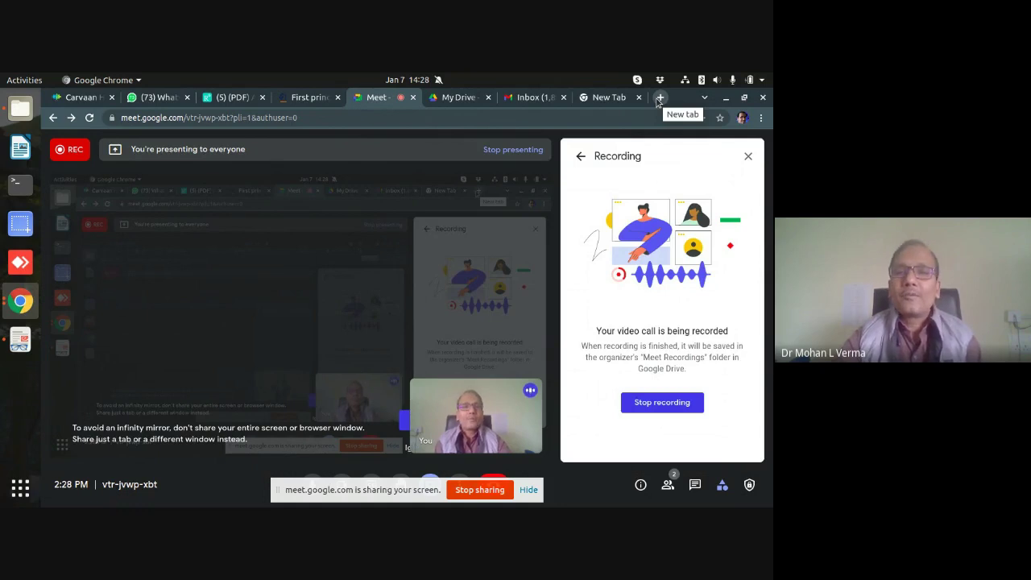
# - Search Google in a new tab for "coop analysis using siesta"
pyautogui.click(659, 98)
pyautogui.click(332, 327)
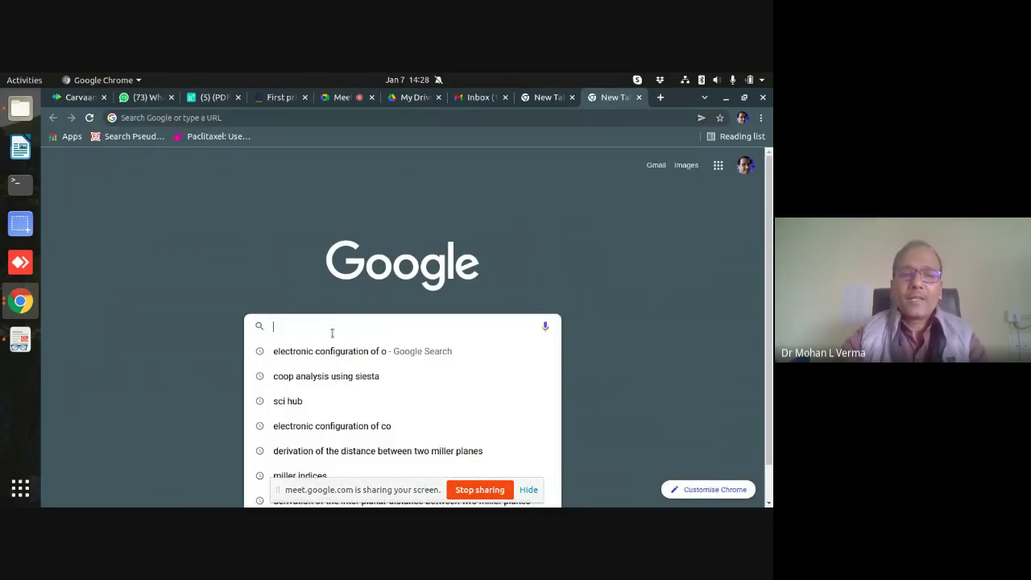
pyautogui.click(349, 377)
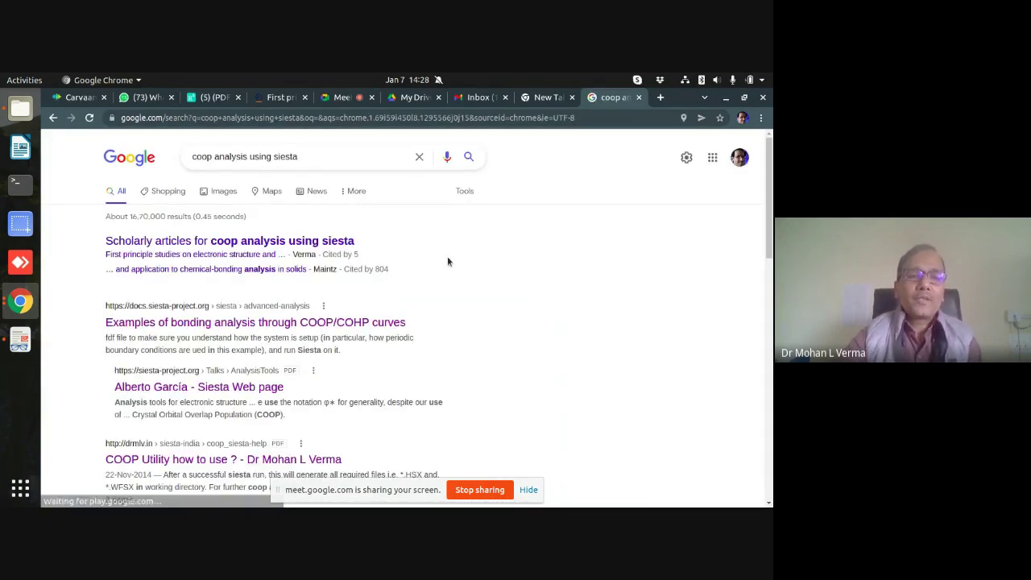
# - Open the COOP/COHP bonding analysis examples, the "COOP Utility how to use ?" PDF and the siesta-project.org AnalysisTools PDF in separate new tabs
pyautogui.scroll(-1, 447, 261)
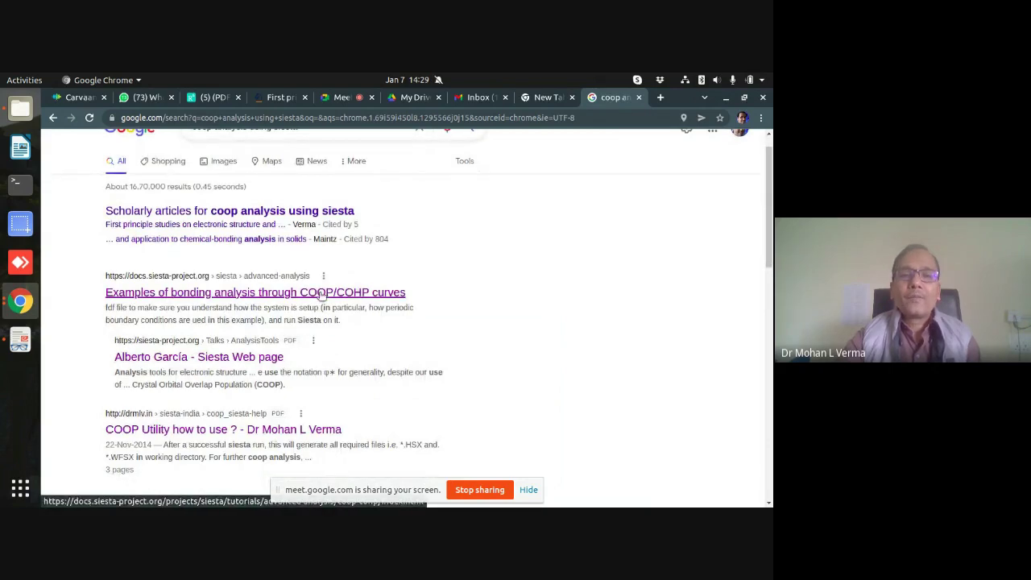
pyautogui.rightClick(320, 296)
pyautogui.click(347, 302)
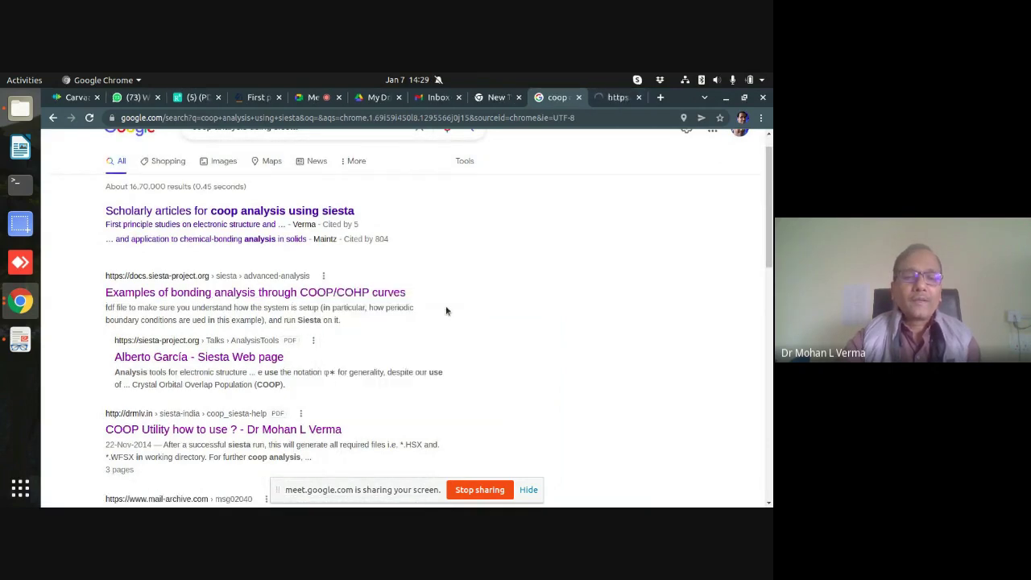
pyautogui.scroll(-1, 439, 312)
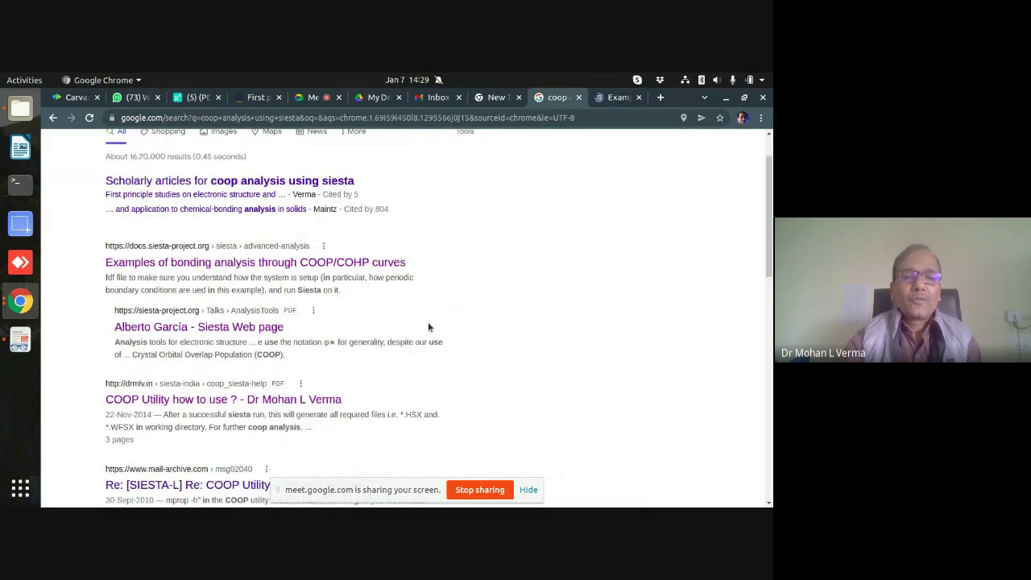
pyautogui.rightClick(211, 402)
pyautogui.click(274, 292)
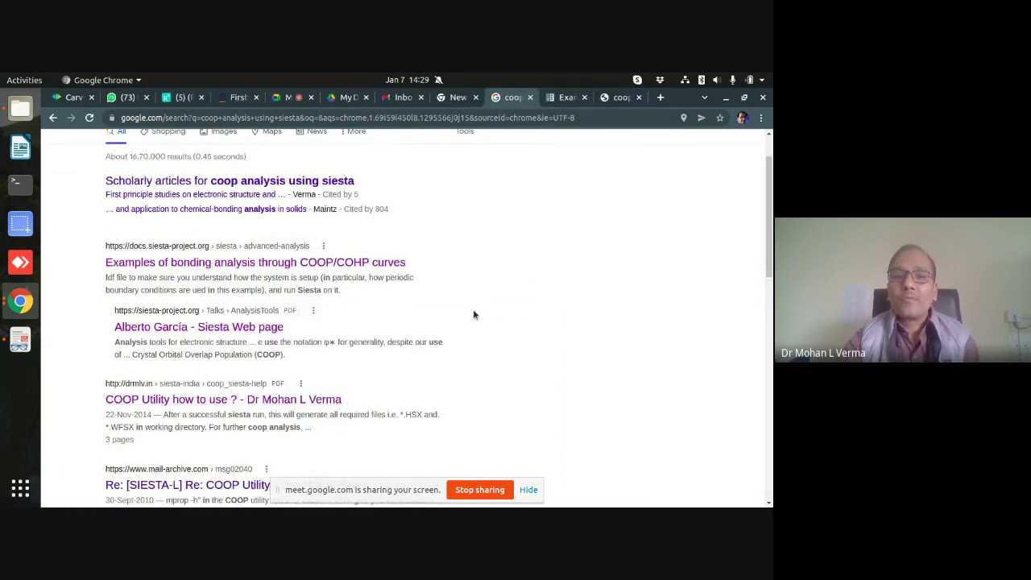
pyautogui.rightClick(244, 333)
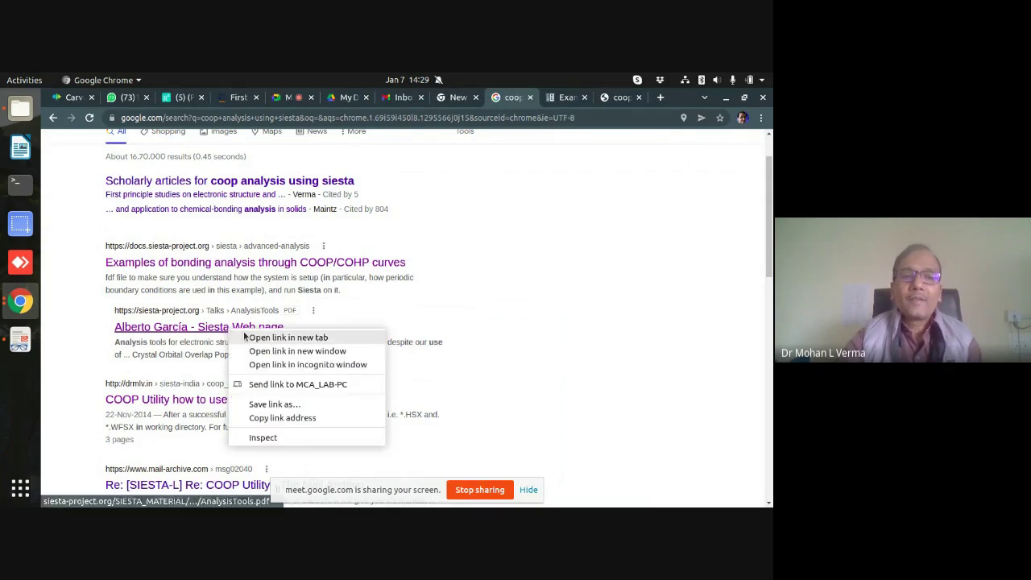
pyautogui.click(258, 338)
# - Look through the Siesta documentation tutorial on COOP and COHP curves for a chain of N atoms
pyautogui.click(522, 99)
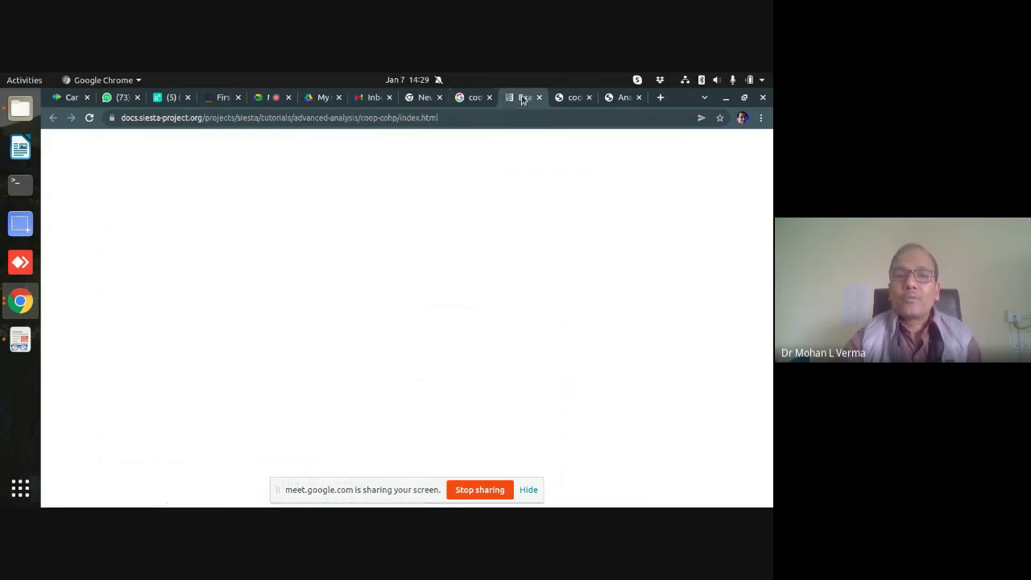
pyautogui.scroll(-5, 580, 300)
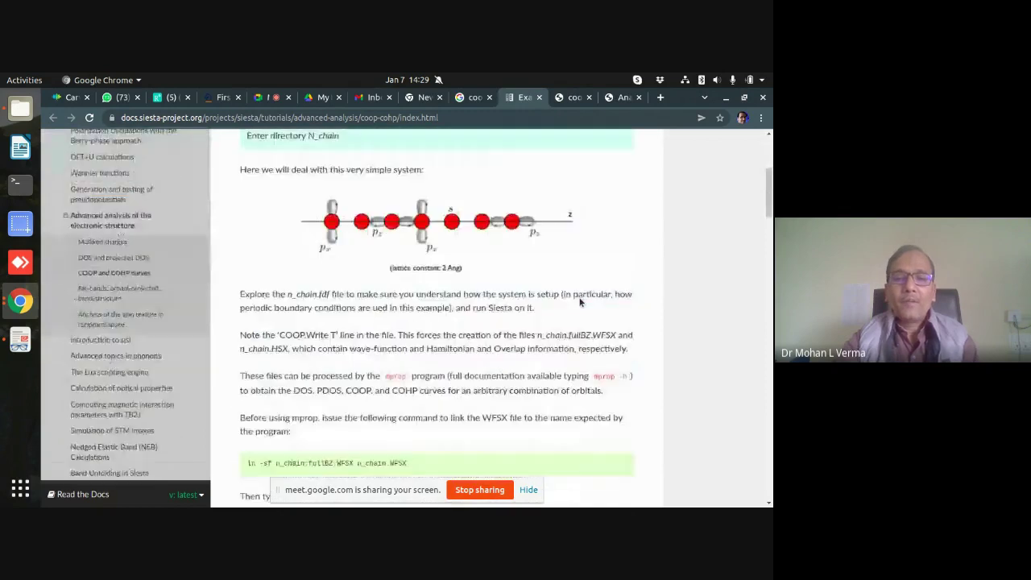
pyautogui.scroll(-3, 580, 300)
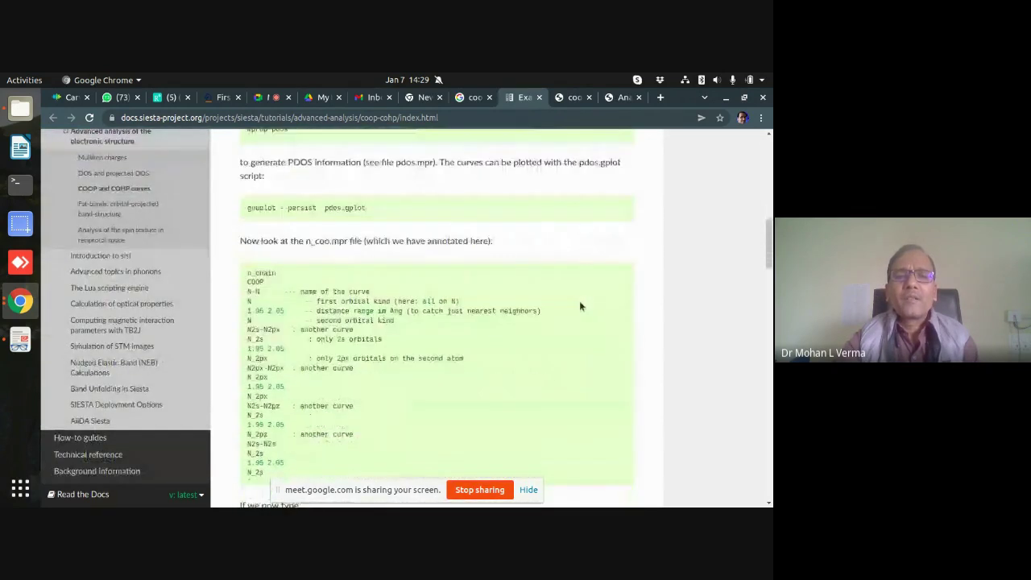
pyautogui.scroll(3, 579, 300)
pyautogui.scroll(8, 579, 300)
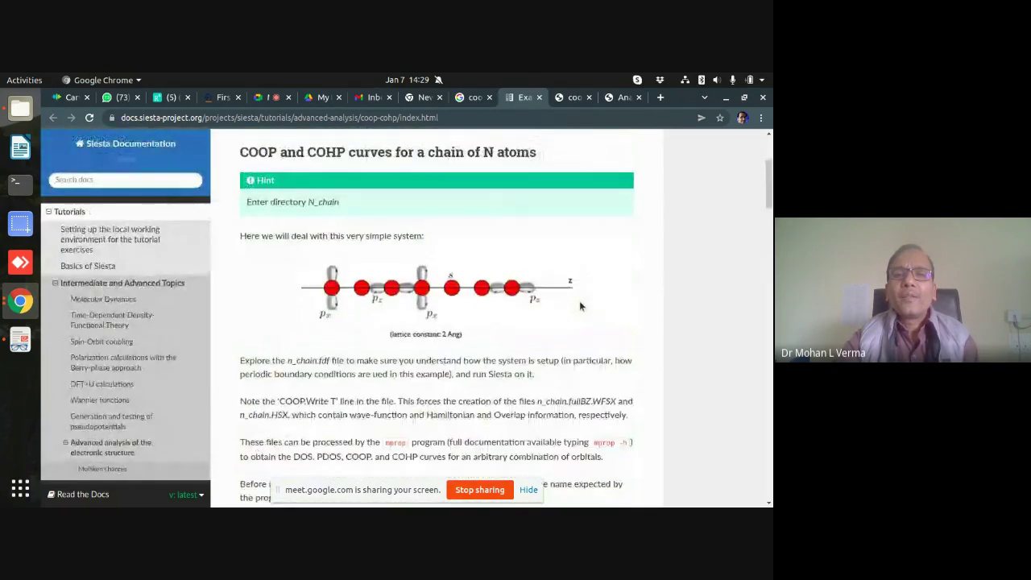
# - Read the setup instructions in coop_siesta-help.pdf, highlighting the mprop binary and the "COOP.Write .true." line
pyautogui.click(573, 97)
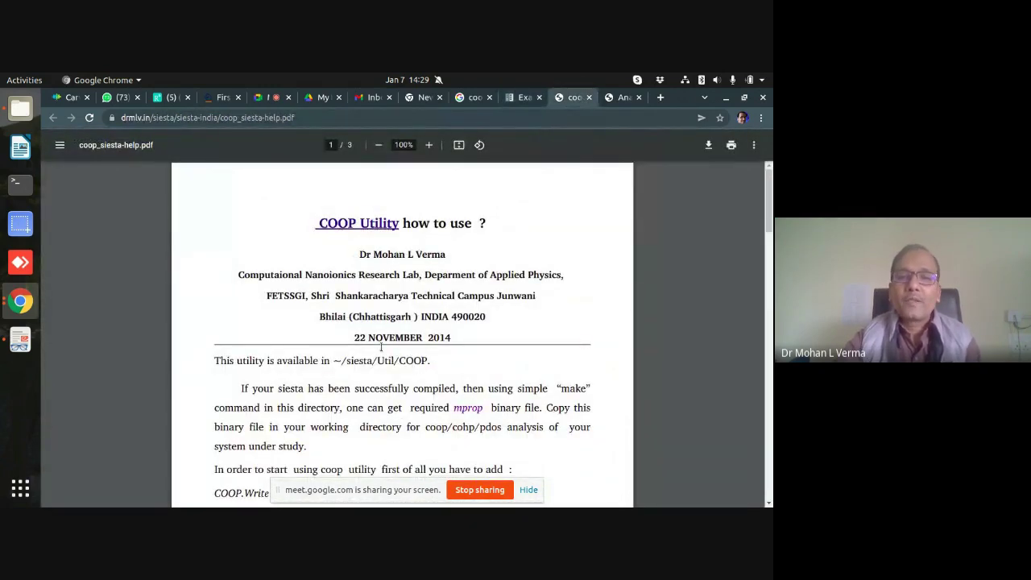
pyautogui.scroll(-2, 512, 328)
pyautogui.scroll(-2, 511, 331)
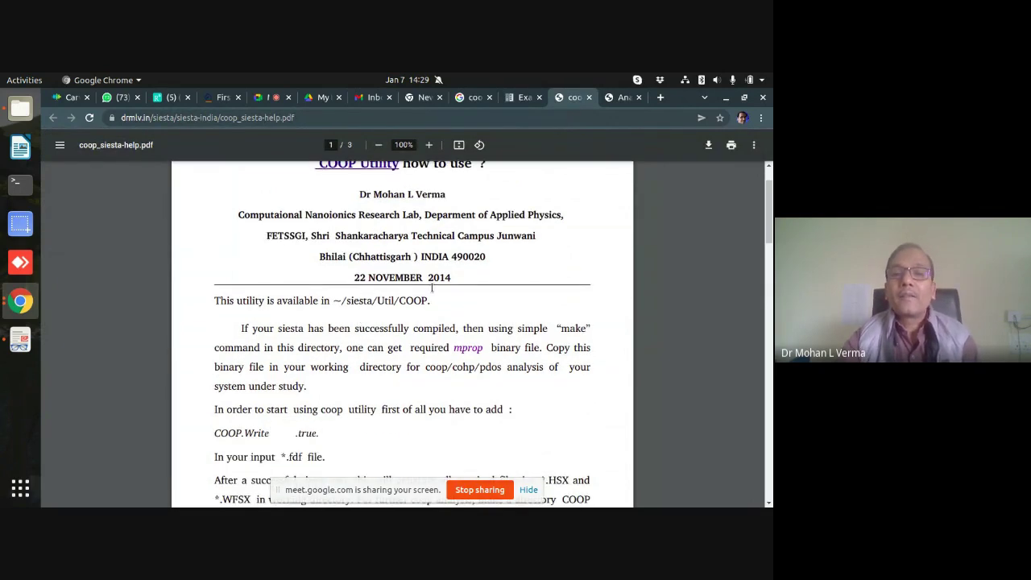
pyautogui.scroll(-4, 471, 289)
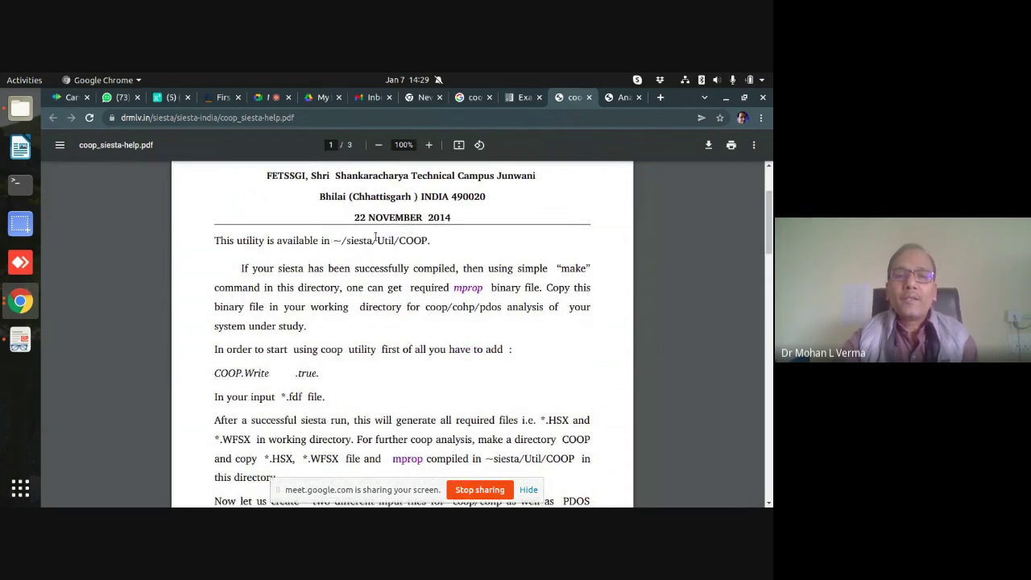
pyautogui.scroll(-4, 448, 234)
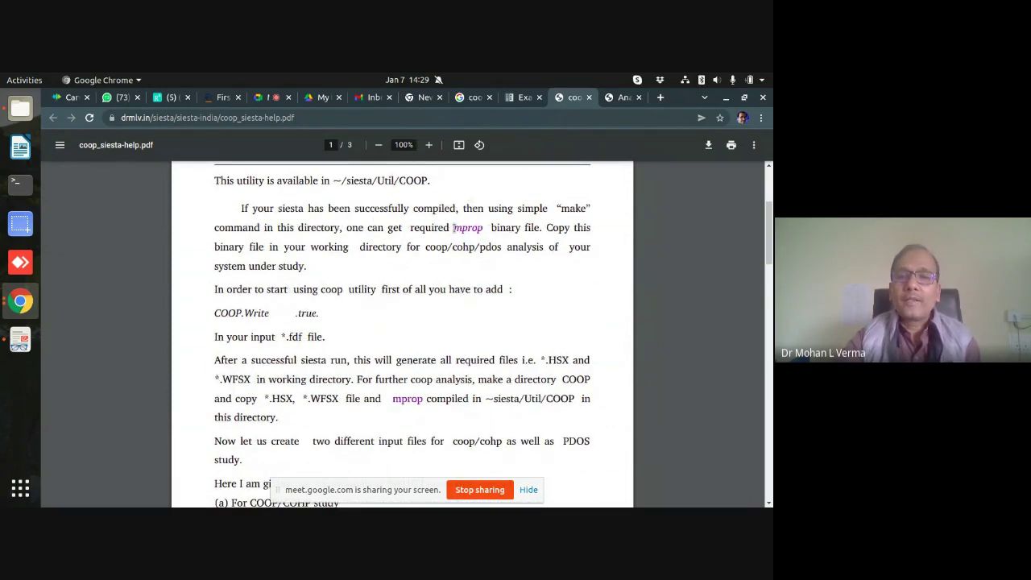
pyautogui.moveTo(454, 228); pyautogui.dragTo(490, 231)
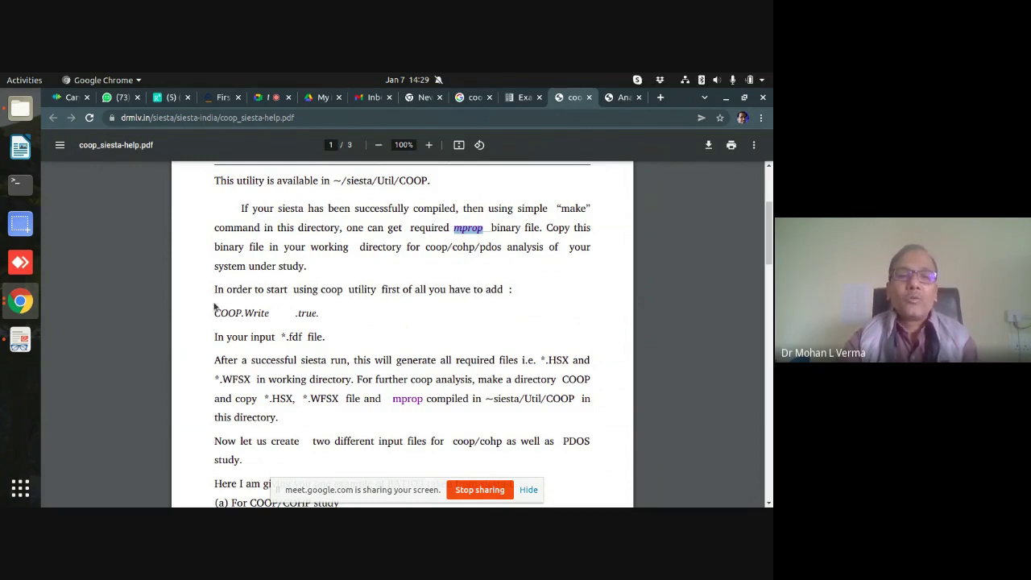
pyautogui.moveTo(213, 314); pyautogui.dragTo(323, 313)
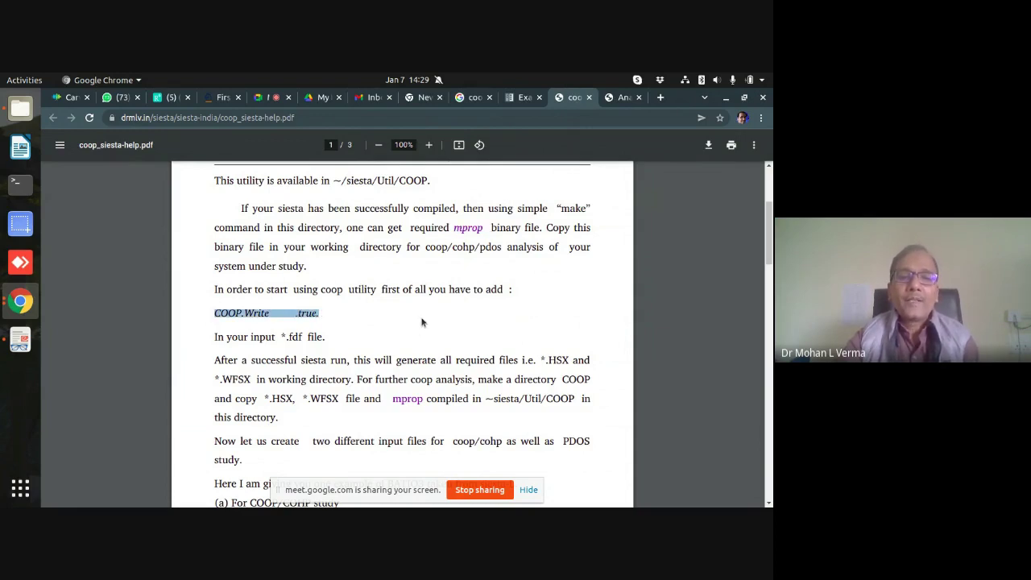
# - Read which files to copy into the COOP directory after a Siesta run, highlighting *.WFSX
pyautogui.scroll(-1, 422, 322)
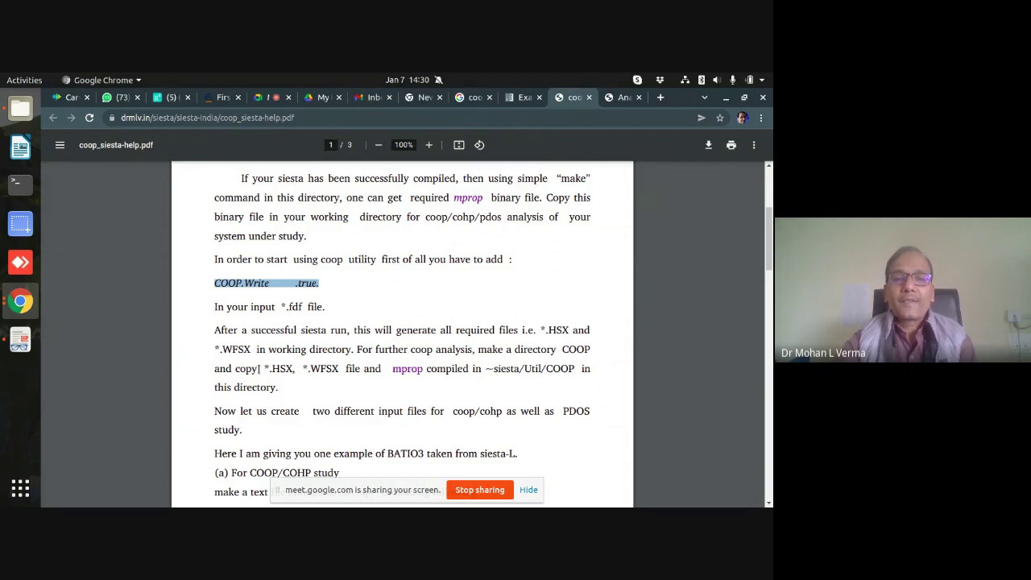
pyautogui.moveTo(259, 368); pyautogui.dragTo(339, 368)
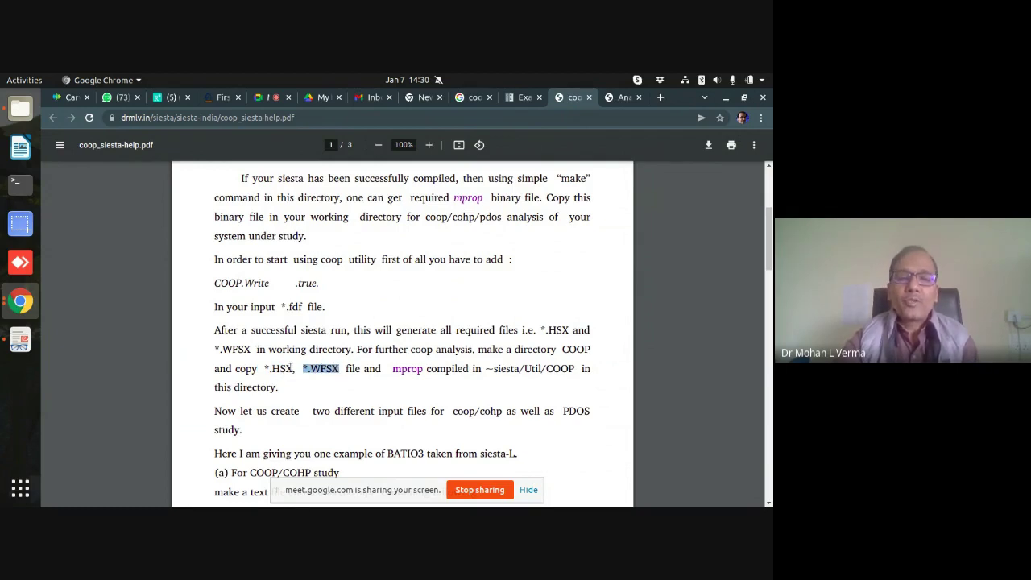
pyautogui.scroll(-1, 329, 343)
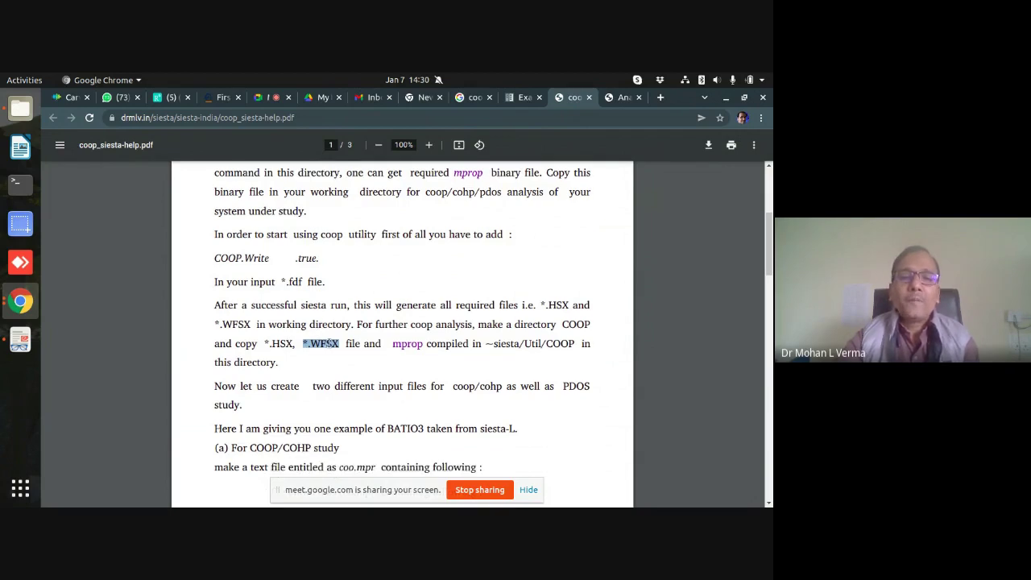
pyautogui.scroll(-1, 329, 342)
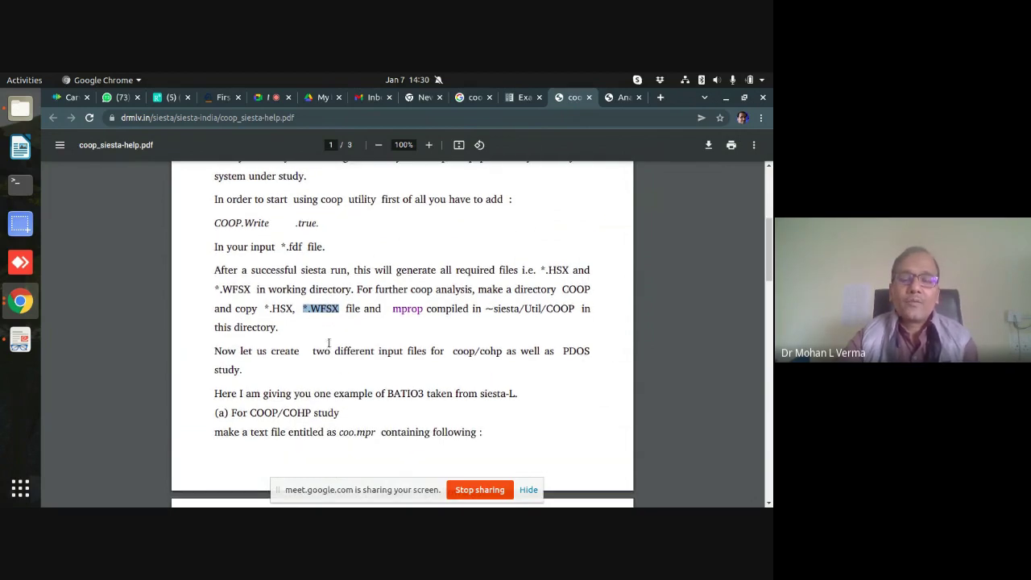
pyautogui.scroll(-1, 329, 342)
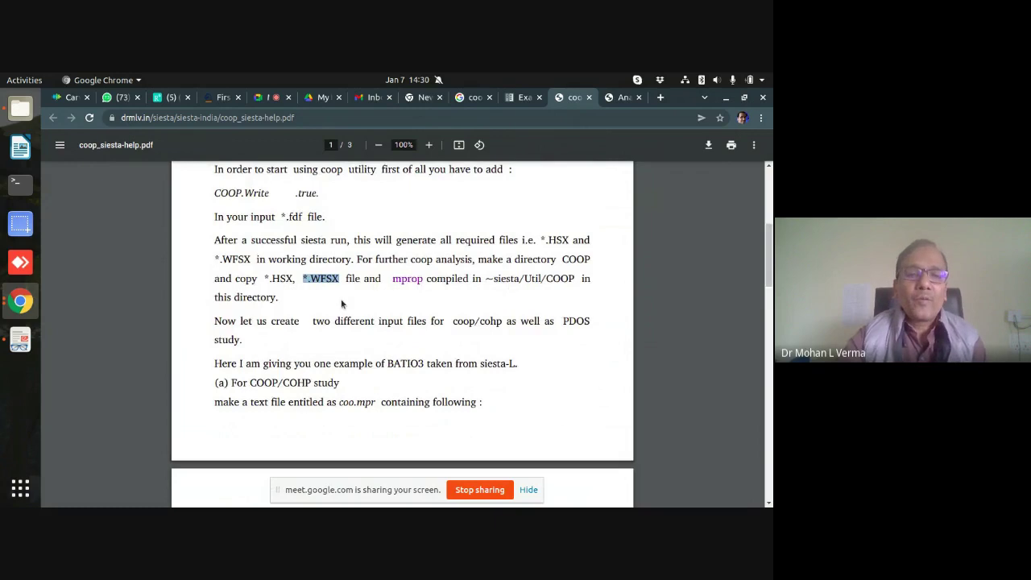
# - Find the COOP/COHP study section of the guide and highlight the input file name coo.mpr
pyautogui.scroll(-6, 341, 302)
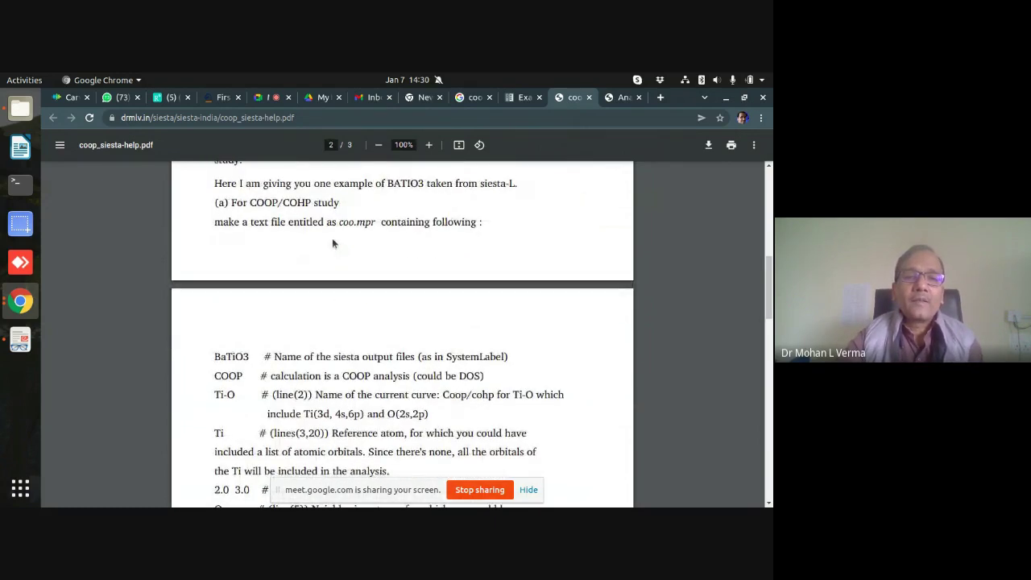
pyautogui.scroll(-1, 332, 242)
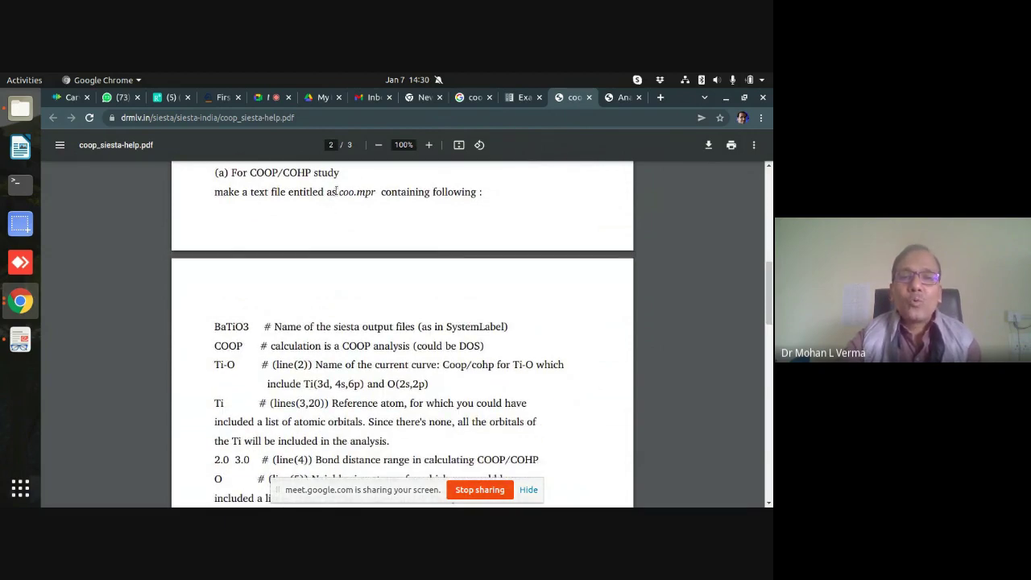
pyautogui.moveTo(336, 190); pyautogui.dragTo(378, 199)
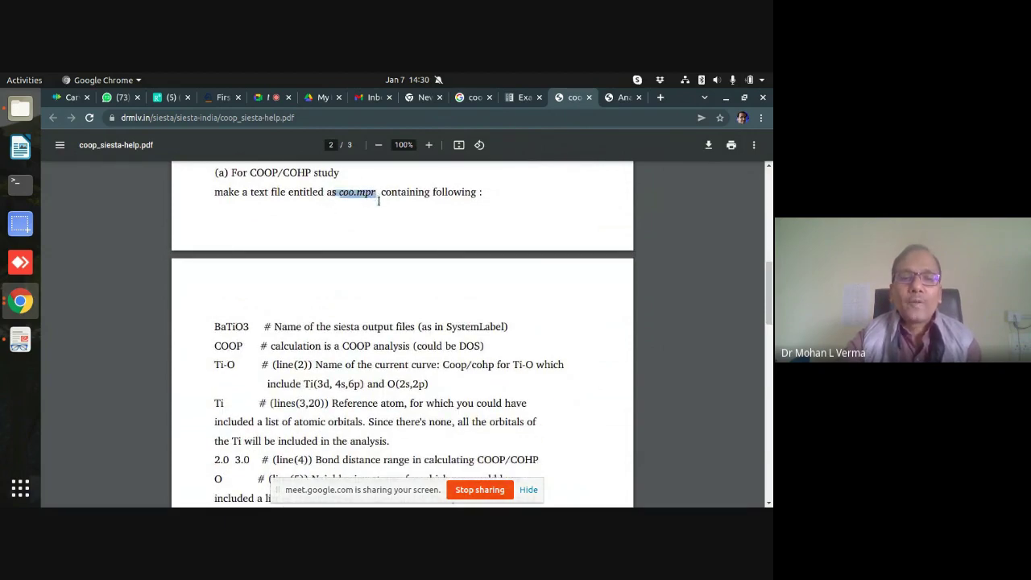
# - Skim the coo.mpr example, the mprop run command and the pdos.mpr section, returning to the start of the COOP/COHP example
pyautogui.scroll(-10, 381, 302)
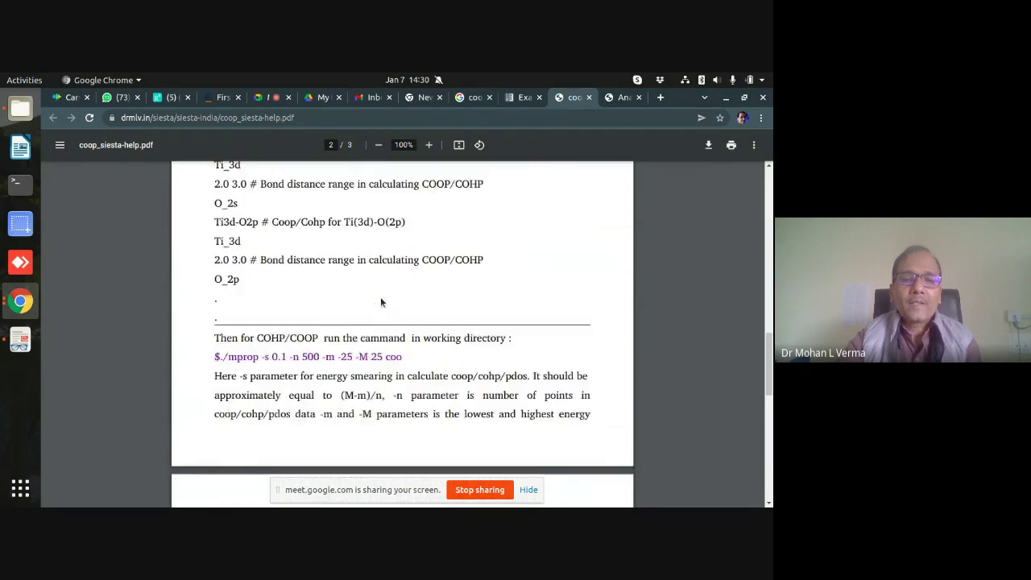
pyautogui.scroll(-5, 381, 303)
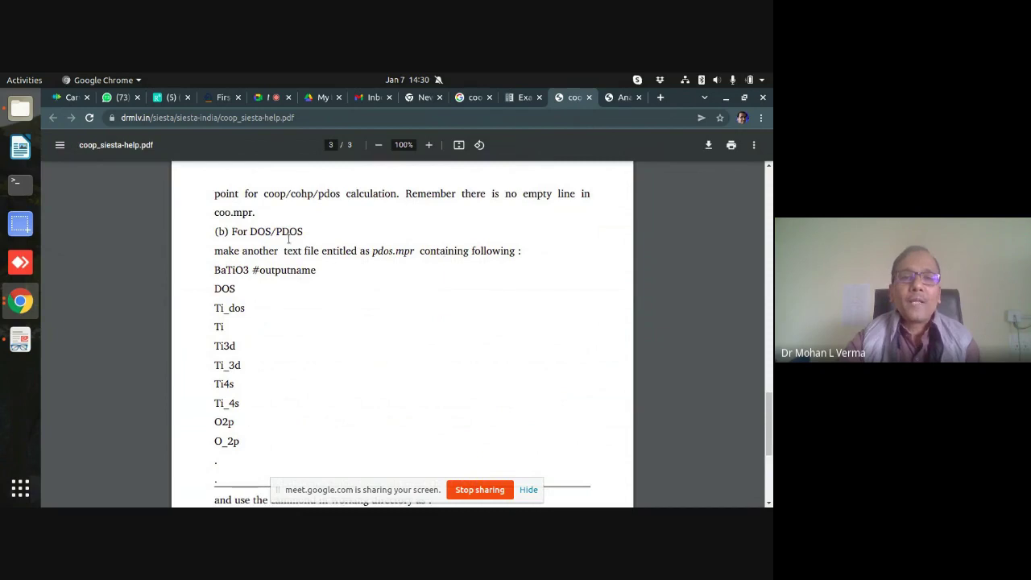
pyautogui.scroll(4, 334, 278)
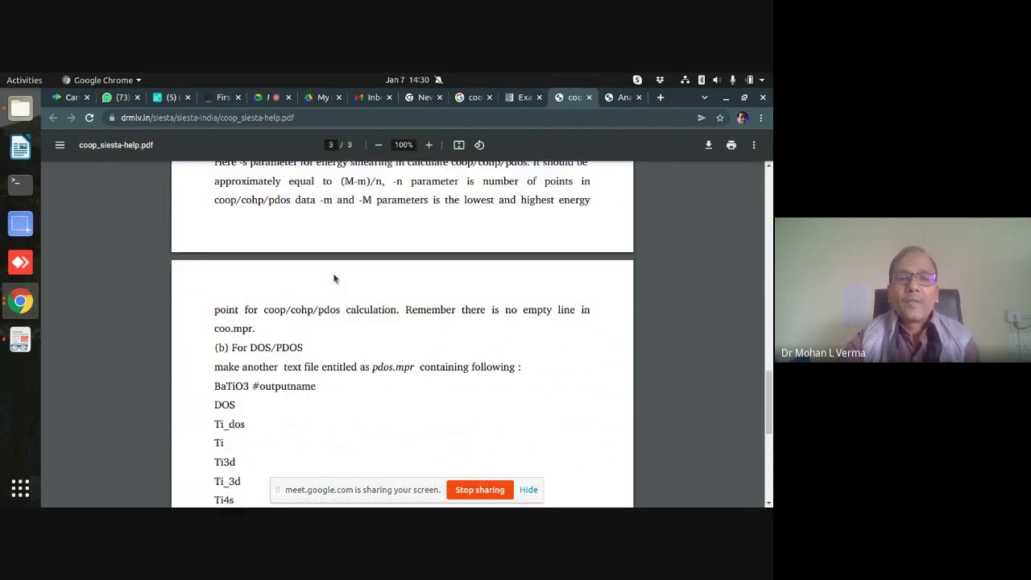
pyautogui.scroll(12, 335, 277)
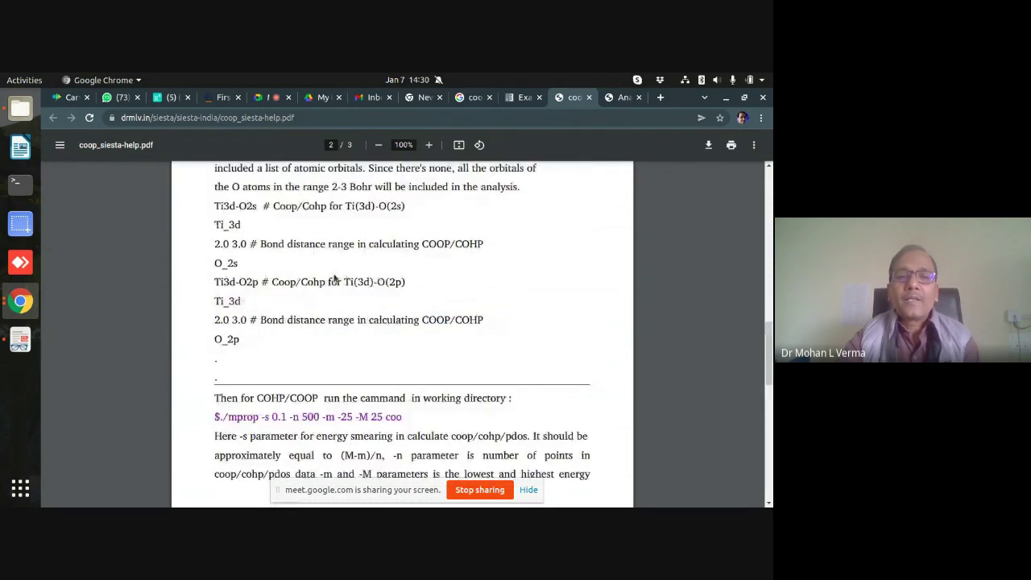
pyautogui.scroll(2, 334, 278)
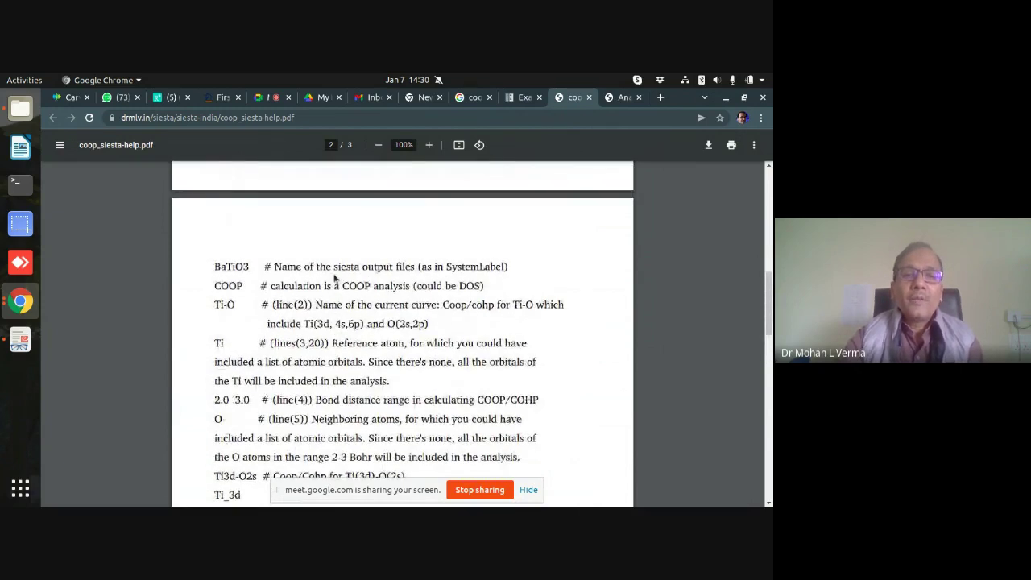
pyautogui.scroll(3, 335, 278)
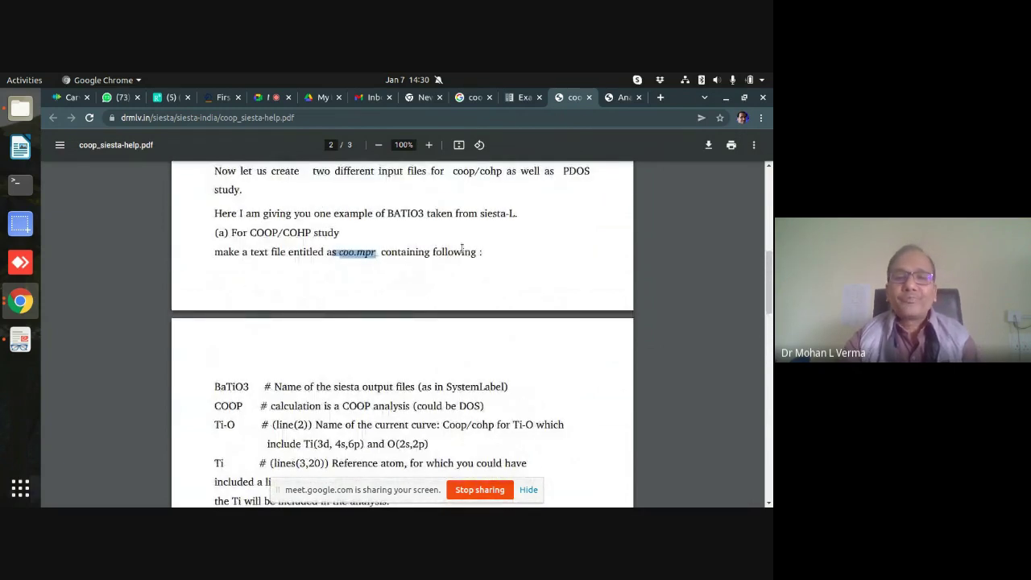
# - Examine the opening lines of the coo.mpr example, highlighting the BaTiO3 system label and the COOP calculation type
pyautogui.scroll(-2, 382, 269)
pyautogui.scroll(1, 382, 269)
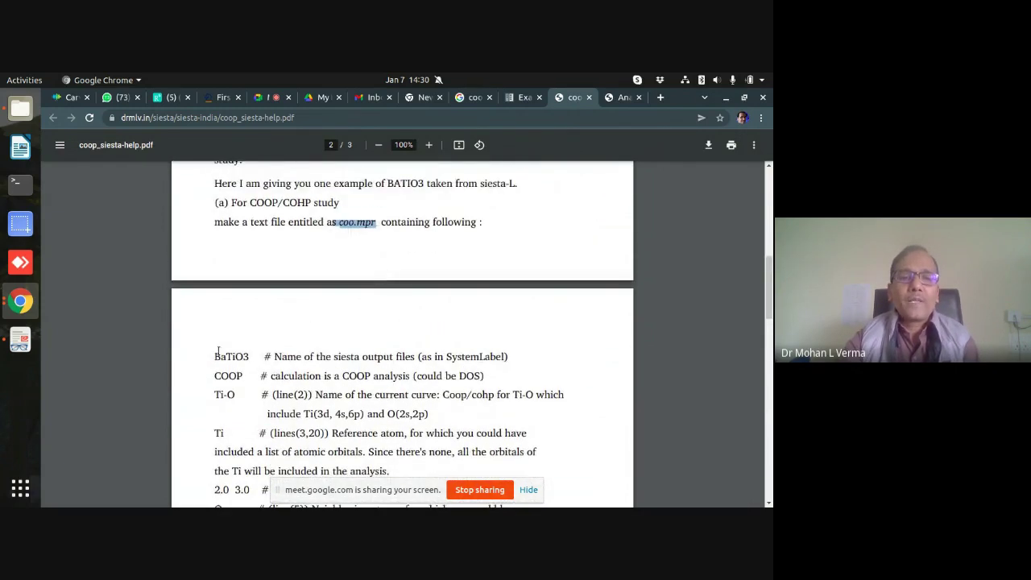
pyautogui.moveTo(212, 356); pyautogui.dragTo(250, 356)
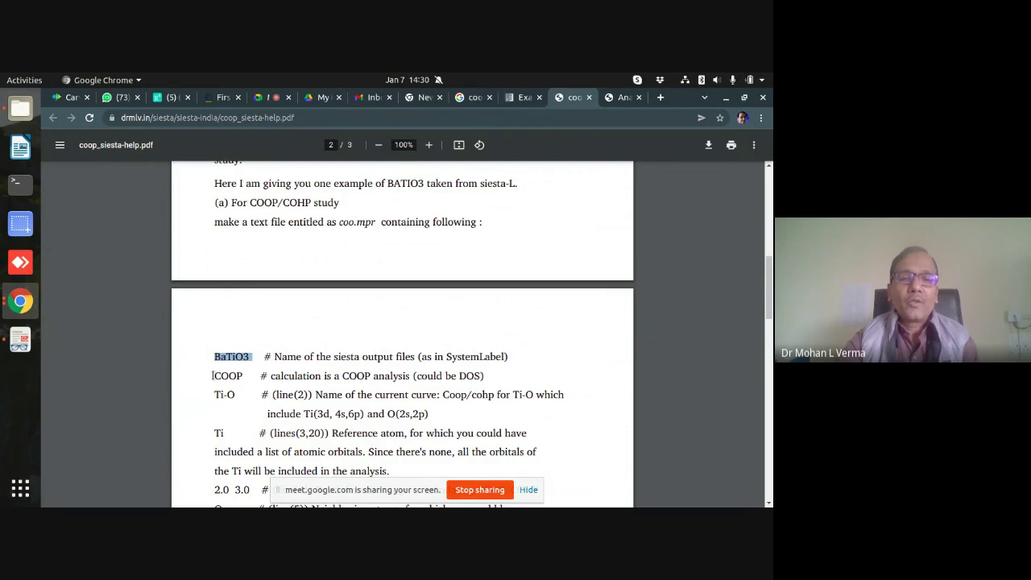
pyautogui.moveTo(212, 375); pyautogui.dragTo(239, 381)
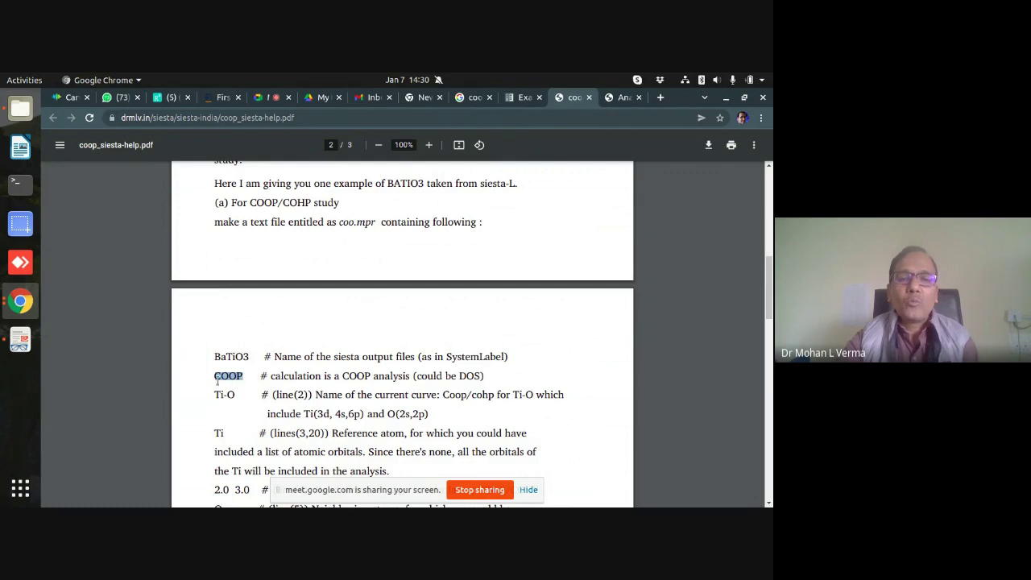
pyautogui.scroll(-2, 264, 369)
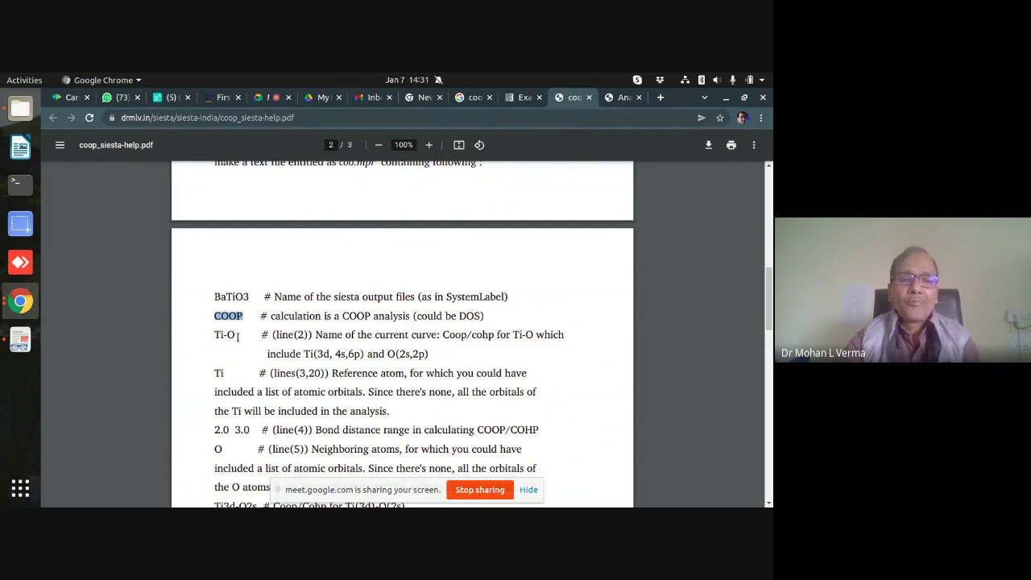
# - Examine the Ti-O block of the coo.mpr example, highlighting the Ti reference atom and the 2.0 3.0 bond distance range
pyautogui.moveTo(214, 373); pyautogui.dragTo(233, 373)
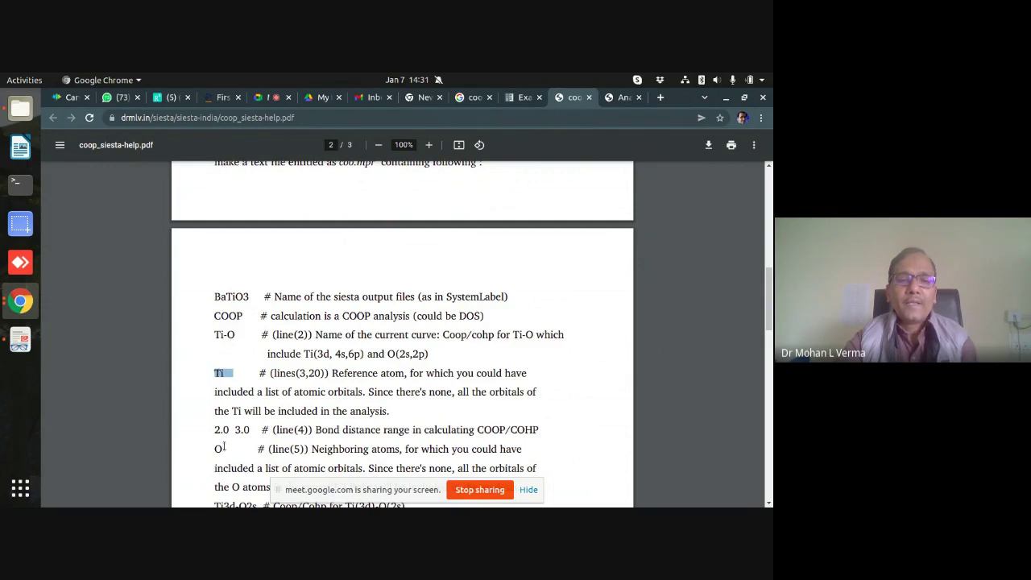
pyautogui.moveTo(213, 448); pyautogui.dragTo(207, 428)
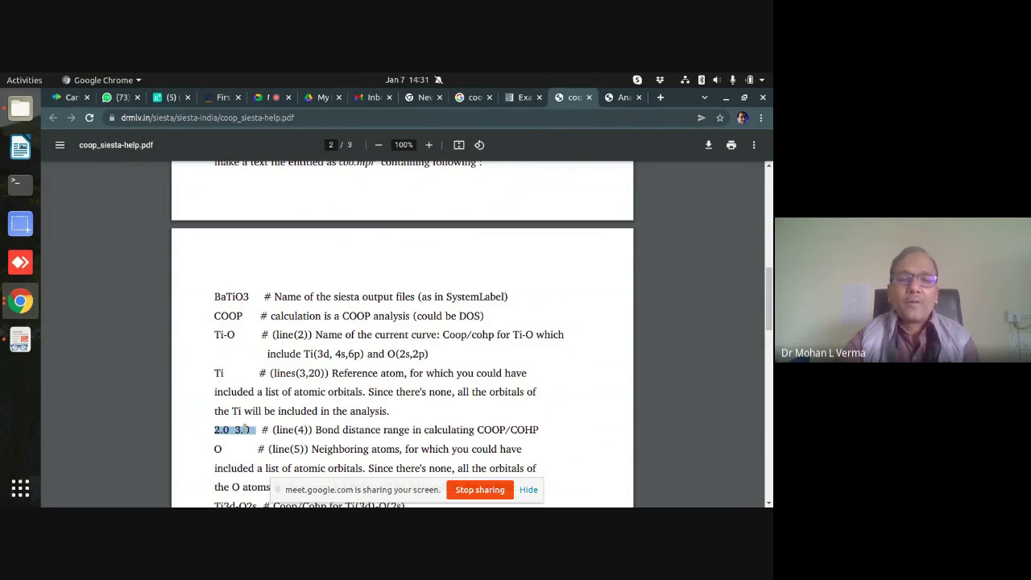
pyautogui.scroll(-4, 309, 388)
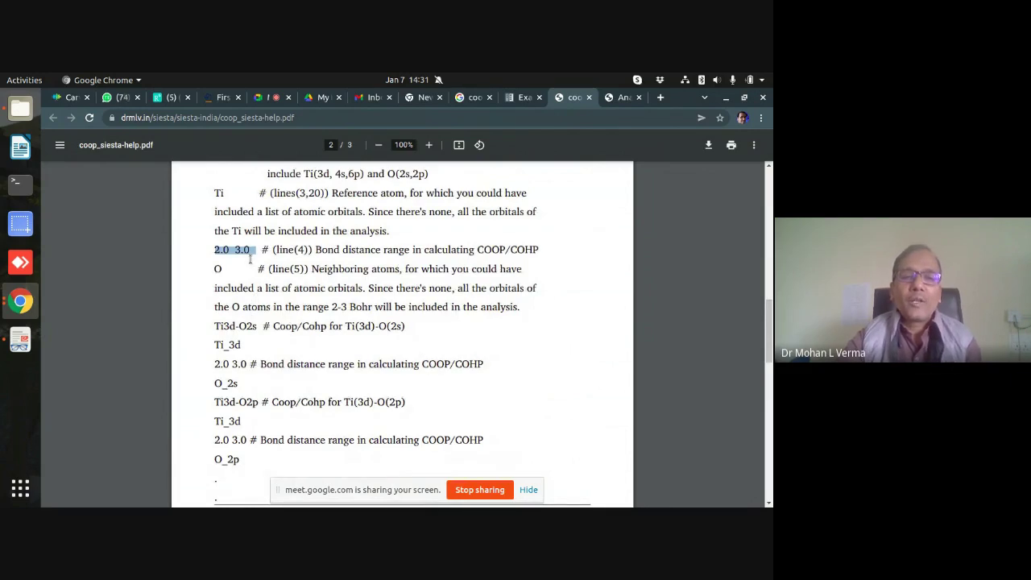
pyautogui.scroll(2, 250, 258)
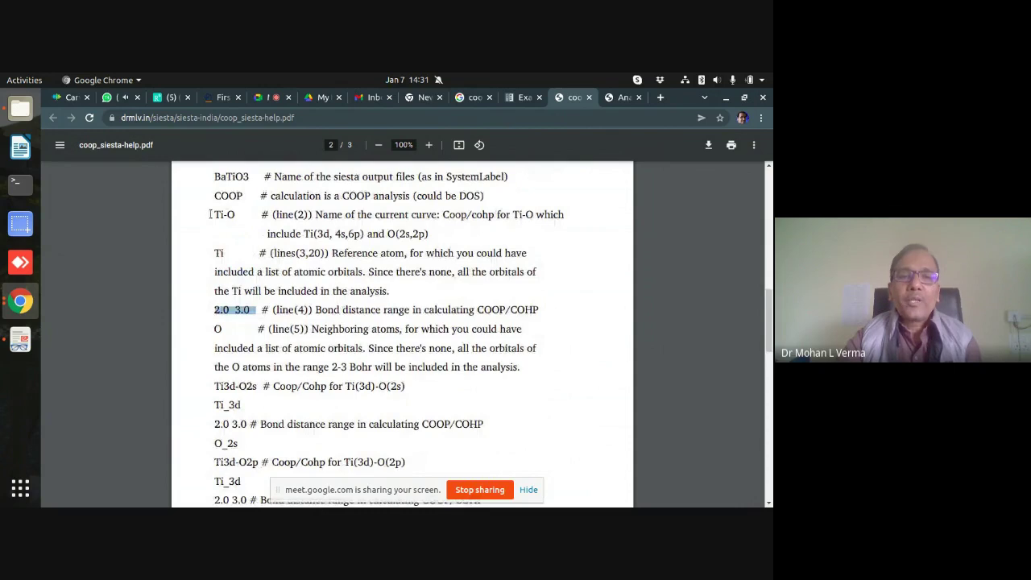
pyautogui.scroll(-1, 258, 304)
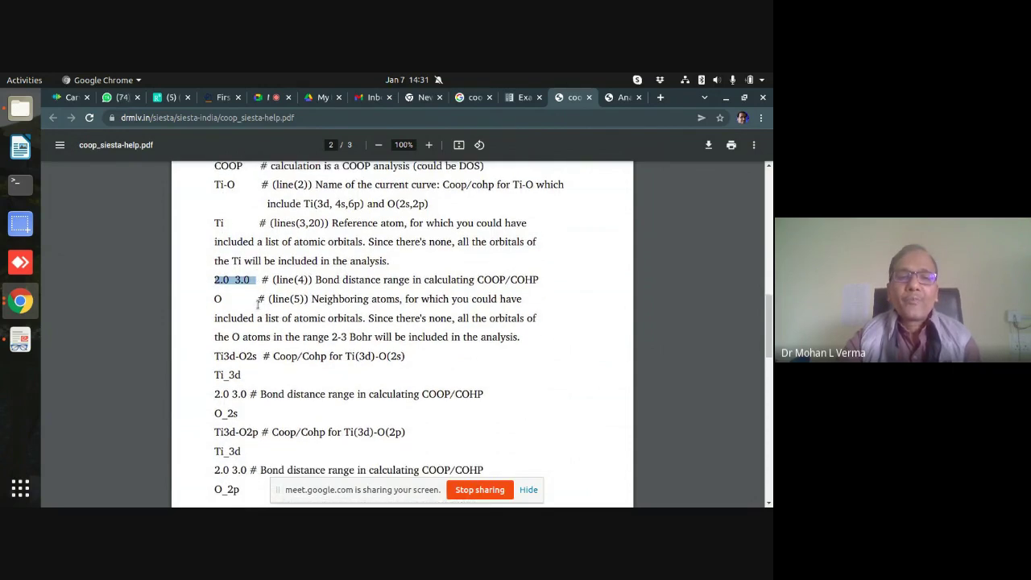
pyautogui.scroll(-1, 257, 304)
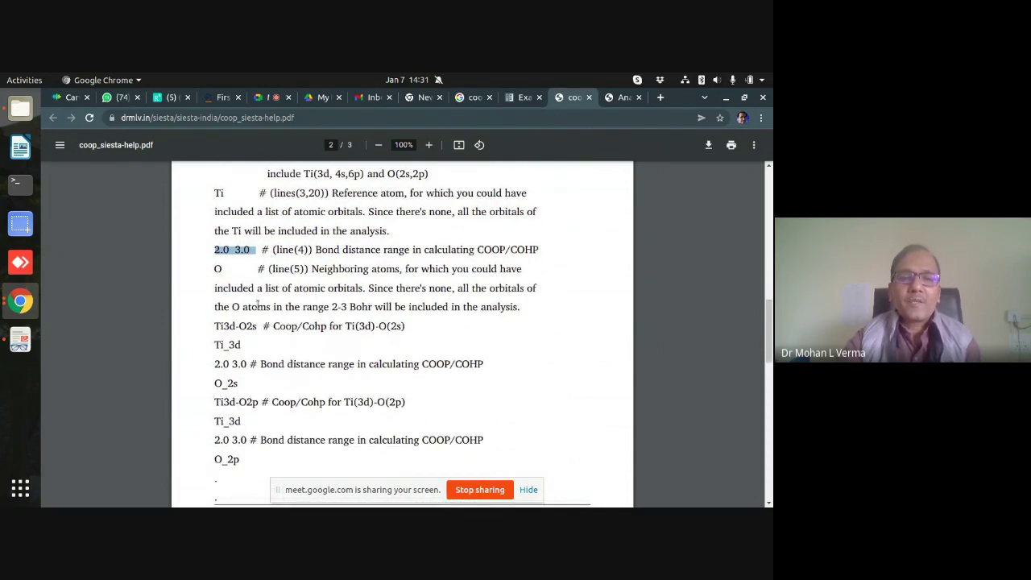
# - Examine the orbital-resolved Ti3d-O2s and Ti3d-O2p blocks of the coo.mpr example, highlighting Ti3d, O_2s and Ti_3d
pyautogui.scroll(-1, 268, 314)
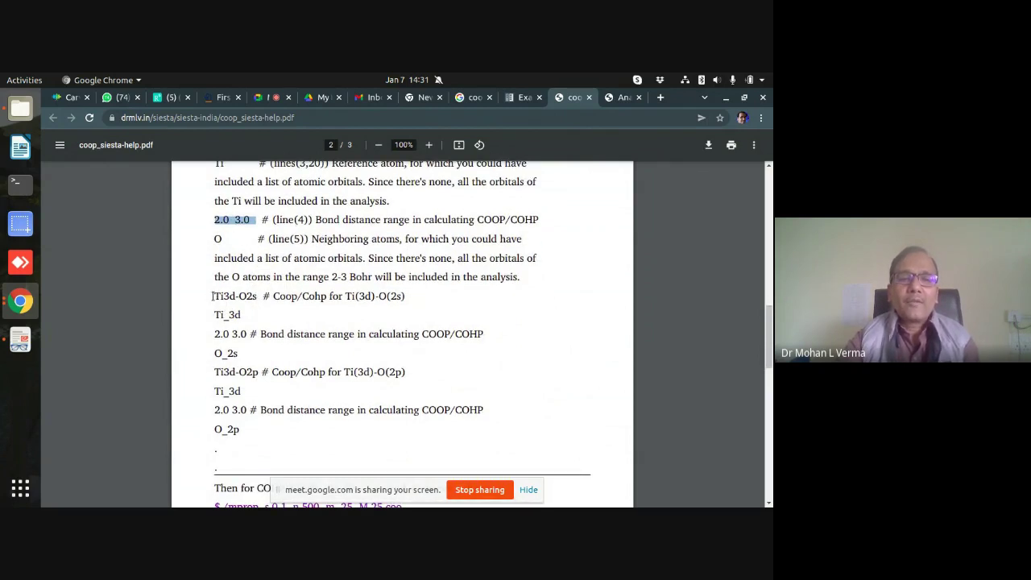
pyautogui.moveTo(213, 296); pyautogui.dragTo(237, 297)
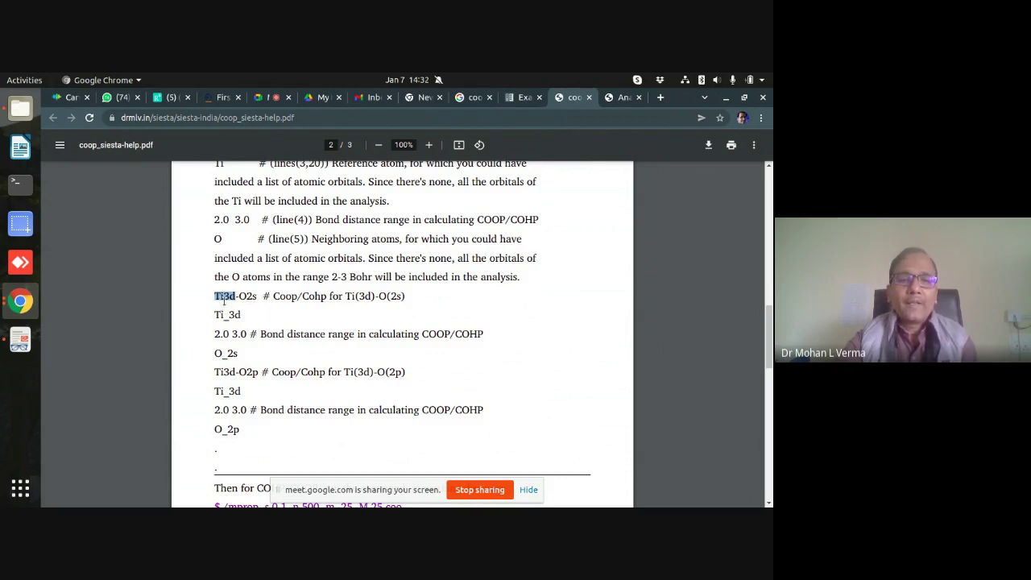
pyautogui.moveTo(216, 315); pyautogui.dragTo(242, 328)
pyautogui.moveTo(216, 334); pyautogui.dragTo(242, 353)
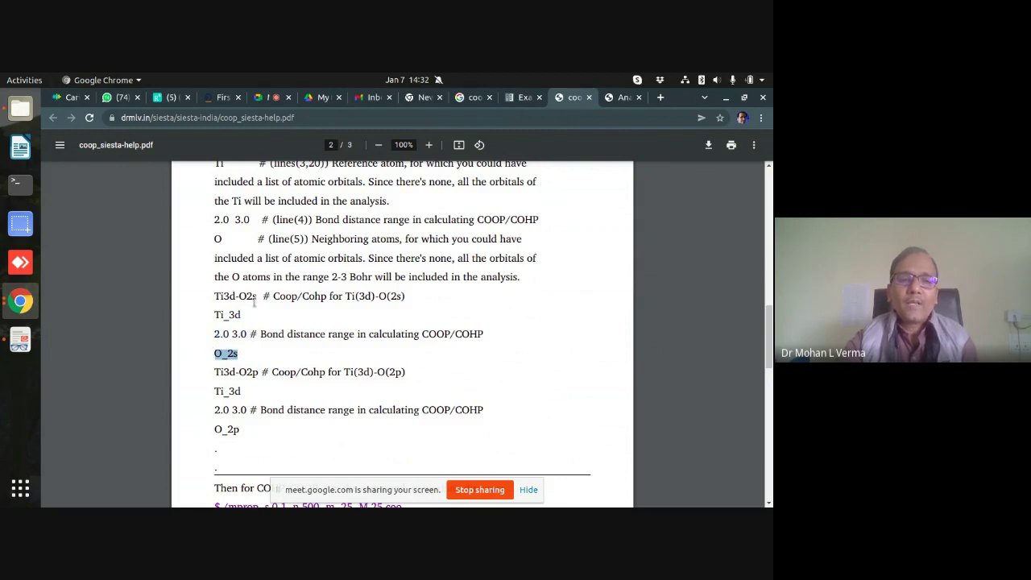
pyautogui.scroll(-3, 254, 302)
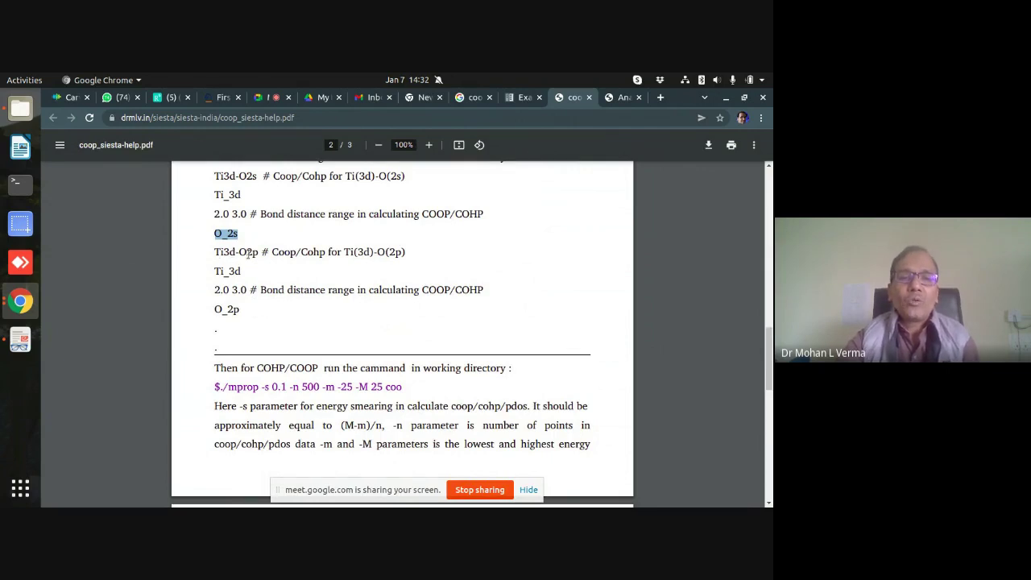
pyautogui.moveTo(215, 271); pyautogui.dragTo(243, 271)
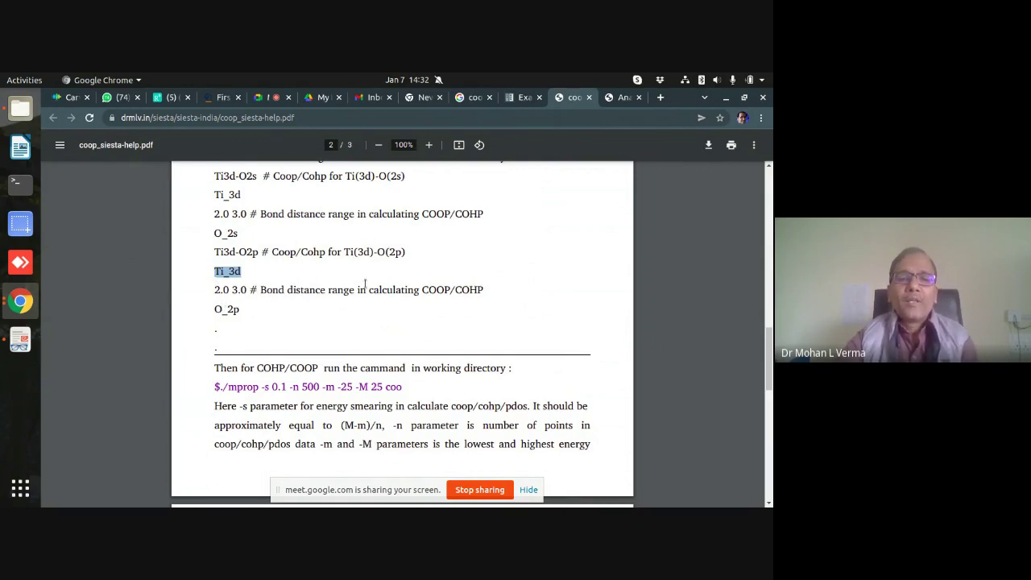
# - Read the COHP/COOP run command, highlighting the line ./mprop -s 0.1 -n 500 -m -25 -M 25 coo
pyautogui.scroll(-3, 365, 283)
pyautogui.moveTo(209, 299); pyautogui.dragTo(413, 305)
pyautogui.click(415, 303)
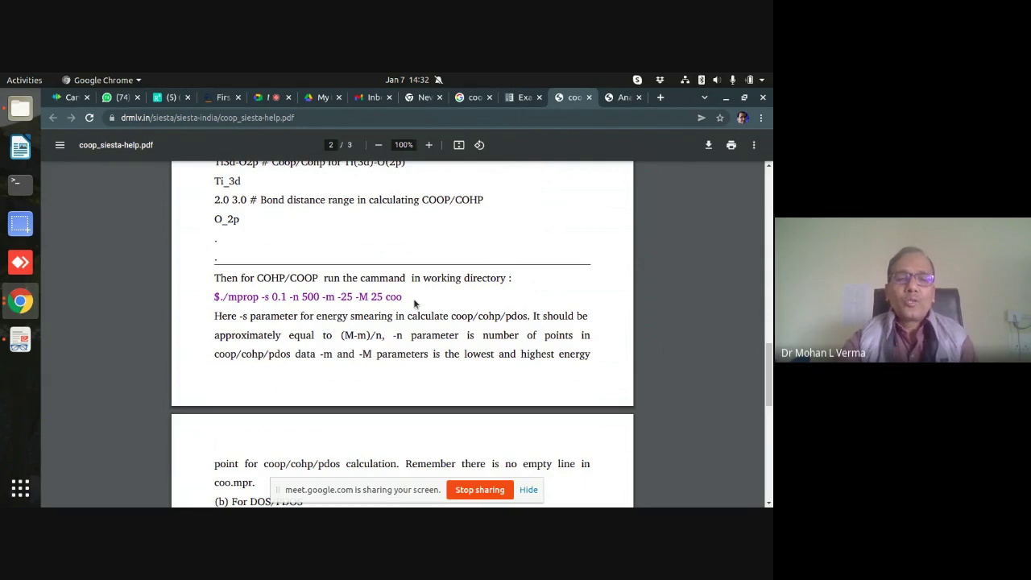
# - Read the pdos.mpr example through to the end of the guide, highlighting the BaTiO3 output name and the DOS keyword
pyautogui.scroll(-5, 414, 303)
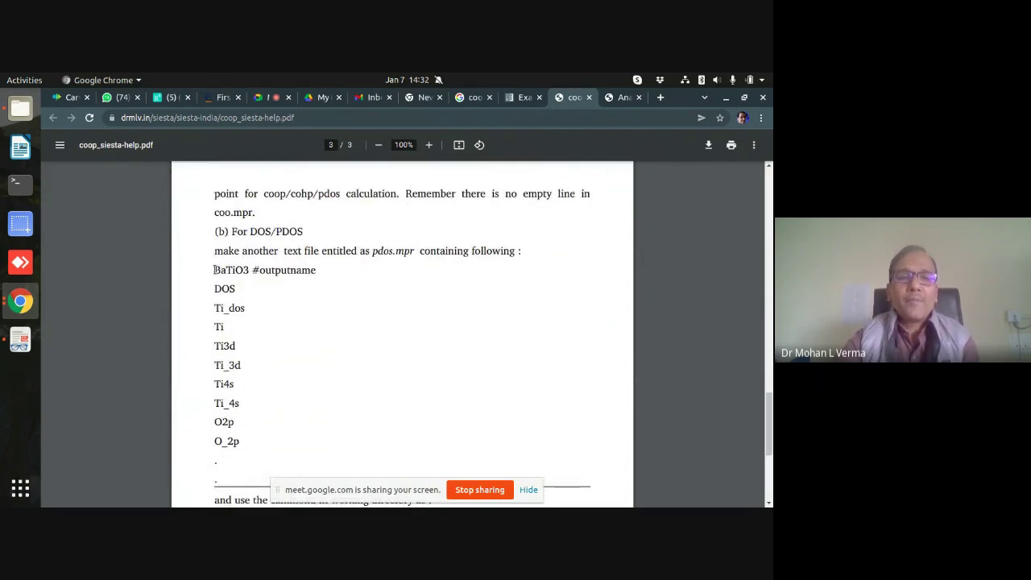
pyautogui.moveTo(215, 270); pyautogui.dragTo(322, 271)
pyautogui.moveTo(212, 290); pyautogui.dragTo(239, 288)
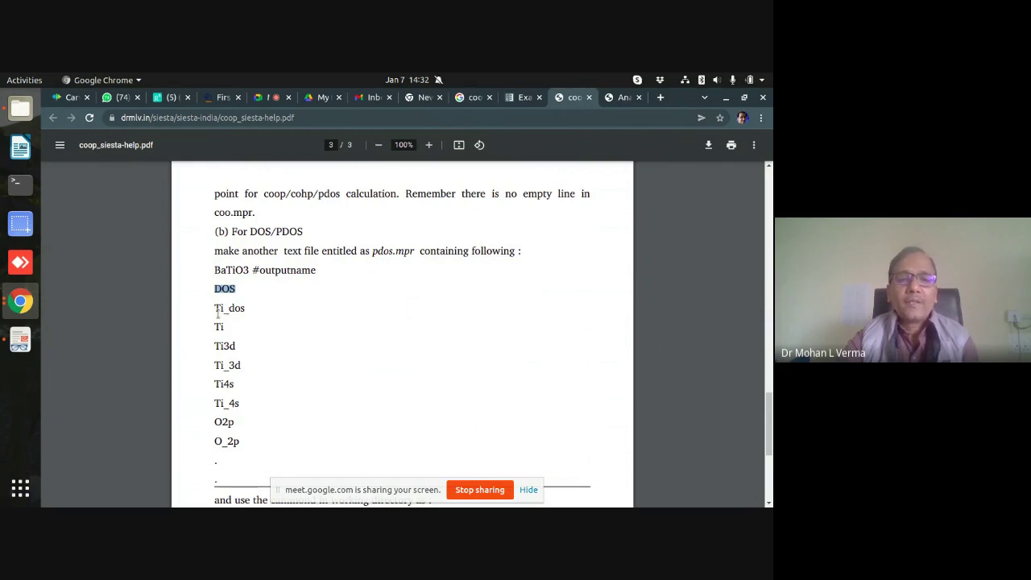
pyautogui.moveTo(210, 308); pyautogui.dragTo(275, 349)
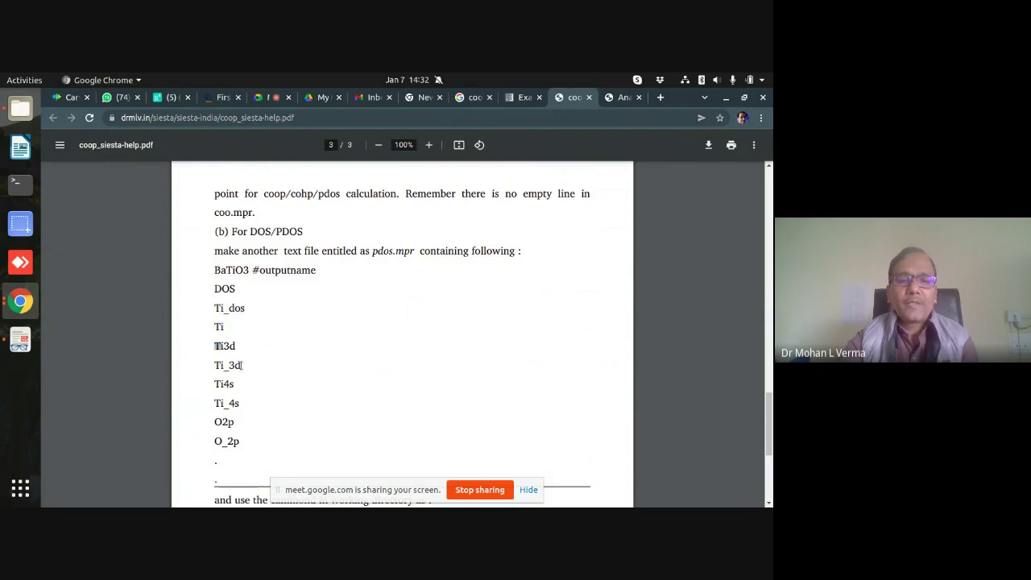
pyautogui.scroll(-4, 328, 358)
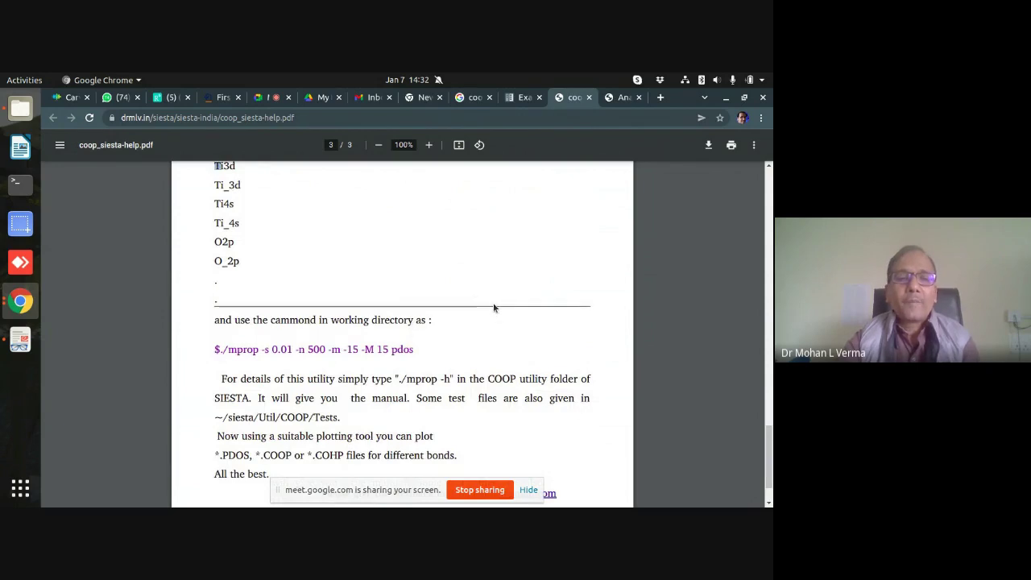
pyautogui.scroll(-2, 494, 307)
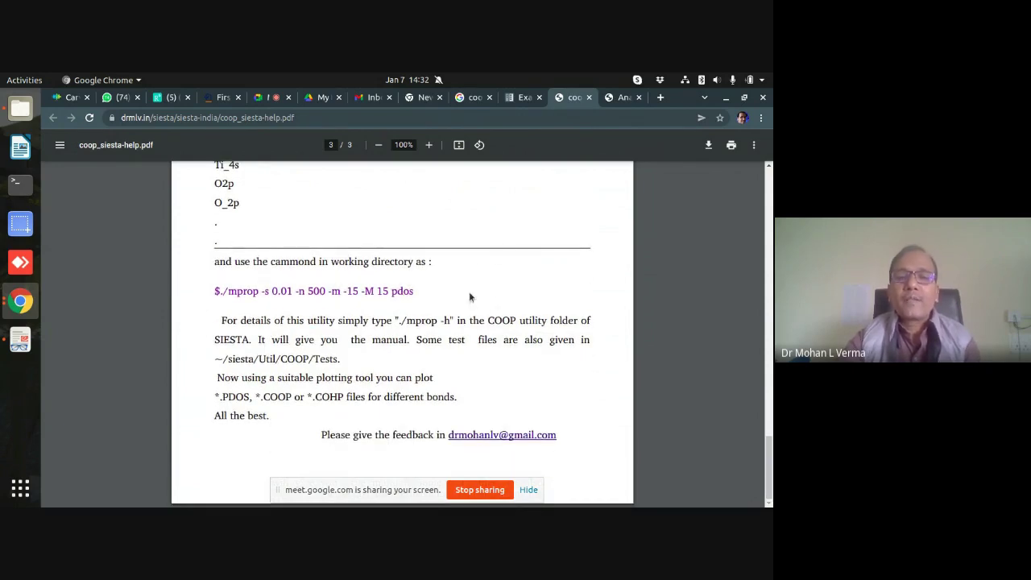
# - Switch to the AnalysisTools.pdf slides and skim the orbital theory and MgO example up to the COOP.write T input setting
pyautogui.click(624, 97)
pyautogui.scroll(-4, 510, 270)
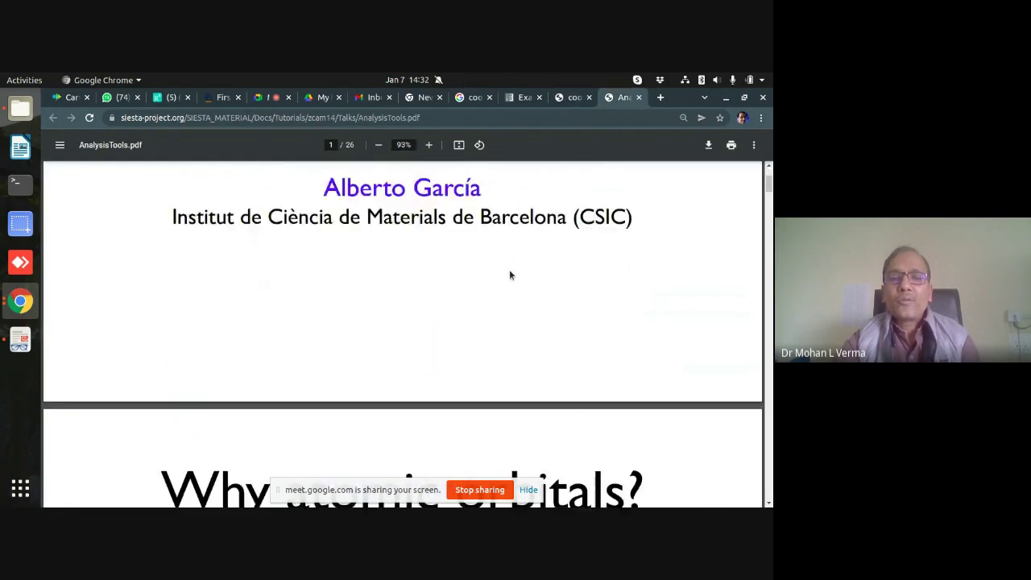
pyautogui.scroll(-15, 509, 275)
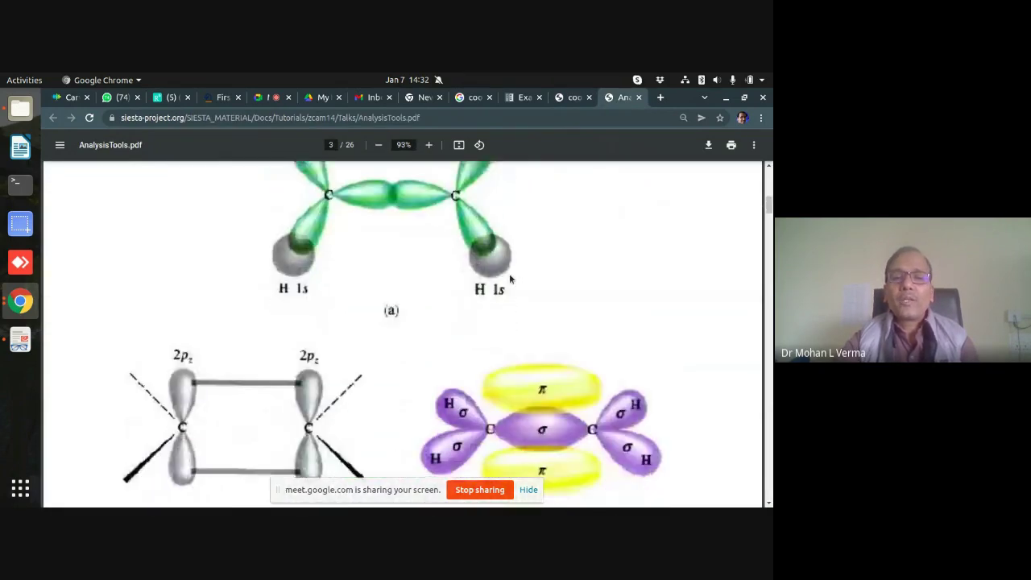
pyautogui.scroll(-15, 510, 279)
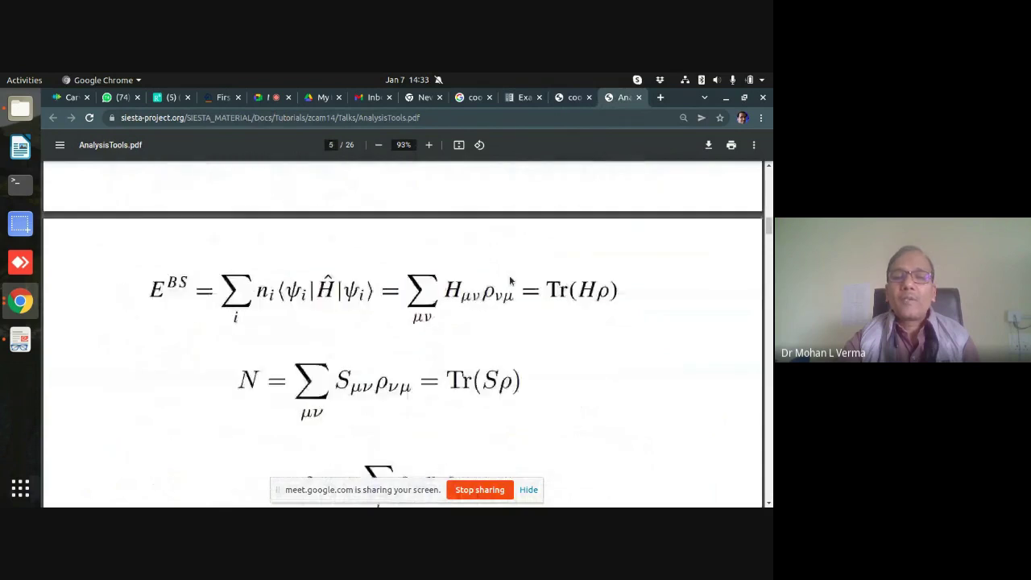
pyautogui.scroll(-15, 510, 280)
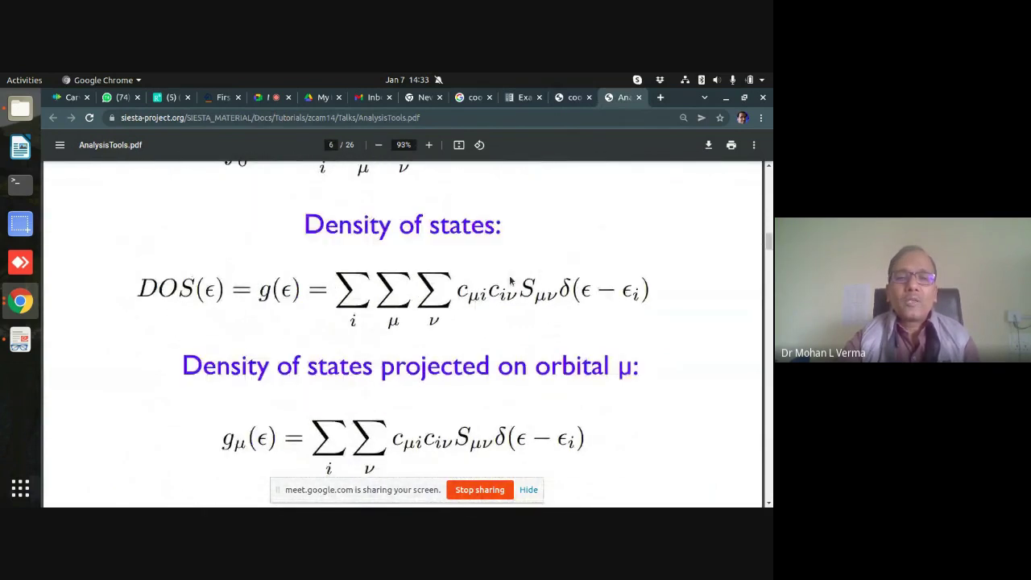
pyautogui.scroll(-3, 510, 279)
pyautogui.scroll(-5, 384, 270)
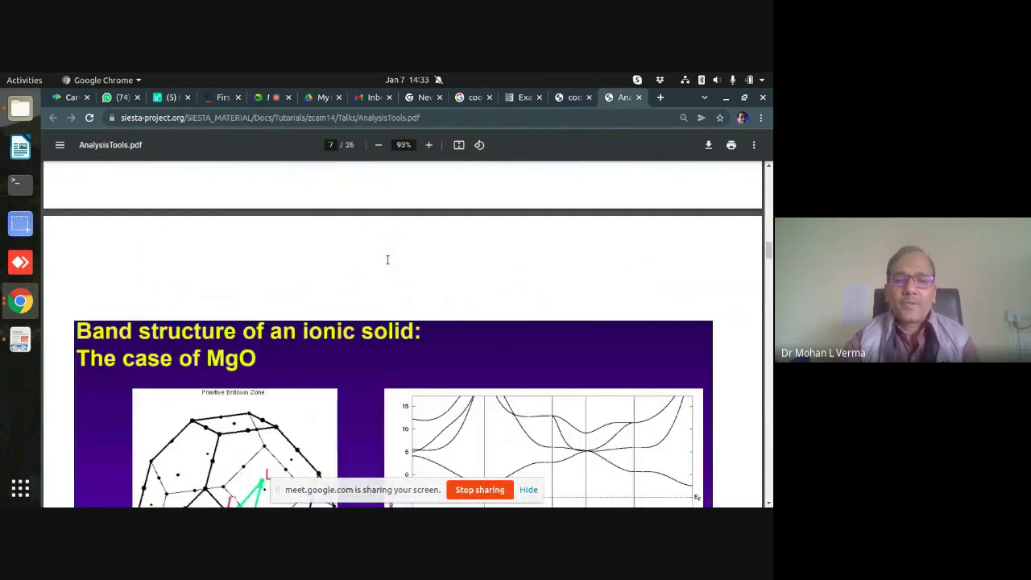
pyautogui.scroll(-8, 387, 259)
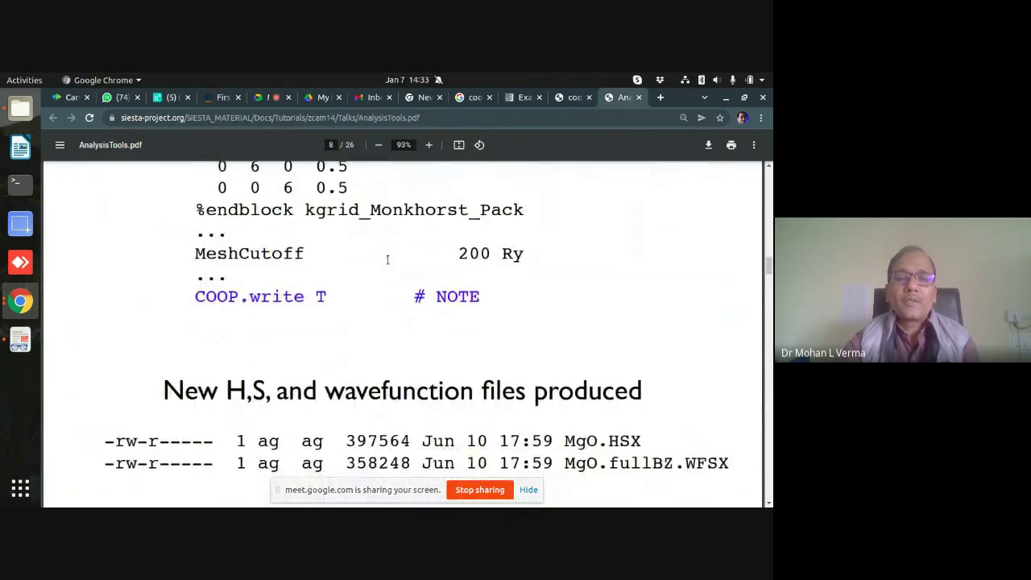
# - Review the MgO pdos.mpr example slide, its mprop command with energy limits, and the resulting projected density of states plots
pyautogui.scroll(-10, 387, 260)
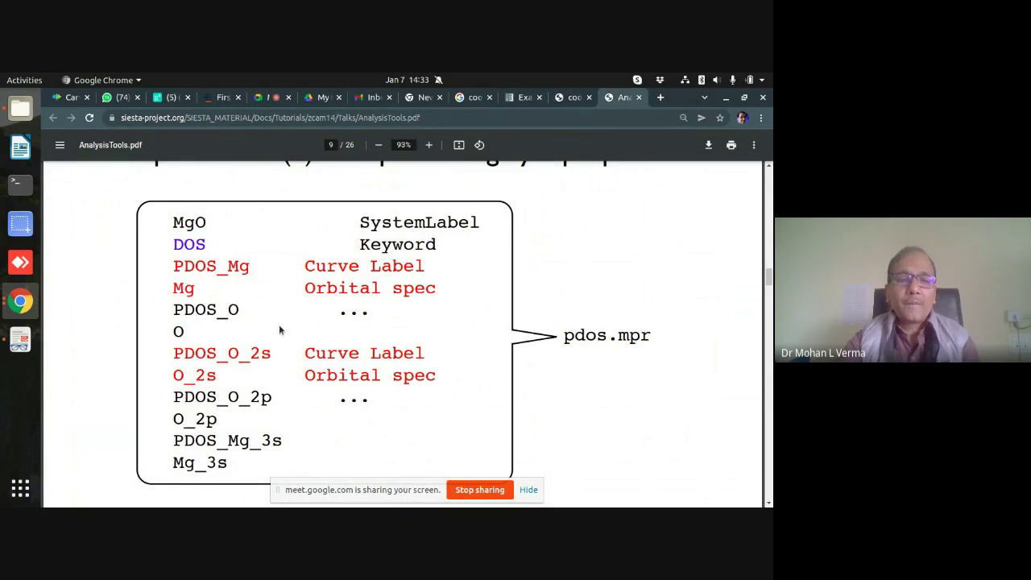
pyautogui.scroll(-5, 284, 345)
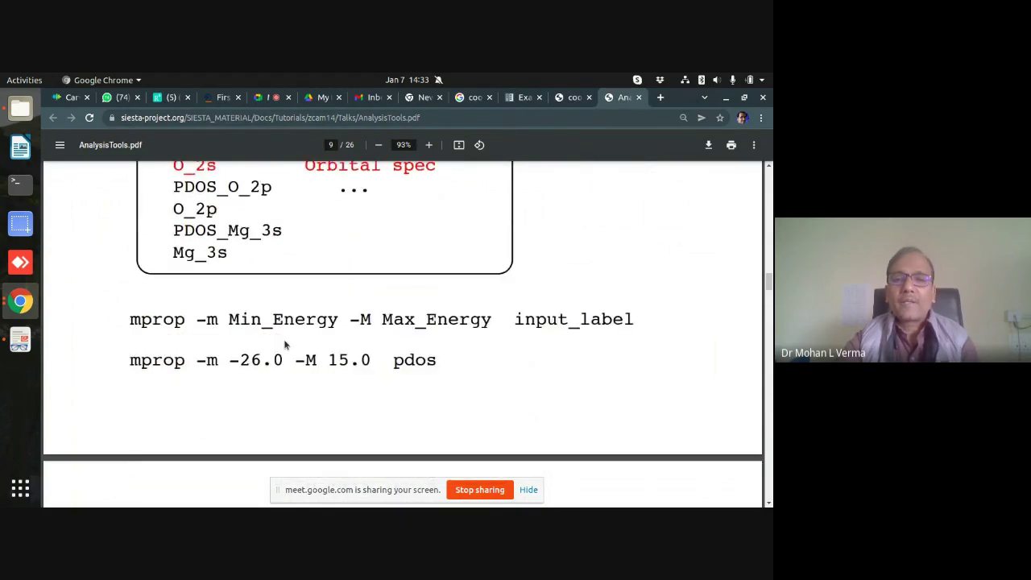
pyautogui.scroll(-3, 286, 345)
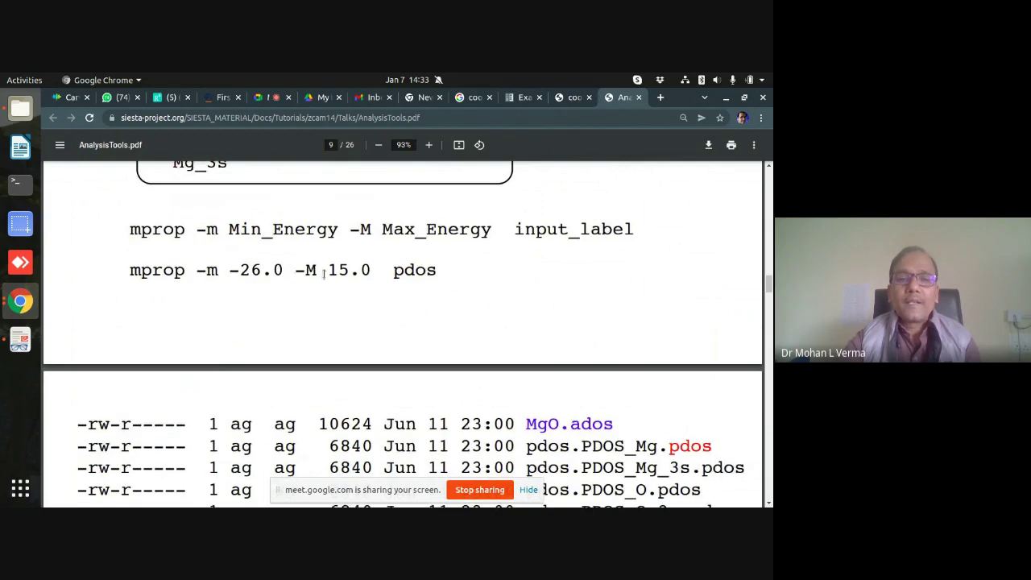
pyautogui.scroll(-20, 337, 288)
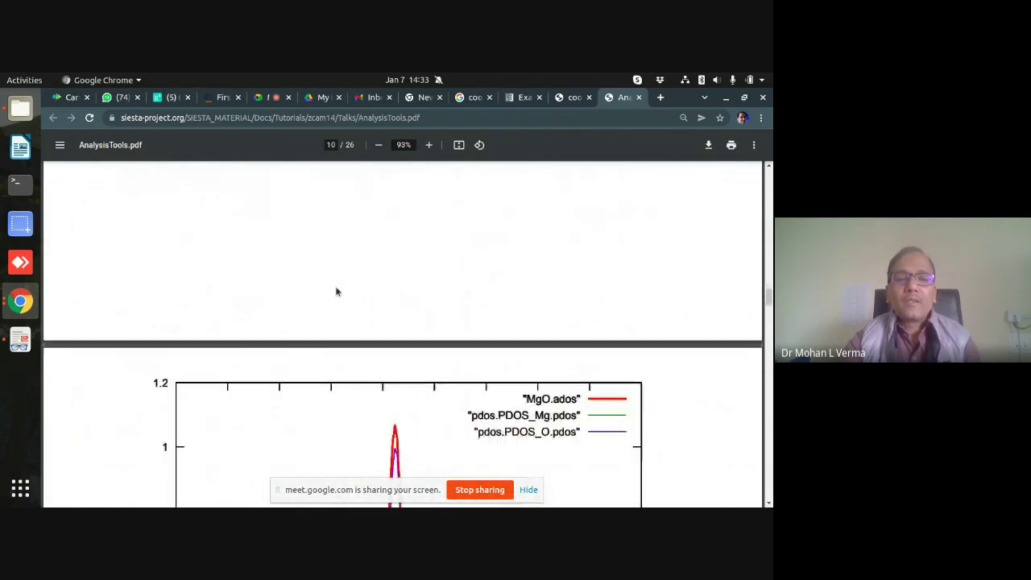
pyautogui.scroll(-15, 337, 291)
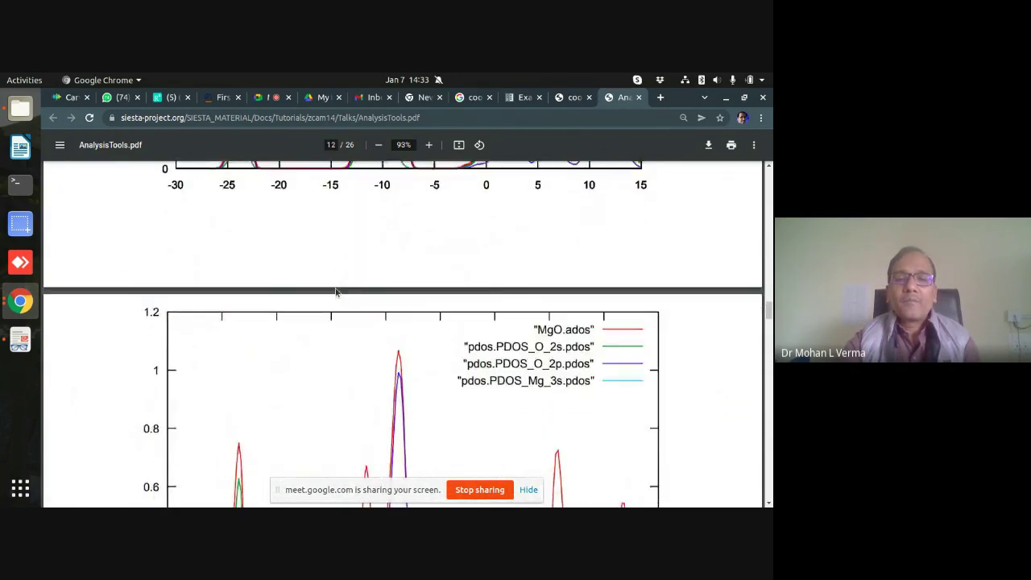
# - Examine the slide defining Crystal Orbital Overlap Population (COOP) and Crystal Orbital Hamilton Population (COHP)
pyautogui.scroll(-15, 337, 293)
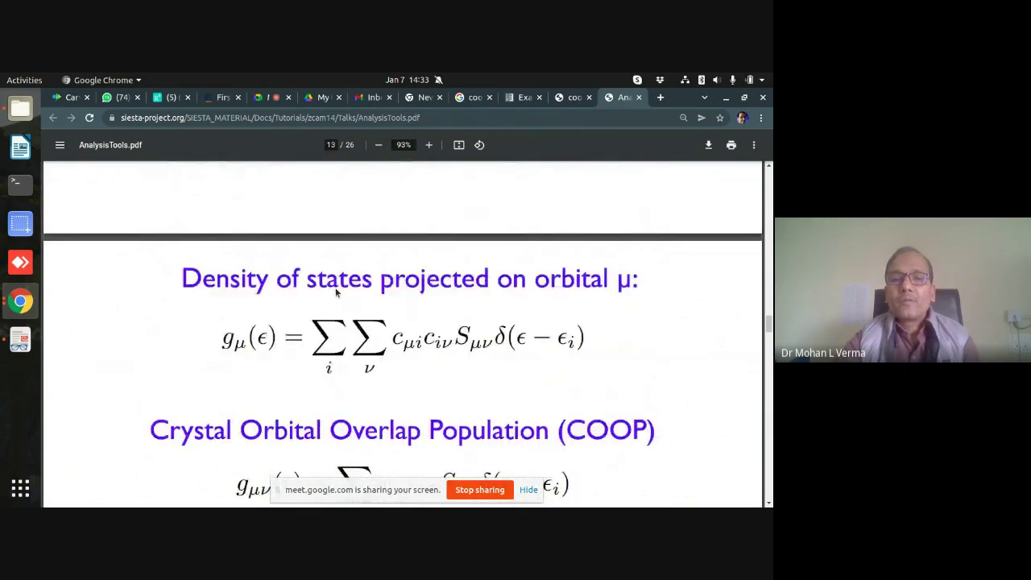
pyautogui.scroll(-3, 337, 293)
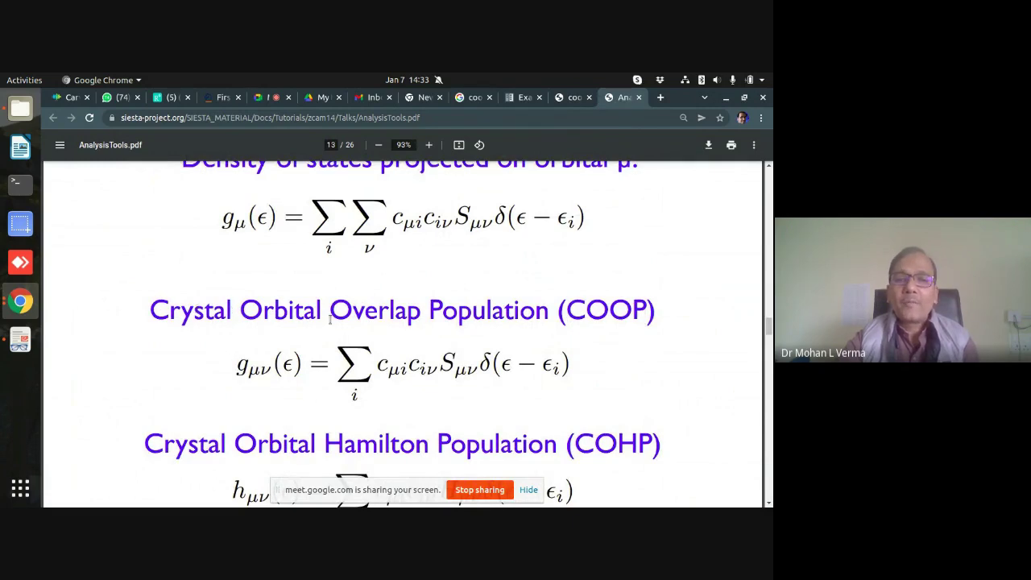
pyautogui.scroll(-3, 274, 346)
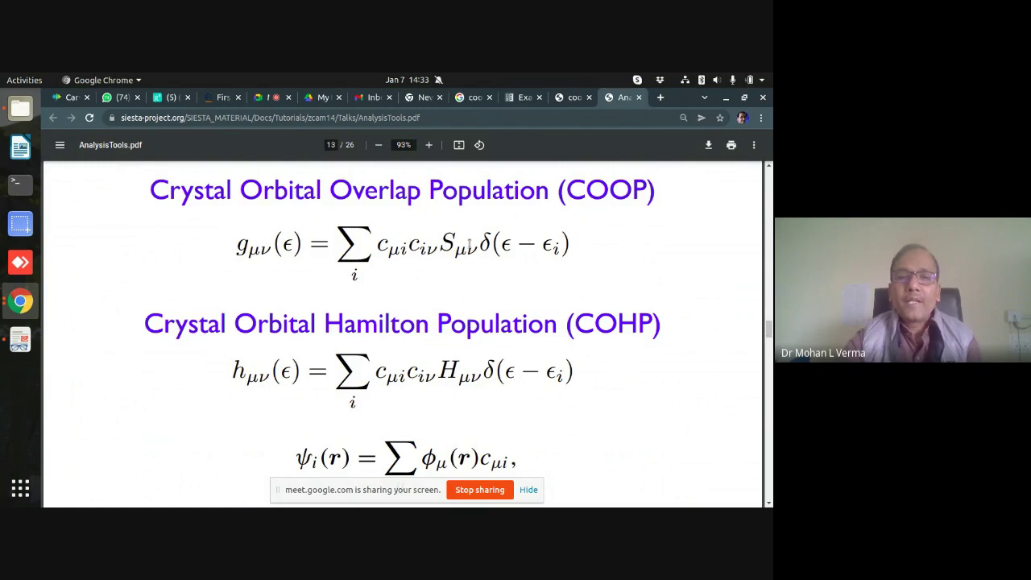
pyautogui.scroll(-2, 475, 326)
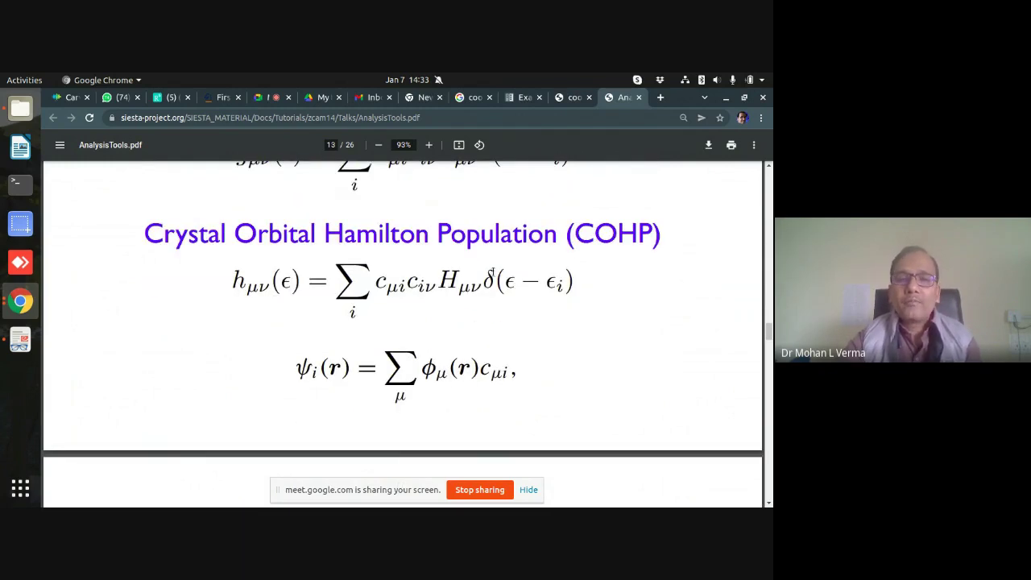
pyautogui.scroll(2, 491, 274)
pyautogui.scroll(-2, 491, 274)
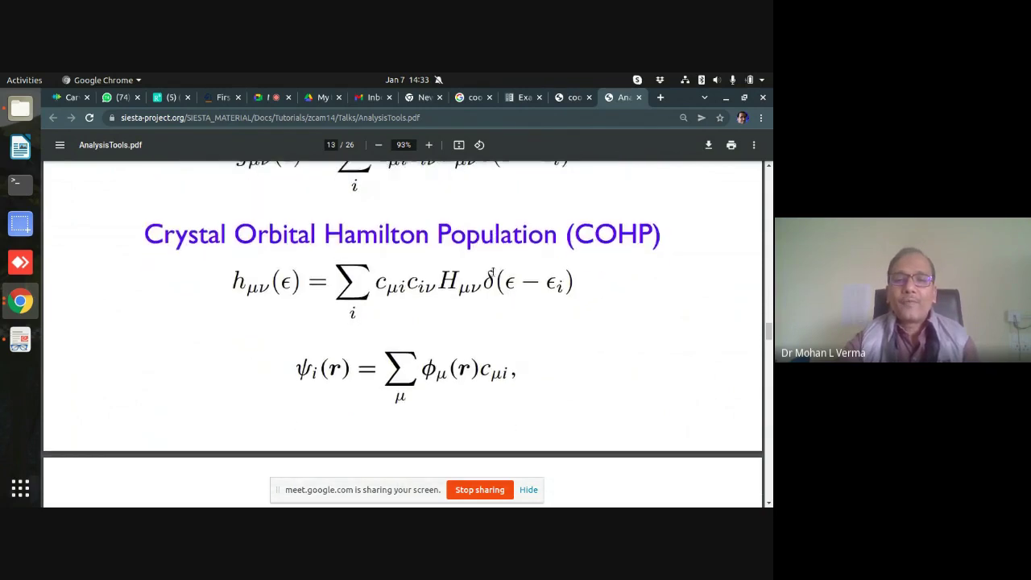
# - Review the nitrogen atom chain slides, covering its orbital layout, projected density of states plot and .mpr distance ranges for nearest neighbors
pyautogui.scroll(-10, 493, 271)
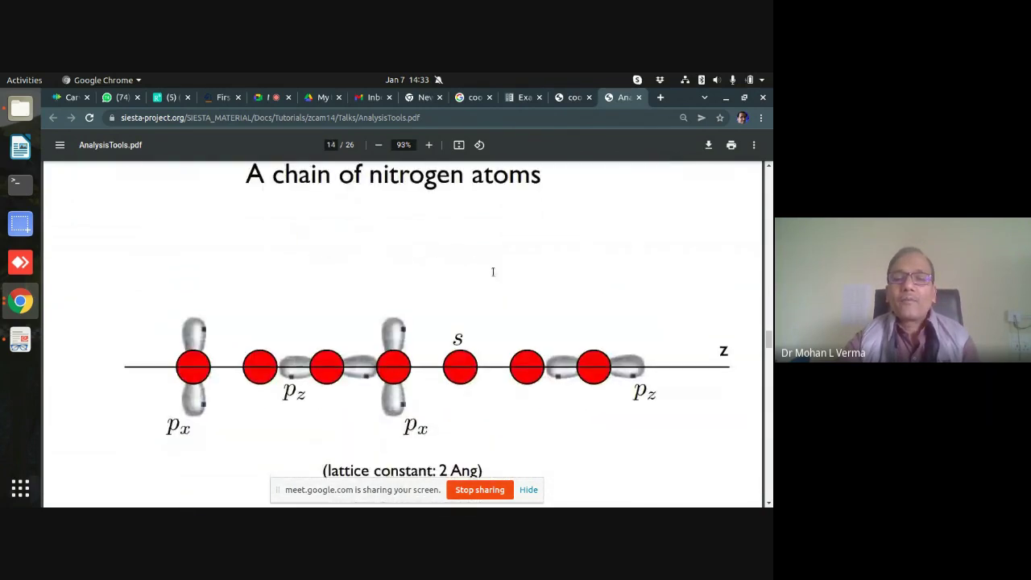
pyautogui.scroll(-8, 494, 272)
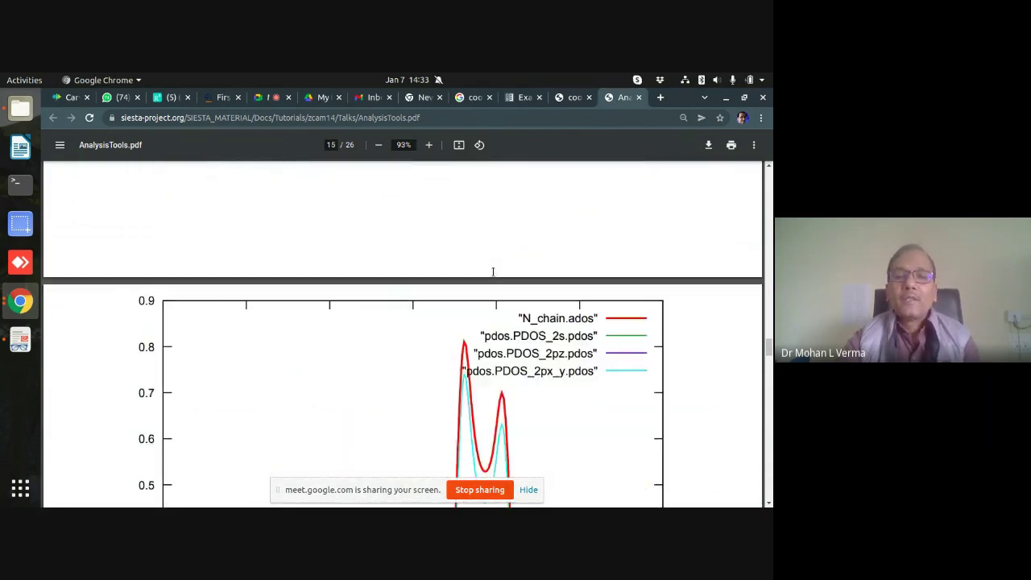
pyautogui.scroll(-5, 493, 271)
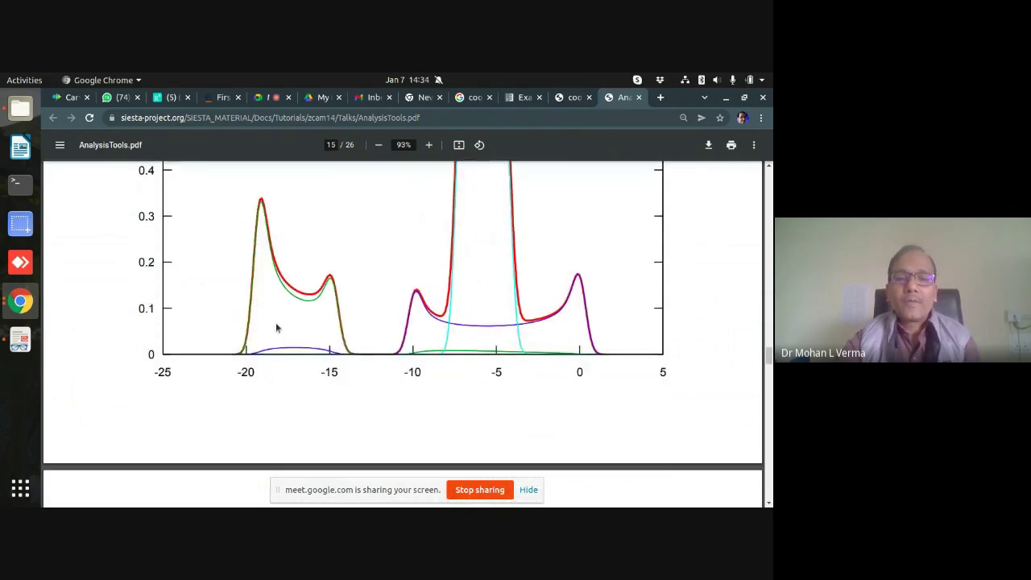
pyautogui.scroll(-10, 361, 334)
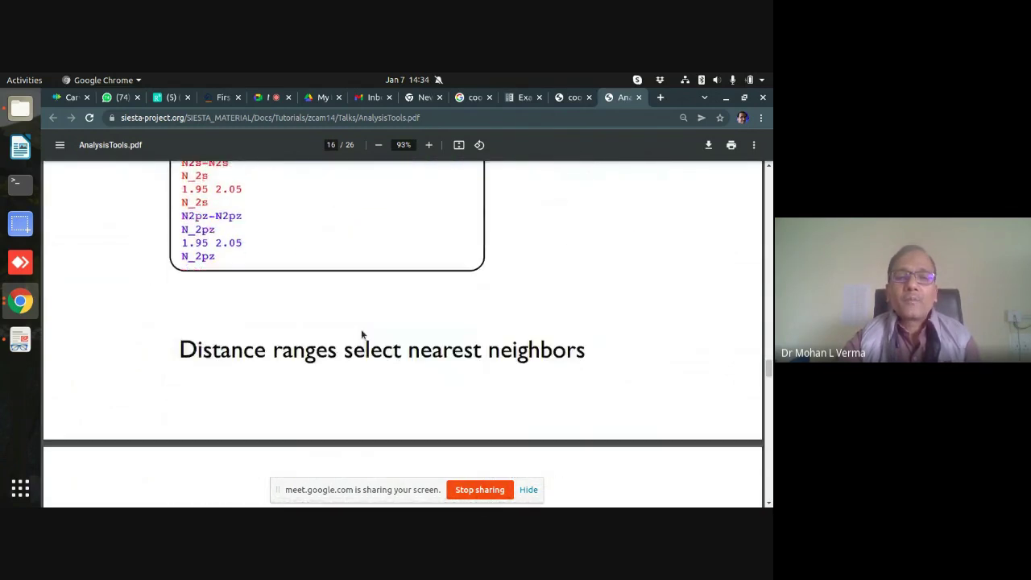
pyautogui.scroll(-12, 362, 334)
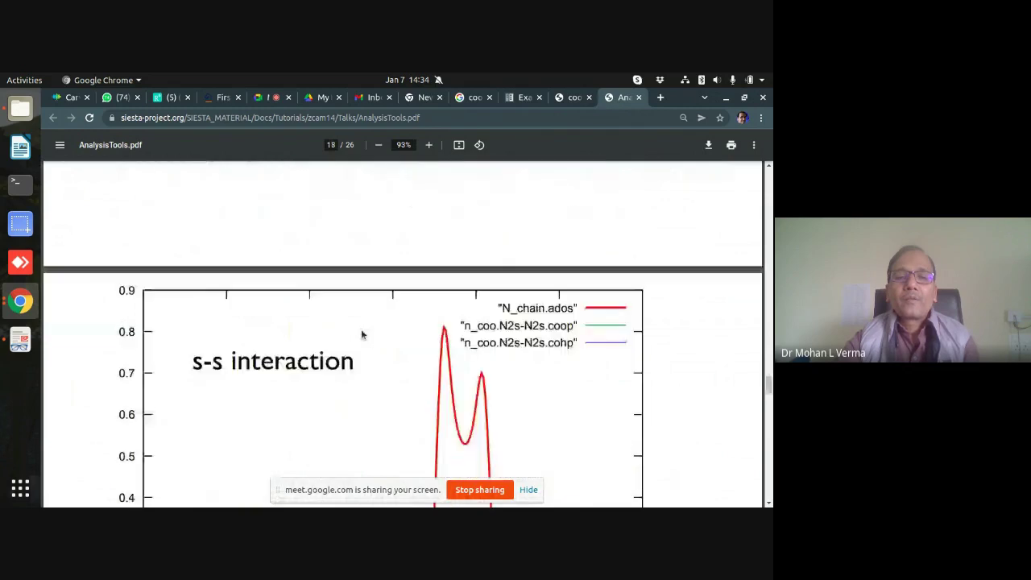
# - Return to the output file naming slide and highlight the coop and cohp file extensions
pyautogui.scroll(-2, 361, 334)
pyautogui.scroll(10, 362, 334)
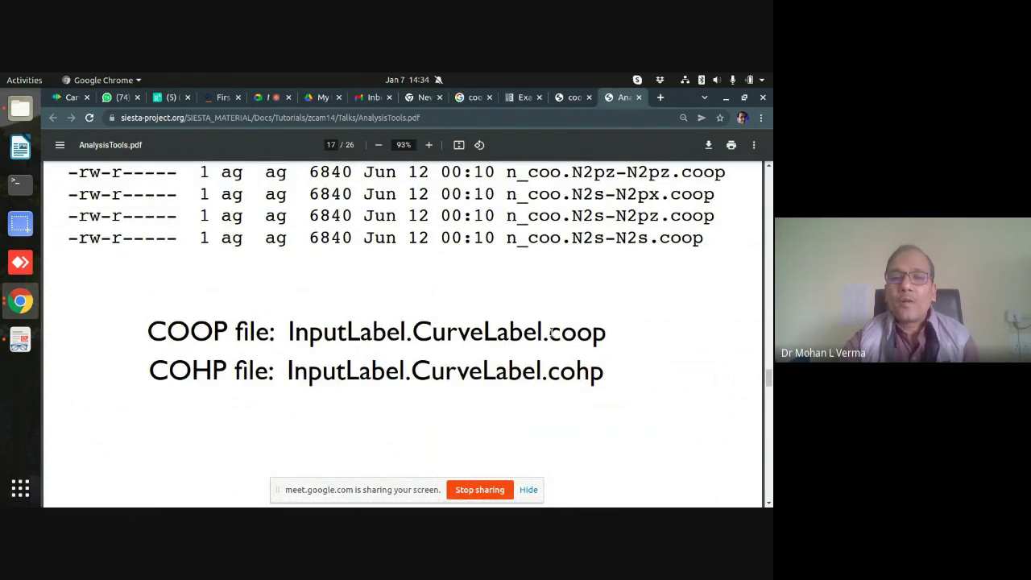
pyautogui.moveTo(551, 331); pyautogui.dragTo(600, 333)
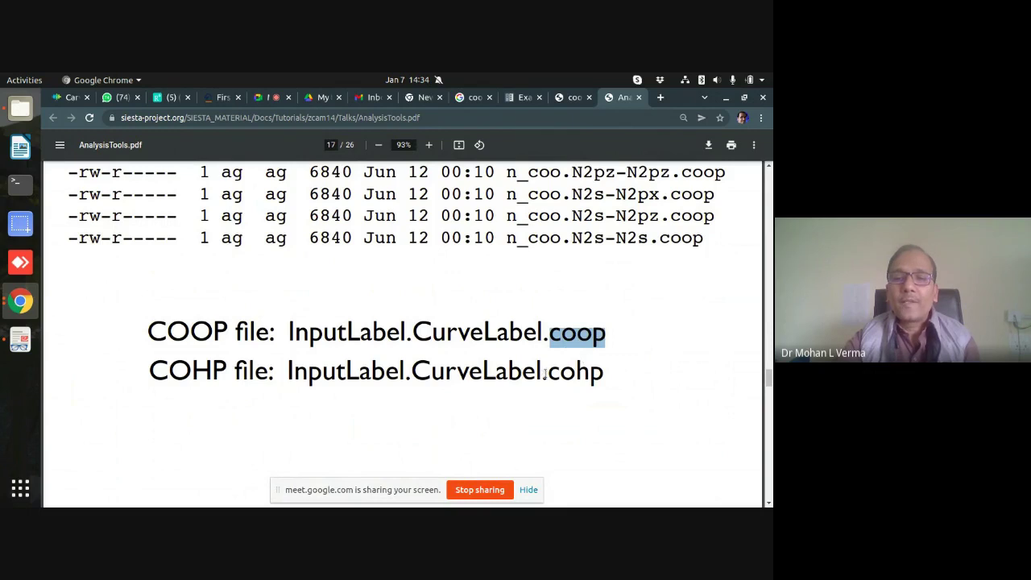
pyautogui.moveTo(544, 373); pyautogui.dragTo(612, 373)
# - Examine the nitrogen chain COOP and COHP curves for the s-s, pz-pz and all-orbital interactions, including the bonding and anti-bonding regions
pyautogui.scroll(-10, 418, 346)
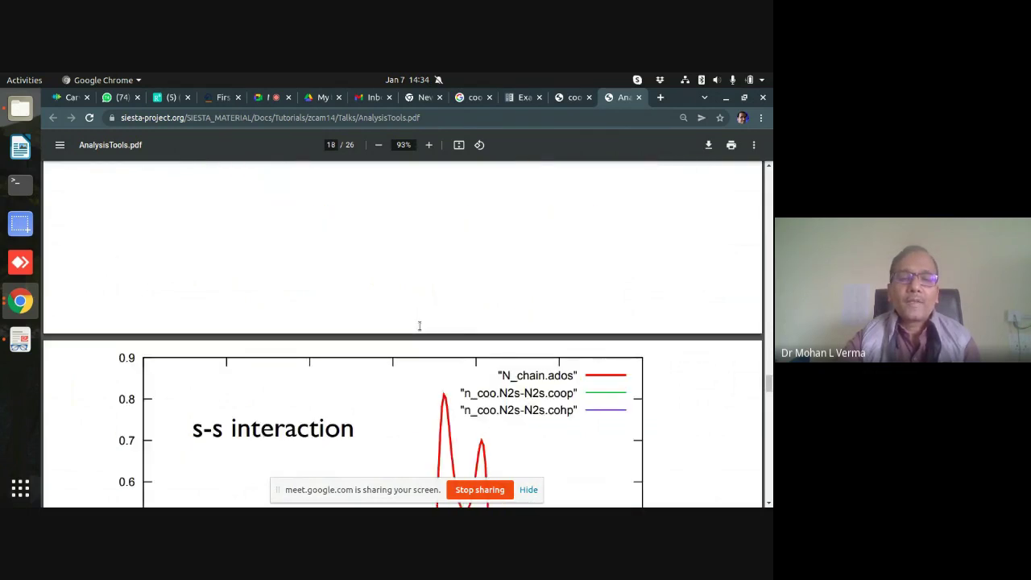
pyautogui.scroll(-2, 418, 326)
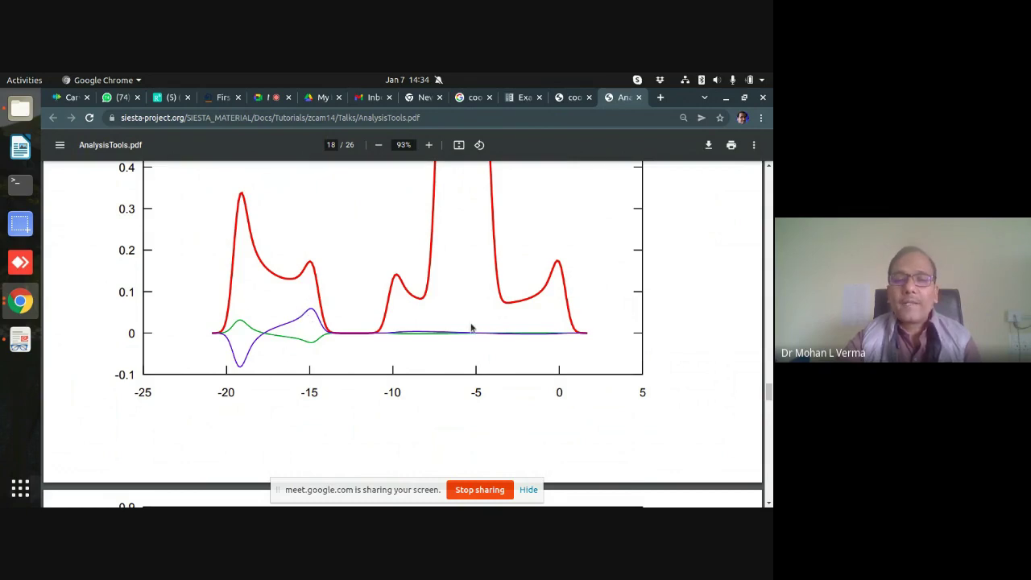
pyautogui.scroll(-5, 472, 328)
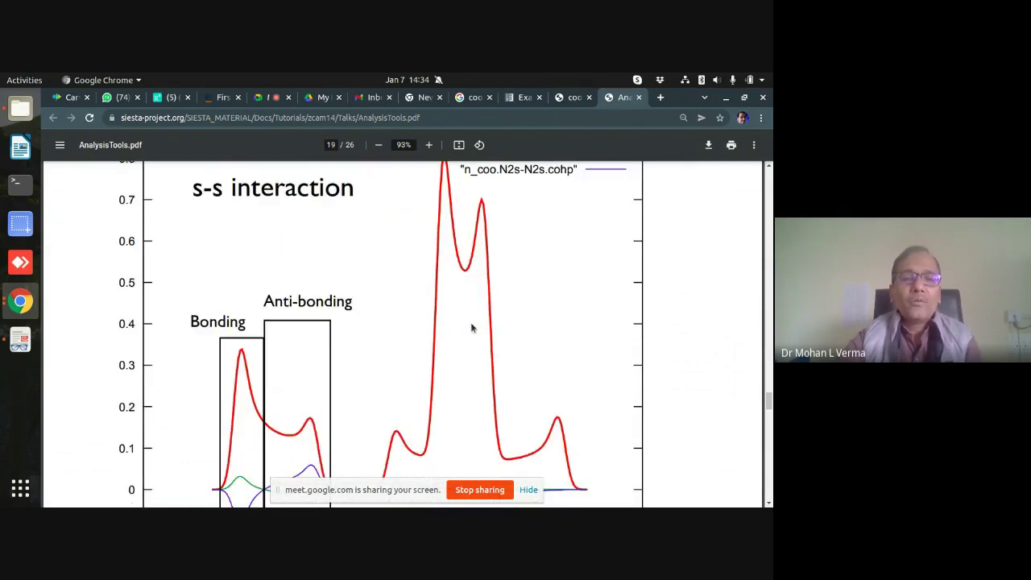
pyautogui.scroll(-2, 470, 322)
pyautogui.scroll(-3, 493, 297)
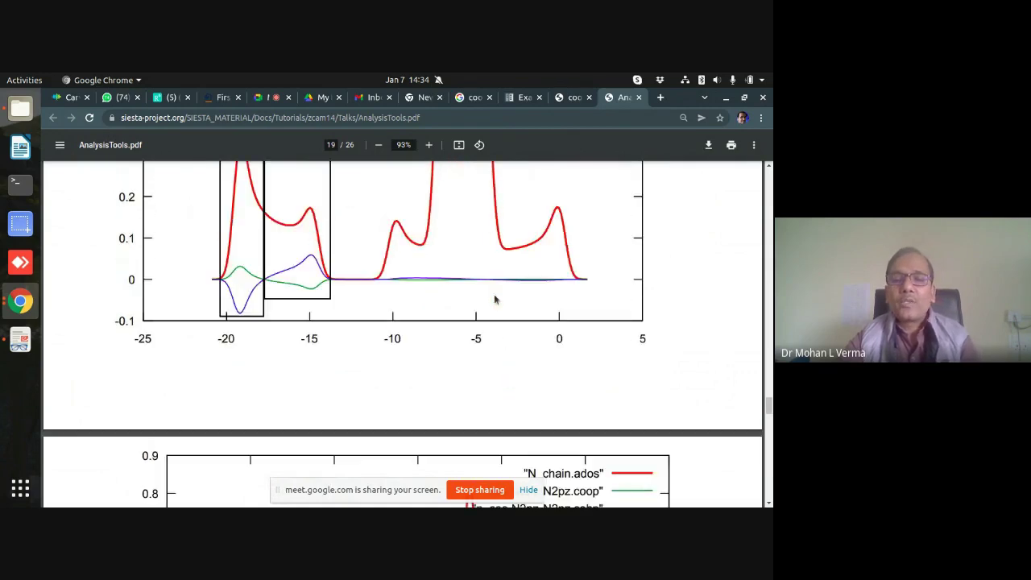
pyautogui.scroll(-5, 495, 300)
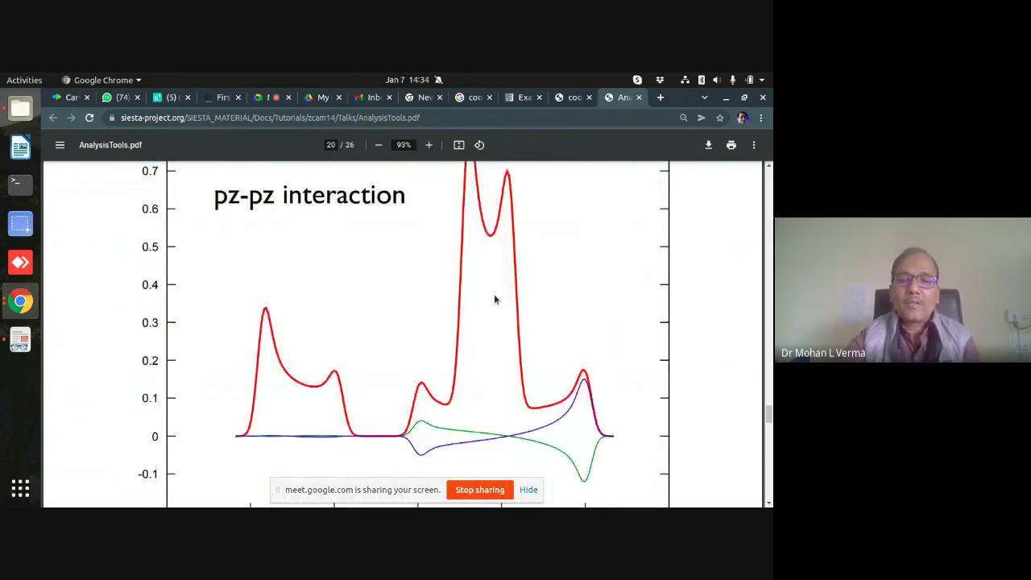
pyautogui.scroll(-5, 495, 300)
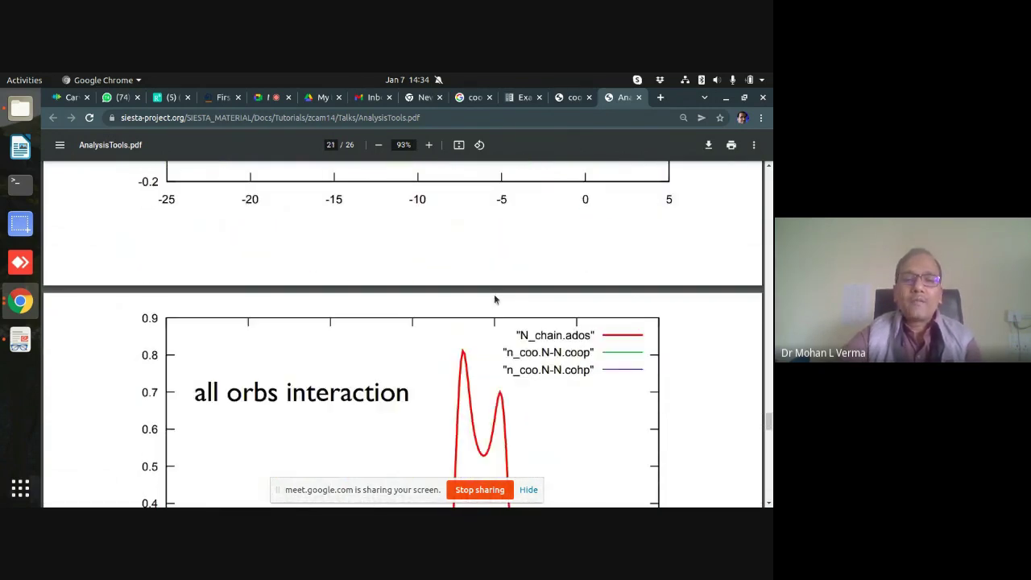
pyautogui.scroll(-5, 495, 300)
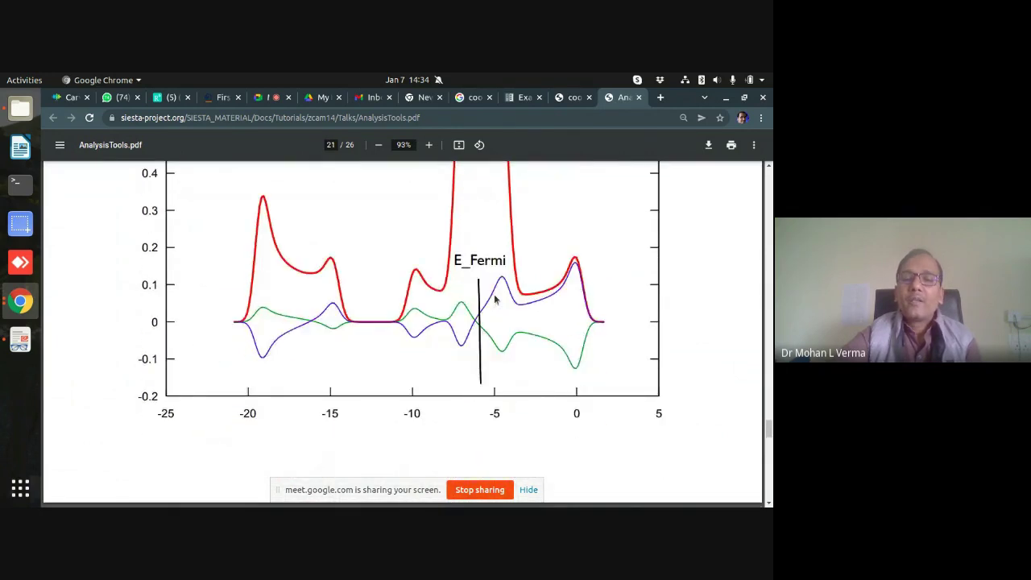
# - Read the mprop built-in help slides on command options, the .mpr file structure and the ATOM_SHELL notation for orbital subsets
pyautogui.scroll(-5, 494, 300)
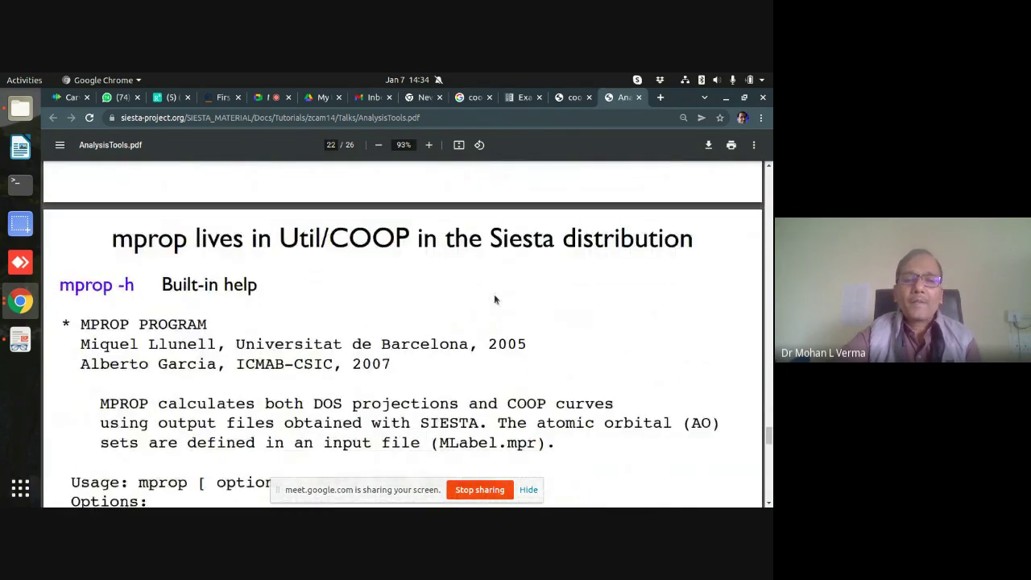
pyautogui.scroll(-3, 495, 300)
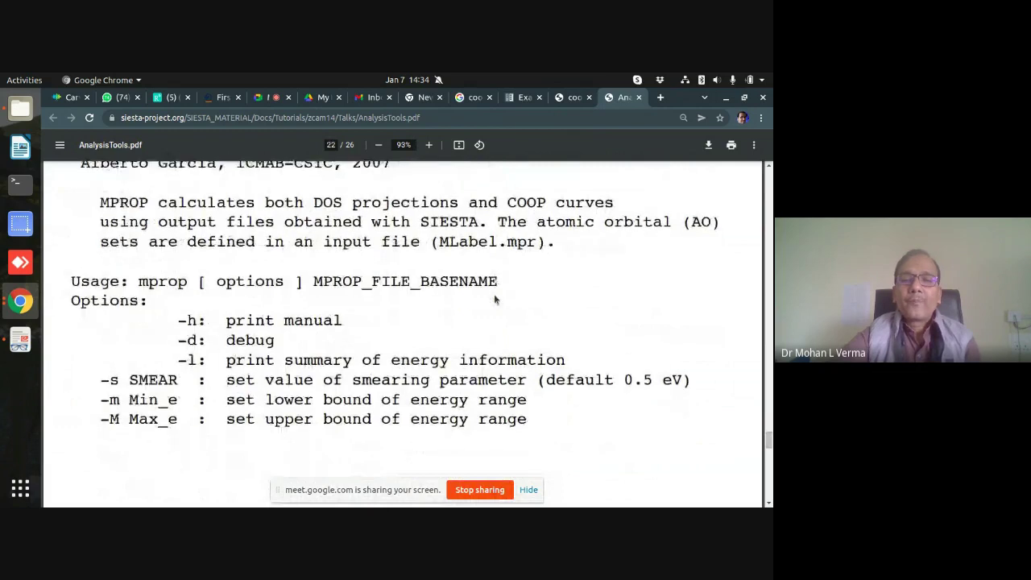
pyautogui.scroll(-5, 495, 300)
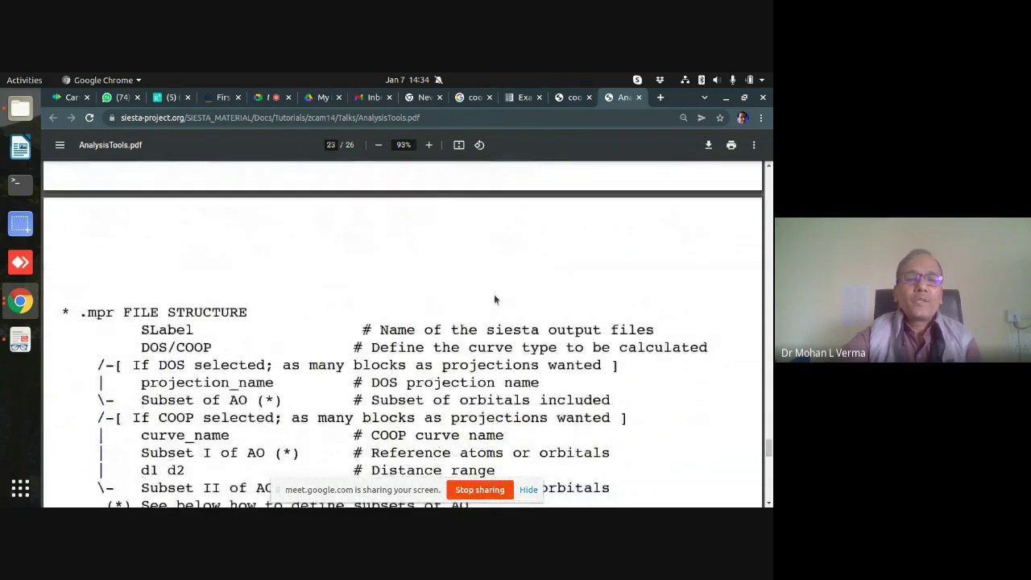
pyautogui.scroll(-6, 495, 300)
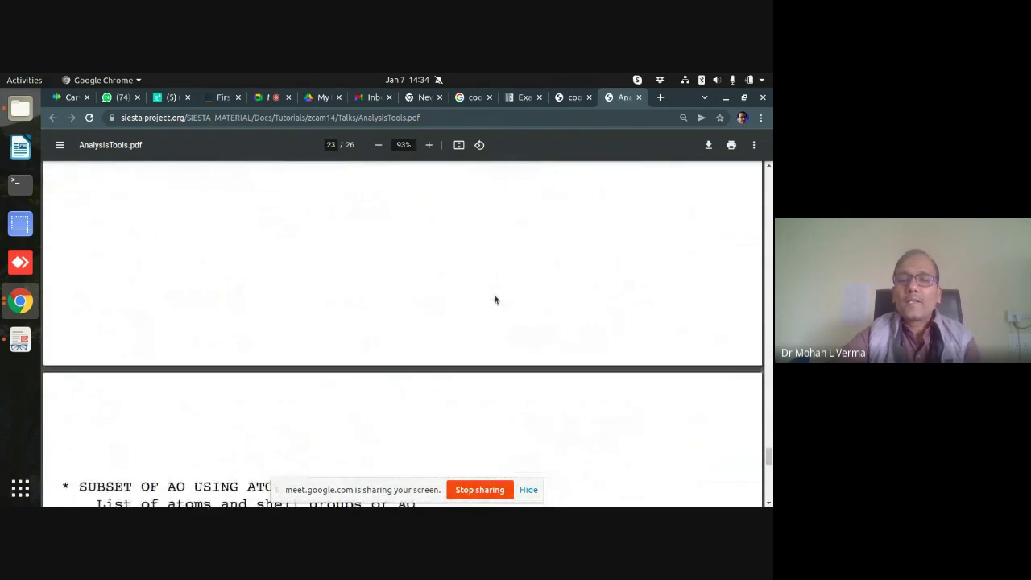
pyautogui.scroll(3, 495, 299)
pyautogui.scroll(-5, 494, 300)
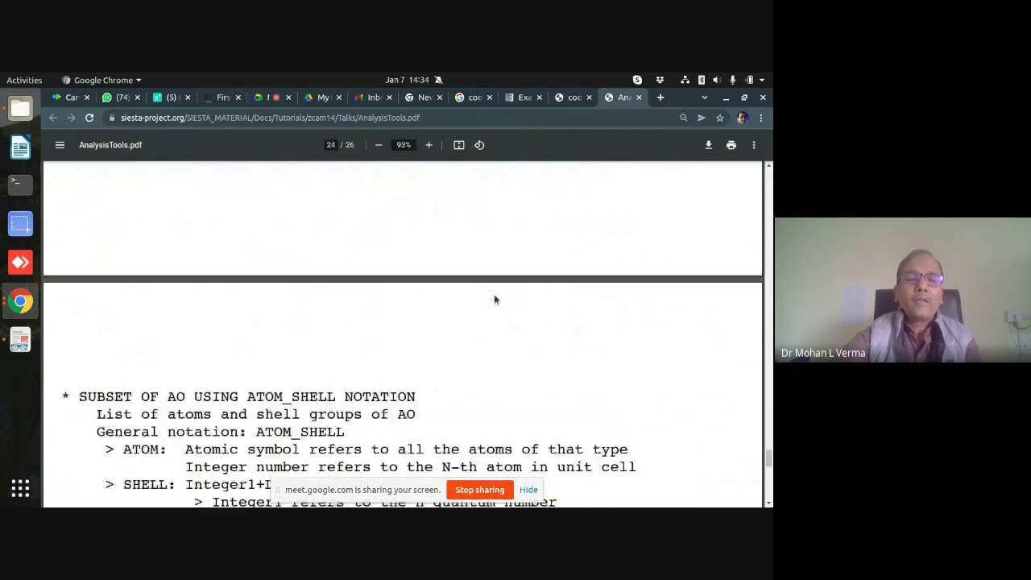
pyautogui.scroll(-3, 495, 299)
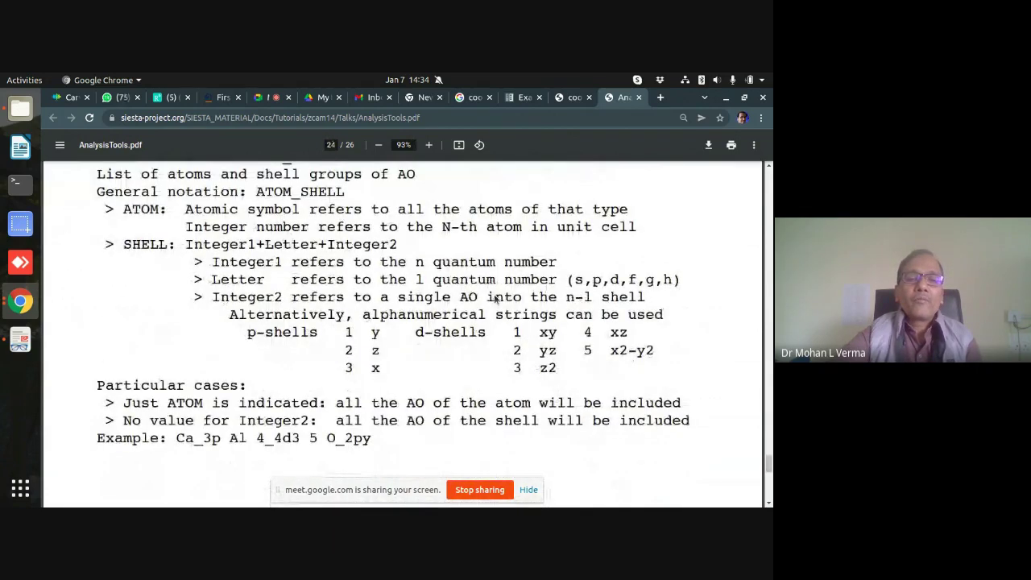
pyautogui.scroll(-5, 494, 298)
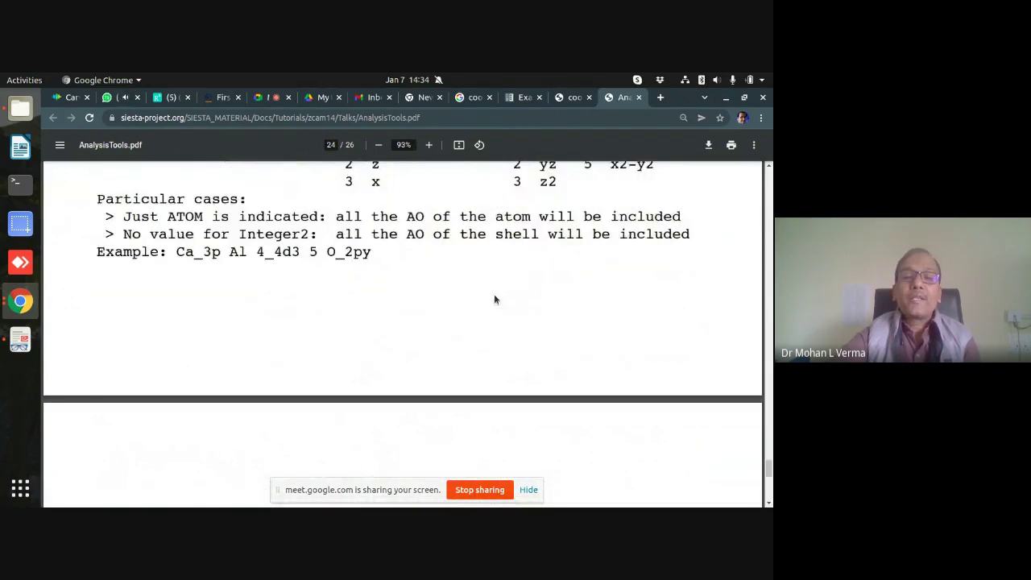
# - Read the closing slides summarizing mprop's capabilities and recommending the book Computational Chemistry of Solid State Materials
pyautogui.scroll(-5, 494, 300)
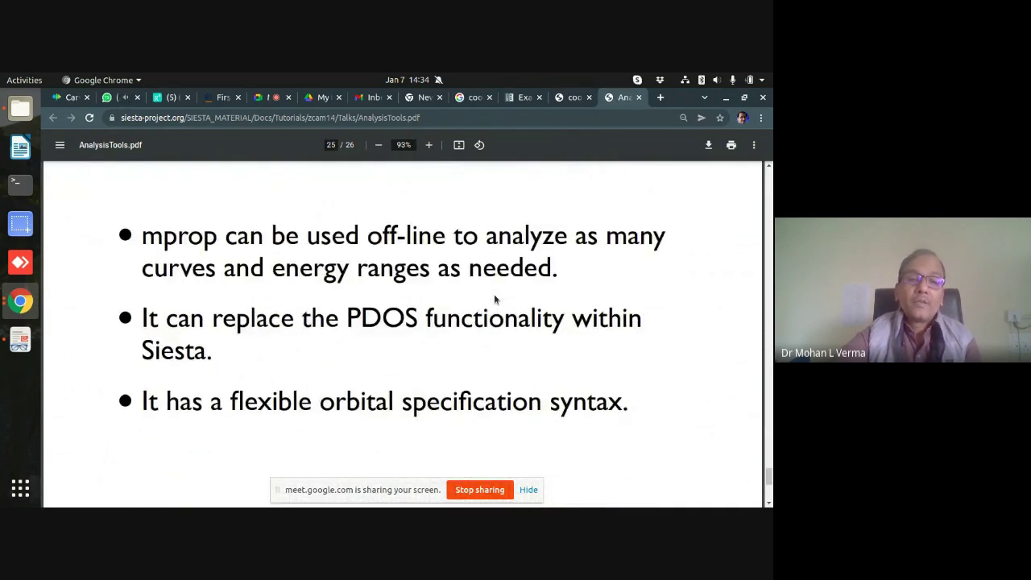
pyautogui.scroll(-5, 495, 300)
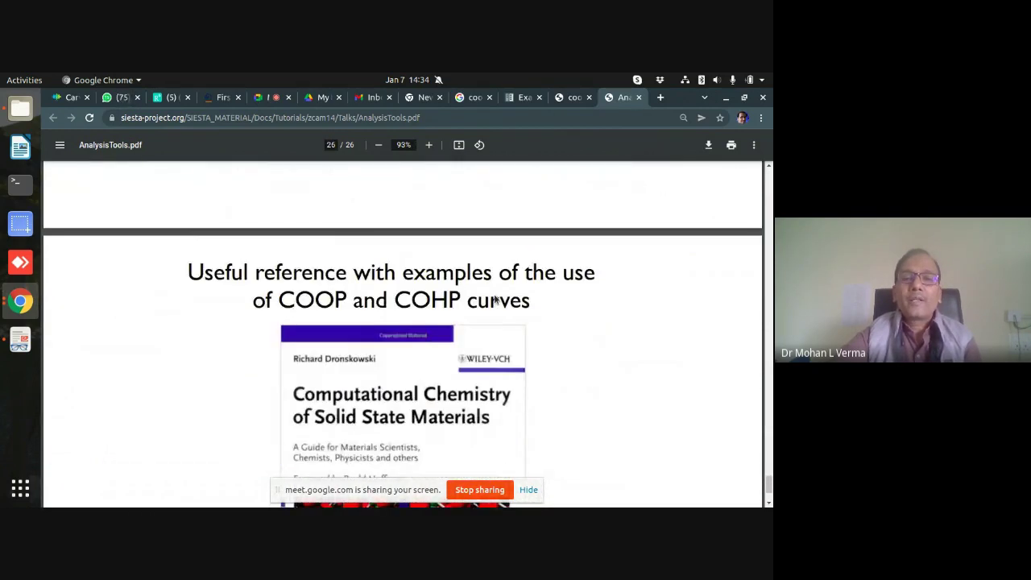
pyautogui.scroll(-1, 495, 300)
pyautogui.scroll(2, 492, 288)
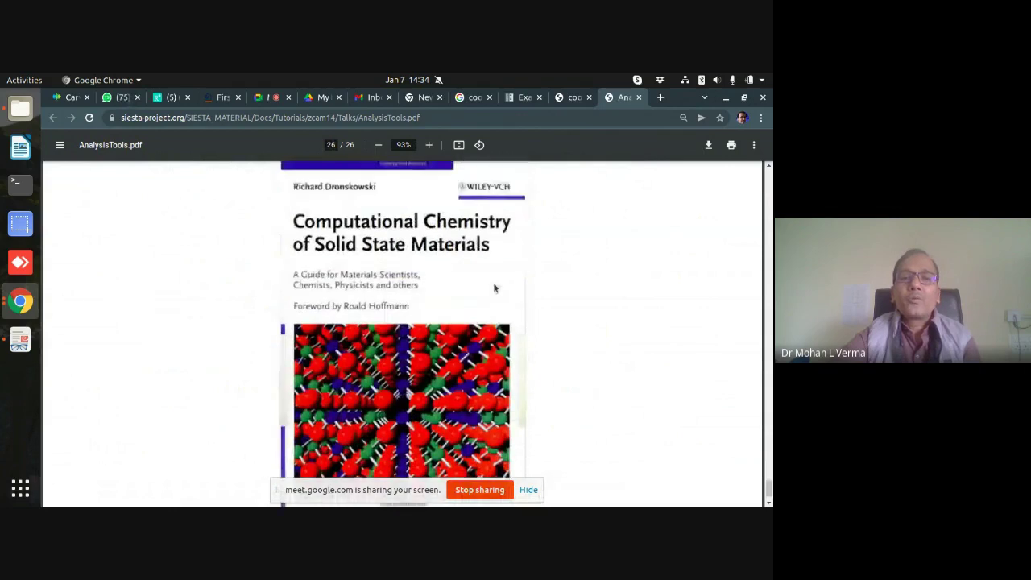
pyautogui.scroll(-1, 493, 321)
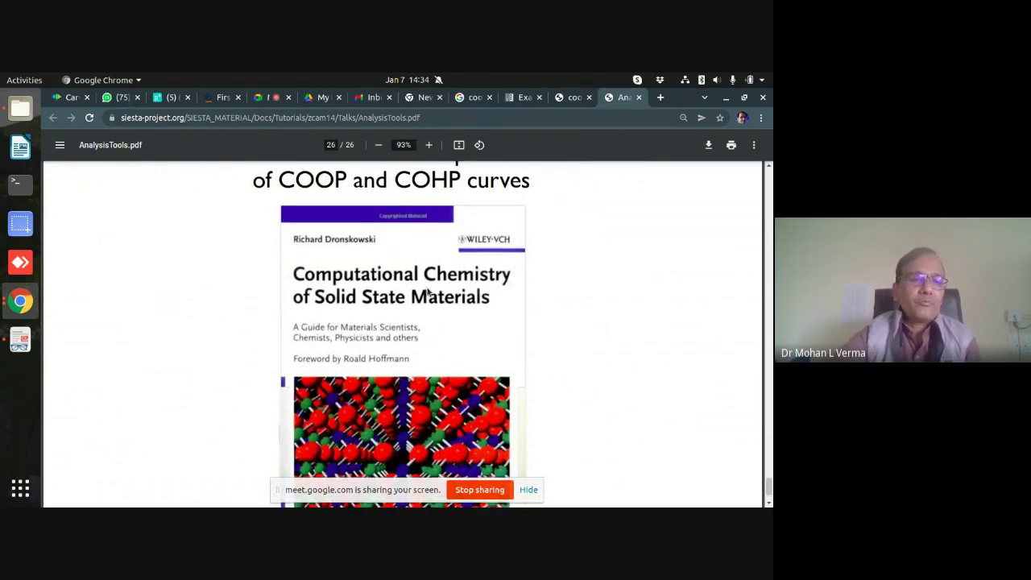
# - Switch to the SIESTA manual in Document Viewer and review section 6.18.3 on COOP.Write and the WFS.Energy.Min and WFS.Energy.Max options
pyautogui.click(20, 337)
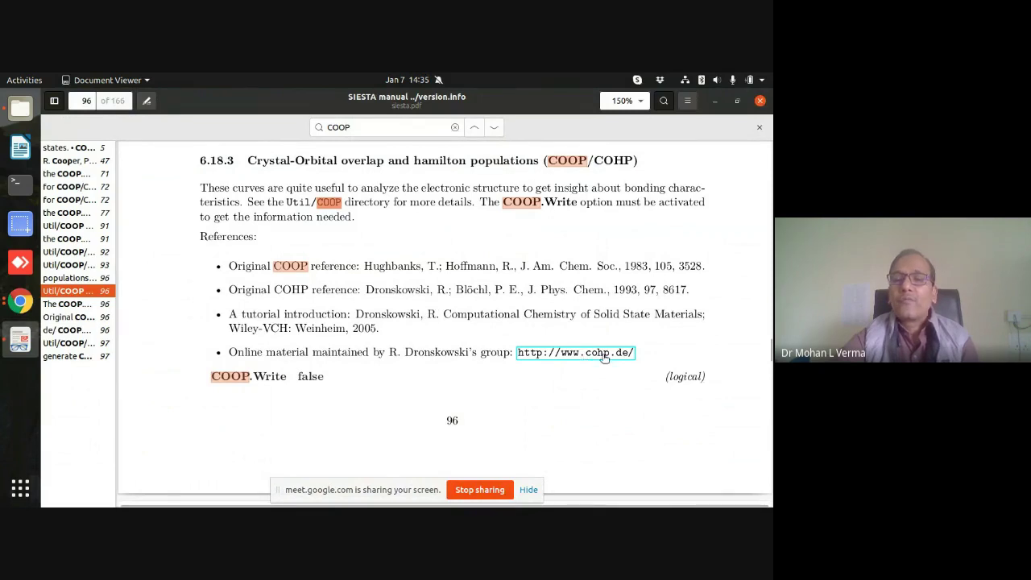
pyautogui.scroll(-6, 458, 295)
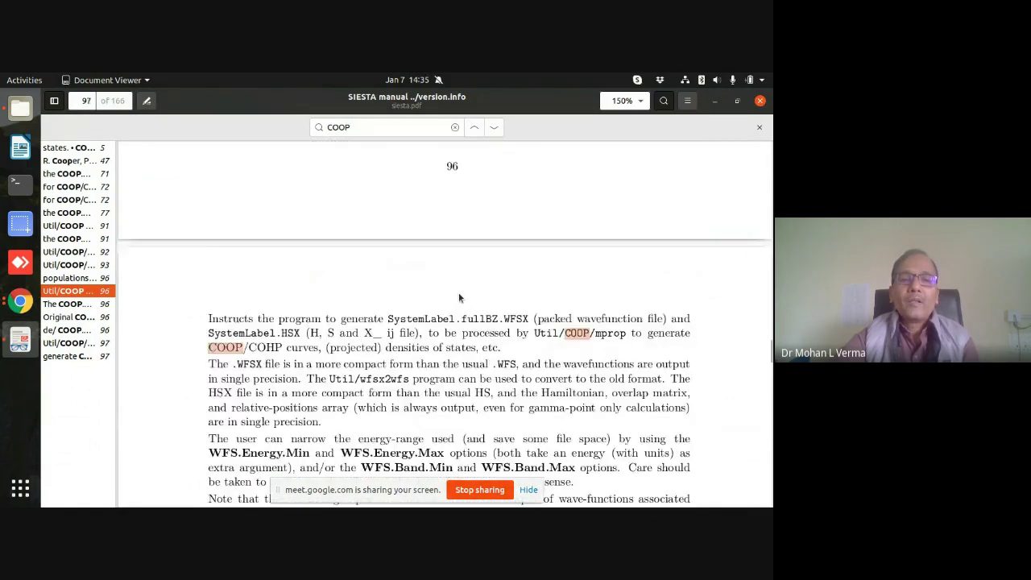
pyautogui.scroll(-8, 458, 295)
pyautogui.scroll(3, 458, 295)
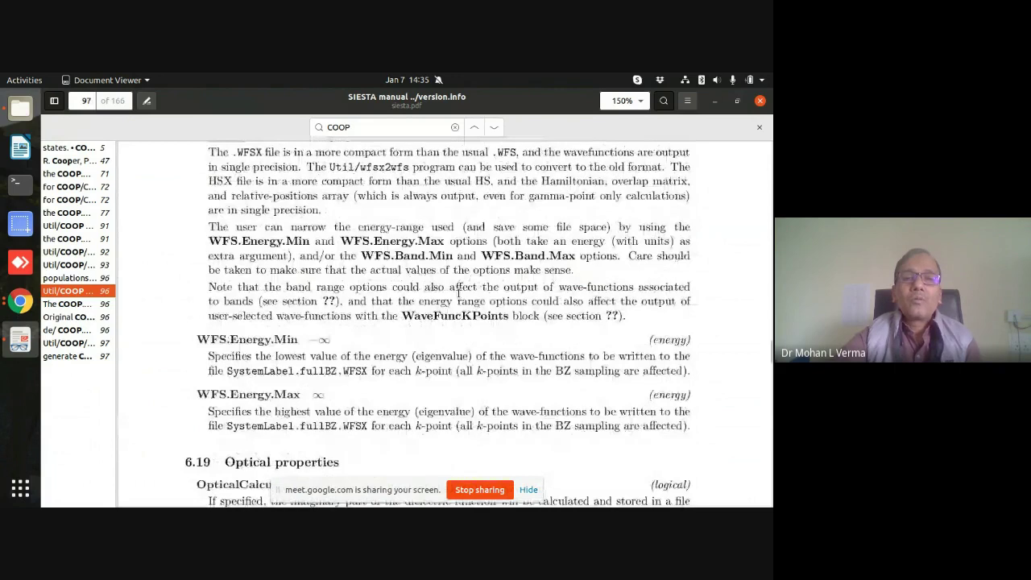
pyautogui.scroll(3, 458, 294)
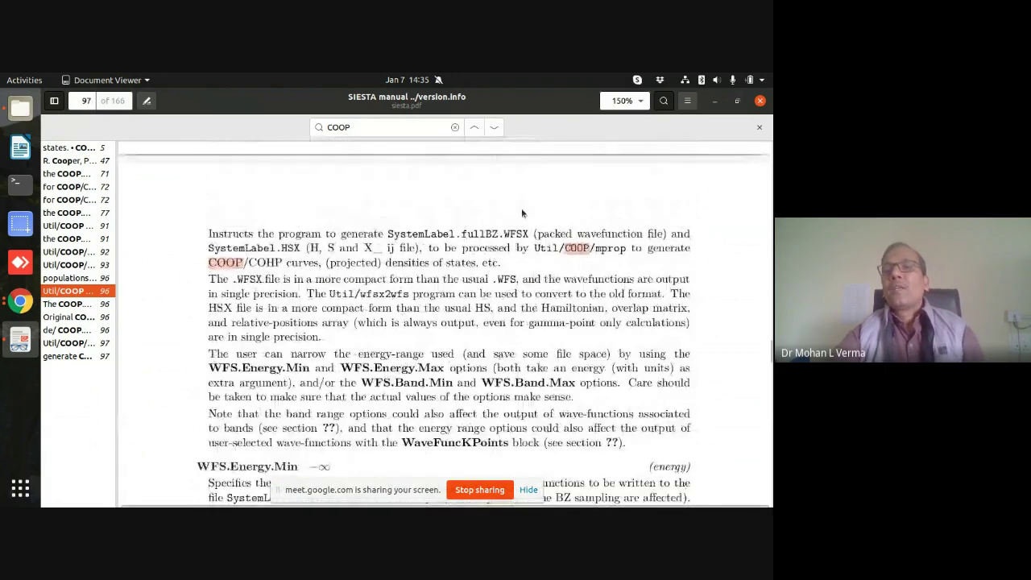
# - Switch to the Files window, go to the siesta-master/Util/COOP folder and open a terminal there
pyautogui.click(711, 101)
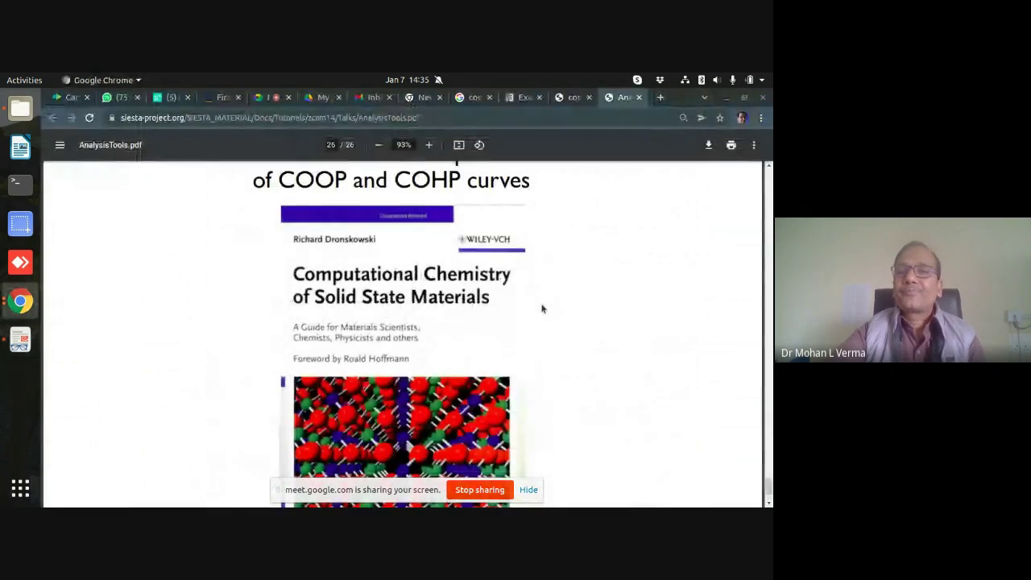
pyautogui.click(726, 98)
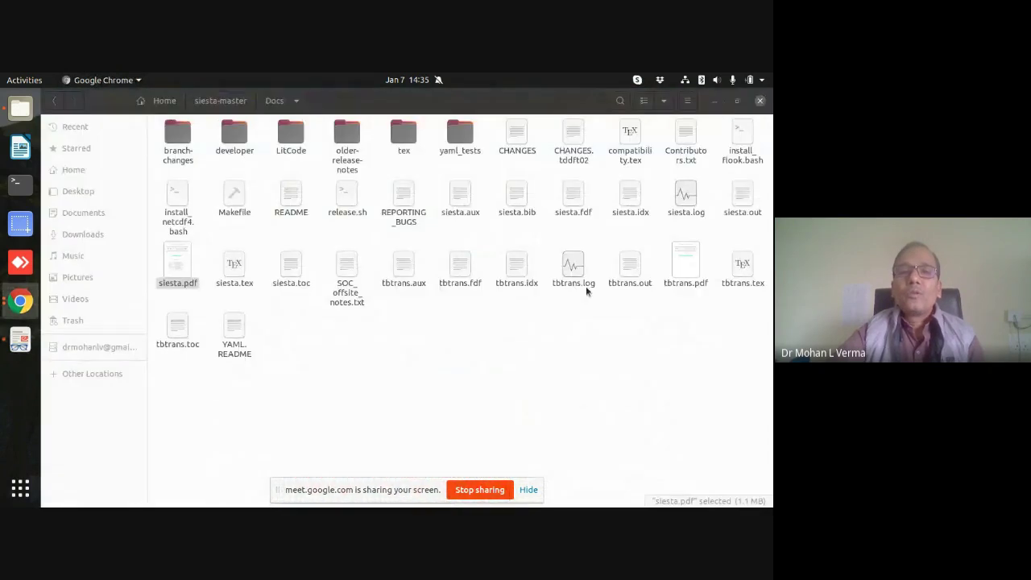
pyautogui.click(207, 101)
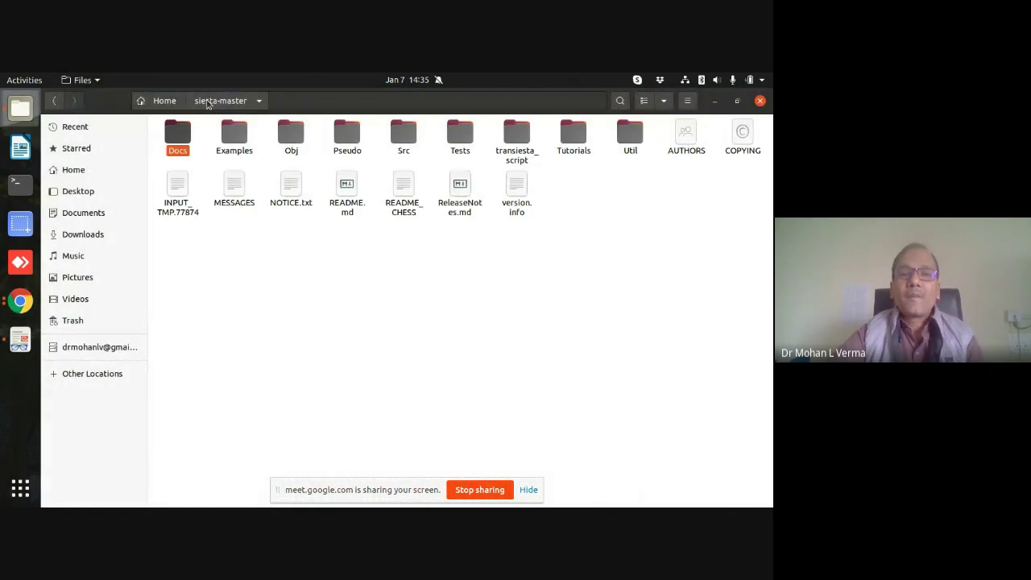
pyautogui.doubleClick(626, 139)
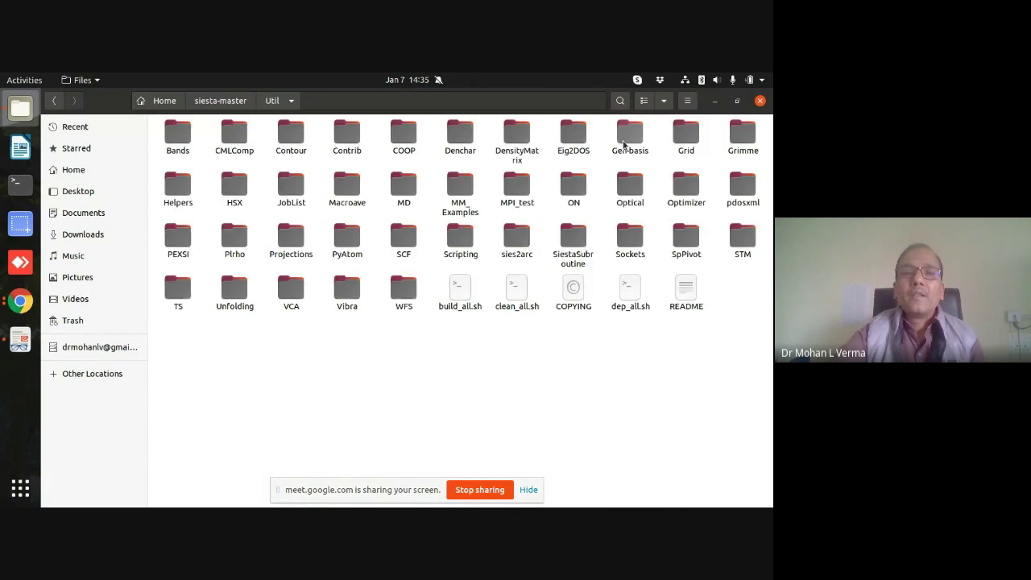
pyautogui.doubleClick(401, 135)
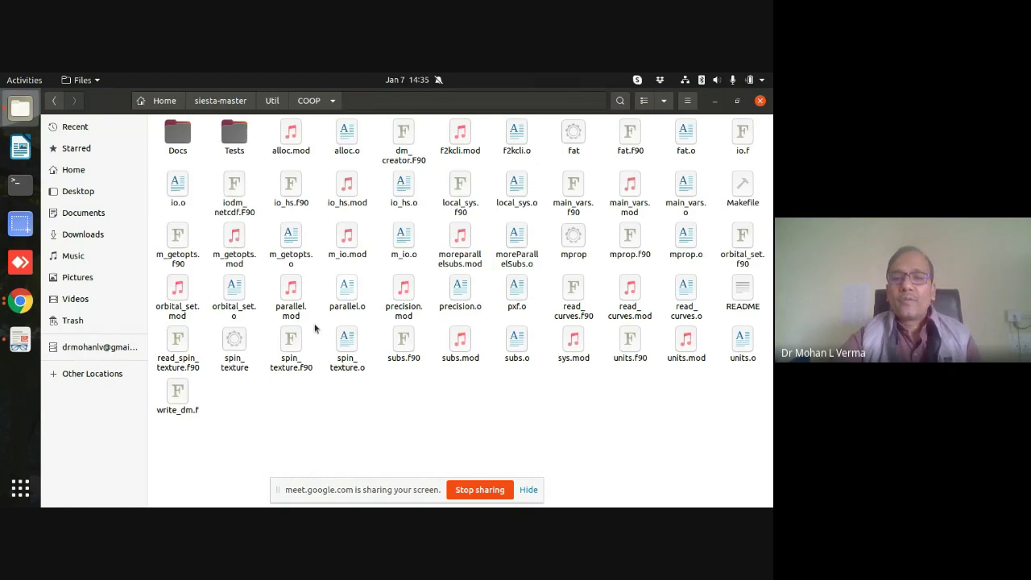
pyautogui.rightClick(406, 398)
pyautogui.click(439, 479)
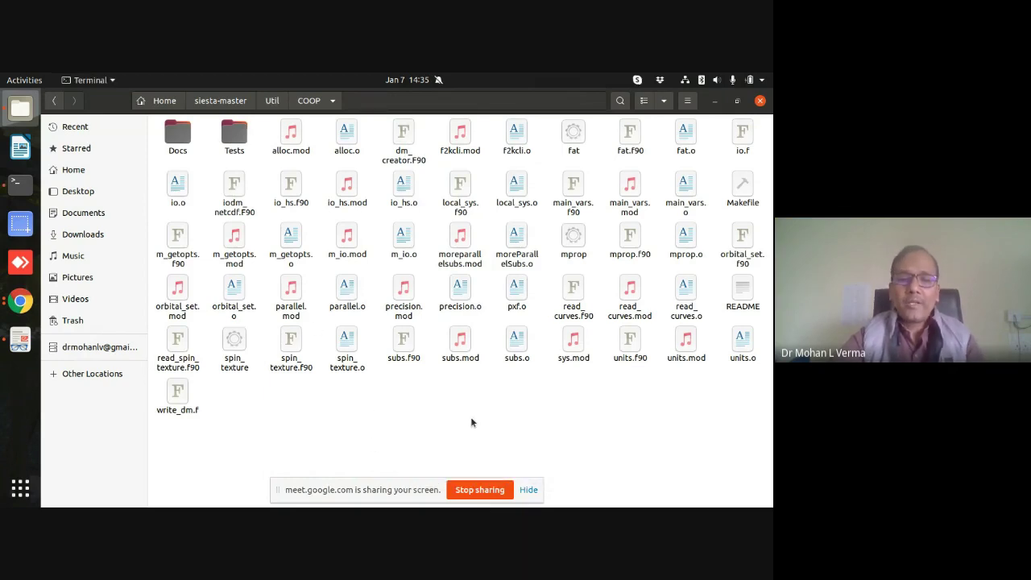
# - List the contents of the Util/COOP folder in the terminal, highlight the compiled mprop executable and minimize the terminal
pyautogui.write('ls')
pyautogui.press('Return')
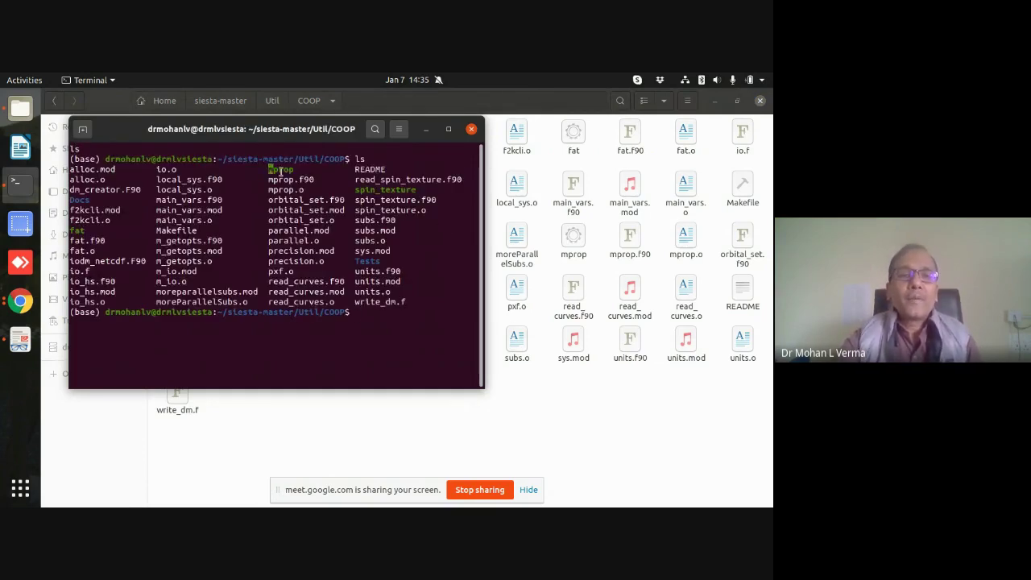
pyautogui.moveTo(280, 173); pyautogui.dragTo(298, 170)
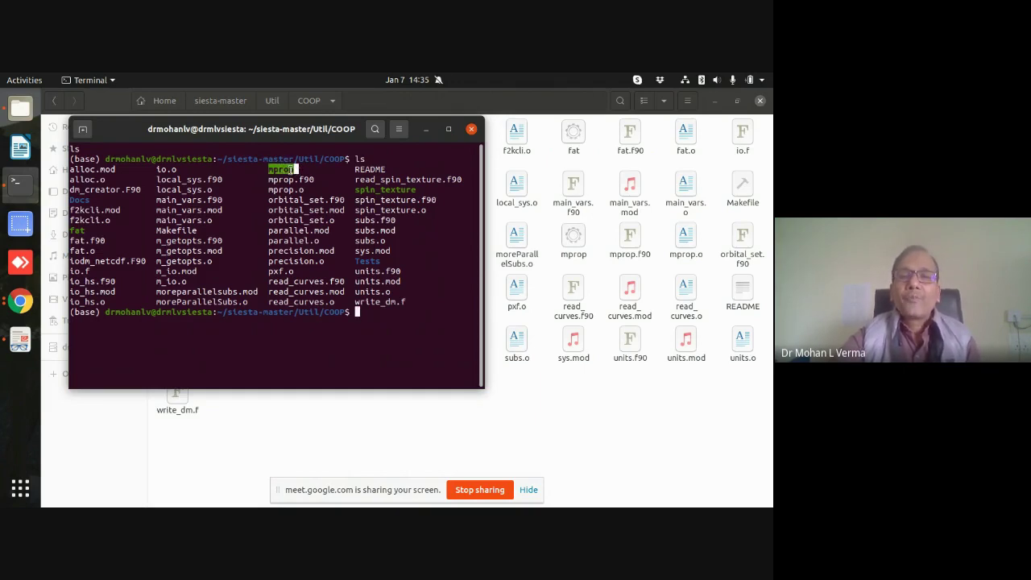
pyautogui.click(425, 129)
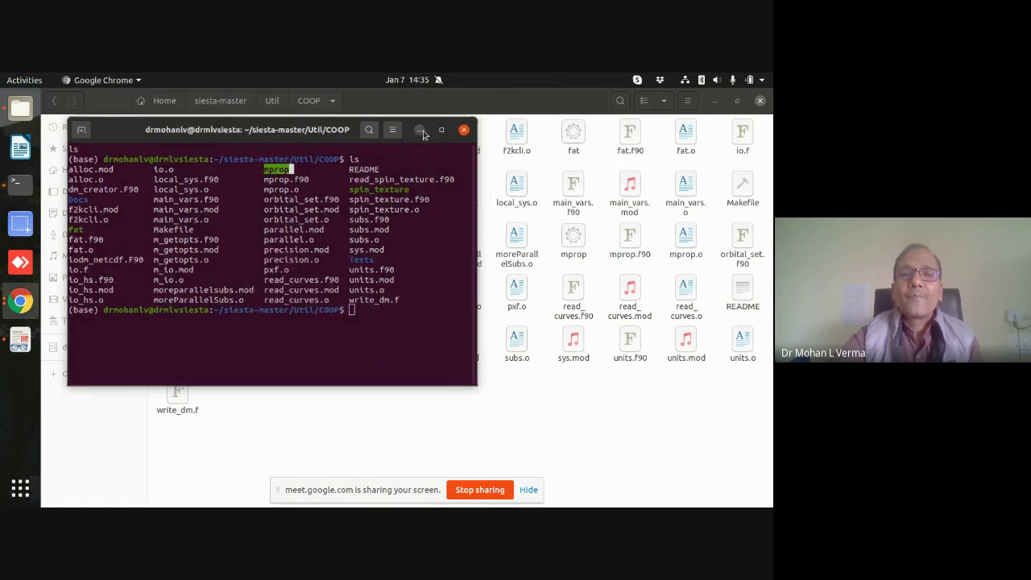
# - From the home folder, browse to demonstration_siesta_india_channel/COOP_fatbands/si_coop to view the calculation files
pyautogui.click(165, 103)
pyautogui.click(370, 233)
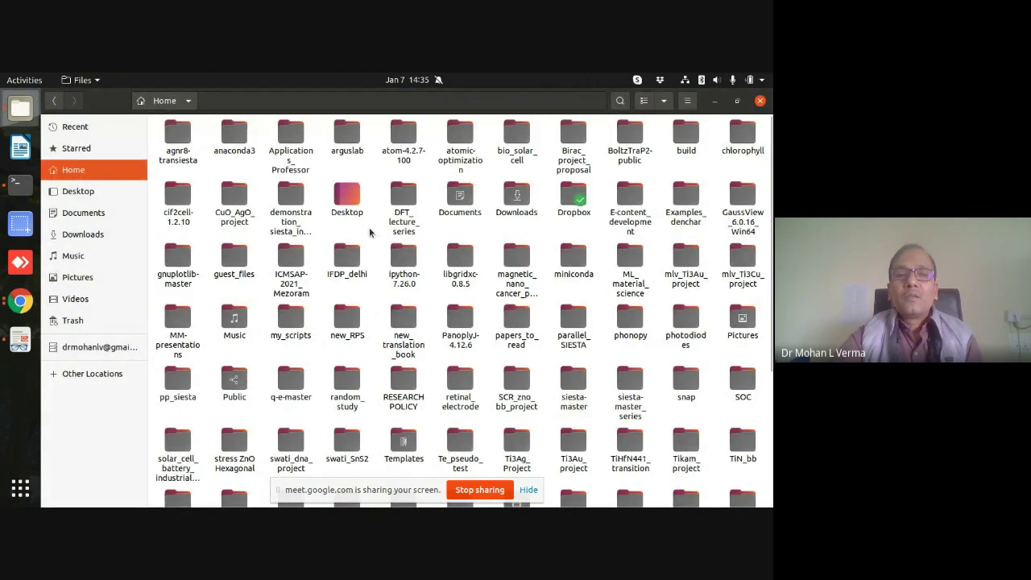
pyautogui.doubleClick(297, 221)
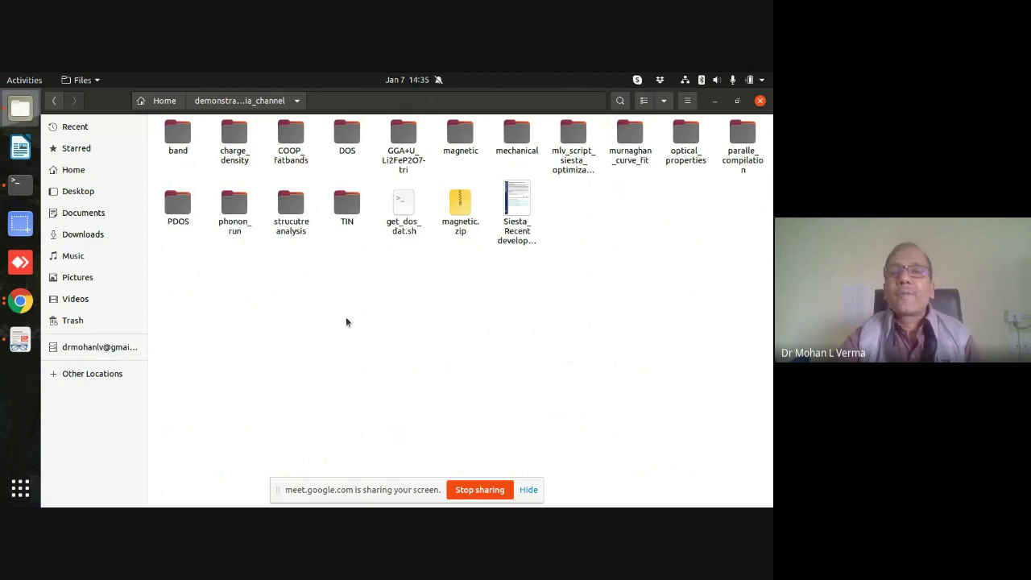
pyautogui.doubleClick(300, 139)
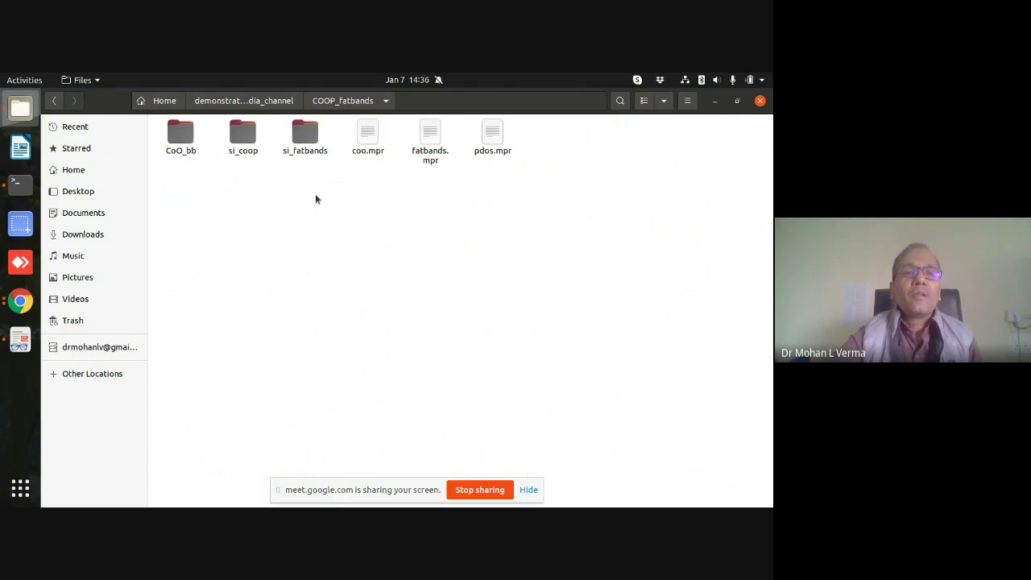
pyautogui.doubleClick(246, 138)
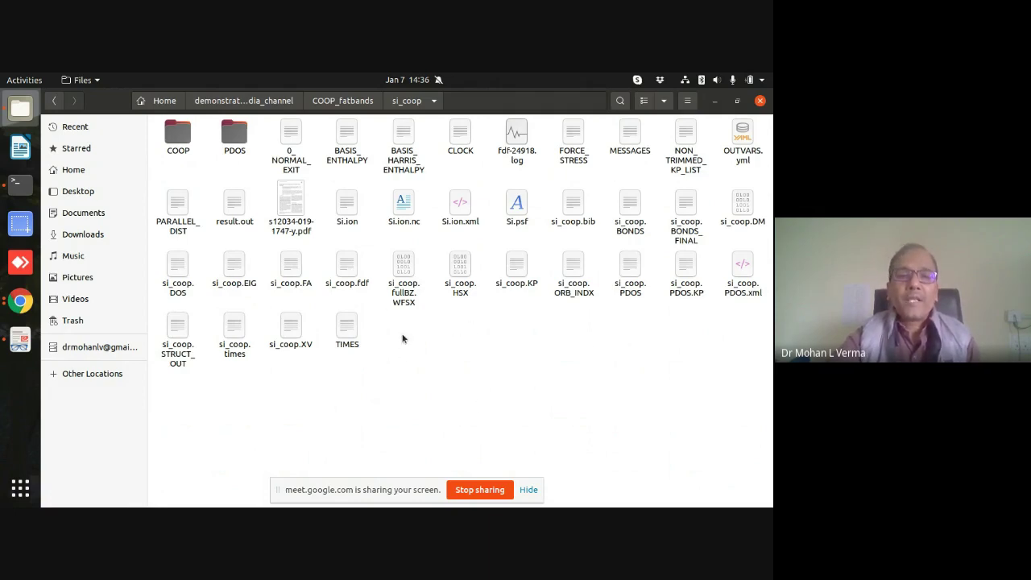
# - Browse to the si_coop example folder inside siesta-master/Tests
pyautogui.click(165, 103)
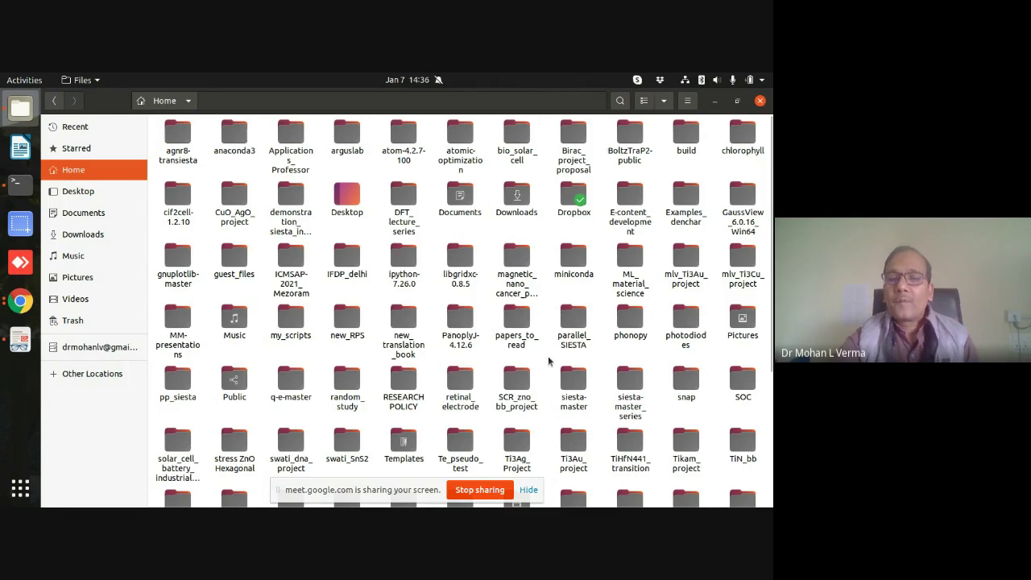
pyautogui.doubleClick(577, 393)
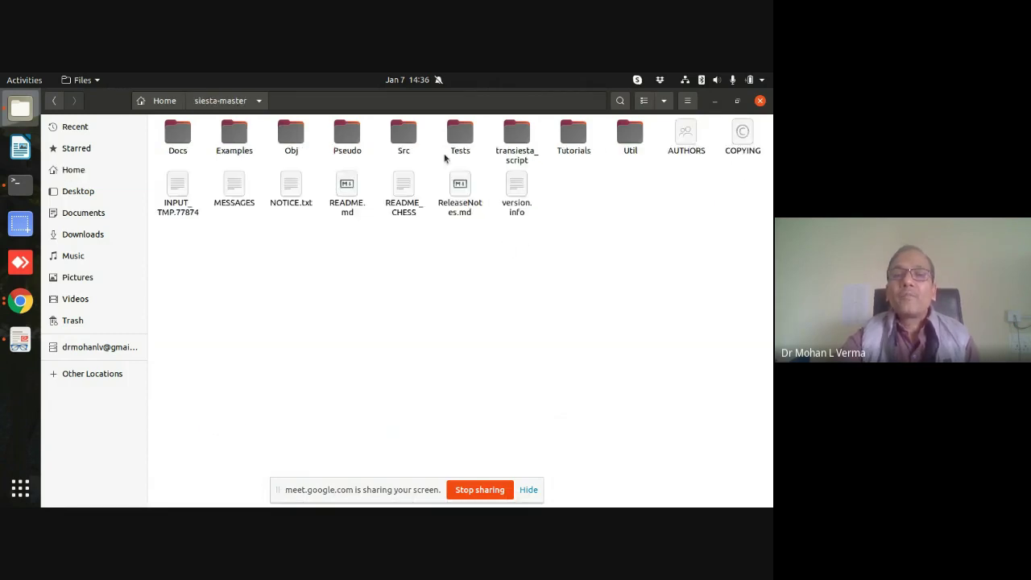
pyautogui.doubleClick(456, 136)
pyautogui.scroll(-5, 459, 274)
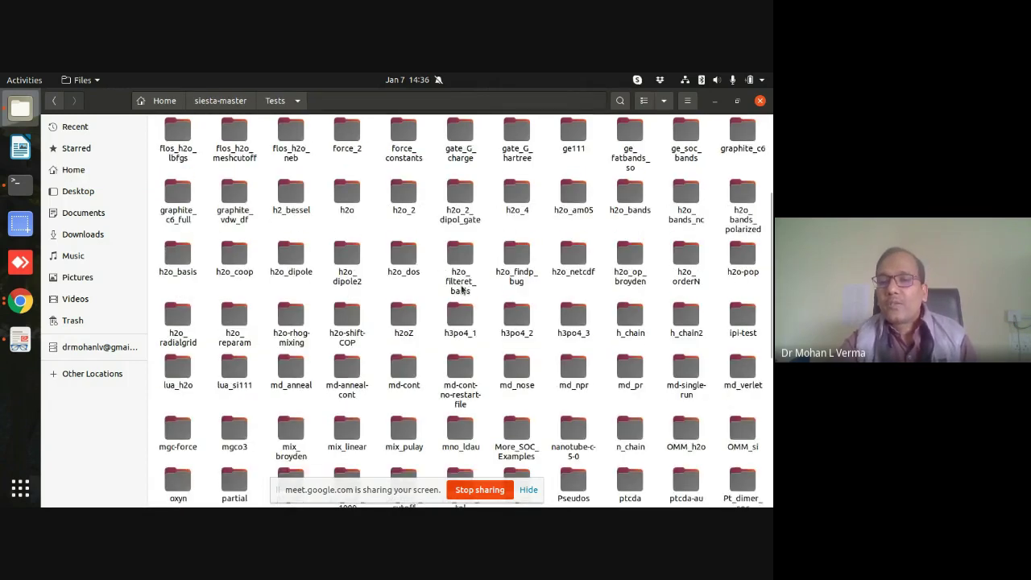
pyautogui.scroll(-4, 461, 290)
pyautogui.scroll(-2, 461, 290)
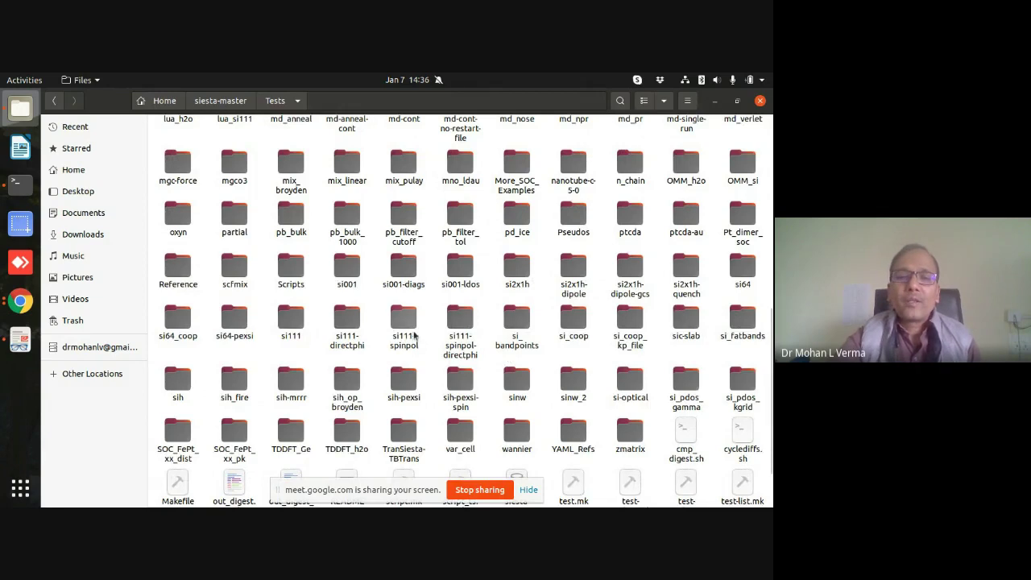
pyautogui.doubleClick(574, 320)
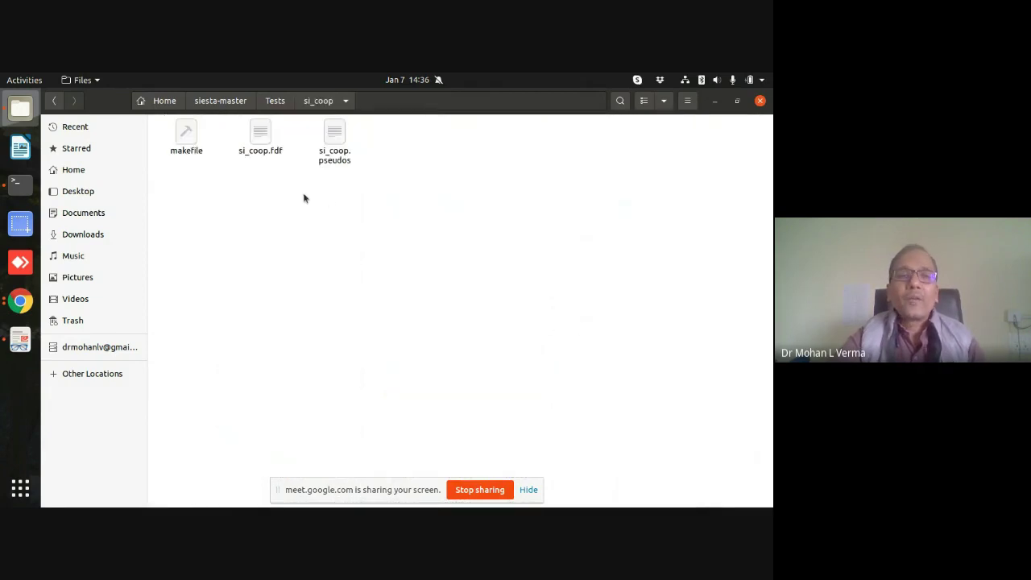
# - Open the example's si_coop.fdf, highlight the COOP.write T line and minimize the text editor
pyautogui.doubleClick(260, 135)
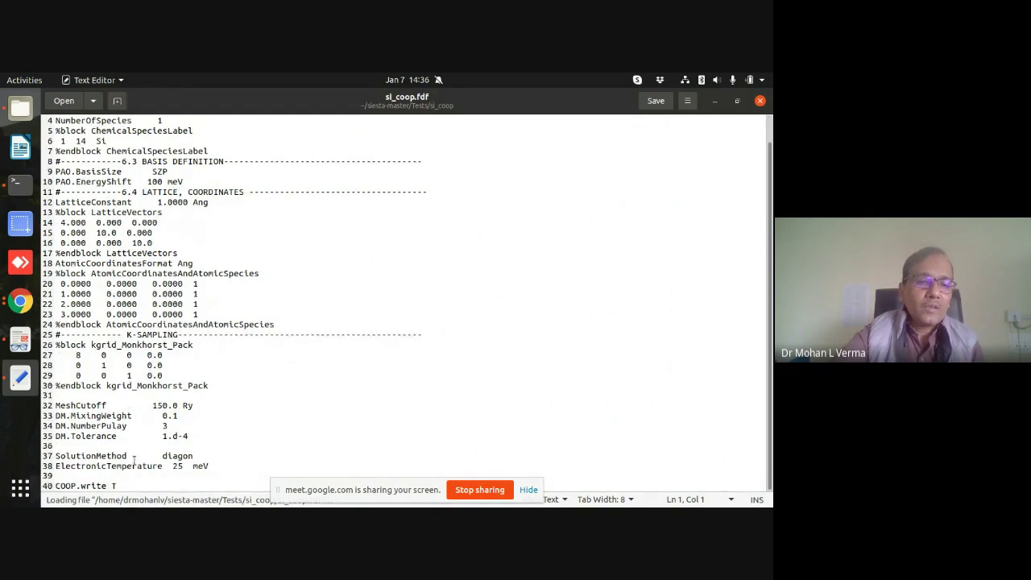
pyautogui.moveTo(55, 486); pyautogui.dragTo(116, 486)
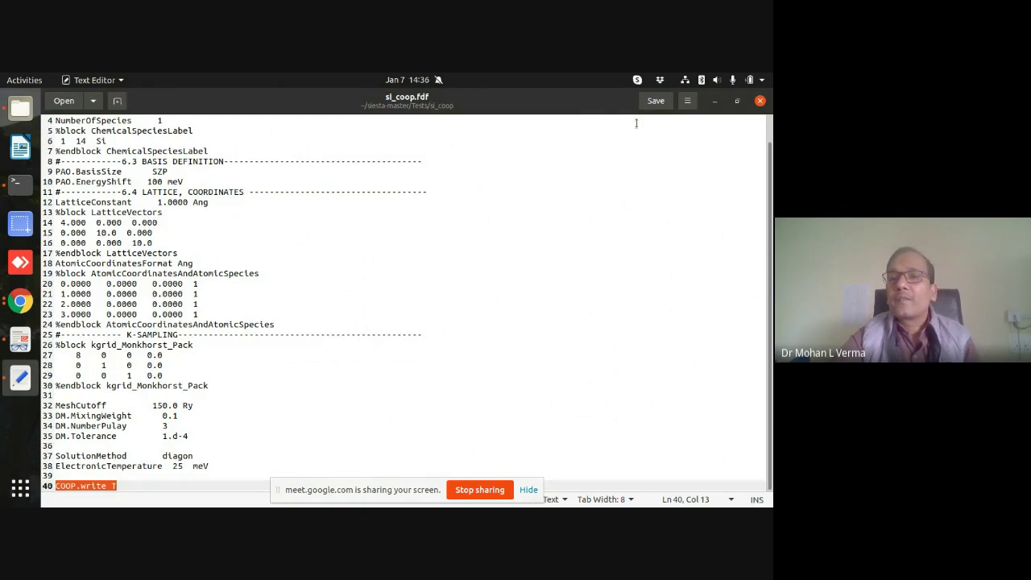
pyautogui.click(715, 101)
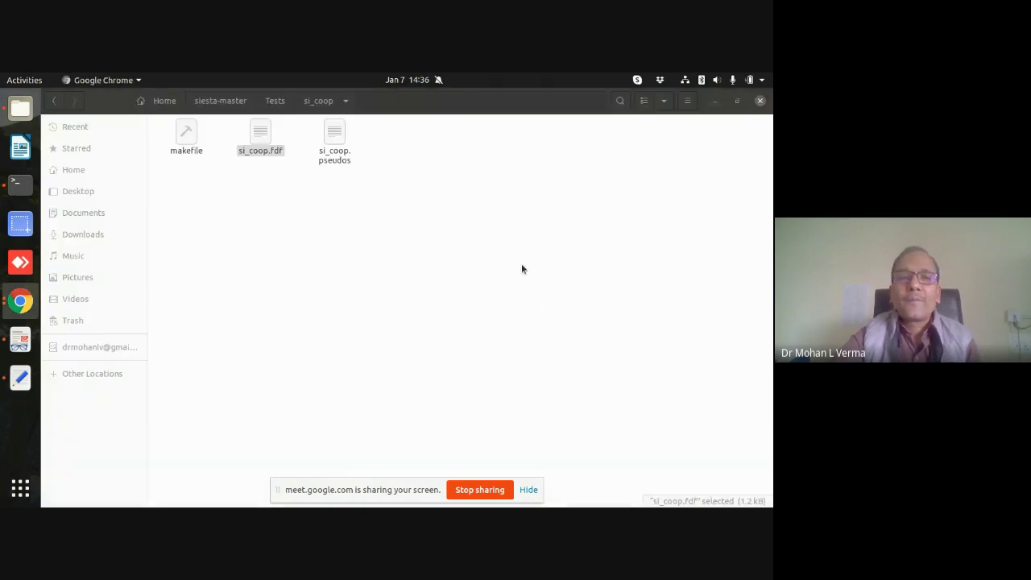
# - Return from the Tests example to the si_coop folder under demonstration_siesta_india_channel/COOP_fatbands
pyautogui.click(169, 101)
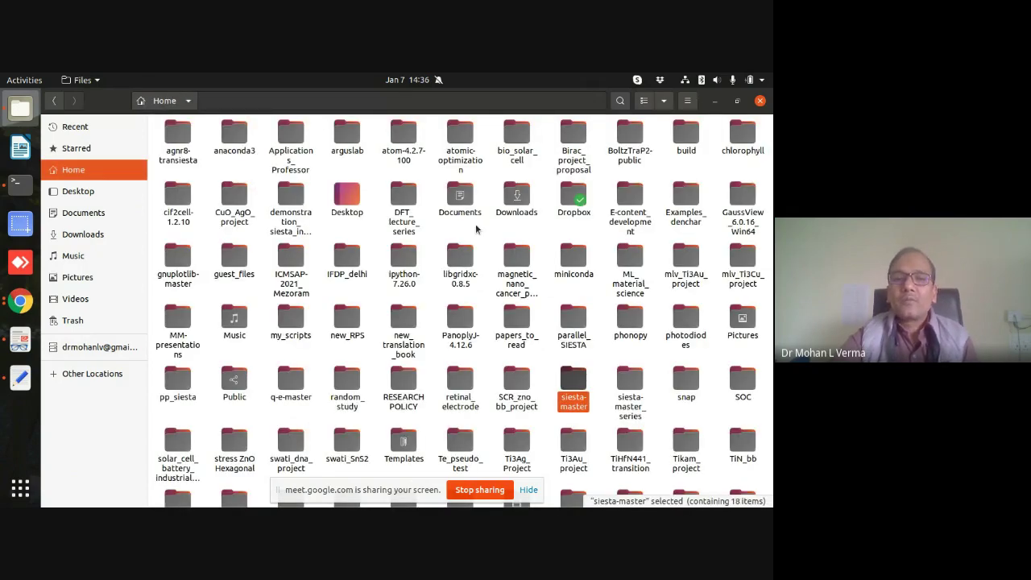
pyautogui.doubleClick(286, 216)
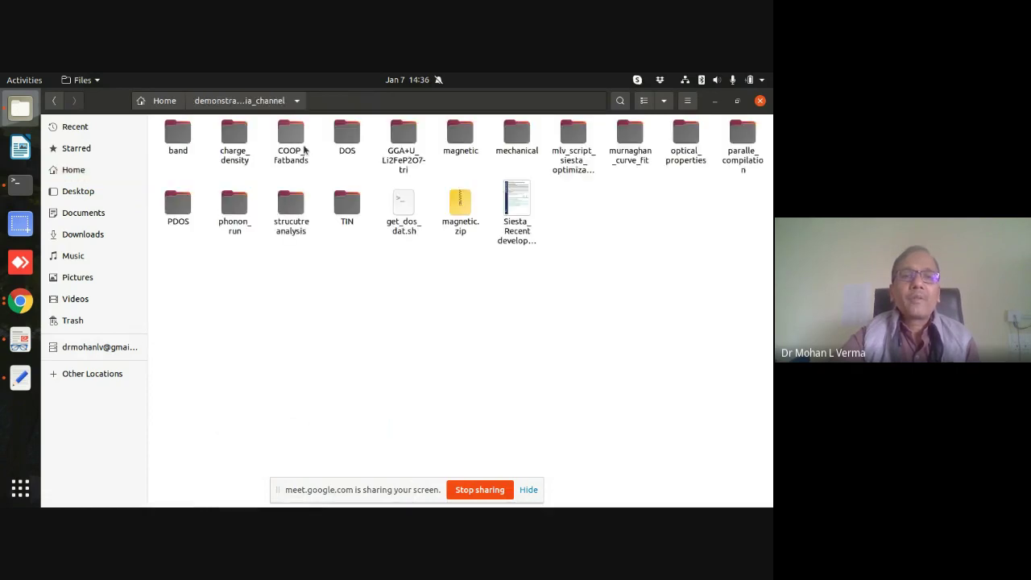
pyautogui.doubleClick(293, 142)
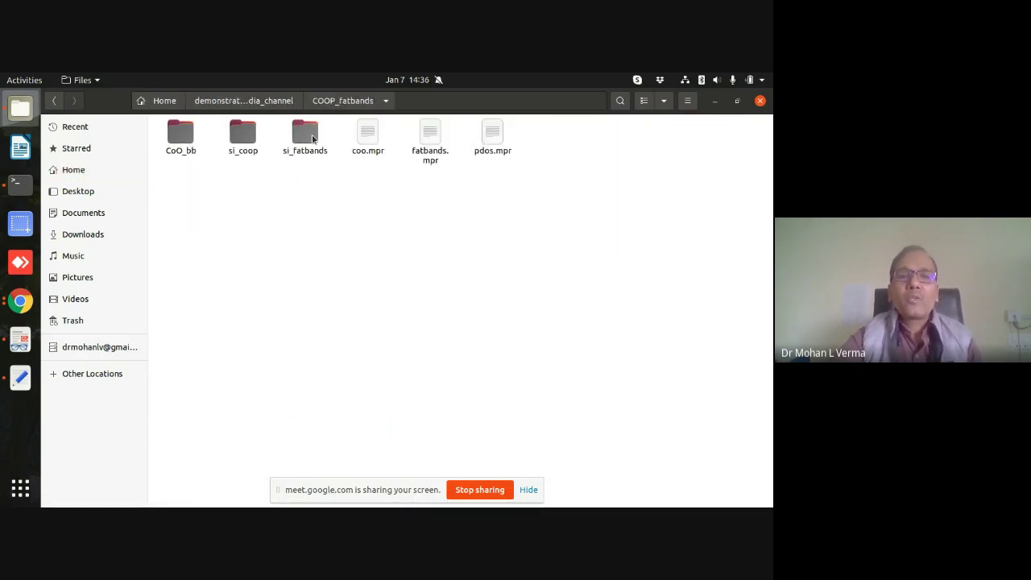
pyautogui.doubleClick(244, 135)
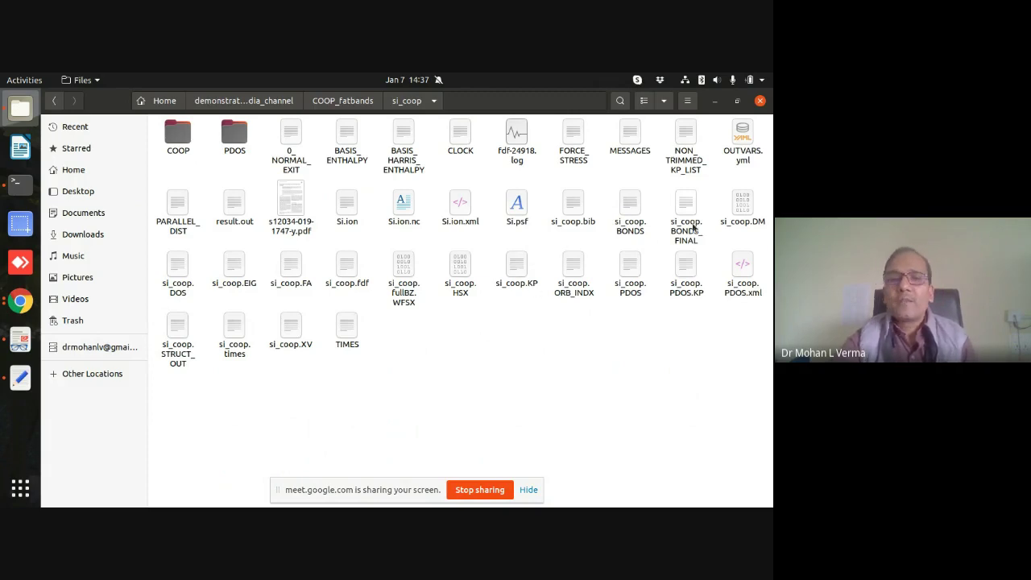
# - Review the COOP.write and ProjectedDensityOfStates settings in this folder's si_coop.fdf, and locate the si_coop.HSX and si_coop.fullBZ.WFSX output files
pyautogui.doubleClick(344, 278)
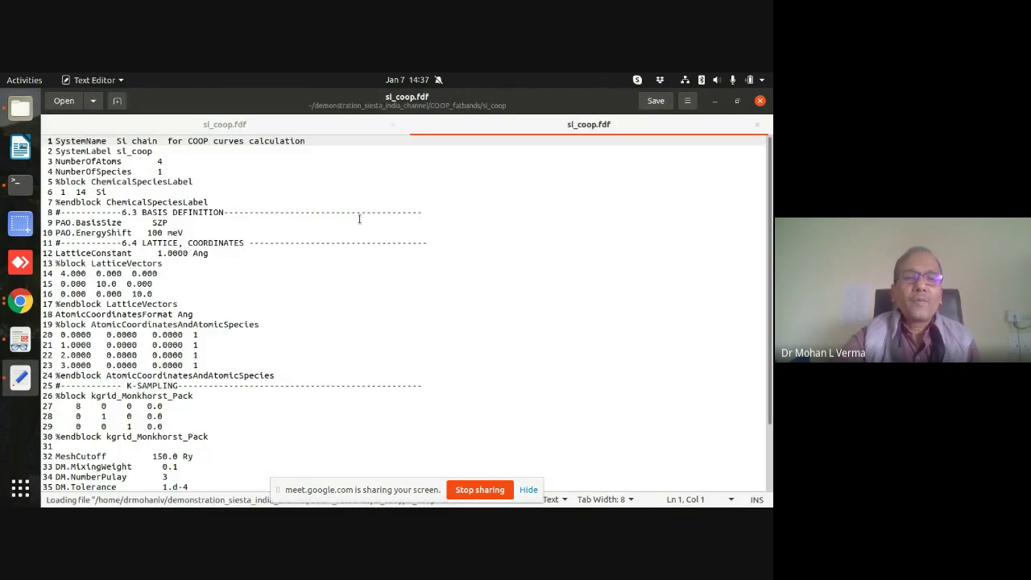
pyautogui.scroll(-3, 360, 218)
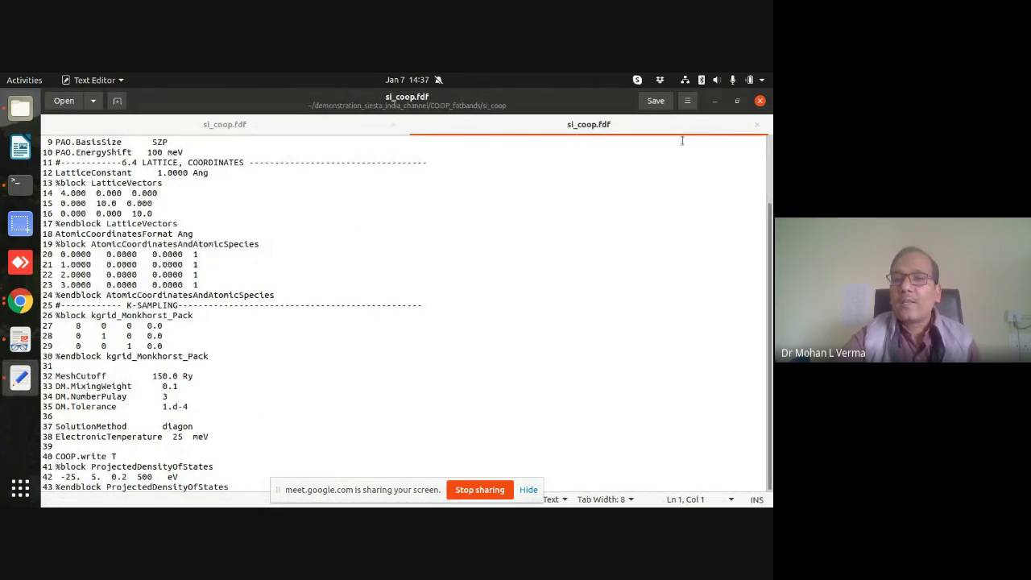
pyautogui.click(714, 100)
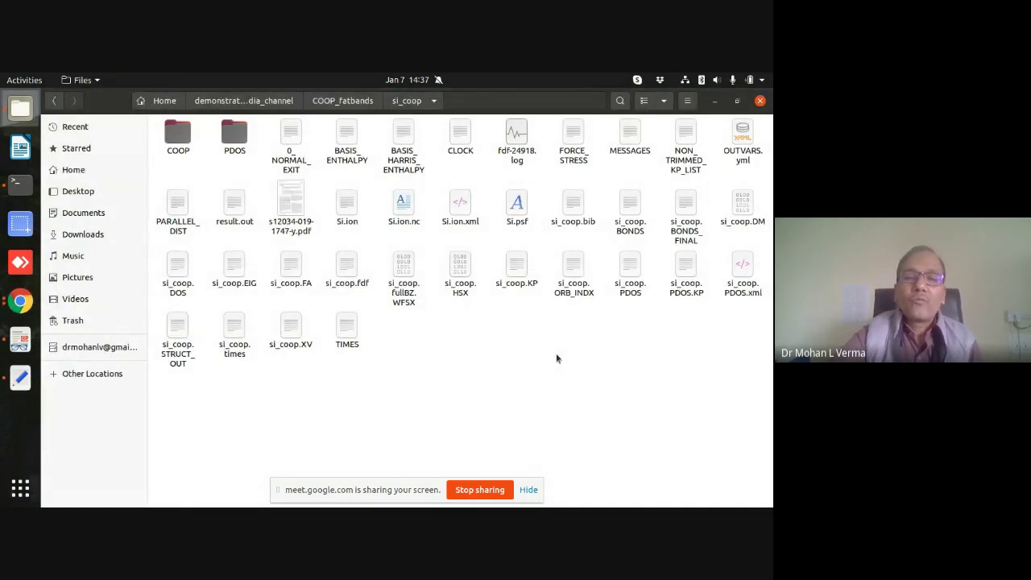
pyautogui.click(460, 290)
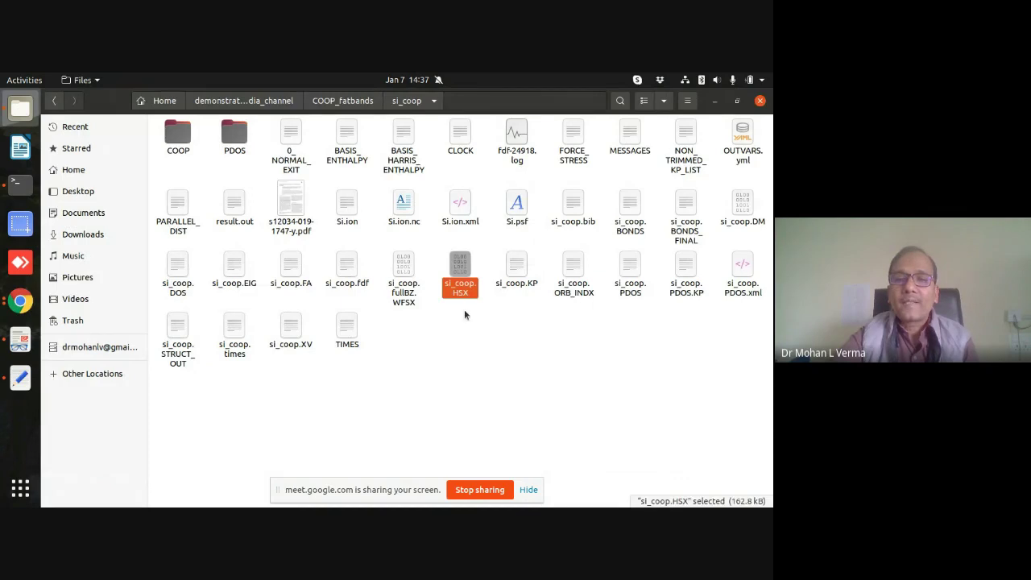
pyautogui.click(404, 294)
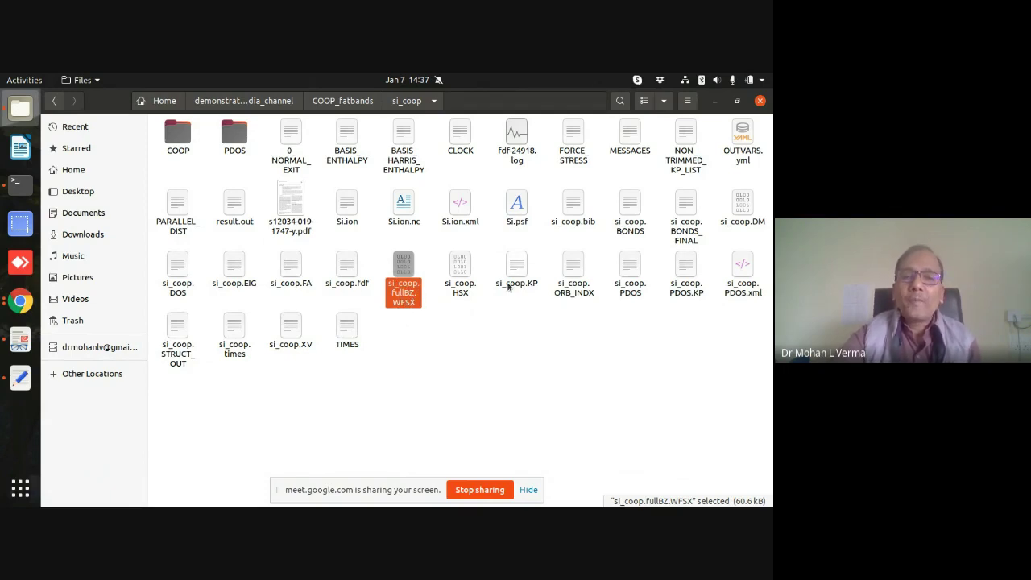
# - Move every file in the COOP subfolder except coo.mpr to the trash
pyautogui.doubleClick(178, 134)
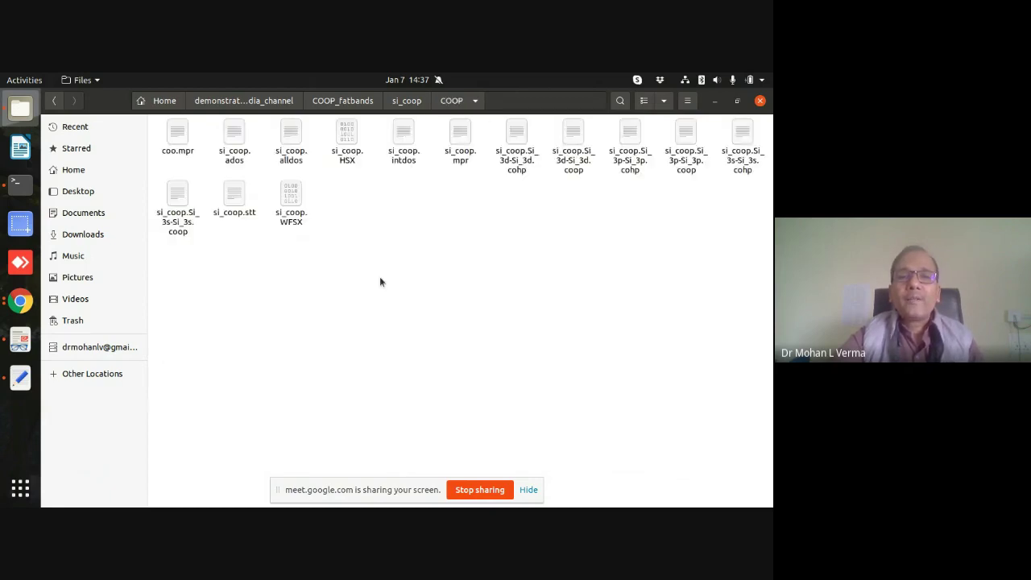
pyautogui.hotkey('ctrl', 'a')
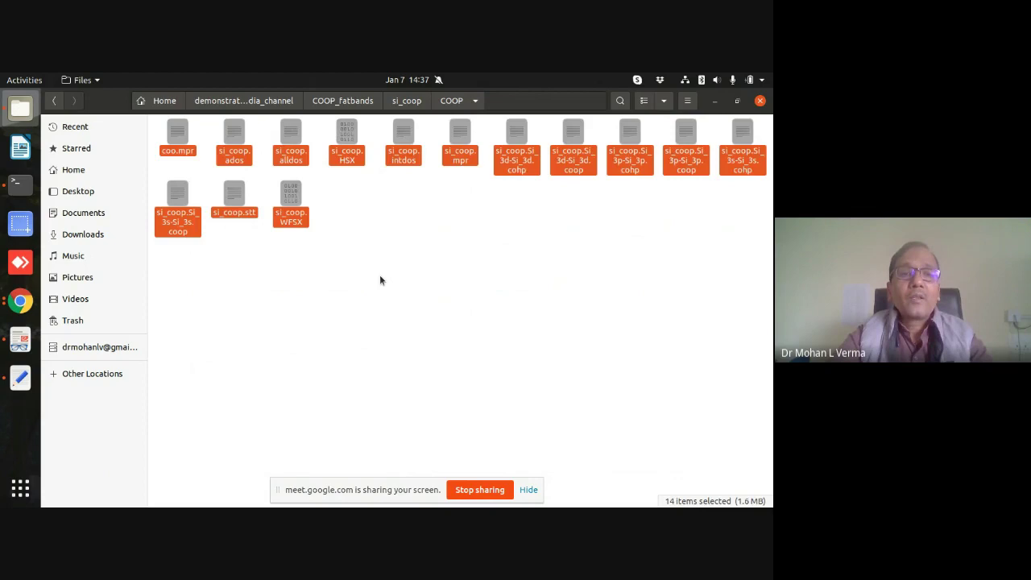
pyautogui.keyDown('ctrl'); pyautogui.click(180, 132); pyautogui.keyUp('ctrl')
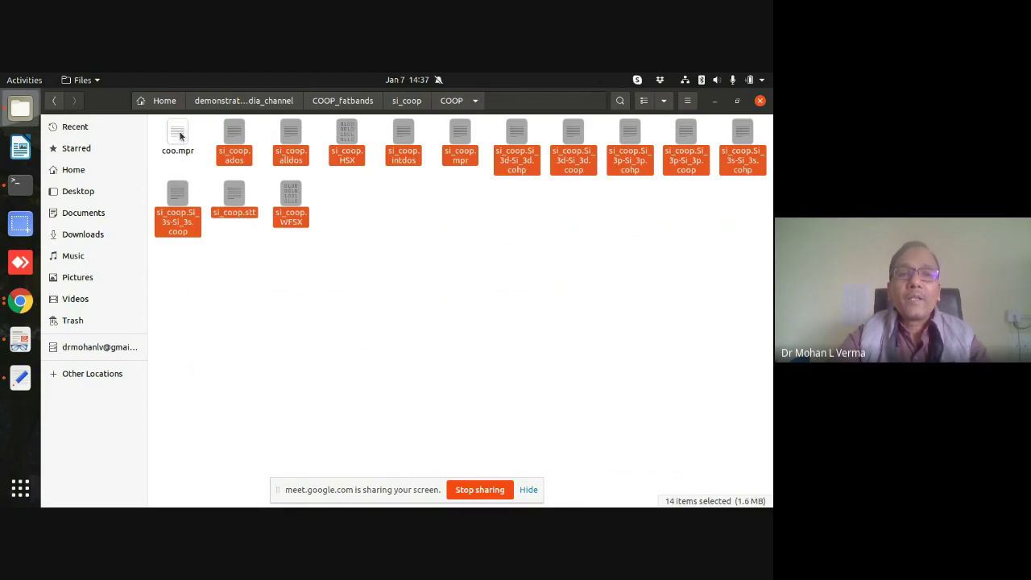
pyautogui.rightClick(230, 145)
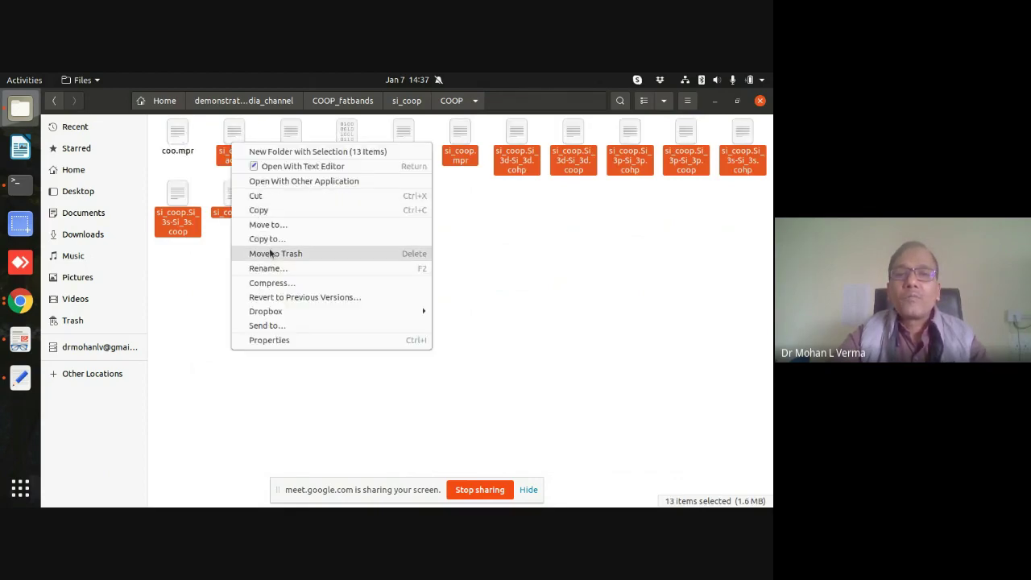
pyautogui.click(271, 253)
# - Go to the PDOS subfolder of si_coop and move every file except si_pdos.mpr to the trash
pyautogui.click(407, 101)
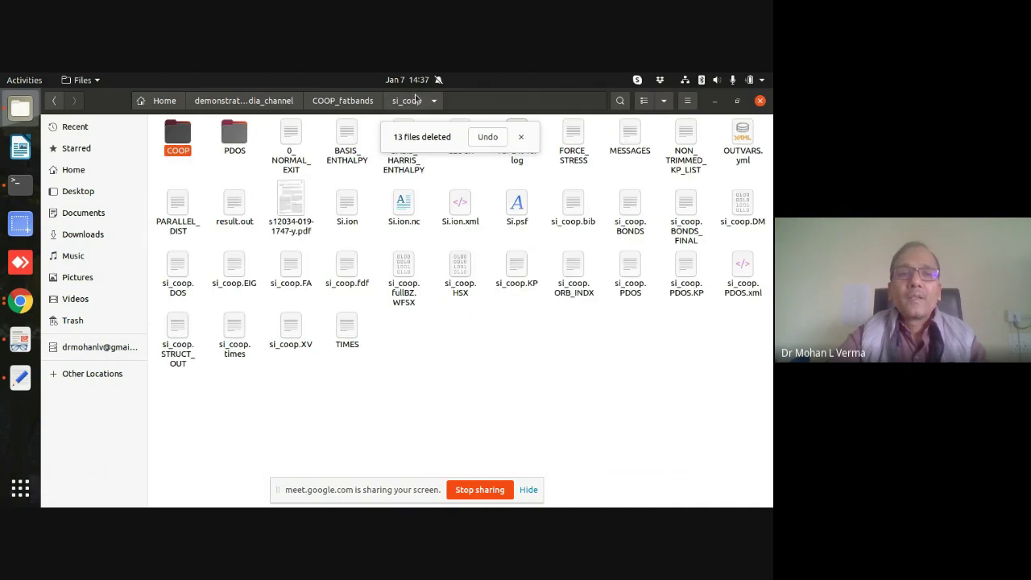
pyautogui.doubleClick(234, 139)
pyautogui.hotkey('ctrl', 'a')
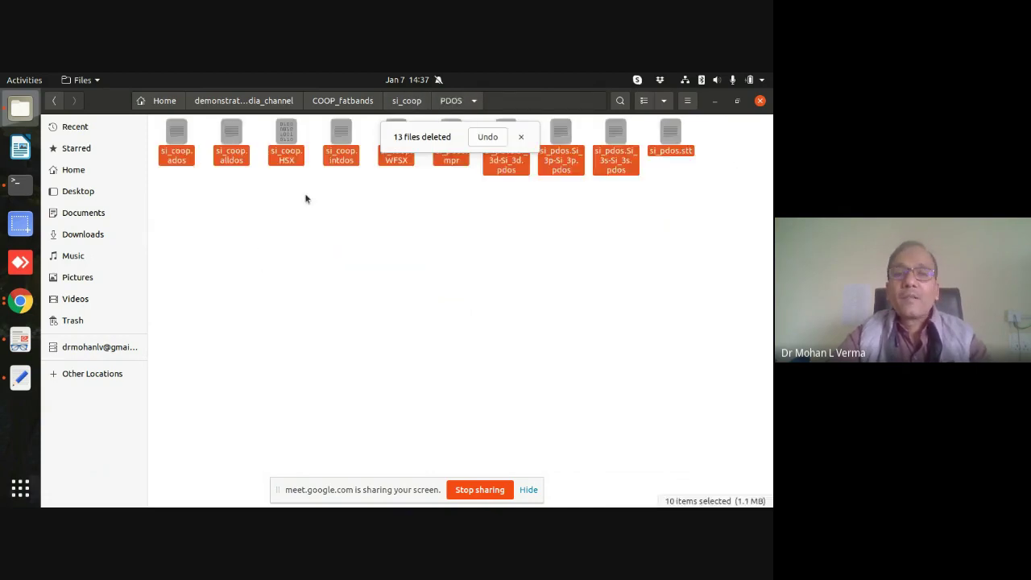
pyautogui.keyDown('ctrl'); pyautogui.click(454, 162); pyautogui.keyUp('ctrl')
pyautogui.rightClick(504, 168)
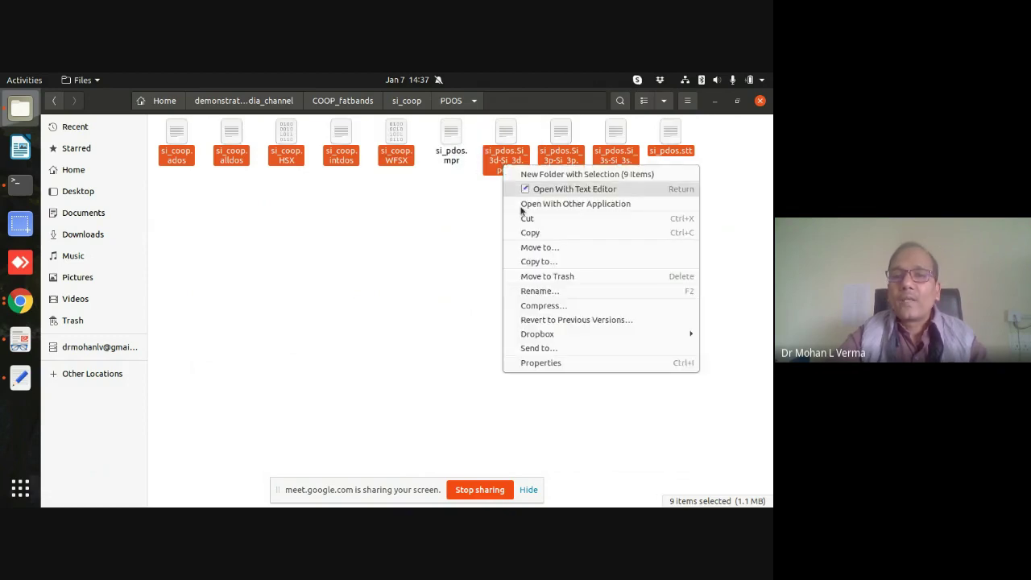
pyautogui.click(538, 276)
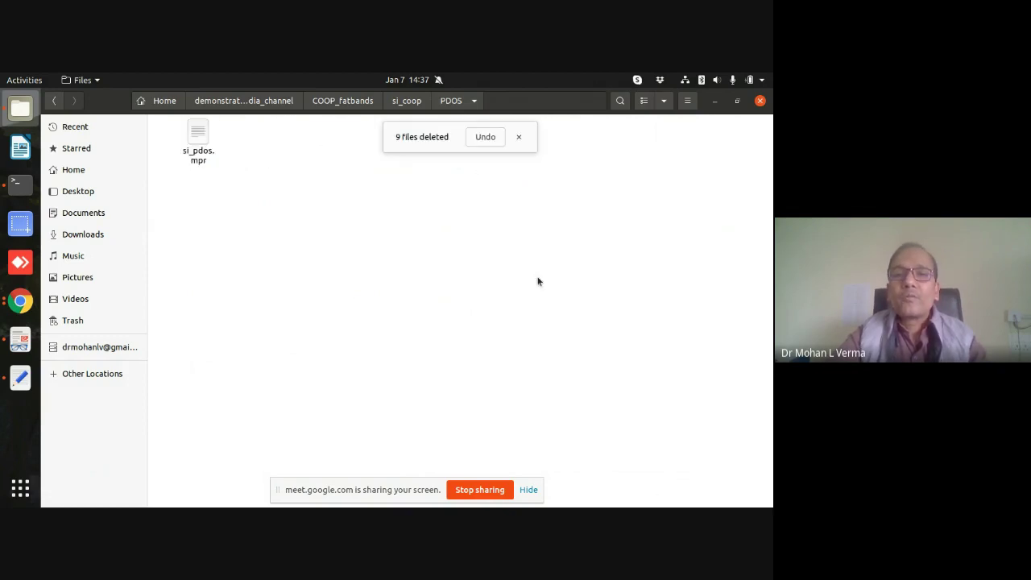
# - Copy si_coop.fullBZ.WFSX and si_coop.HSX from the si_coop folder into its COOP subfolder
pyautogui.click(397, 103)
pyautogui.click(455, 350)
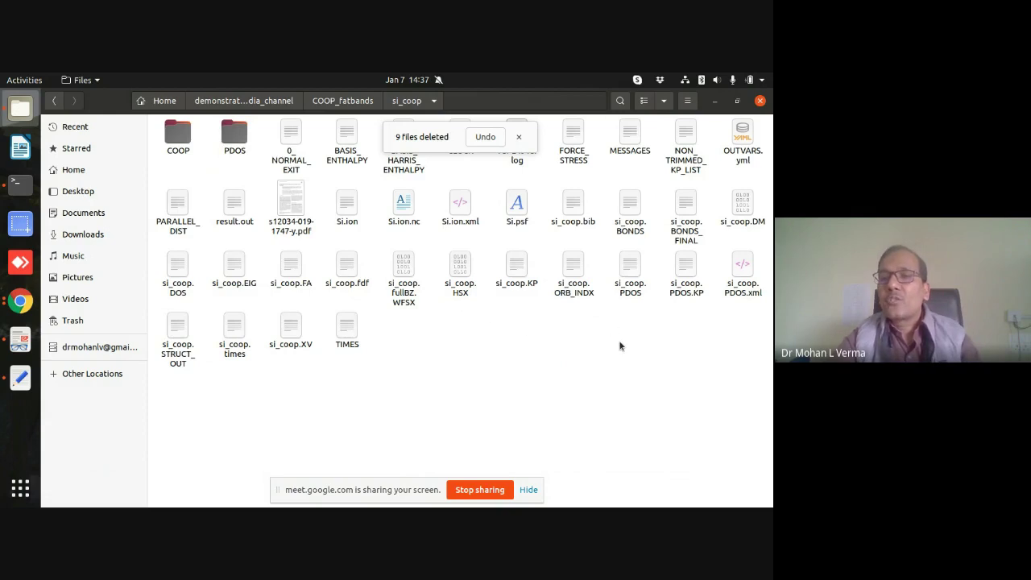
pyautogui.click(401, 296)
pyautogui.keyDown('ctrl'); pyautogui.click(459, 286); pyautogui.keyUp('ctrl')
pyautogui.rightClick(459, 286)
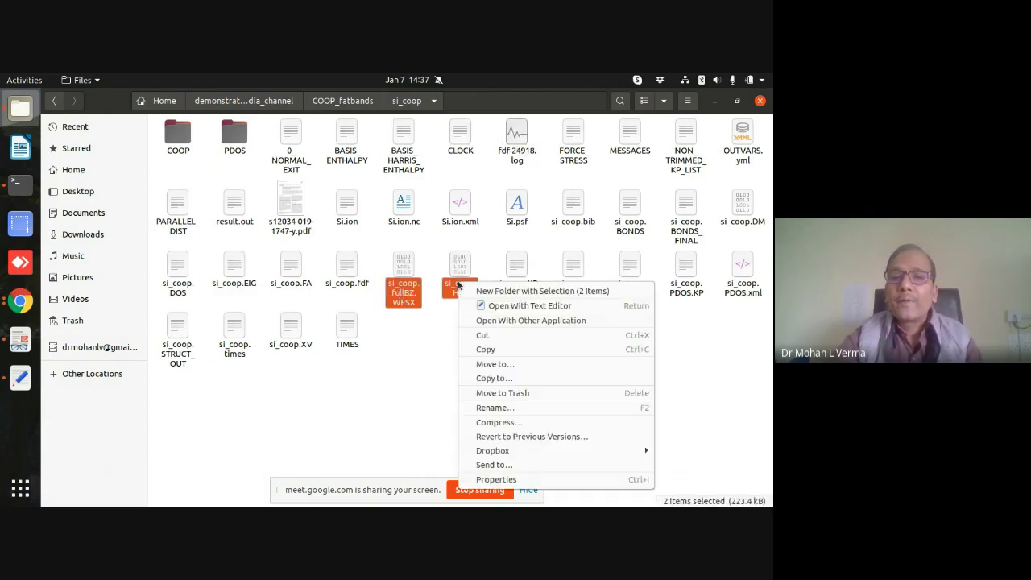
pyautogui.click(486, 349)
pyautogui.doubleClick(178, 136)
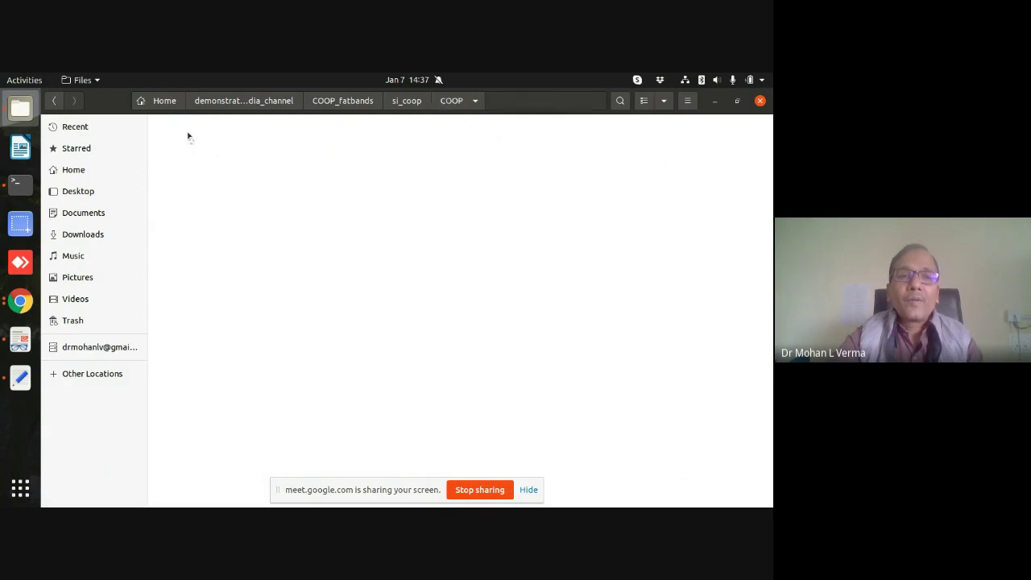
pyautogui.rightClick(294, 150)
pyautogui.click(322, 170)
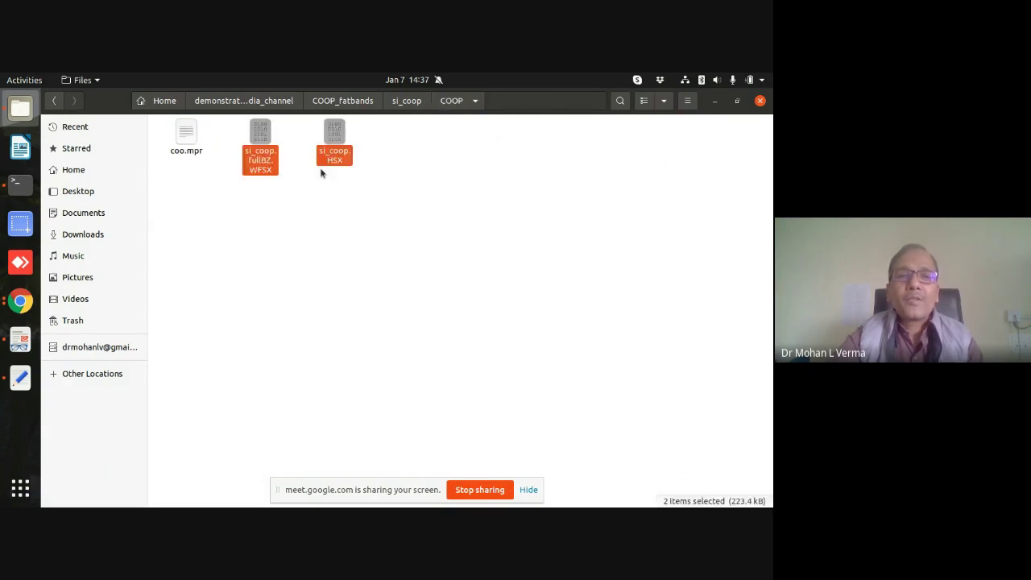
pyautogui.click(321, 171)
# - Review coo.mpr in the COOP folder: the system label, the COOP keyword, the orbital pairs and their distance ranges
pyautogui.doubleClick(186, 136)
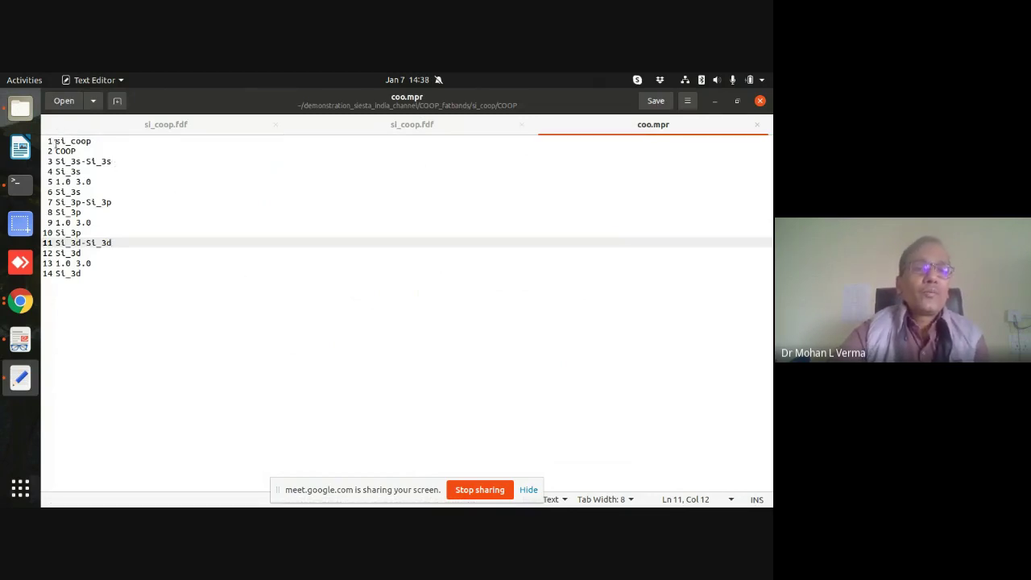
pyautogui.moveTo(54, 142); pyautogui.dragTo(93, 143)
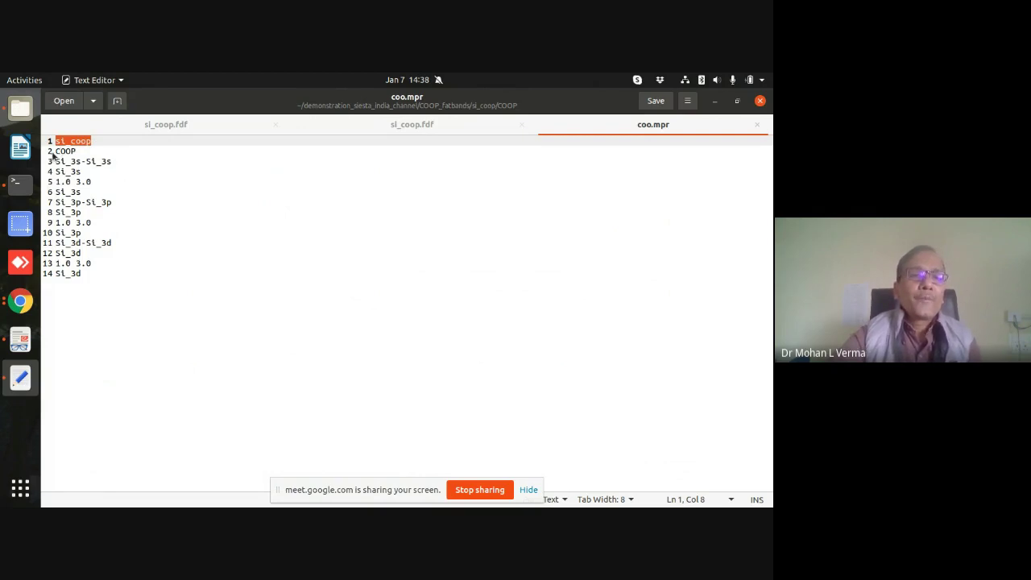
pyautogui.moveTo(54, 150); pyautogui.dragTo(78, 152)
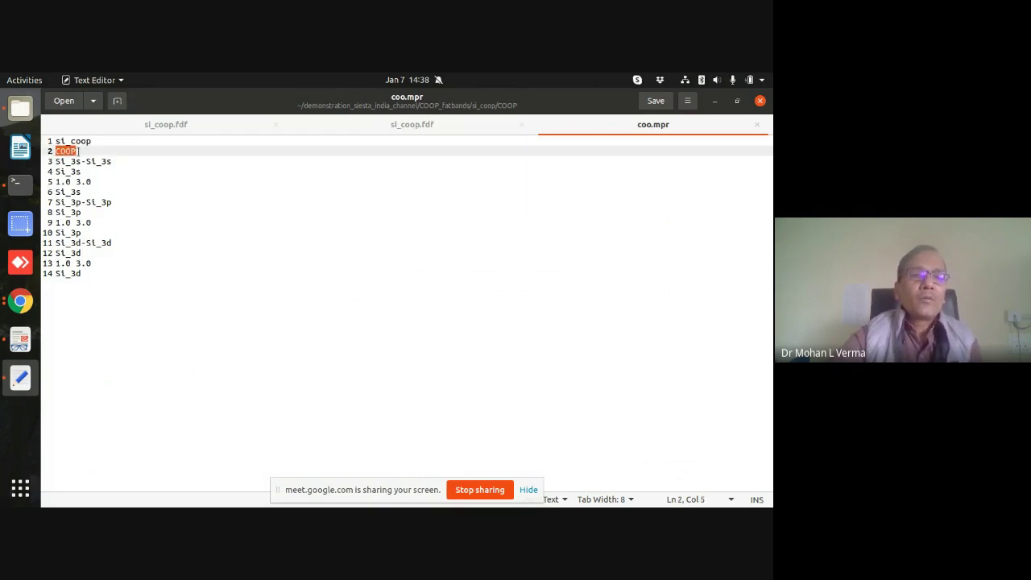
pyautogui.click(115, 162)
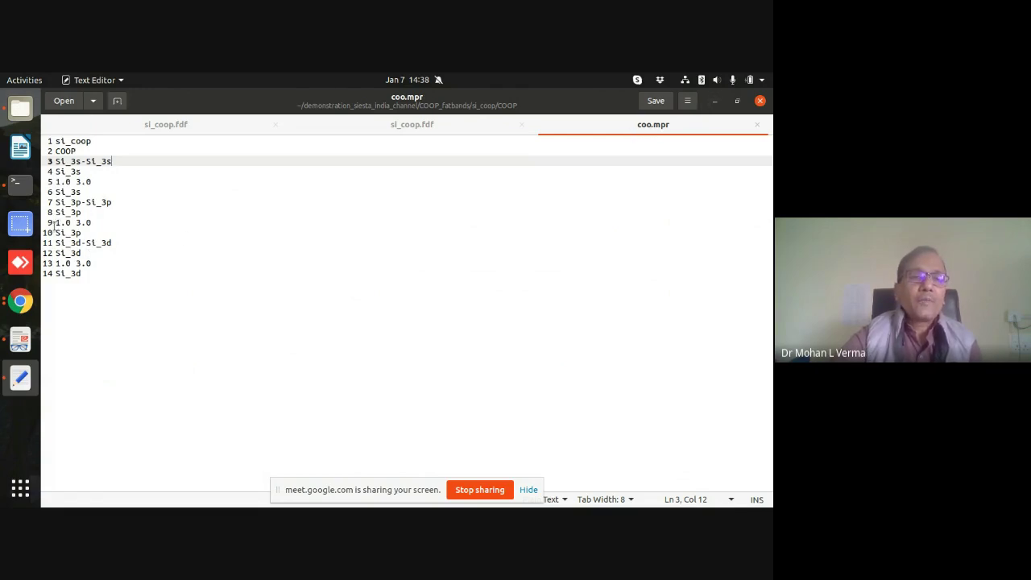
pyautogui.moveTo(53, 226); pyautogui.dragTo(90, 227)
pyautogui.click(714, 101)
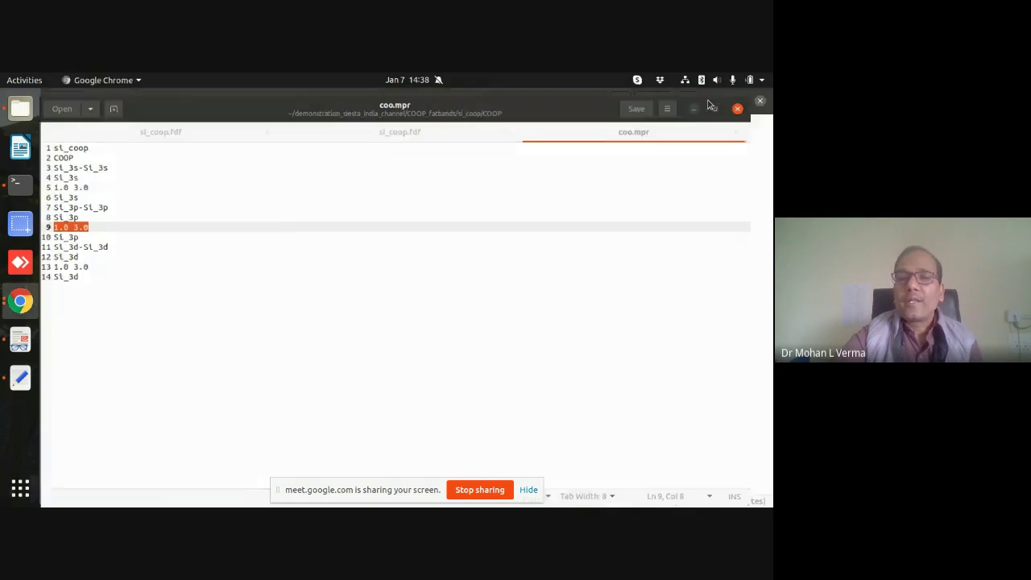
# - Check the neighbour distances in si_coop.BONDS_FINAL against the distance range set in coo.mpr
pyautogui.click(407, 101)
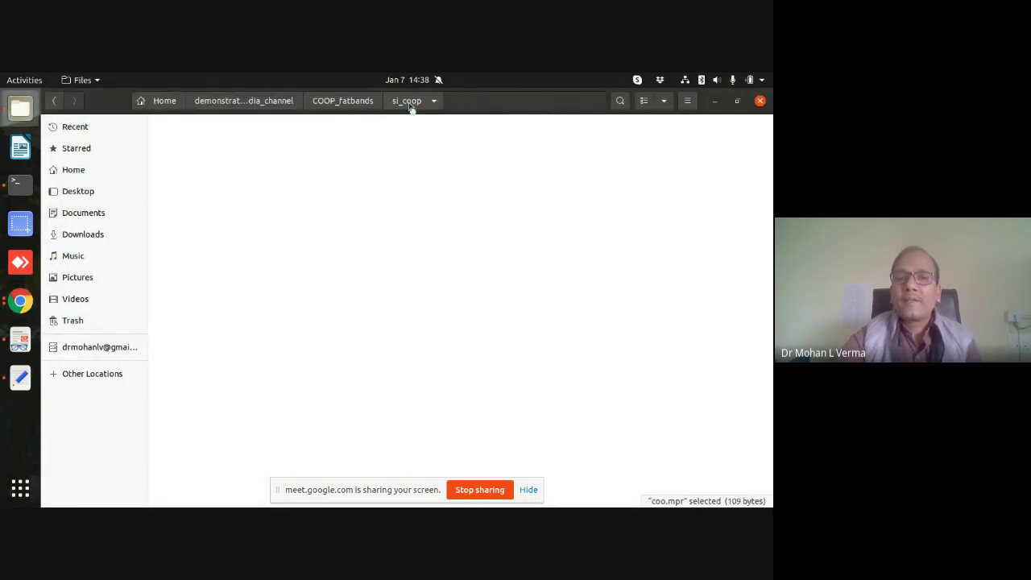
pyautogui.doubleClick(679, 221)
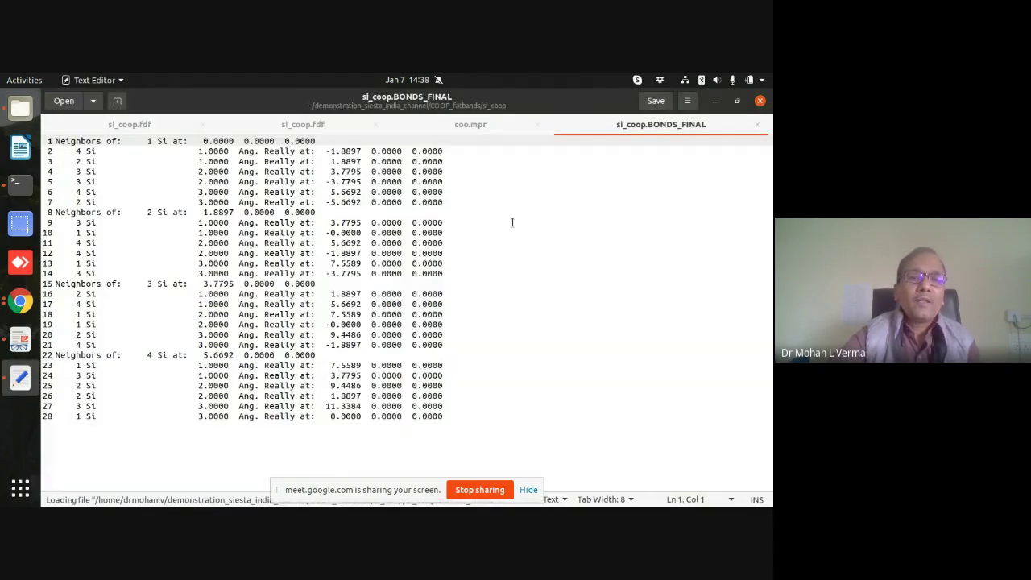
pyautogui.click(483, 126)
pyautogui.click(715, 102)
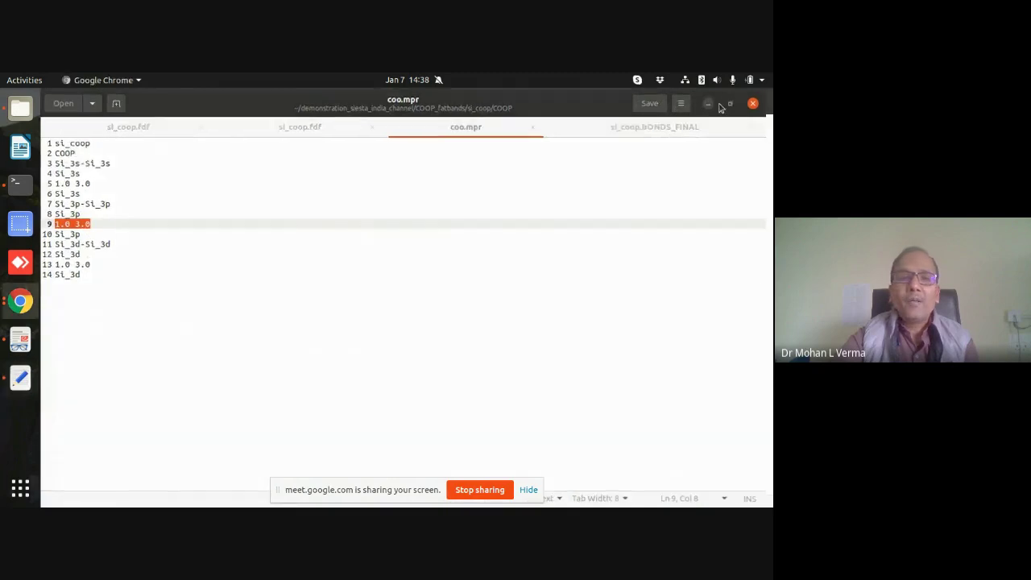
# - Open a terminal in the COOP subfolder and list its files with ls
pyautogui.doubleClick(190, 135)
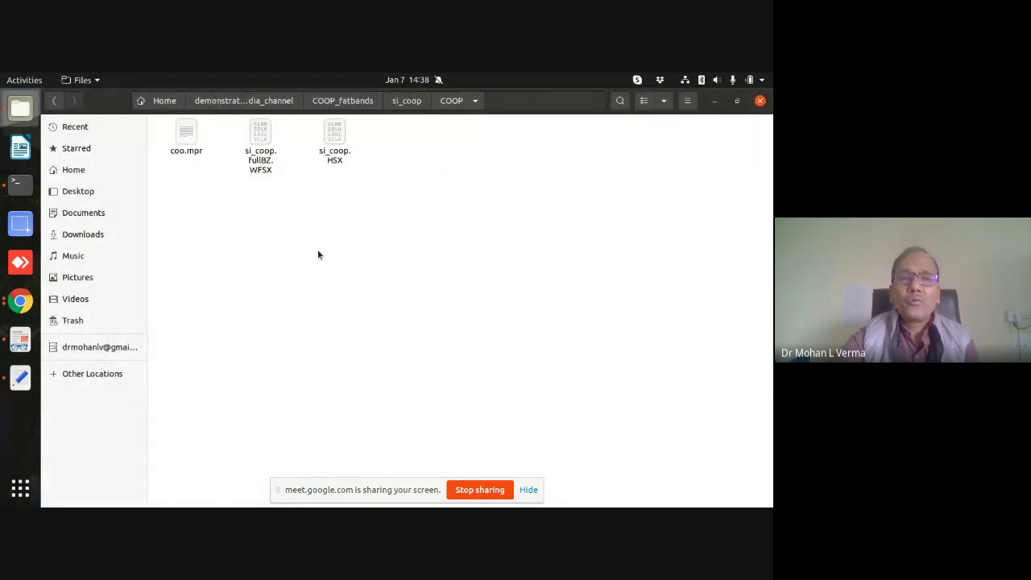
pyautogui.rightClick(318, 255)
pyautogui.click(361, 313)
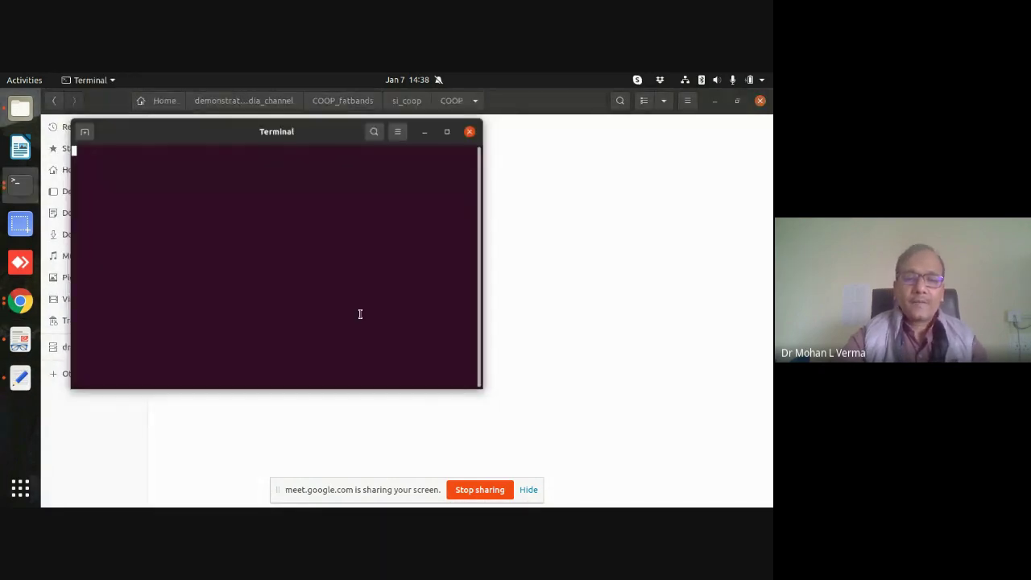
pyautogui.write('ls')
pyautogui.press('Return')
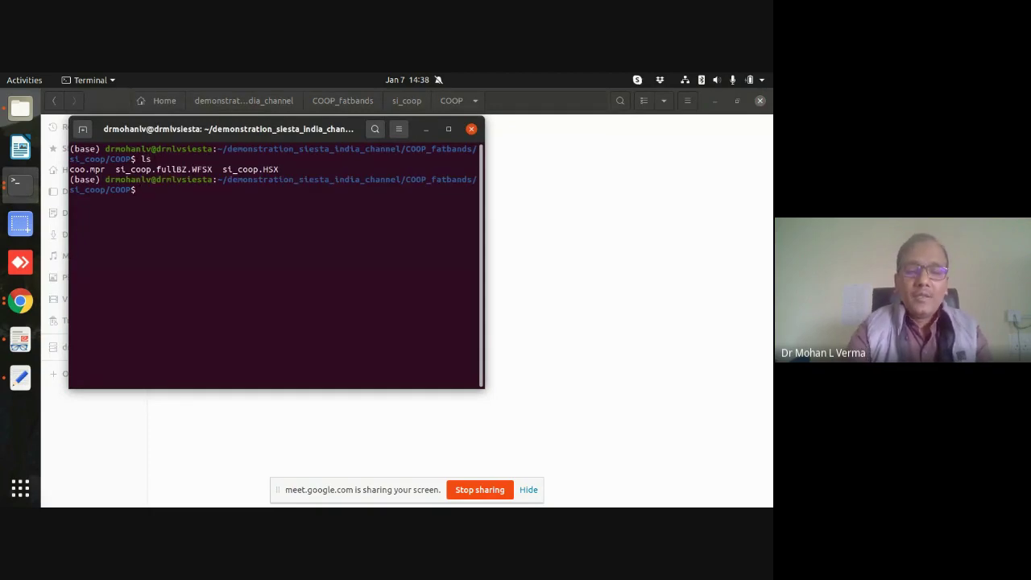
# - Try to run "mprop -s 0.2 -n 2000 -m -20.0 -M 20.0 coo" in the COOP folder's terminal
pyautogui.write('mprop')
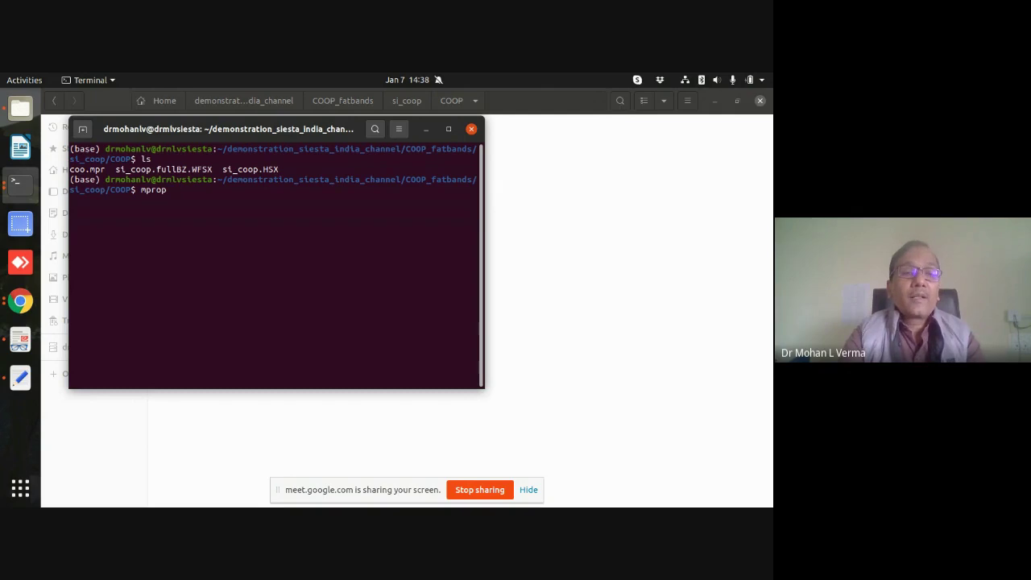
pyautogui.write('-')
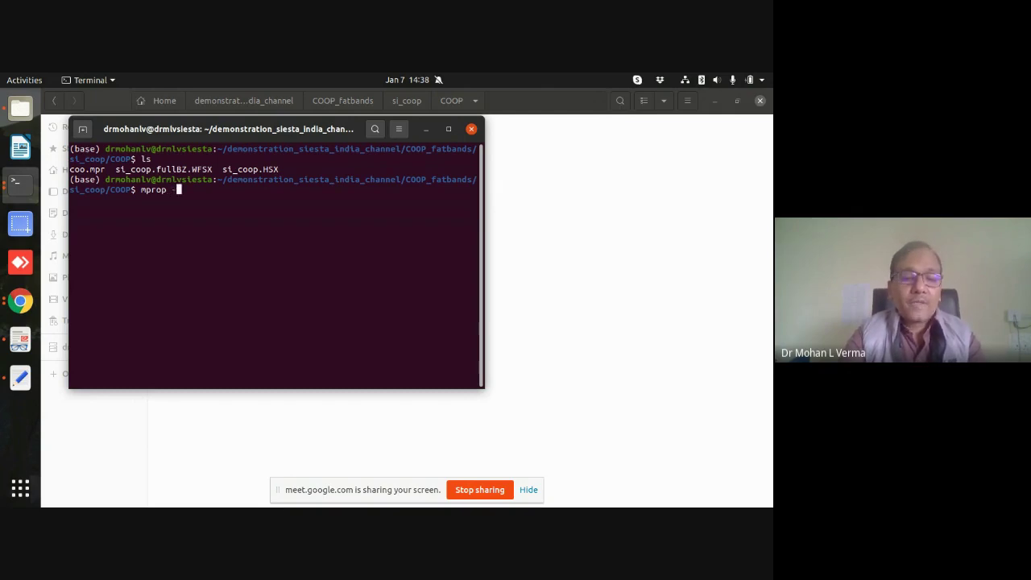
pyautogui.write('s 0')
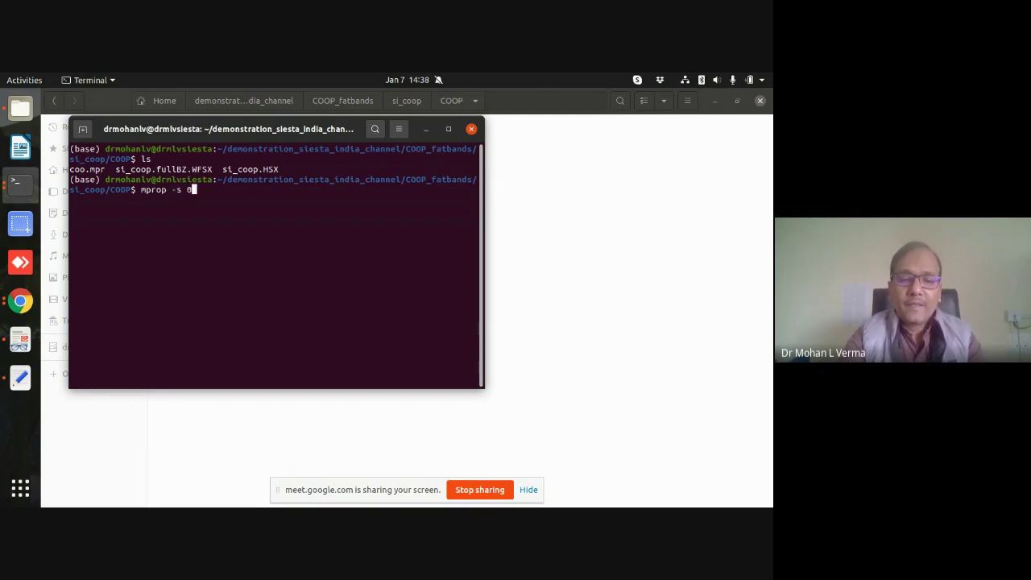
pyautogui.write('.2')
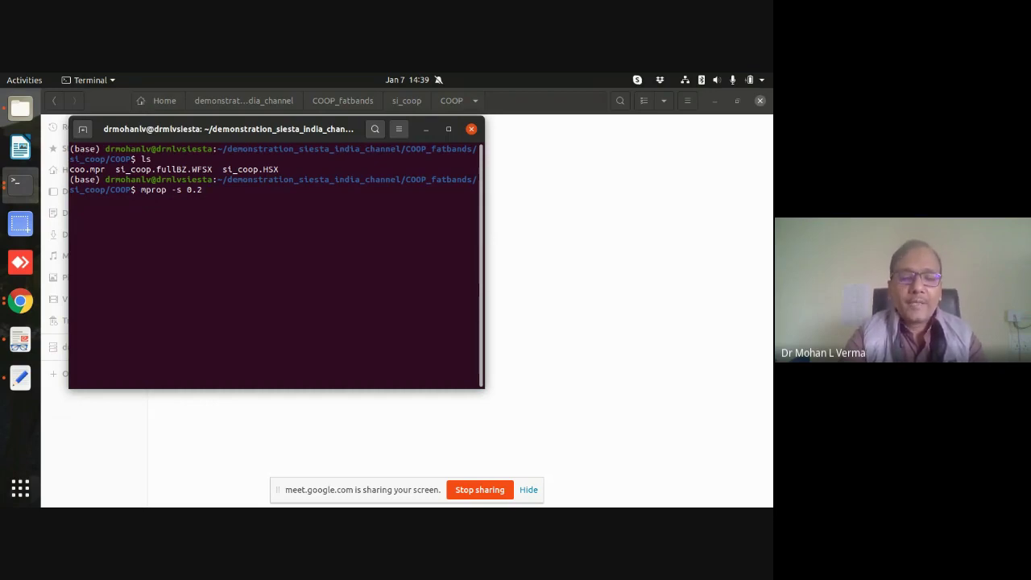
pyautogui.write('-n 200')
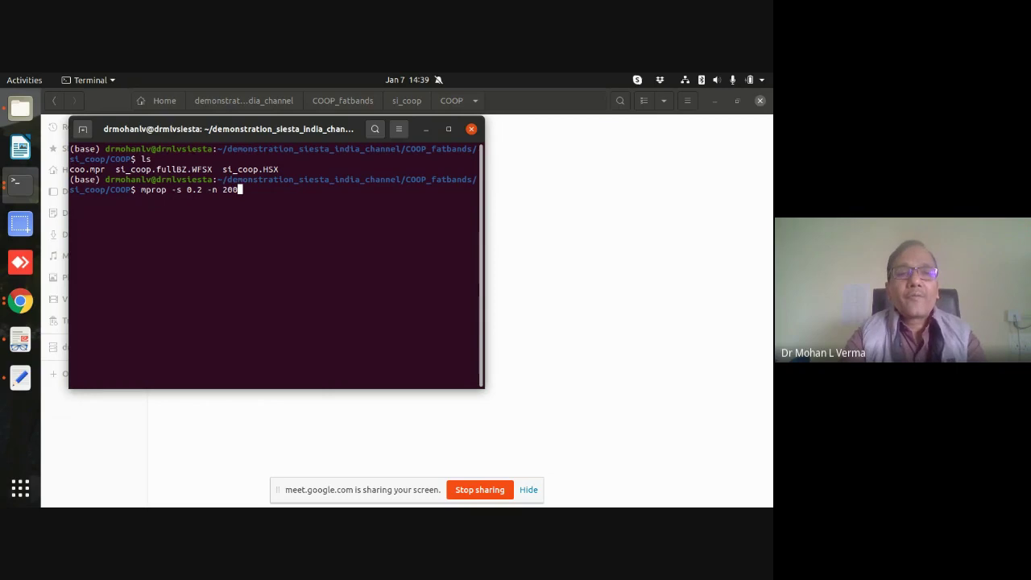
pyautogui.write('0 ')
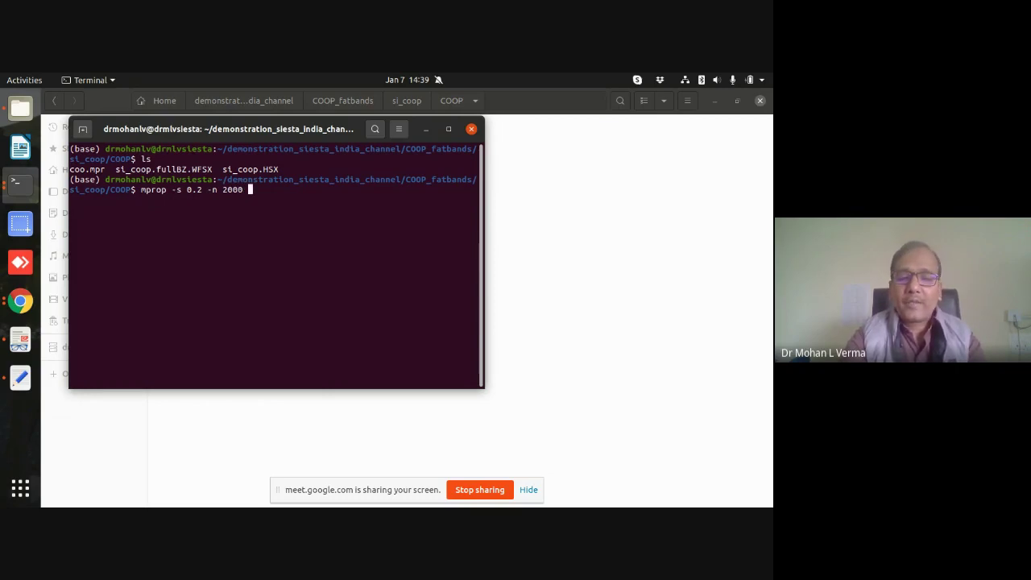
pyautogui.write('-m ')
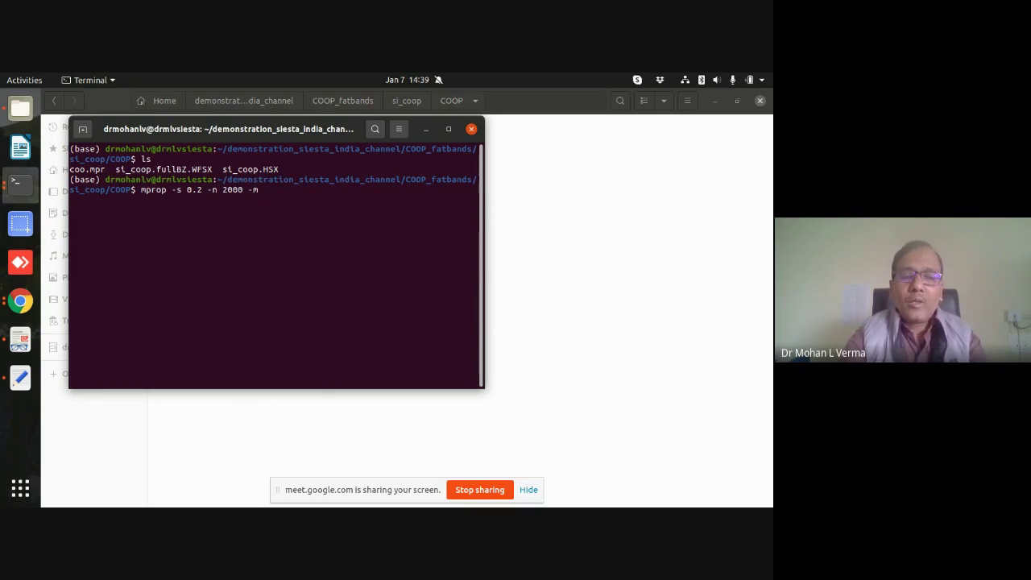
pyautogui.write('-20.0')
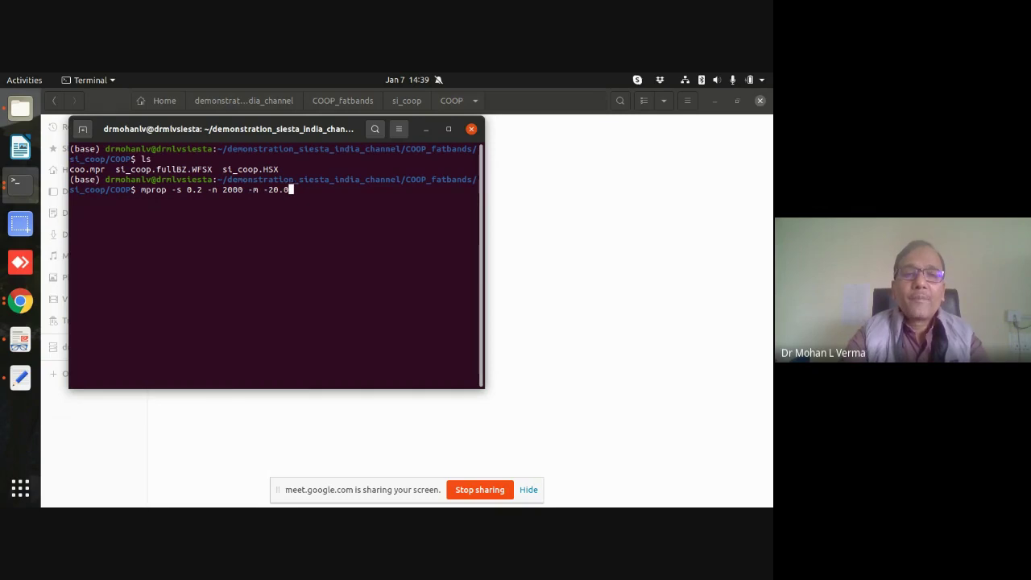
pyautogui.write(' -')
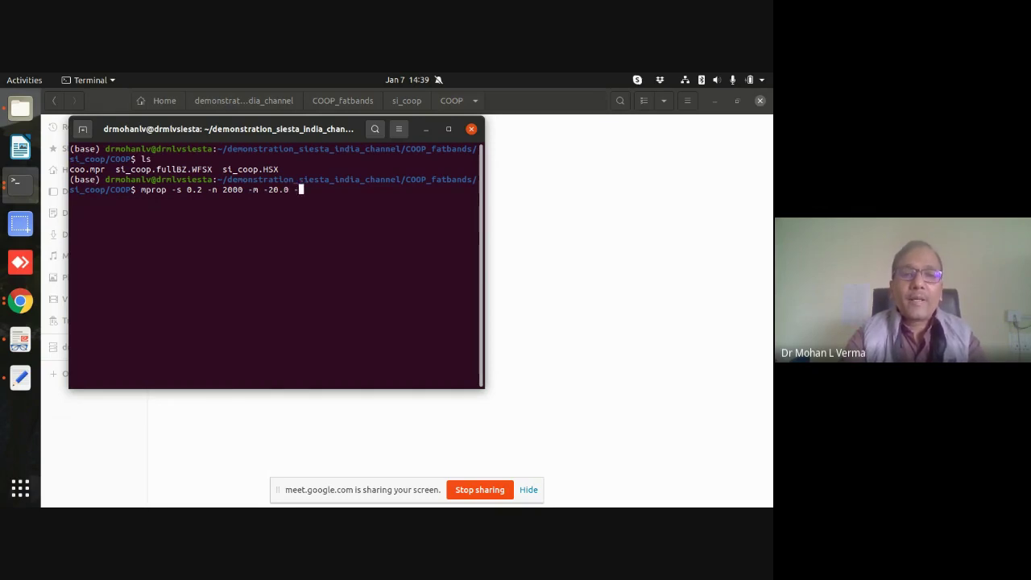
pyautogui.write('M 20.0')
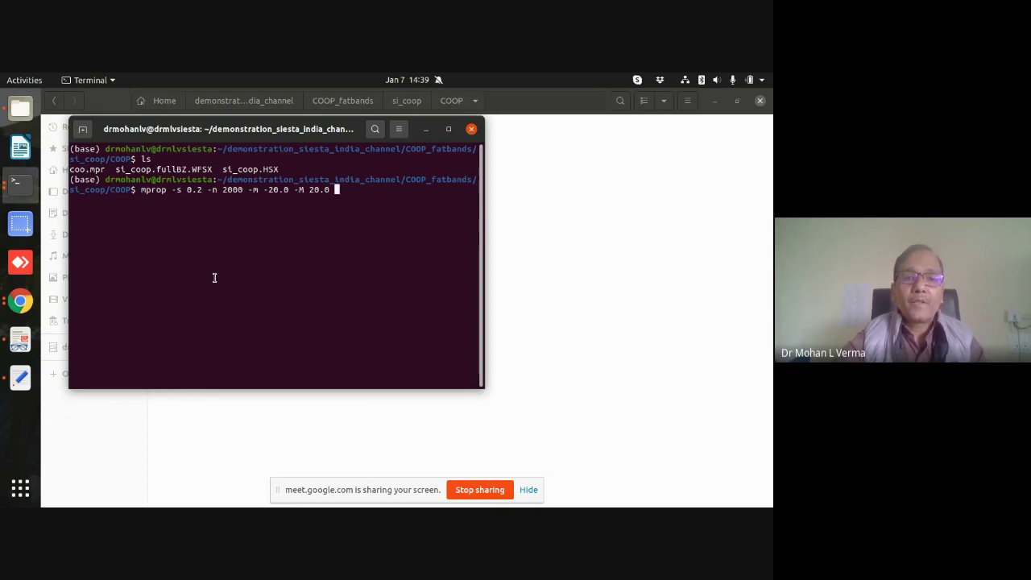
pyautogui.write('coo')
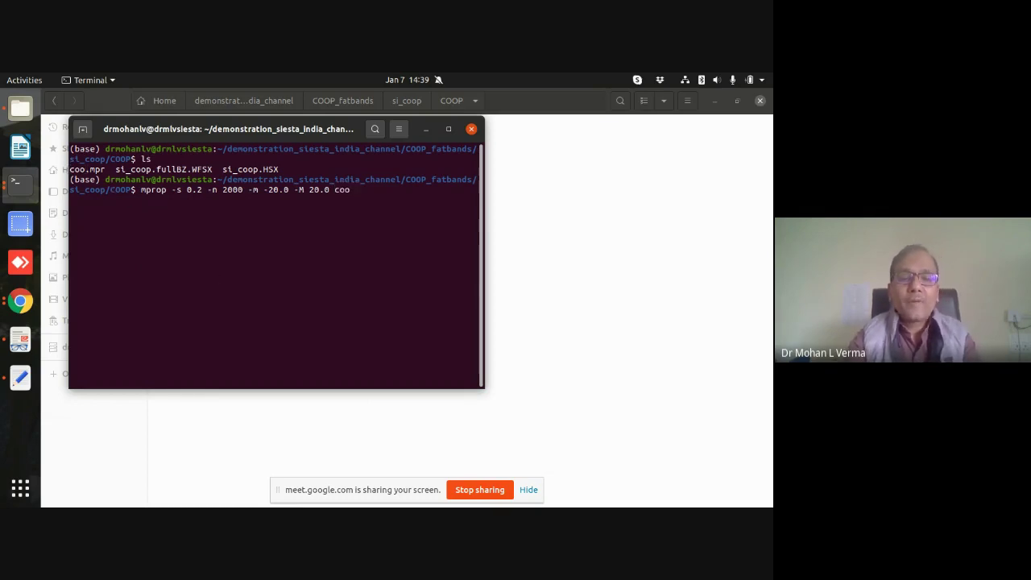
pyautogui.press('Return')
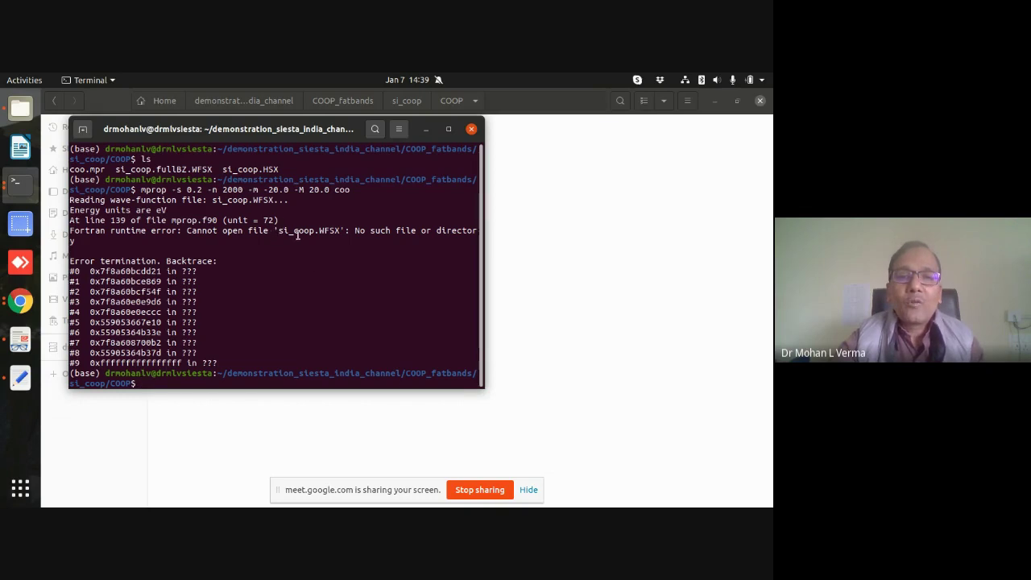
# - Rename si_coop.fullBZ.WFSX in the COOP folder to si_coop.WFSX
pyautogui.click(525, 242)
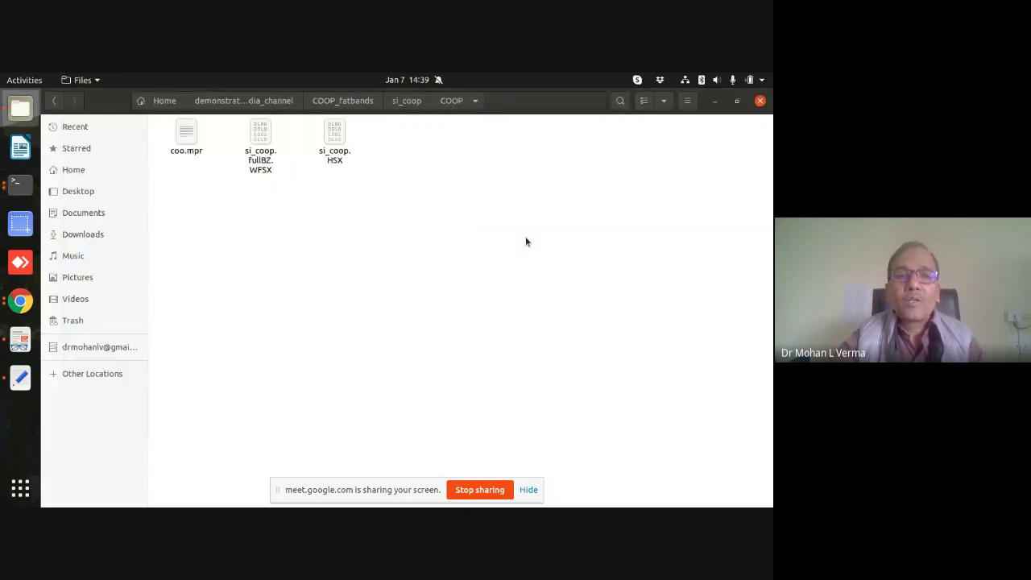
pyautogui.click(246, 159)
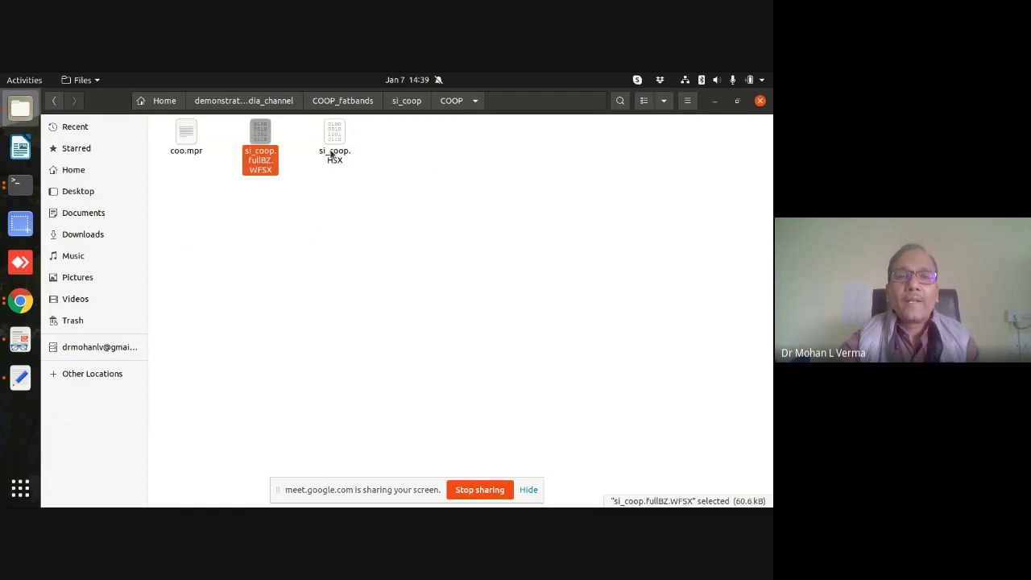
pyautogui.click(334, 155)
pyautogui.click(260, 157)
pyautogui.rightClick(266, 155)
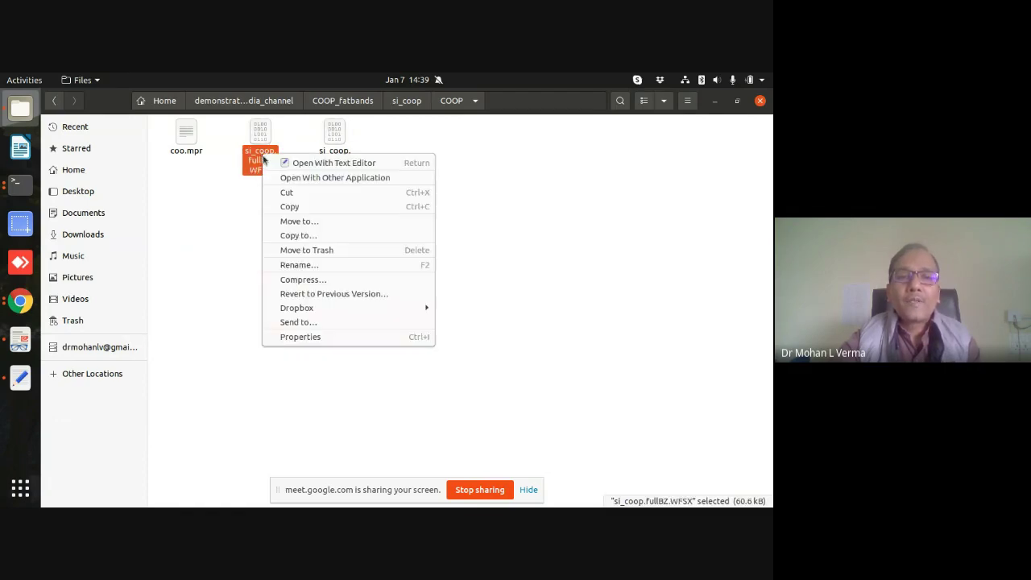
pyautogui.click(297, 266)
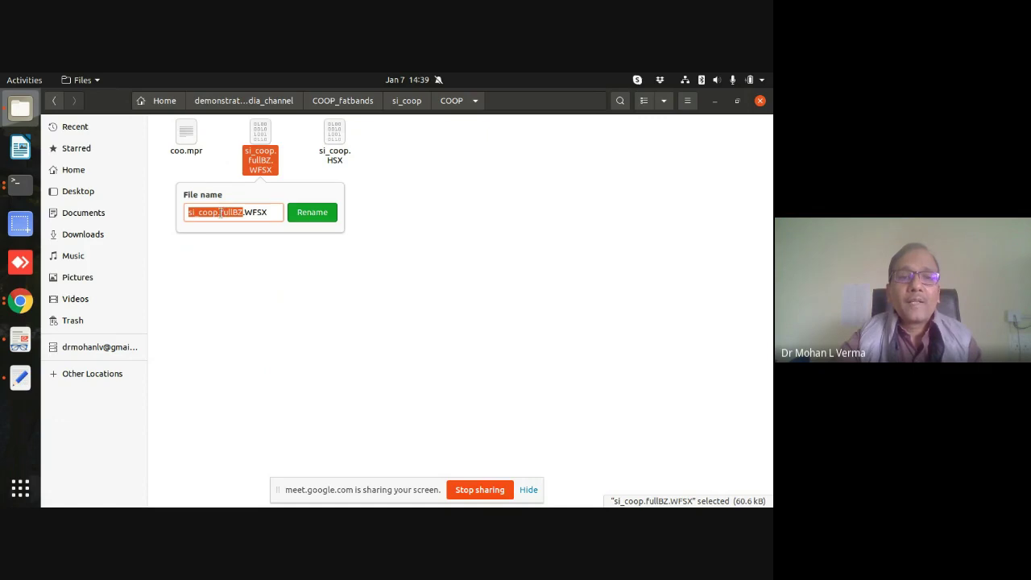
pyautogui.click(220, 212)
pyautogui.press('Delete')
pyautogui.press('Delete')
pyautogui.press('Delete')
pyautogui.press('Delete')
pyautogui.press('Delete')
pyautogui.press('Delete')
pyautogui.press('Delete')
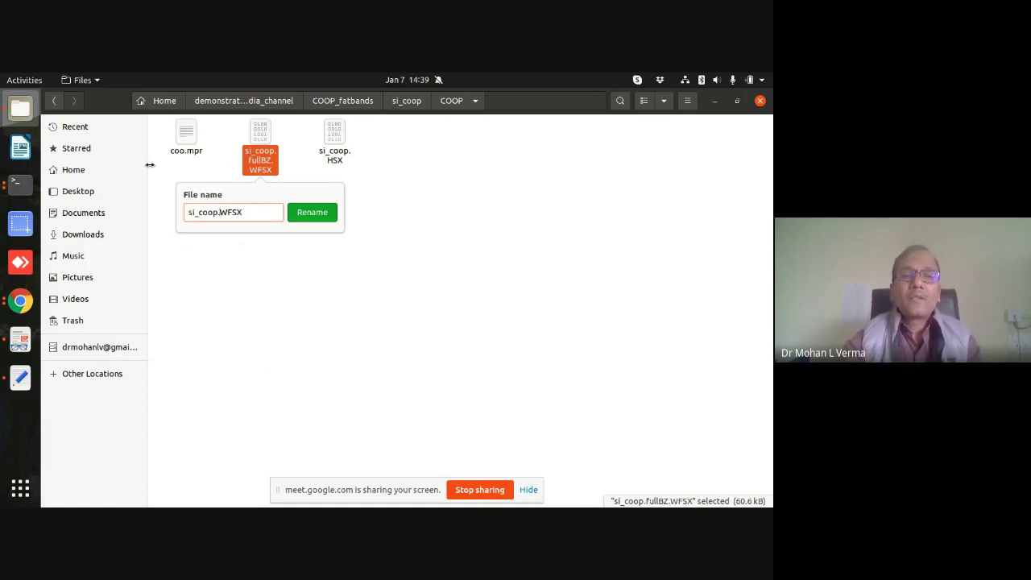
pyautogui.click(328, 215)
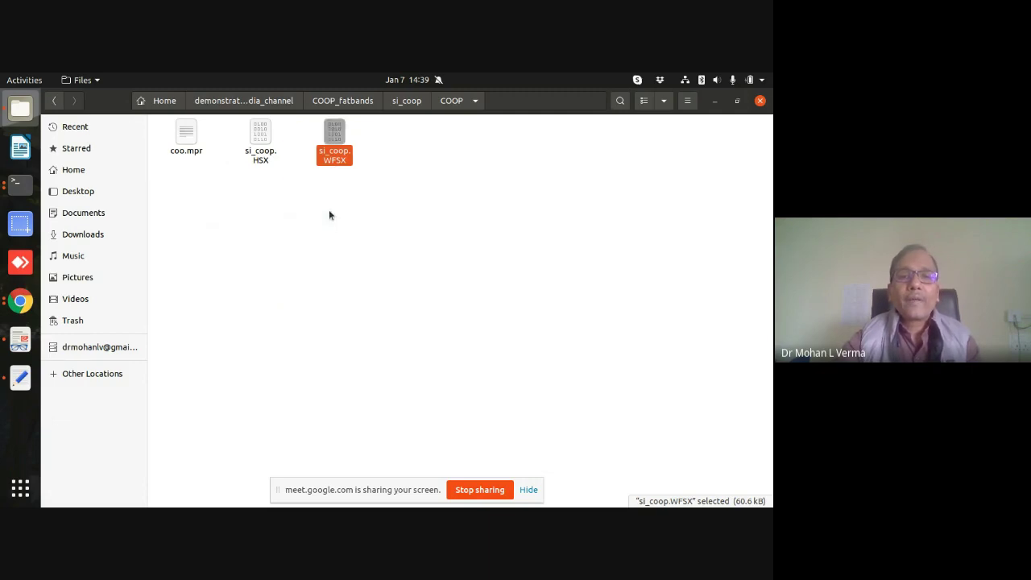
pyautogui.click(329, 210)
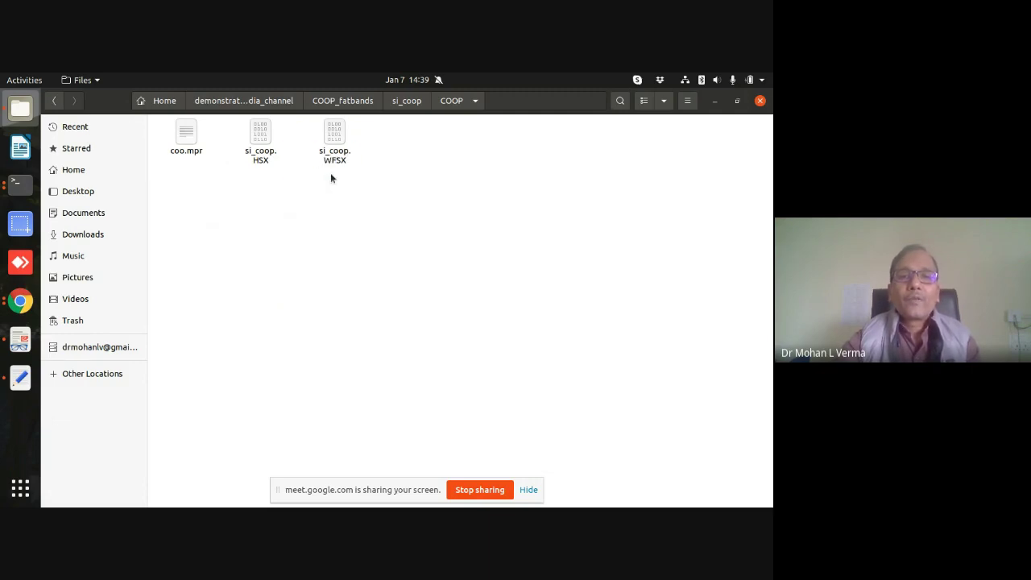
# - Rerun "mprop -s 0.2 -n 2000 -m -20.0 -M 20.0 coo" in the COOP folder's terminal
pyautogui.click(20, 183)
pyautogui.press('Up')
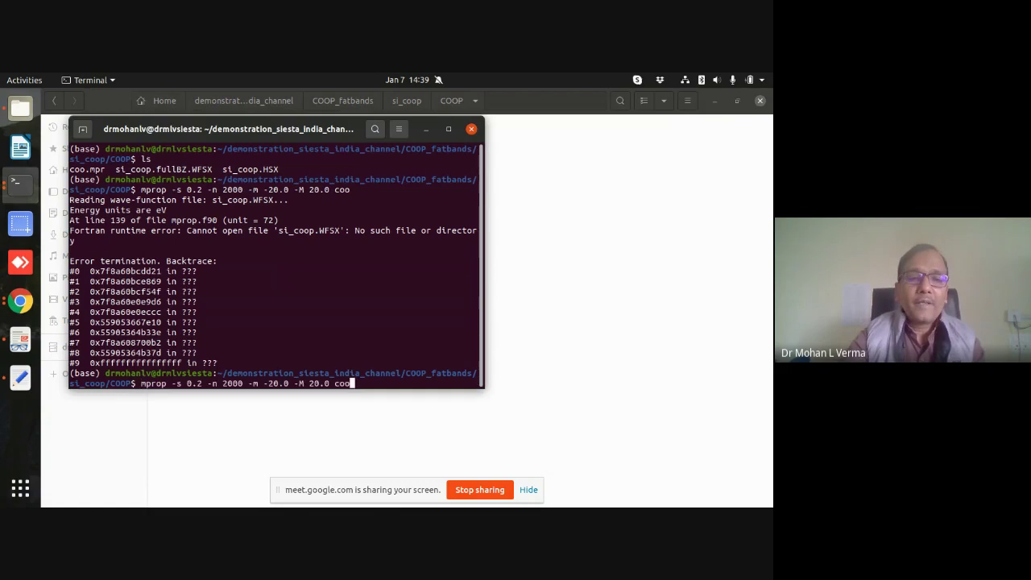
pyautogui.press('Return')
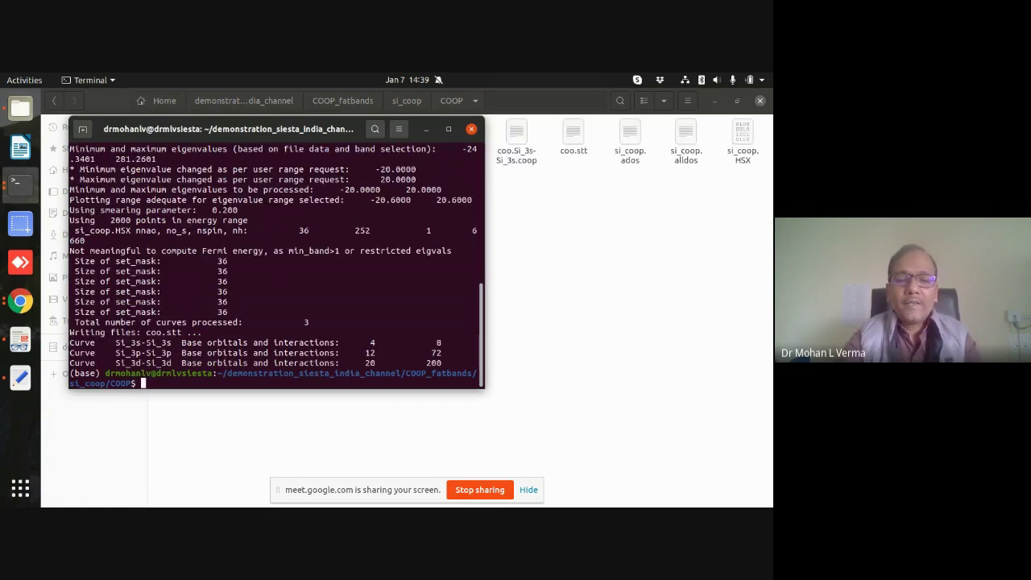
# - List the COOP folder's contents with ls and check the generated .coop and .cohp files
pyautogui.write('ls')
pyautogui.press('Return')
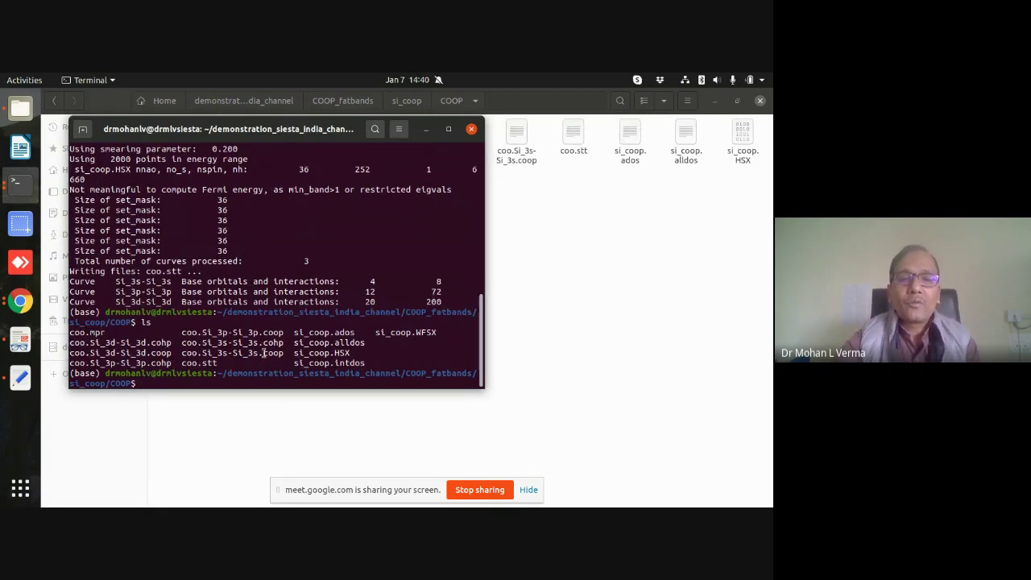
pyautogui.moveTo(262, 353); pyautogui.dragTo(288, 344)
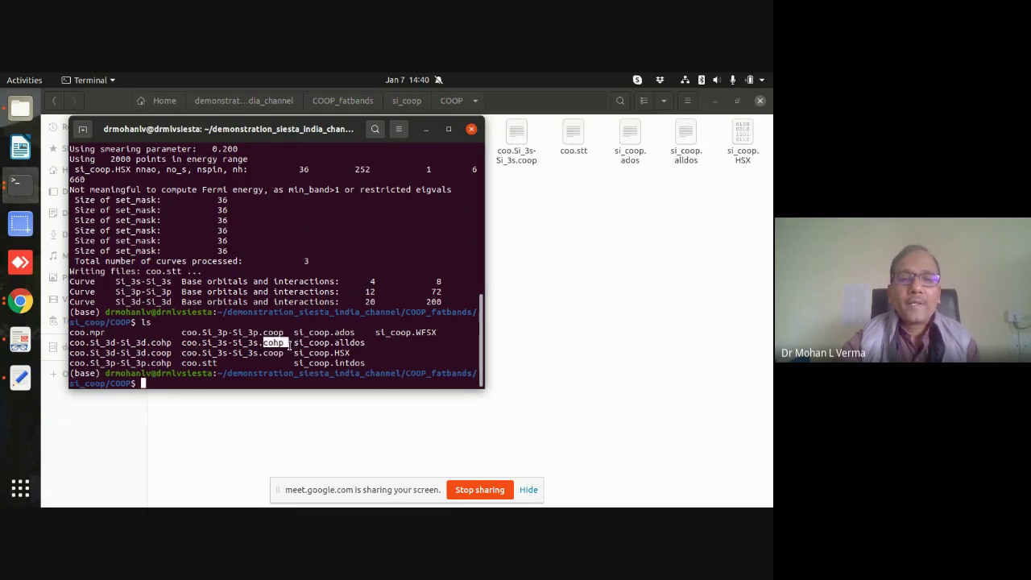
pyautogui.click(191, 385)
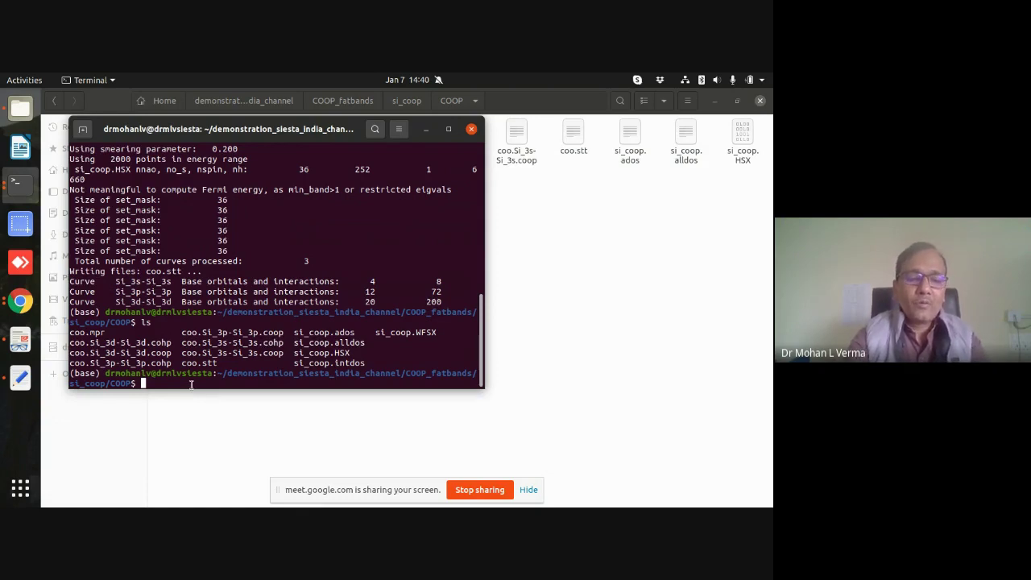
# - Launch xmgrace from the COOP folder's terminal and maximize the Grace window
pyautogui.write('xmgrace')
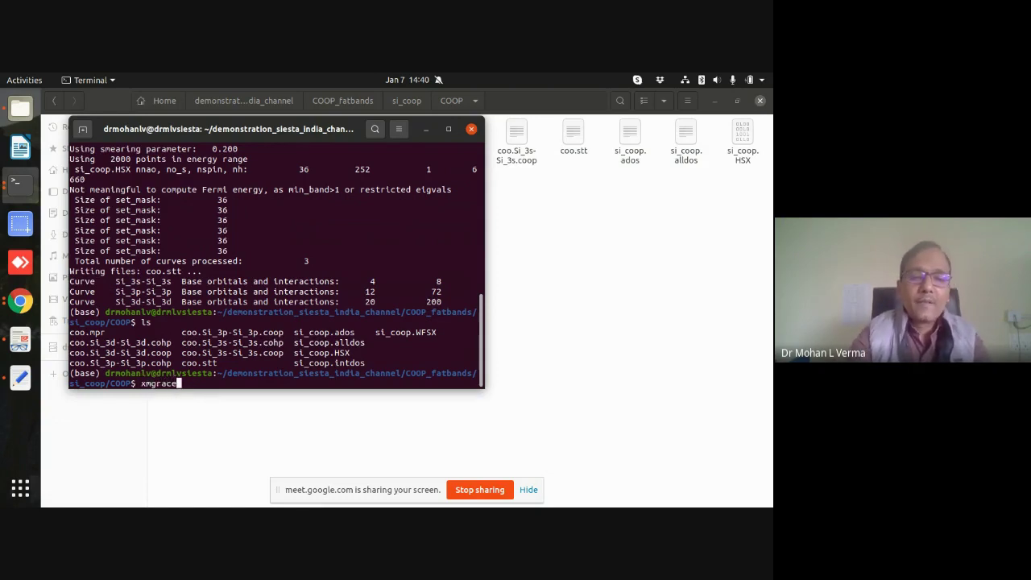
pyautogui.press('Return')
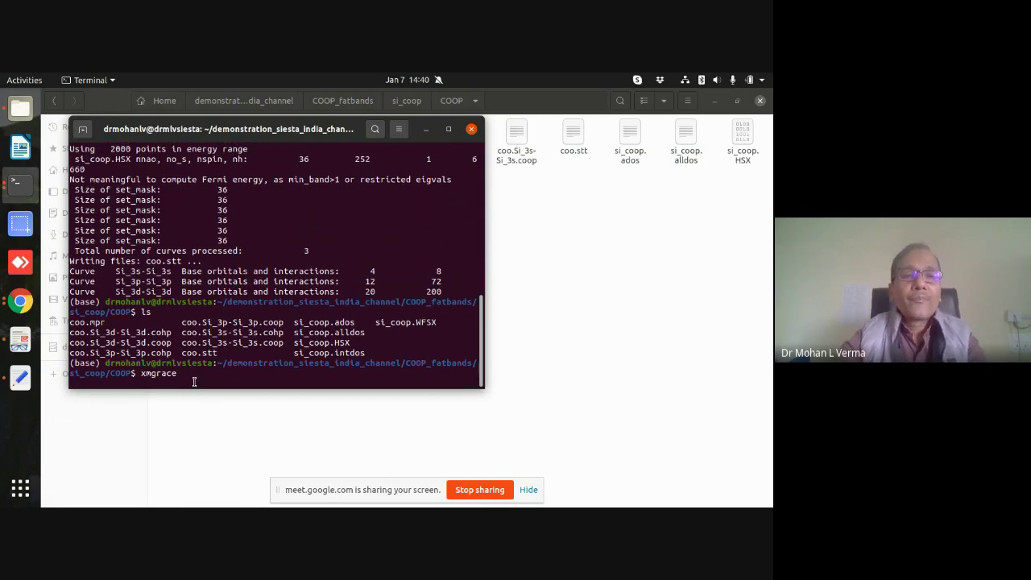
pyautogui.doubleClick(181, 98)
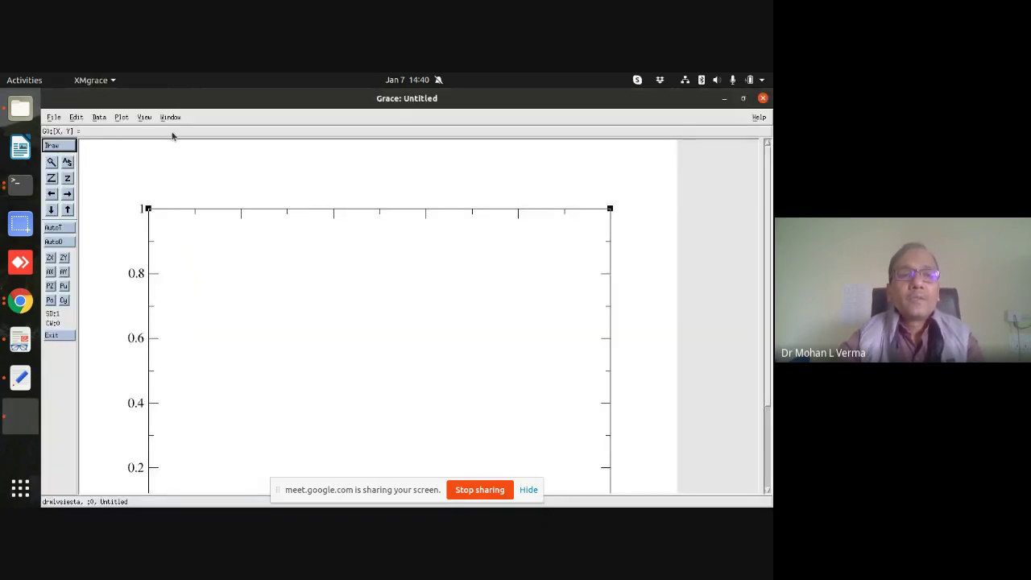
# - Import the ASCII data file coo.Si_3d-Si_3d.coop into graph G0 as a single XY set
pyautogui.click(96, 118)
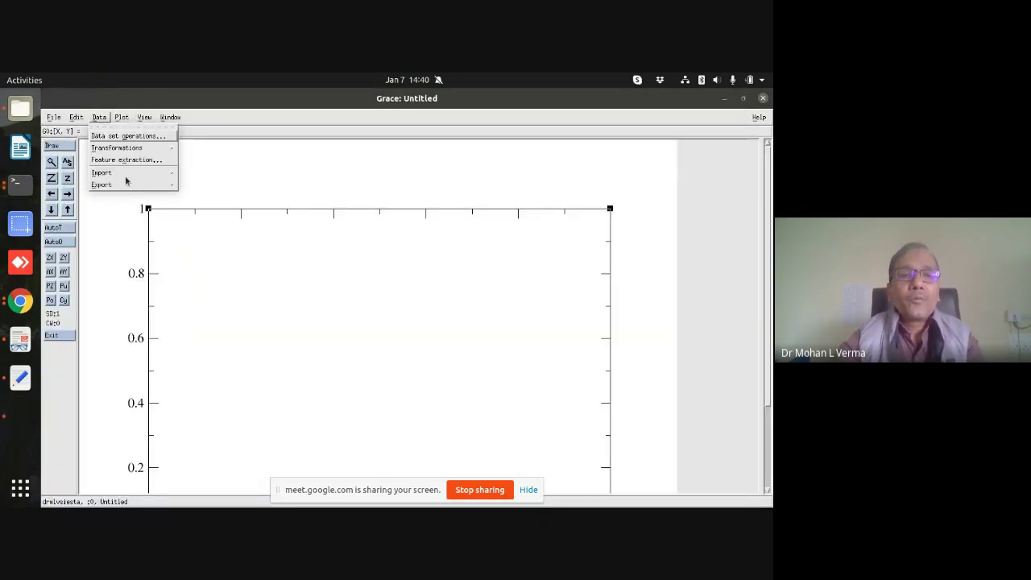
pyautogui.click(191, 181)
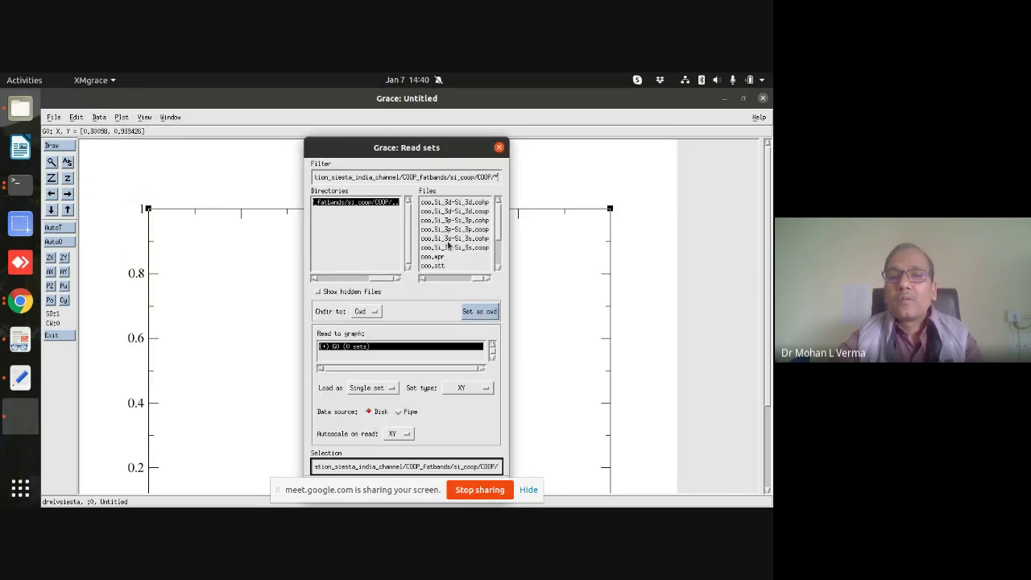
pyautogui.click(487, 211)
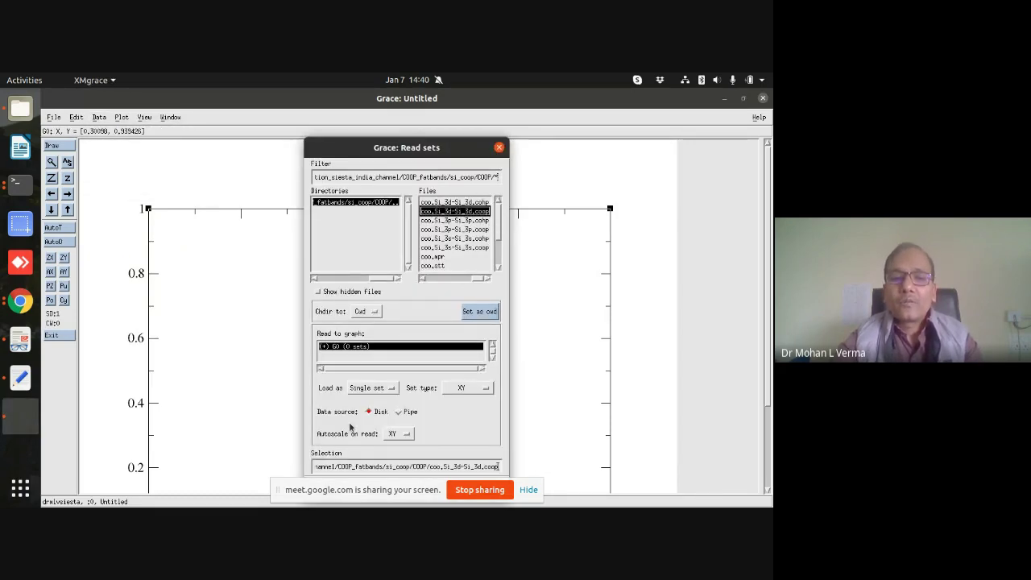
pyautogui.moveTo(444, 151); pyautogui.dragTo(454, 125)
pyautogui.click(341, 460)
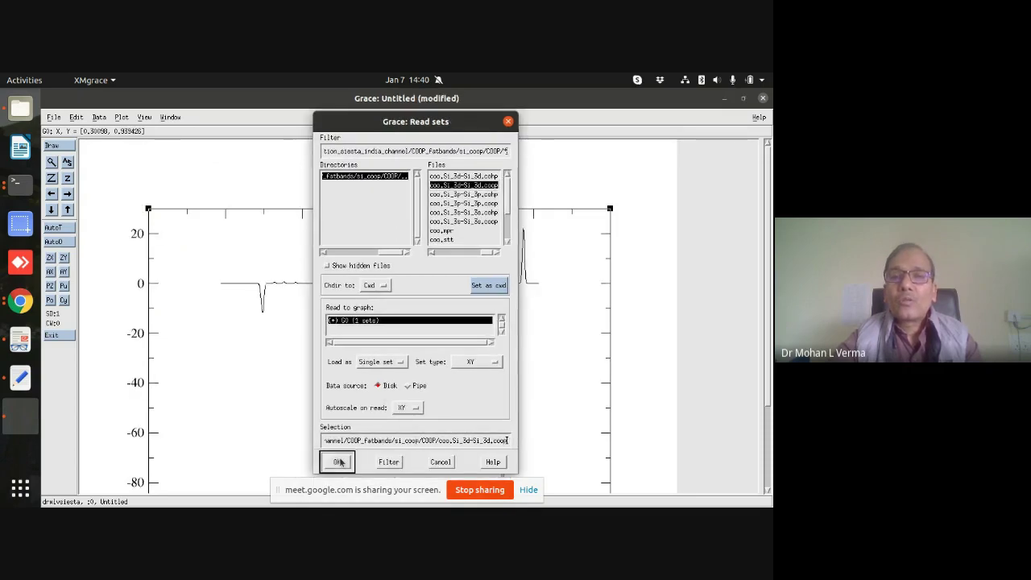
# - Add coo.Si_3s-Si_3s.coop and coo.Si_3p-Si_3p.coop to graph G0 as single XY sets and leave the import dialog
pyautogui.click(470, 223)
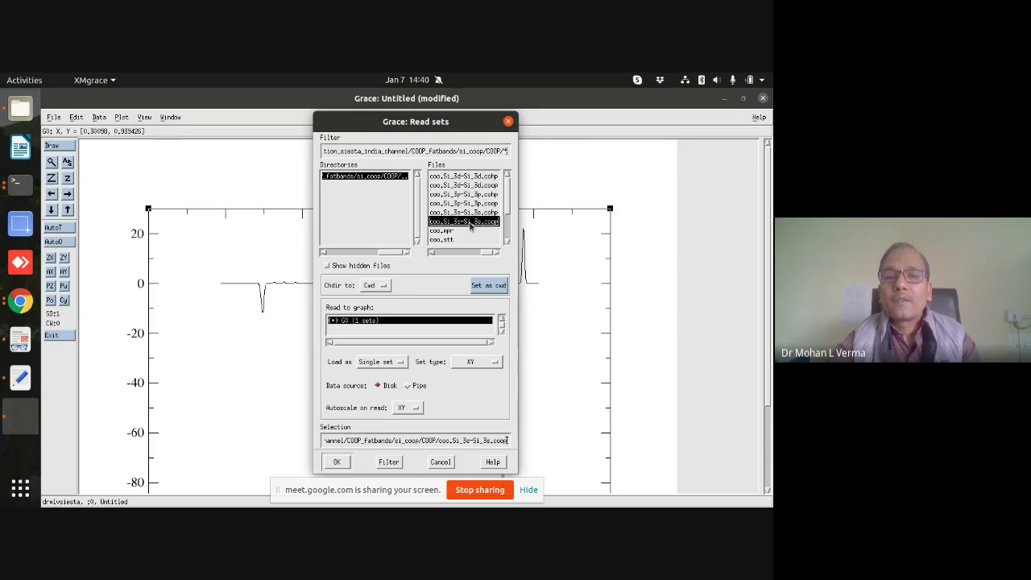
pyautogui.click(337, 463)
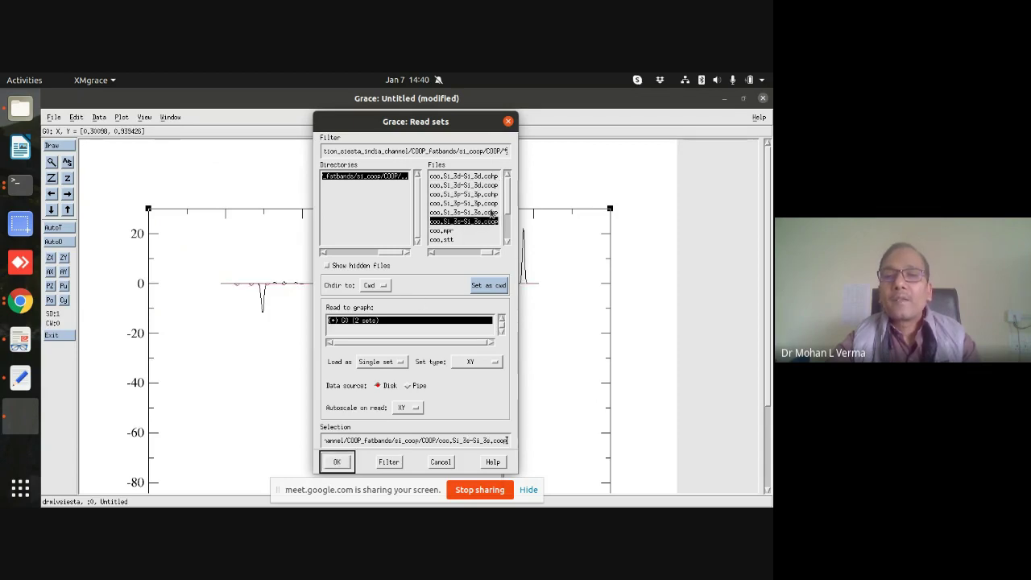
pyautogui.scroll(-3, 489, 214)
pyautogui.scroll(3, 487, 218)
pyautogui.click(455, 203)
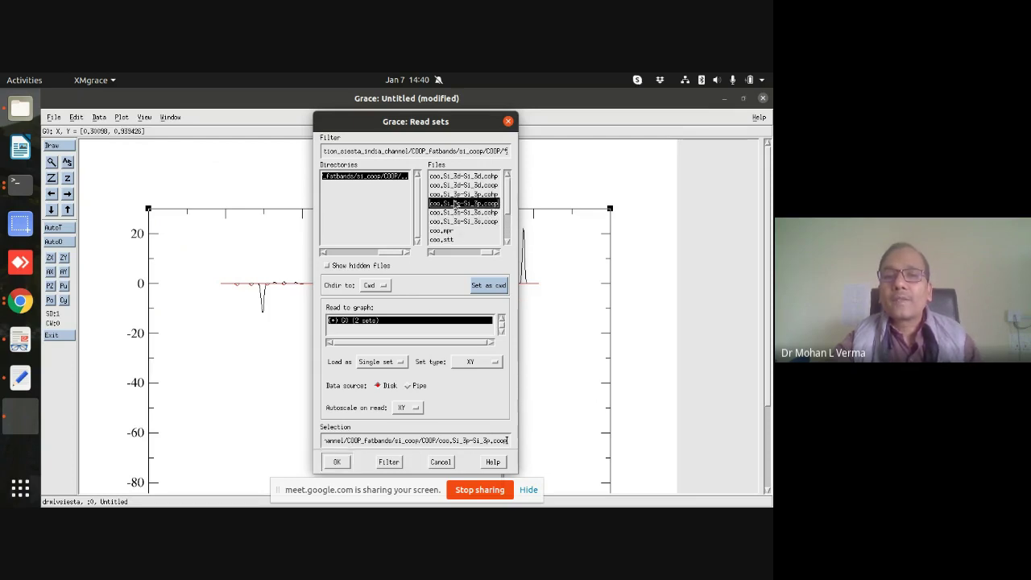
pyautogui.click(338, 462)
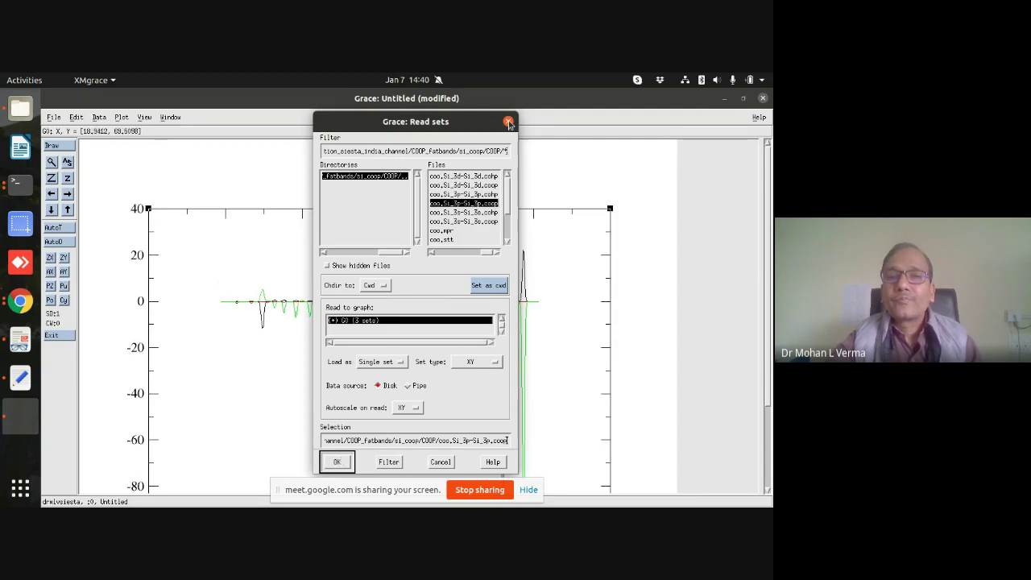
pyautogui.press('Escape')
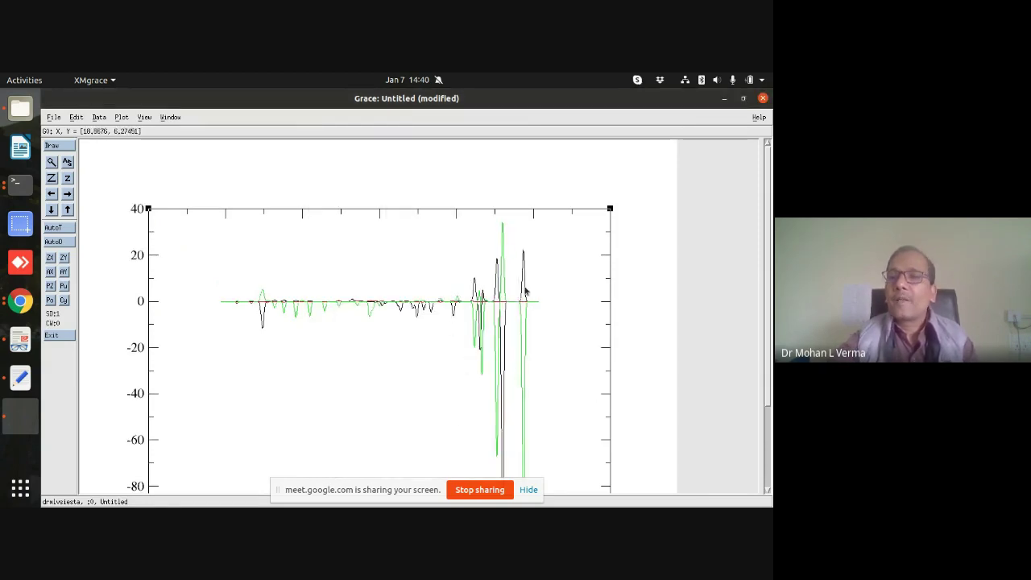
# - Exit Grace without saving the COOP plot and return to the file manager
pyautogui.click(762, 98)
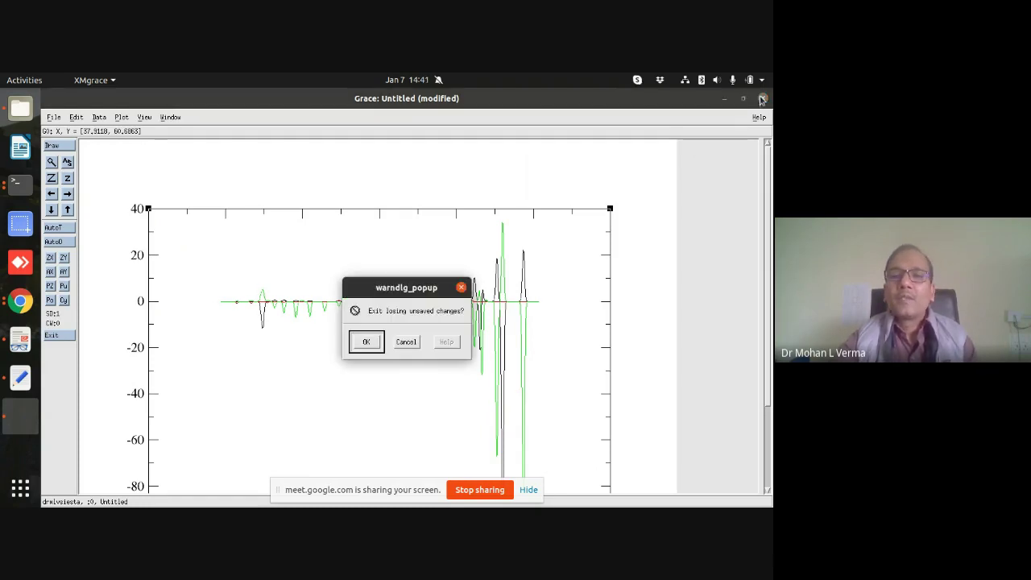
pyautogui.click(367, 342)
pyautogui.click(554, 219)
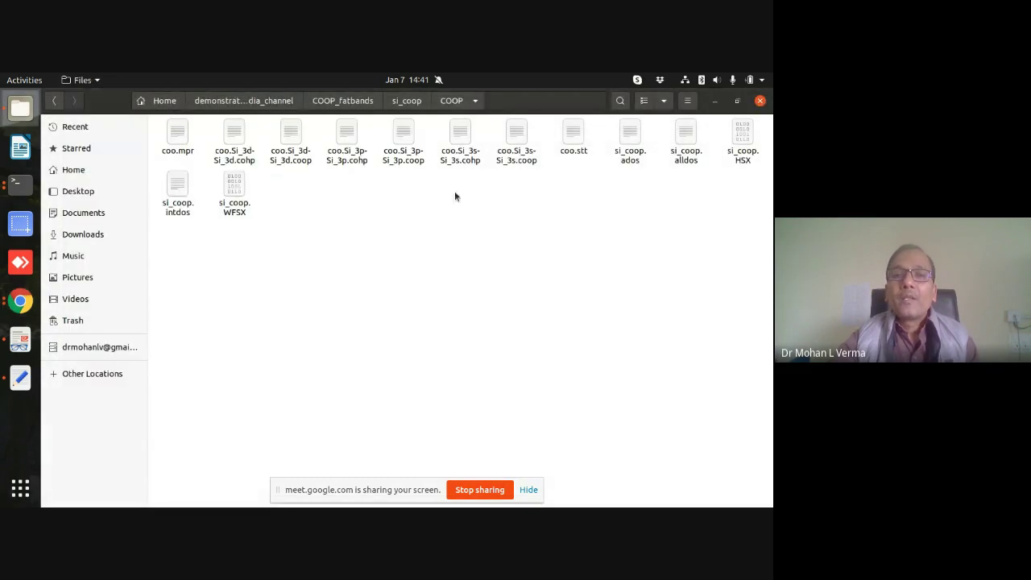
# - Open si_pdos.mpr from the PDOS subfolder of si_coop and review its DOS orbital definitions
pyautogui.click(407, 103)
pyautogui.doubleClick(235, 137)
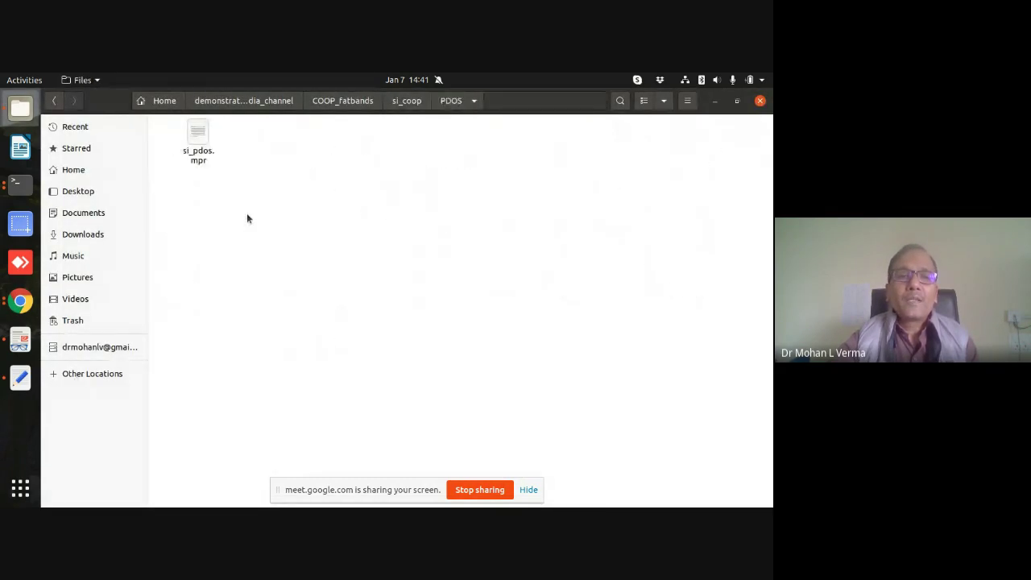
pyautogui.doubleClick(211, 155)
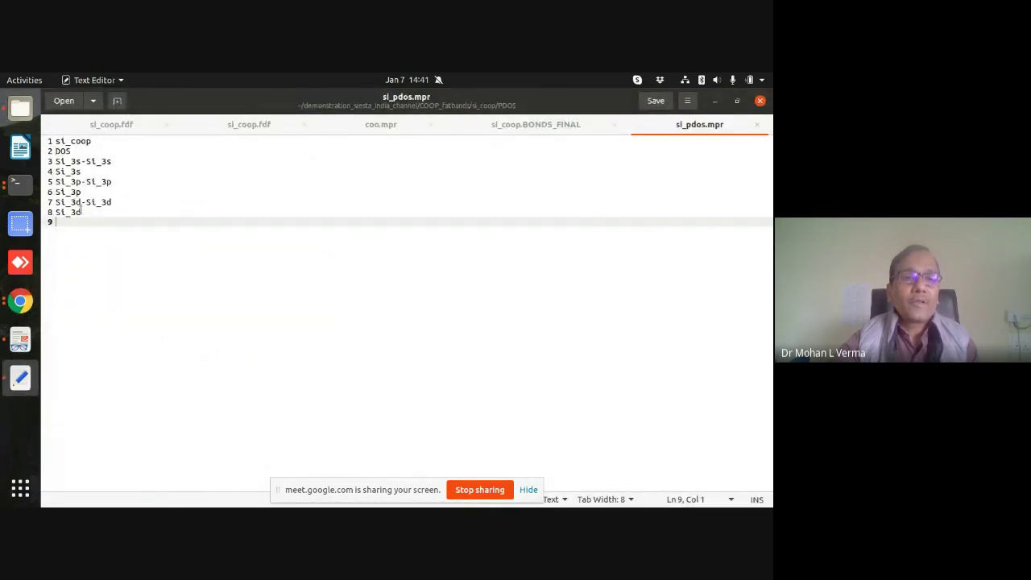
pyautogui.click(716, 102)
# - Open a terminal in the PDOS subfolder and list its files with ls
pyautogui.rightClick(295, 206)
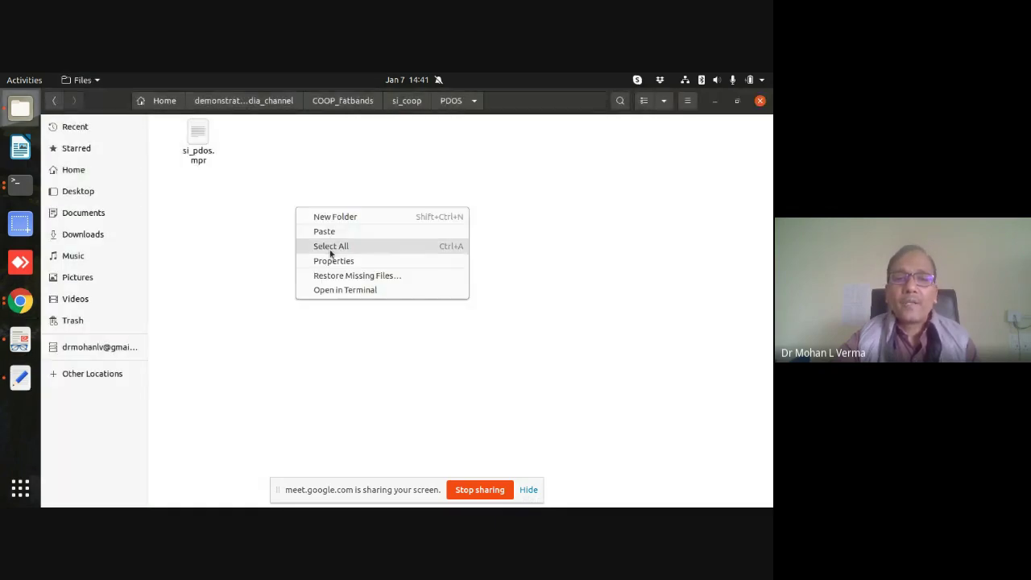
pyautogui.click(339, 290)
pyautogui.write('l')
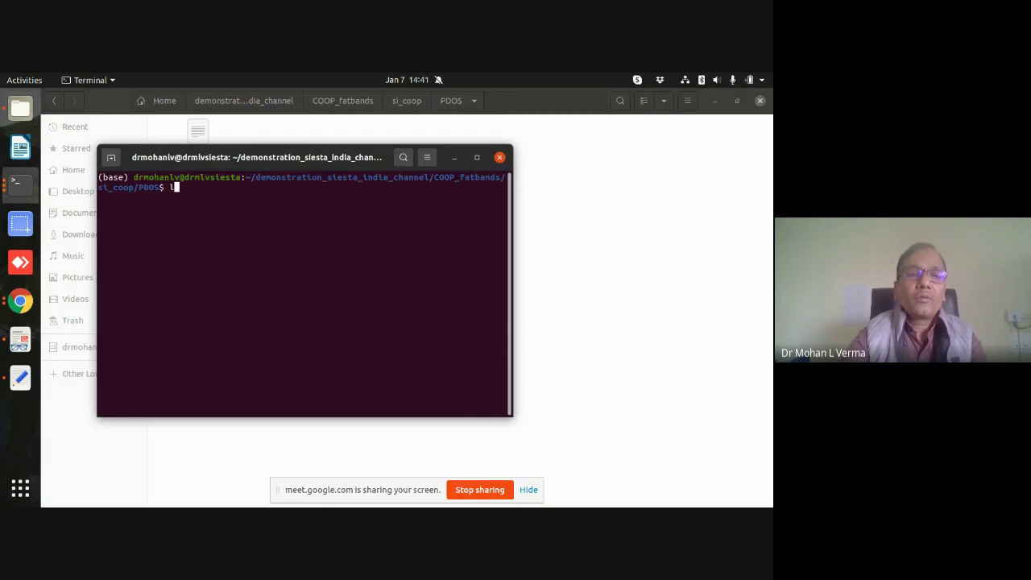
pyautogui.write('s')
pyautogui.press('Return')
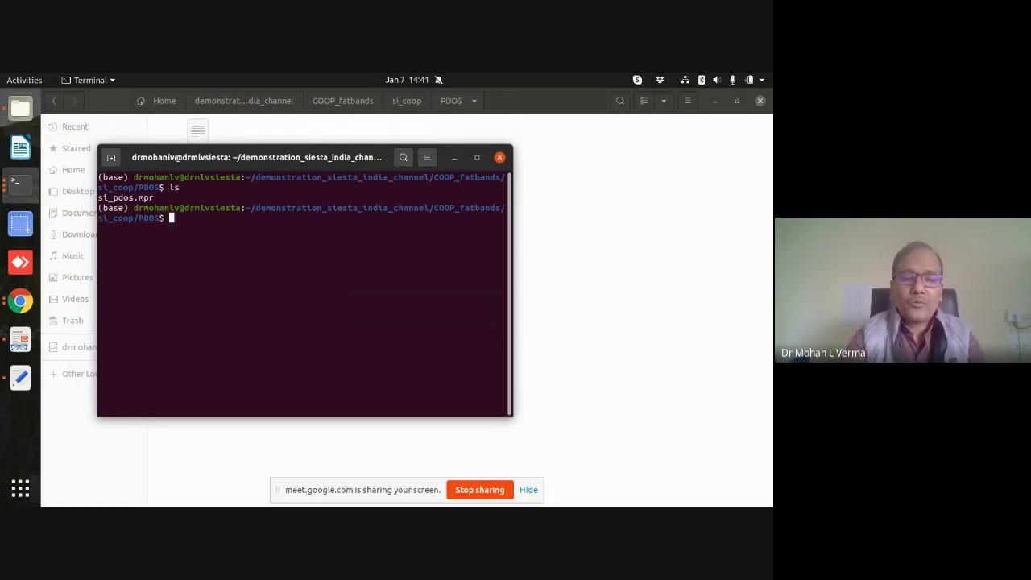
# - Try to run mprop -s 0.2 -n 2000 -m -20.0 -M 20.0 si_pdos in the PDOS subfolder
pyautogui.write('mprop ')
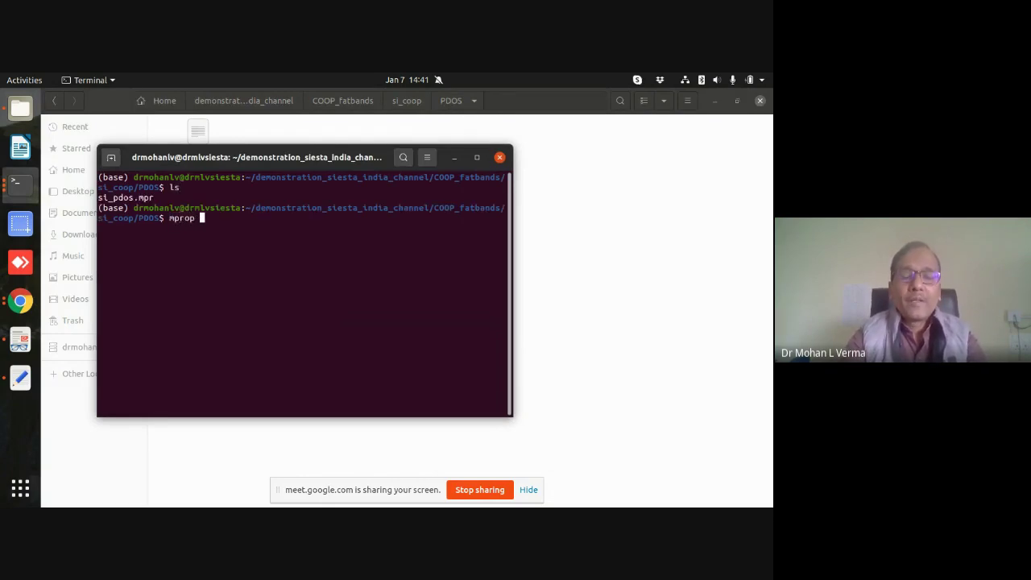
pyautogui.write('-s ')
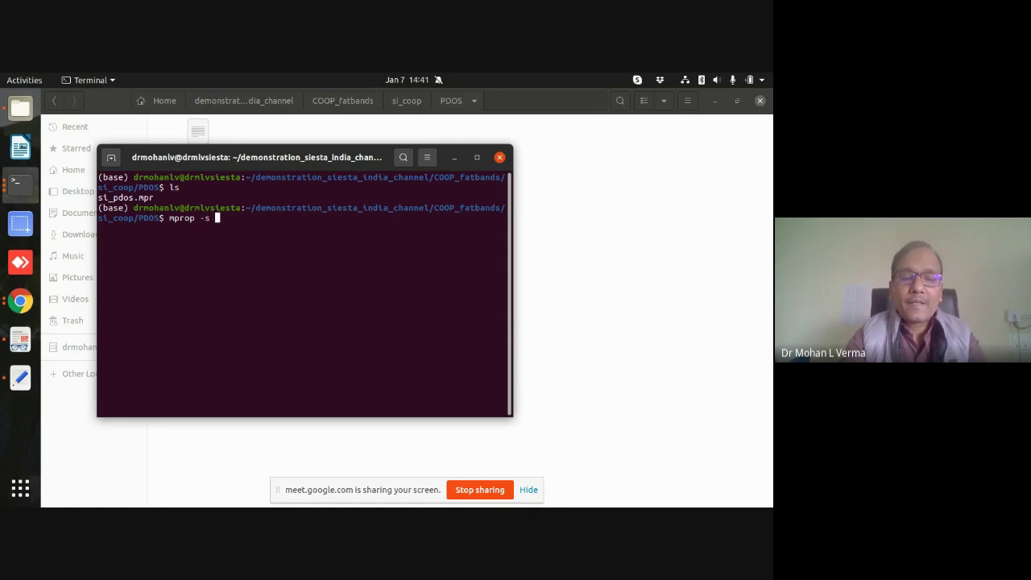
pyautogui.write('0.2 ')
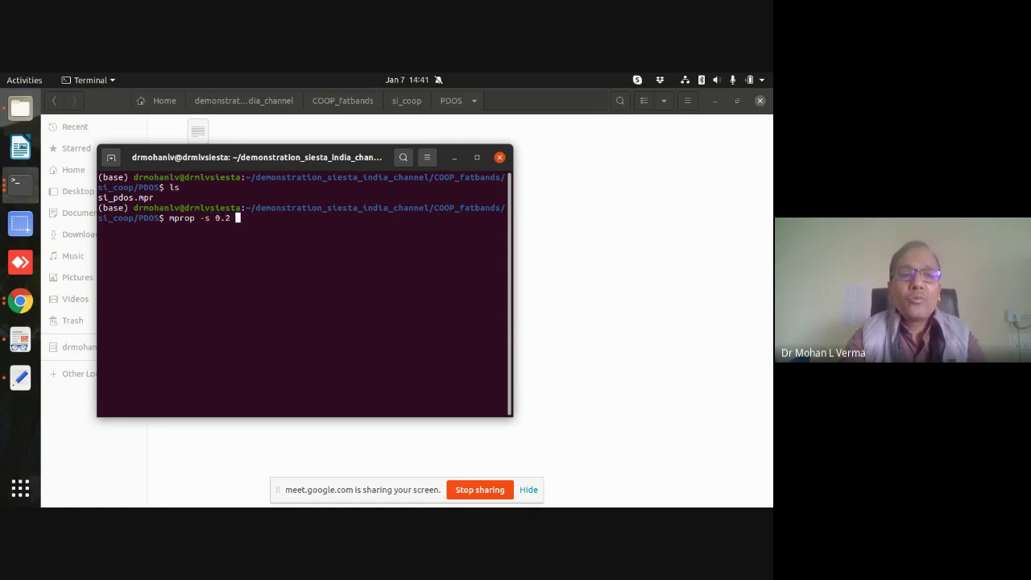
pyautogui.write('-')
pyautogui.write('n')
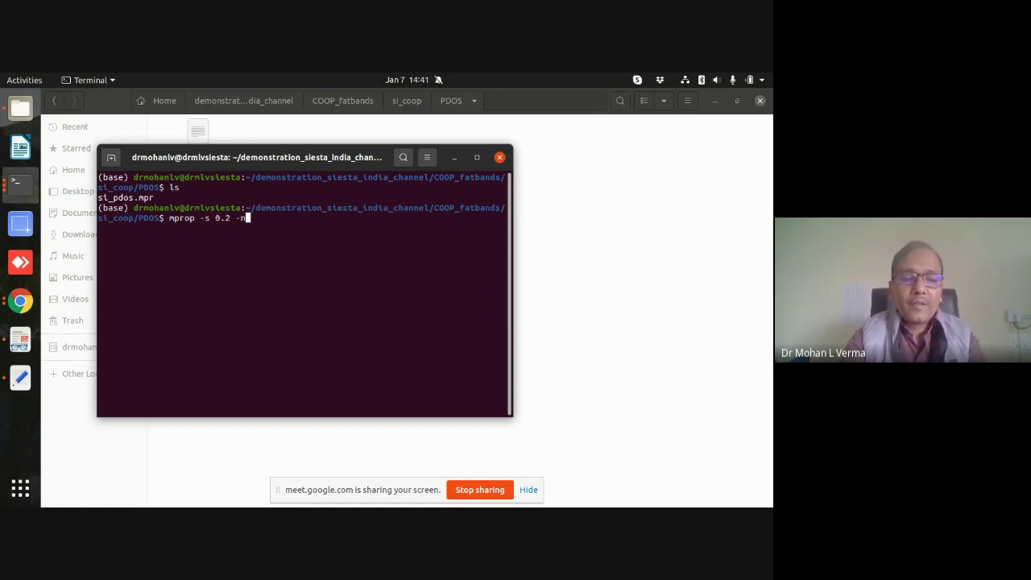
pyautogui.write(' 2000 ')
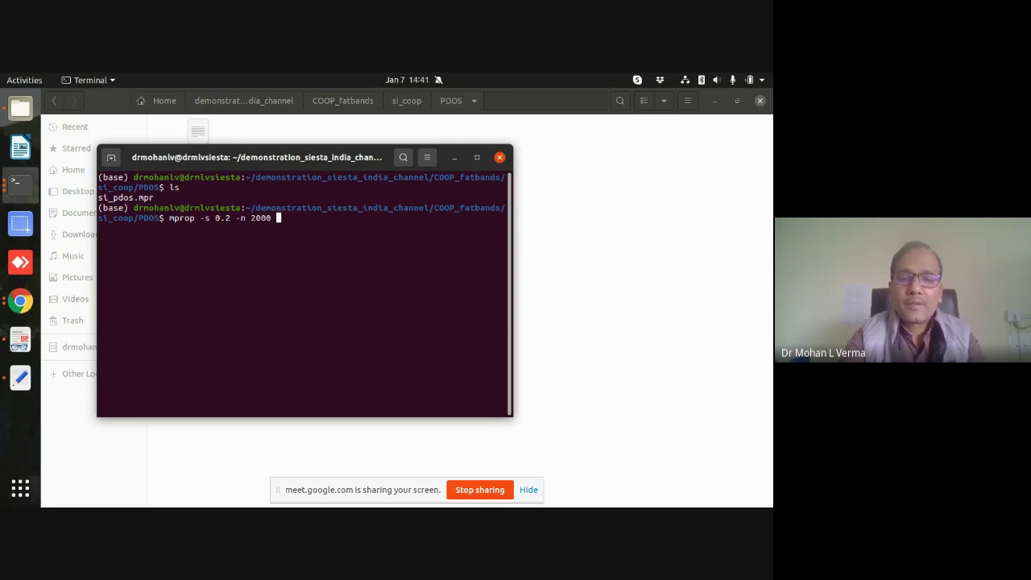
pyautogui.write('-m ')
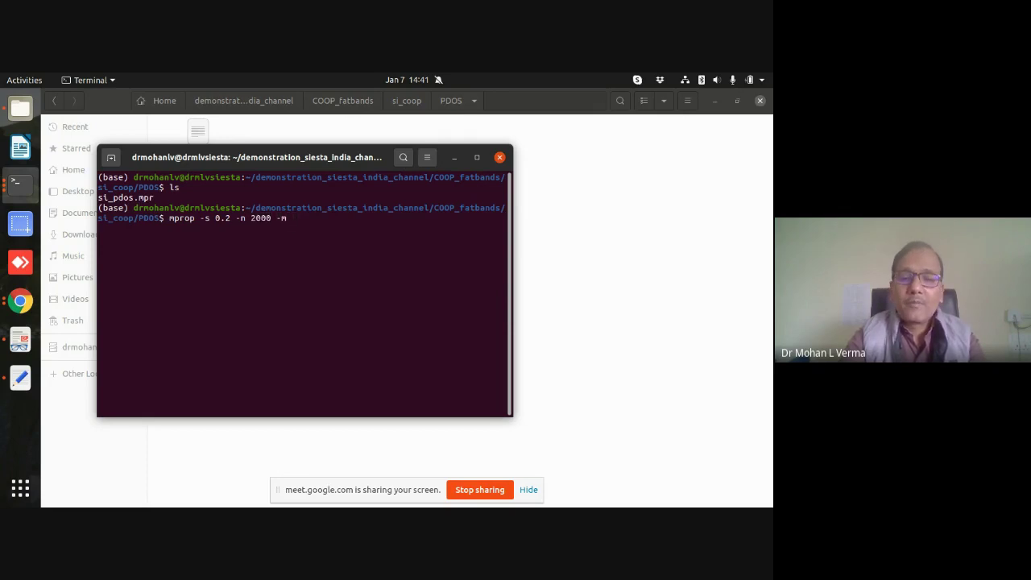
pyautogui.write('-20.0 -')
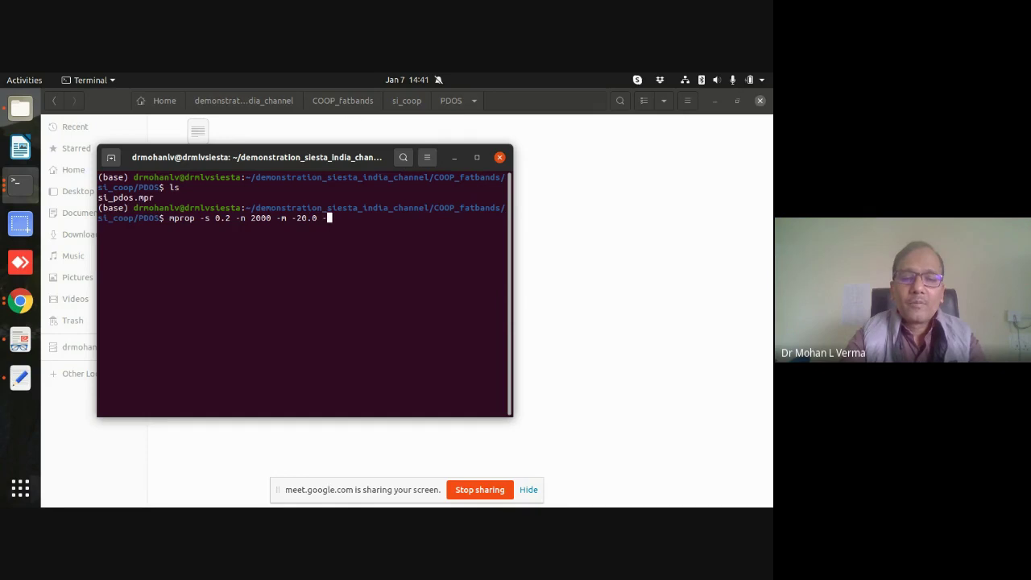
pyautogui.write('M 20.0 ')
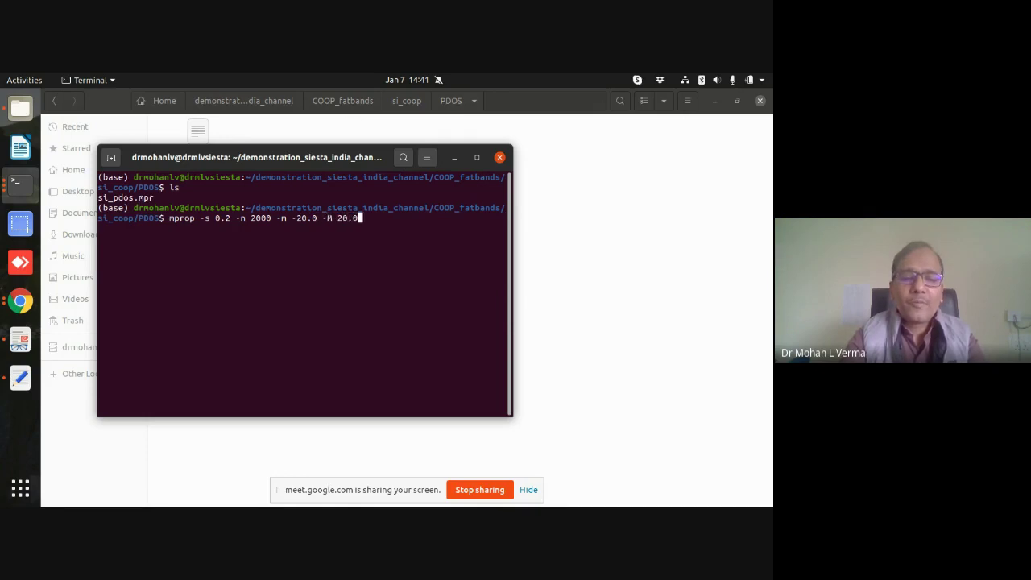
pyautogui.write('pdos')
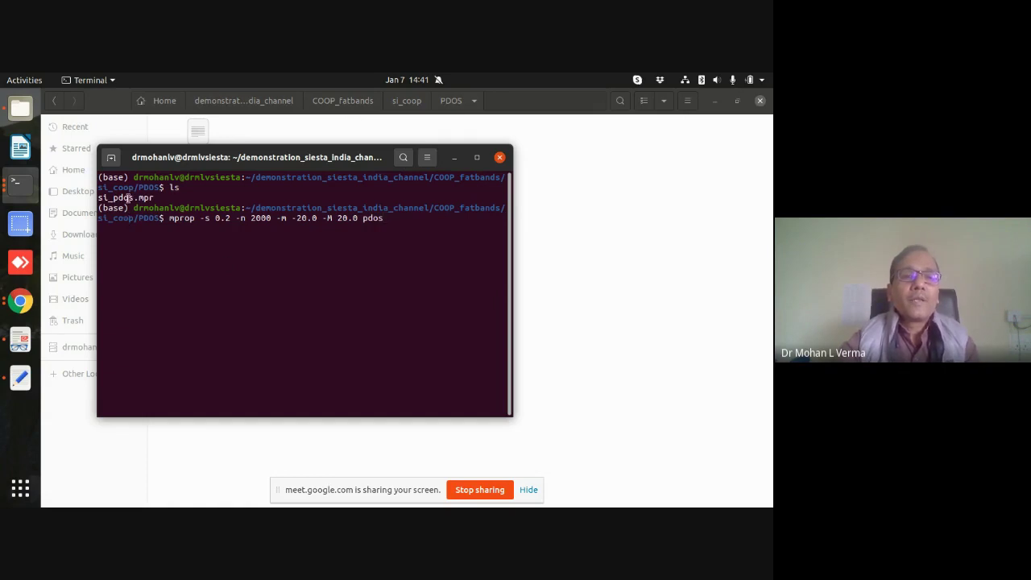
pyautogui.press('BackSpace')
pyautogui.press('BackSpace')
pyautogui.press('BackSpace')
pyautogui.press('BackSpace')
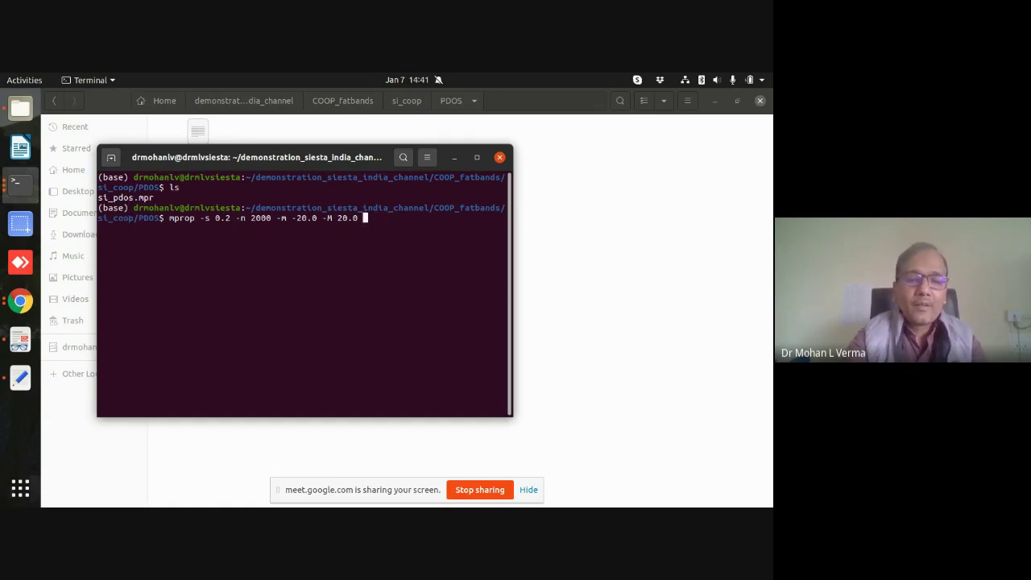
pyautogui.write('si')
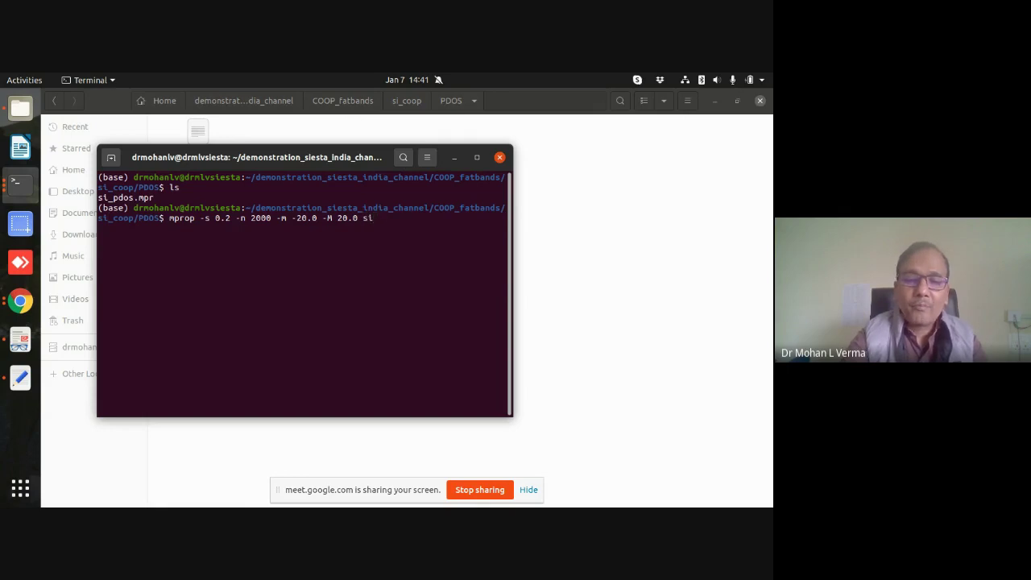
pyautogui.write('_pdos')
pyautogui.press('Return')
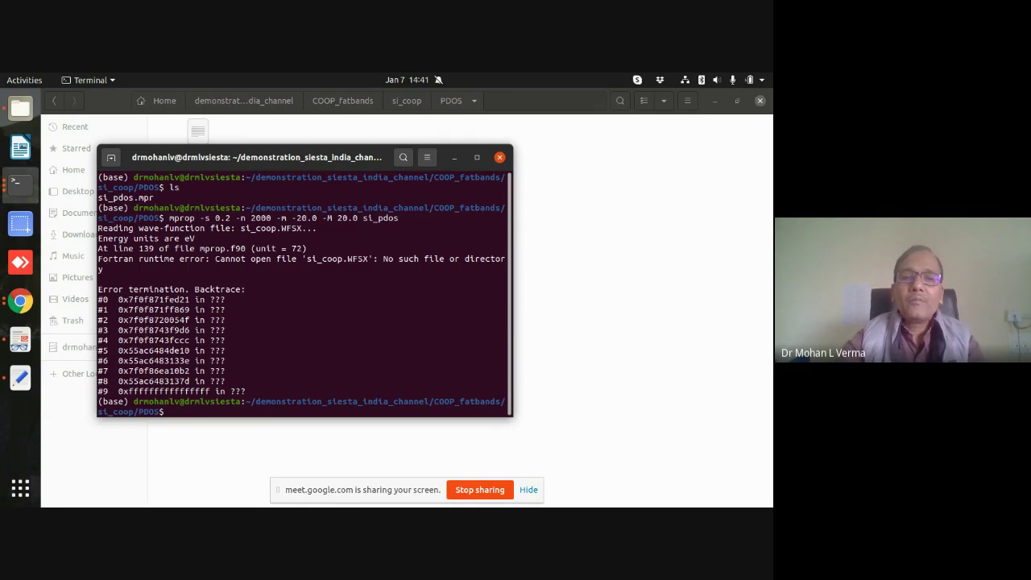
# - Copy si_coop.WFSX and si_coop.HSX from the COOP subfolder of si_coop
pyautogui.click(630, 259)
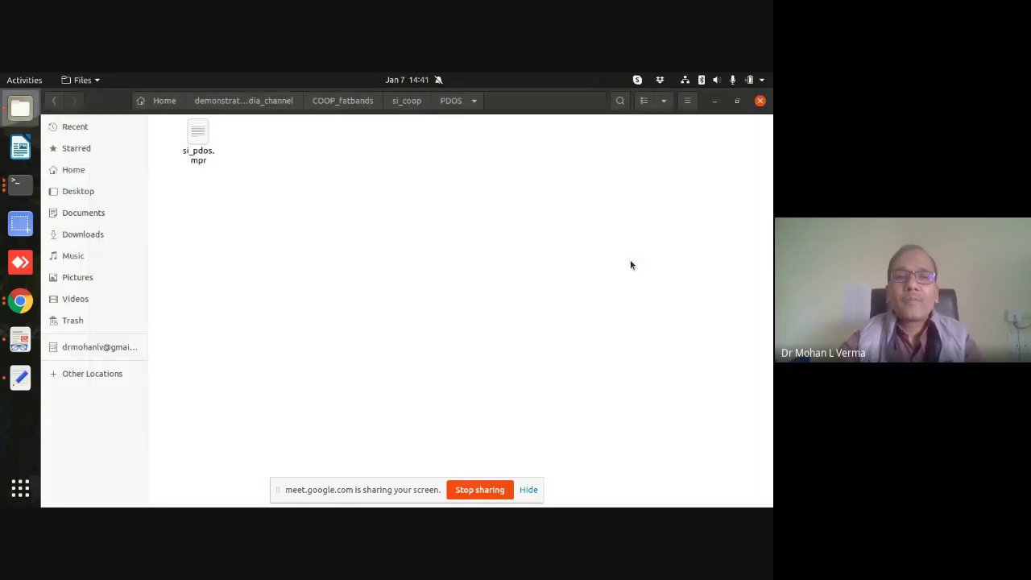
pyautogui.click(406, 103)
pyautogui.doubleClick(181, 143)
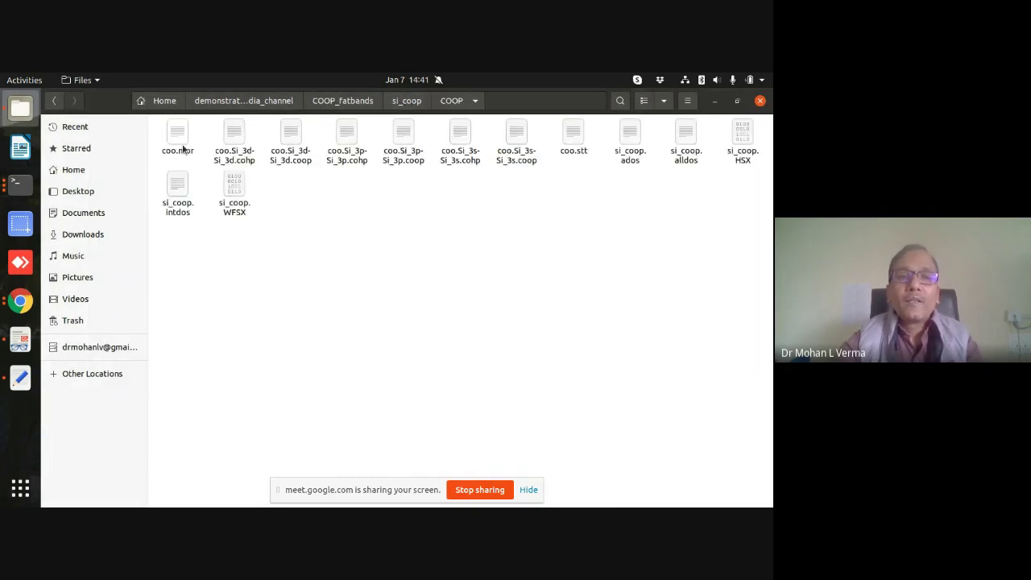
pyautogui.click(239, 211)
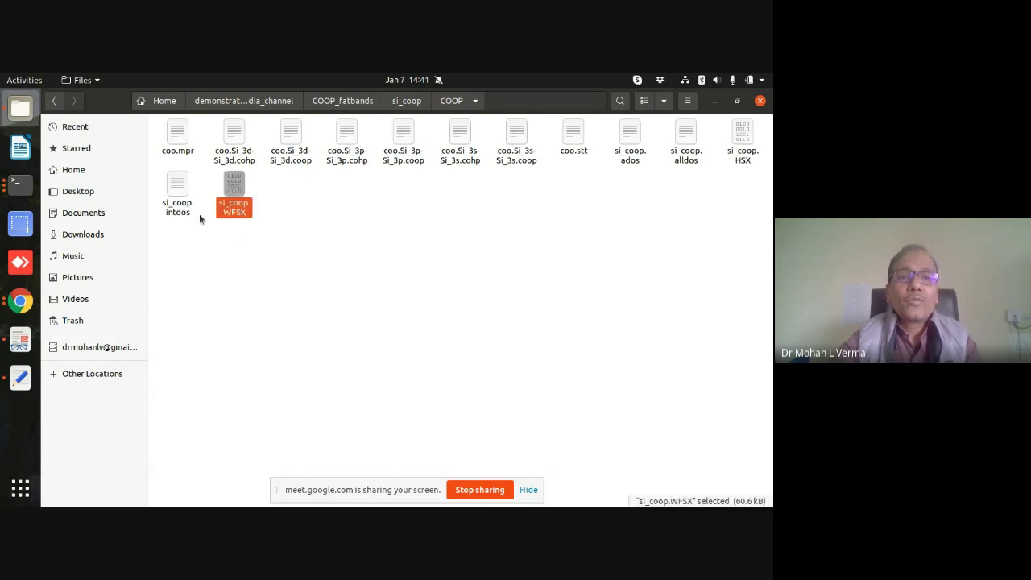
pyautogui.keyDown('ctrl'); pyautogui.click(737, 158); pyautogui.keyUp('ctrl')
pyautogui.rightClick(738, 158)
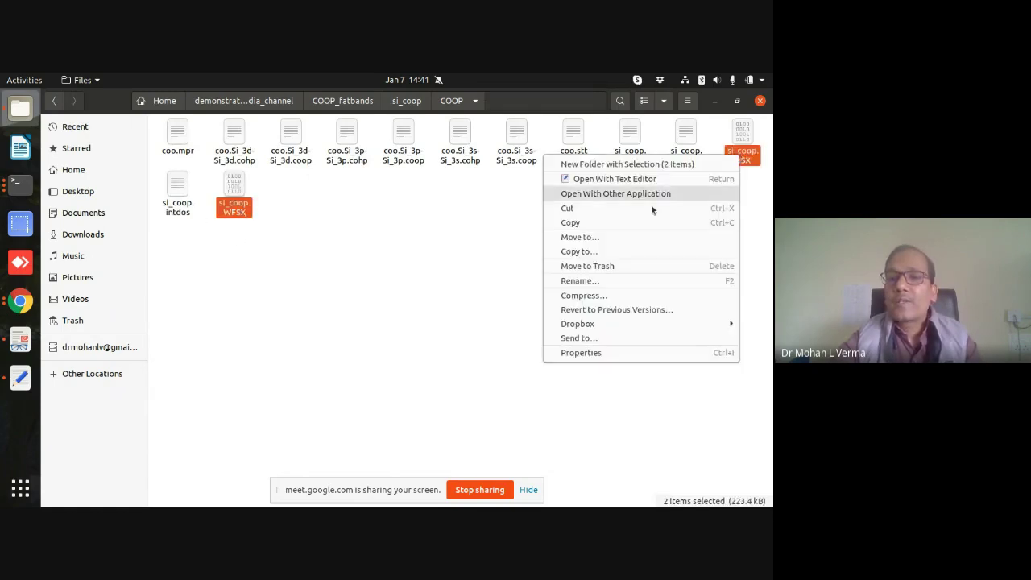
pyautogui.click(622, 231)
# - Paste the copied si_coop.WFSX and si_coop.HSX files into the PDOS subfolder of si_coop
pyautogui.click(413, 106)
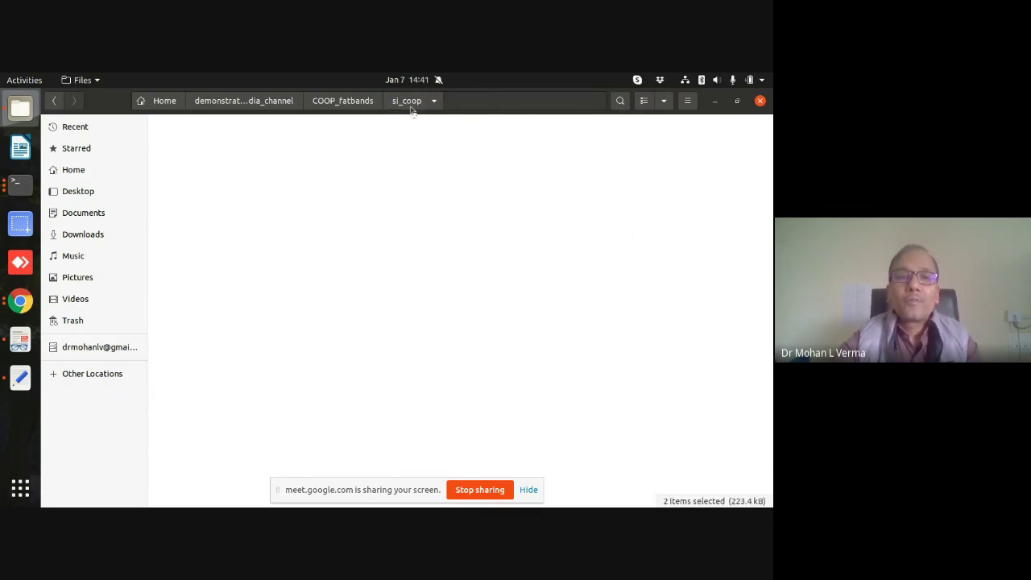
pyautogui.click(236, 137)
pyautogui.doubleClick(235, 137)
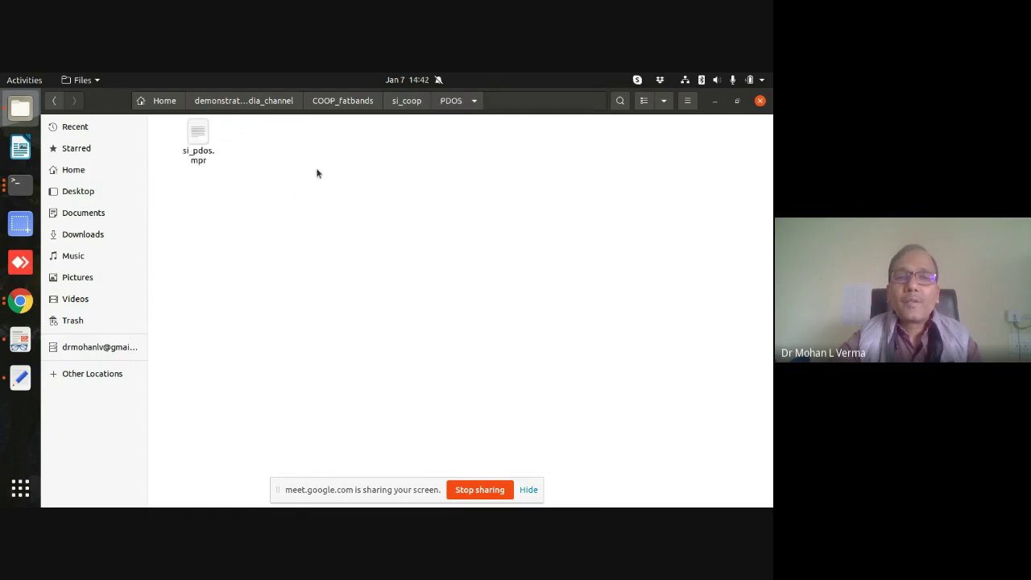
pyautogui.rightClick(318, 170)
pyautogui.click(341, 194)
pyautogui.click(340, 201)
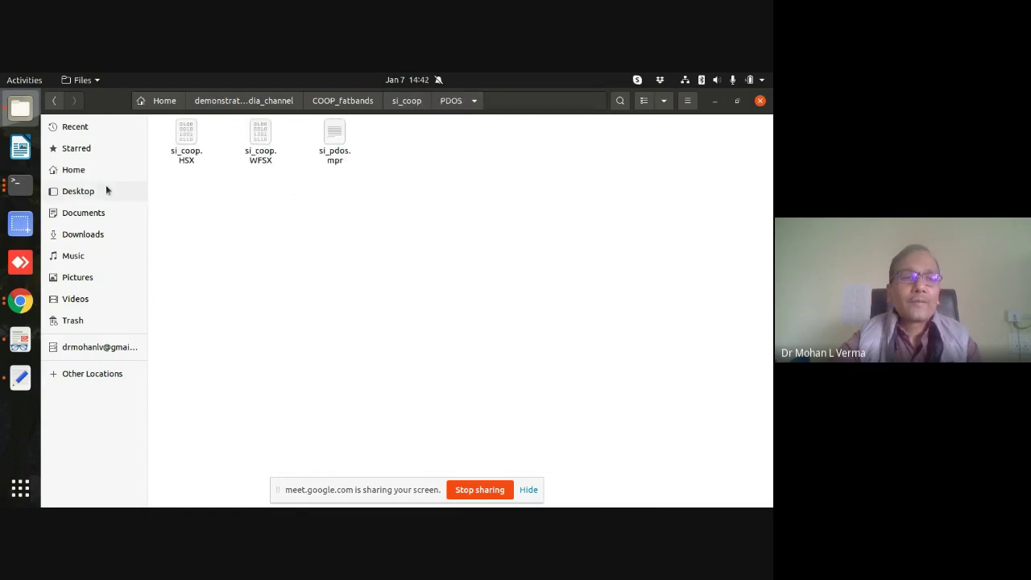
# - Rerun the same mprop command for si_pdos in the PDOS terminal and list the output files with ls
pyautogui.click(15, 184)
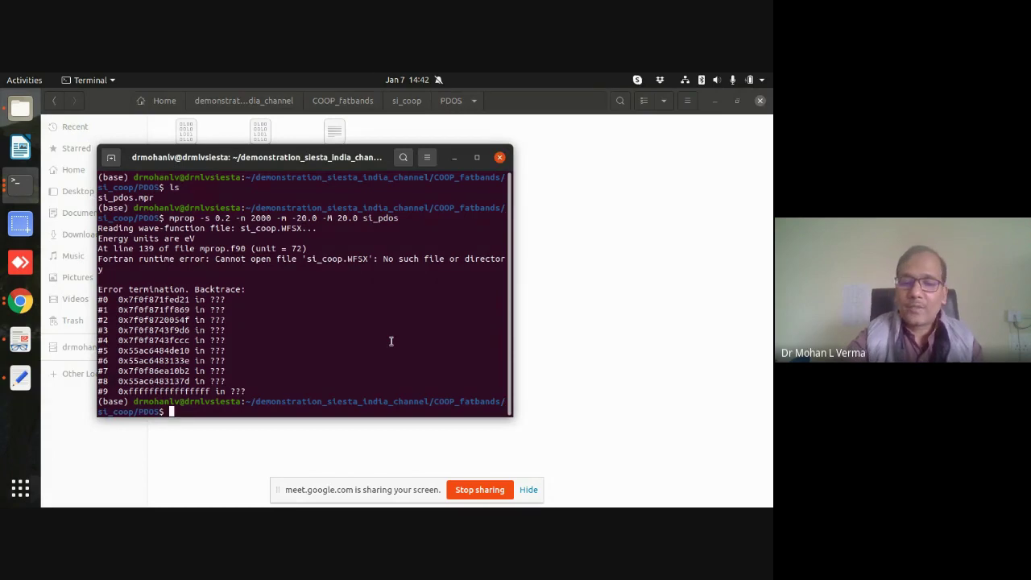
pyautogui.press('Up')
pyautogui.press('Return')
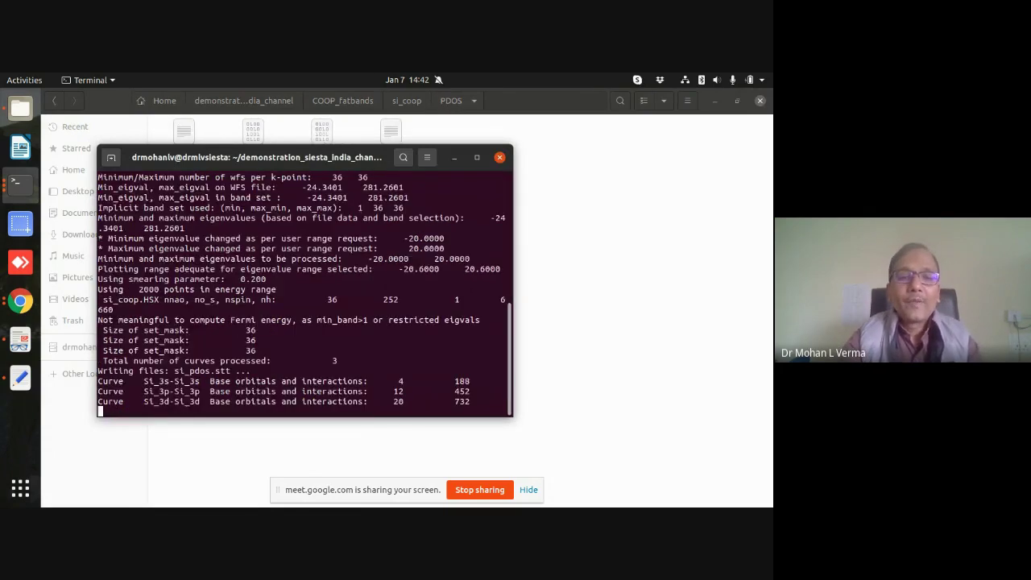
pyautogui.write('ls')
pyautogui.press('Return')
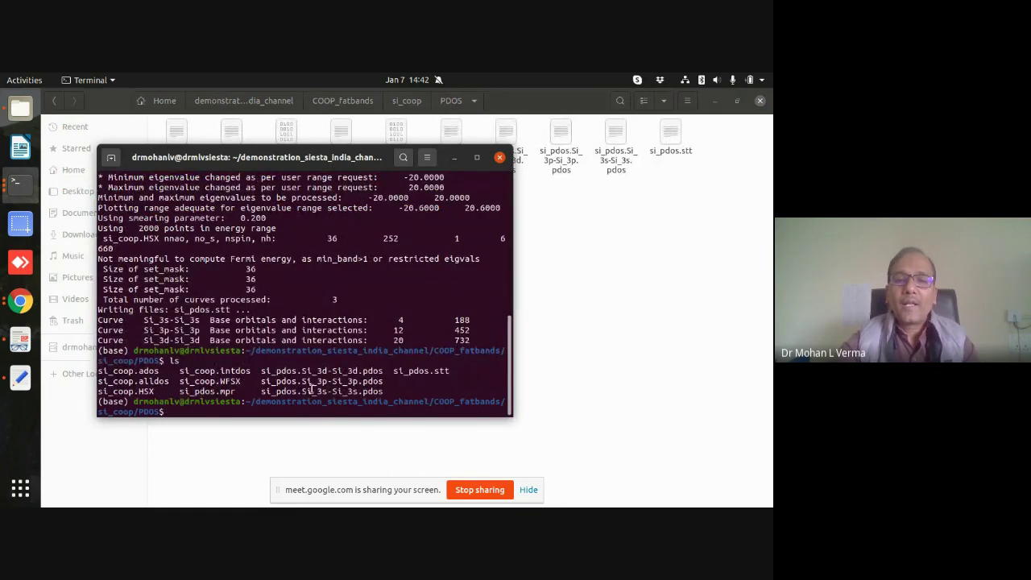
# - Browse from si_coop up to COOP_fatbands and into the COOP_CoO_bb subfolder of CoO_bb
pyautogui.click(580, 324)
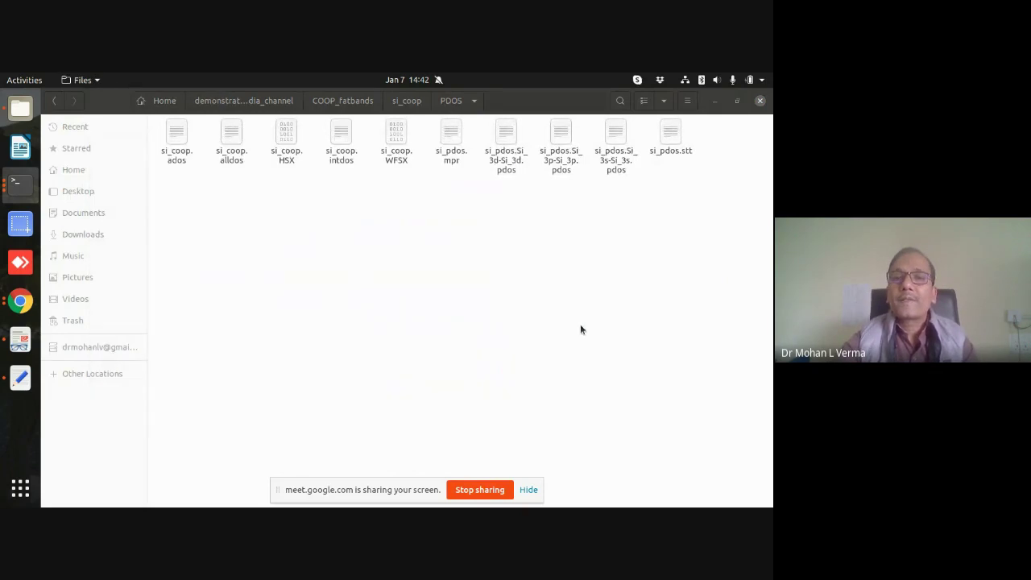
pyautogui.click(406, 103)
pyautogui.click(348, 104)
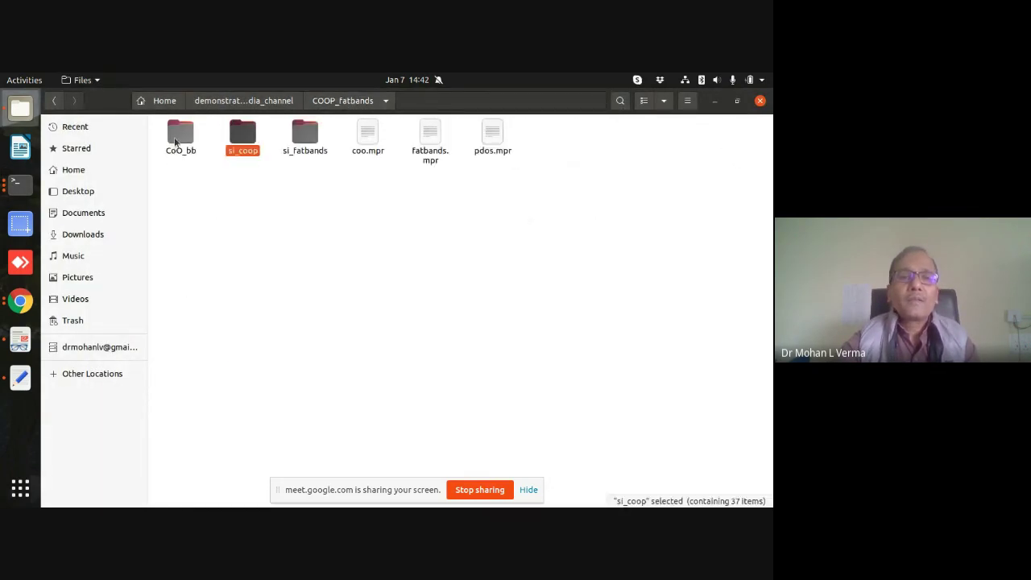
pyautogui.doubleClick(174, 142)
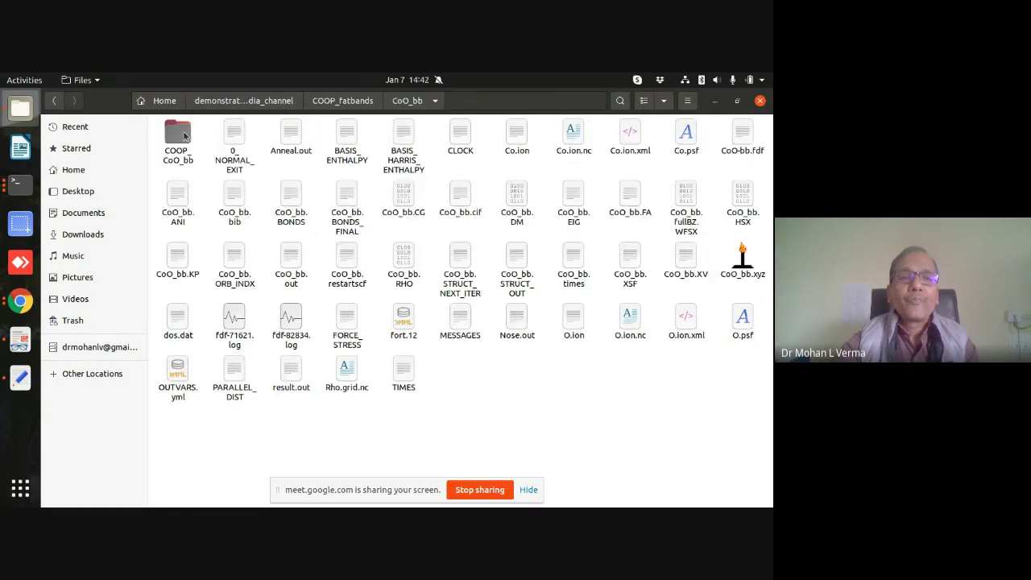
pyautogui.doubleClick(184, 136)
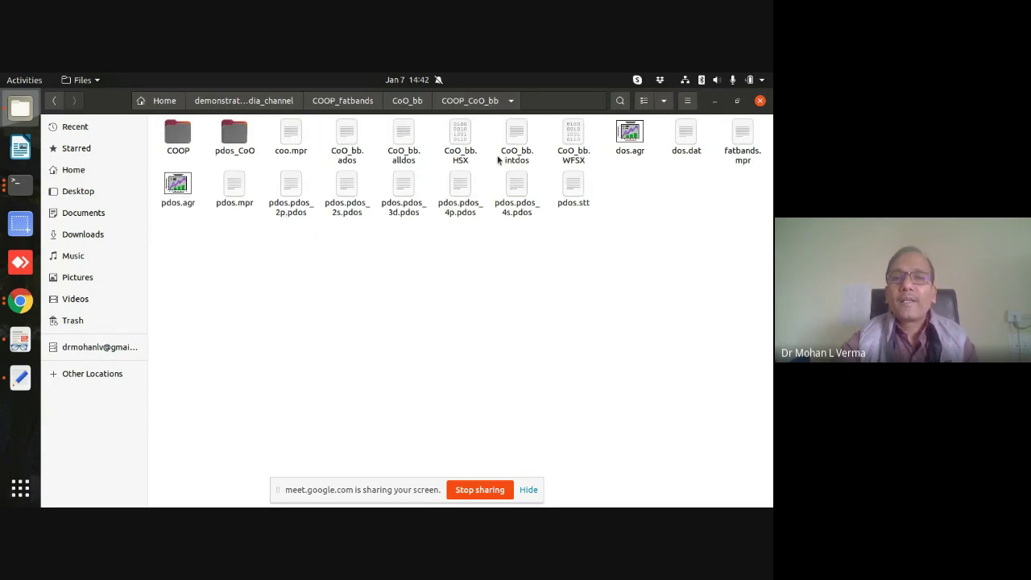
# - Return to the CoO_bb folder and locate the CoO_bb.HSX and CoO_bb.fullBZ.WFSX files
pyautogui.click(410, 103)
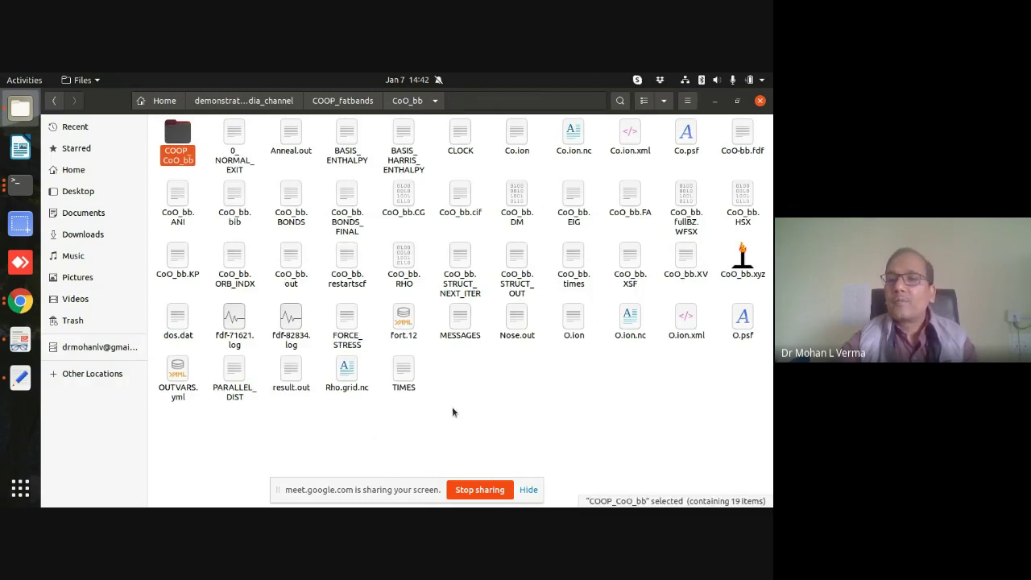
pyautogui.click(475, 233)
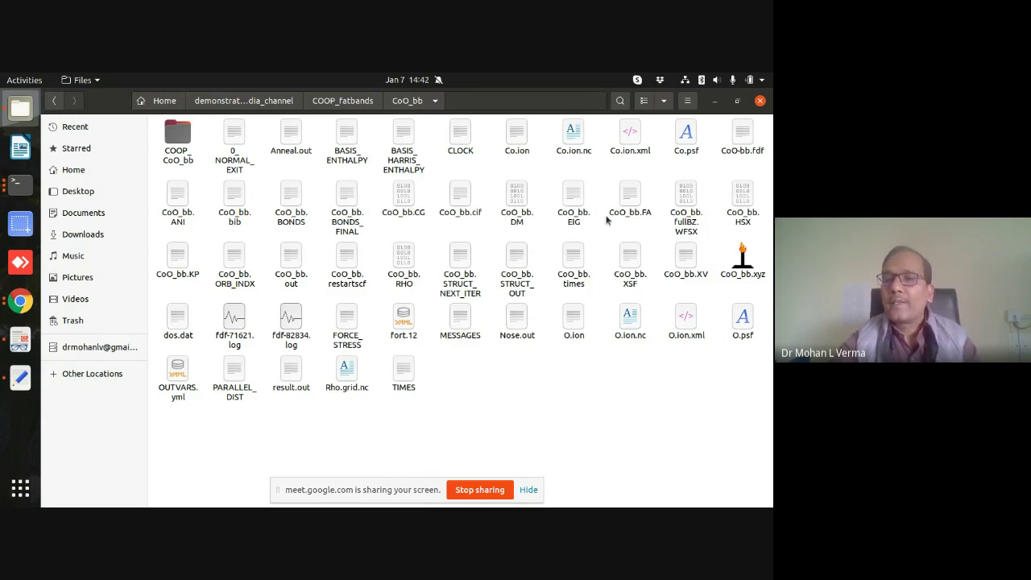
pyautogui.click(691, 229)
pyautogui.click(746, 225)
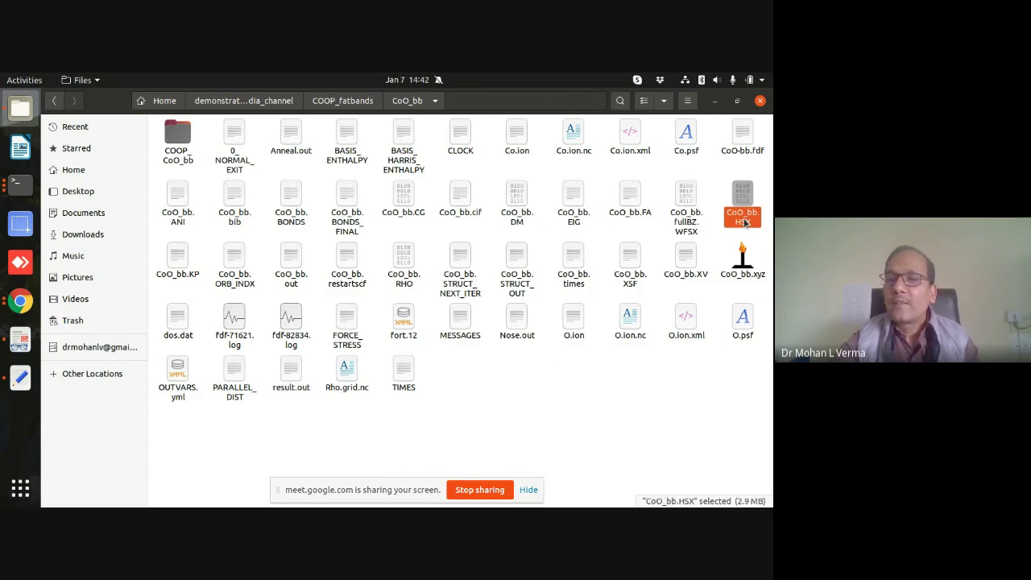
pyautogui.click(684, 185)
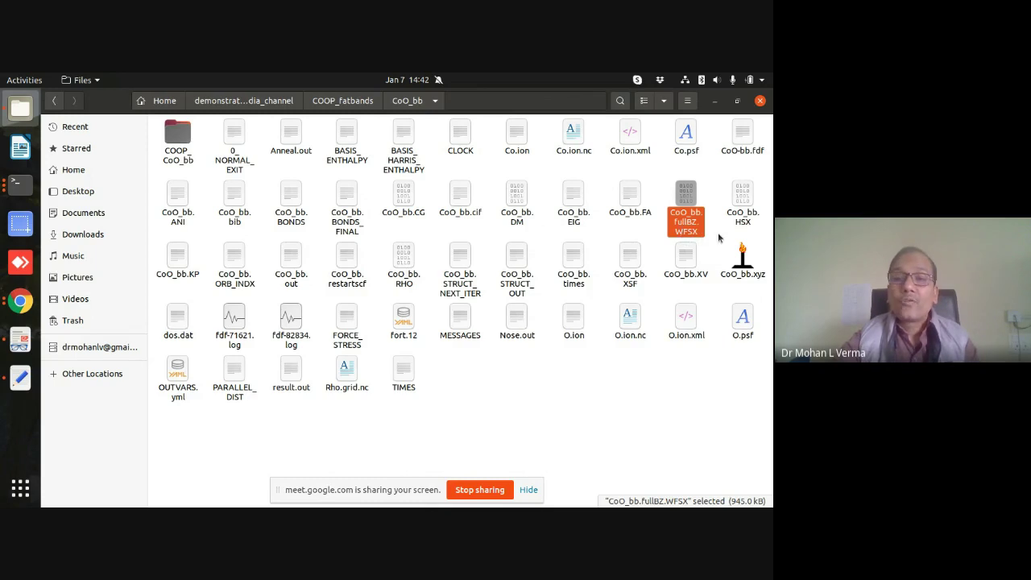
# - Open the COOP subfolder of COOP_CoO_bb under demonstration_siesta_india_channel/COOP_fatbands/CoO_bb
pyautogui.doubleClick(179, 137)
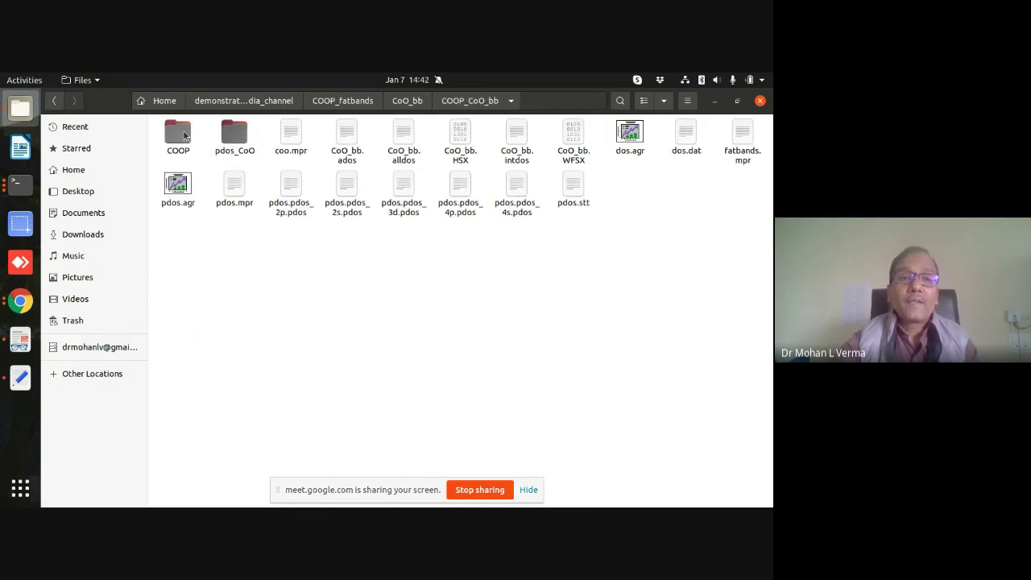
pyautogui.click(183, 105)
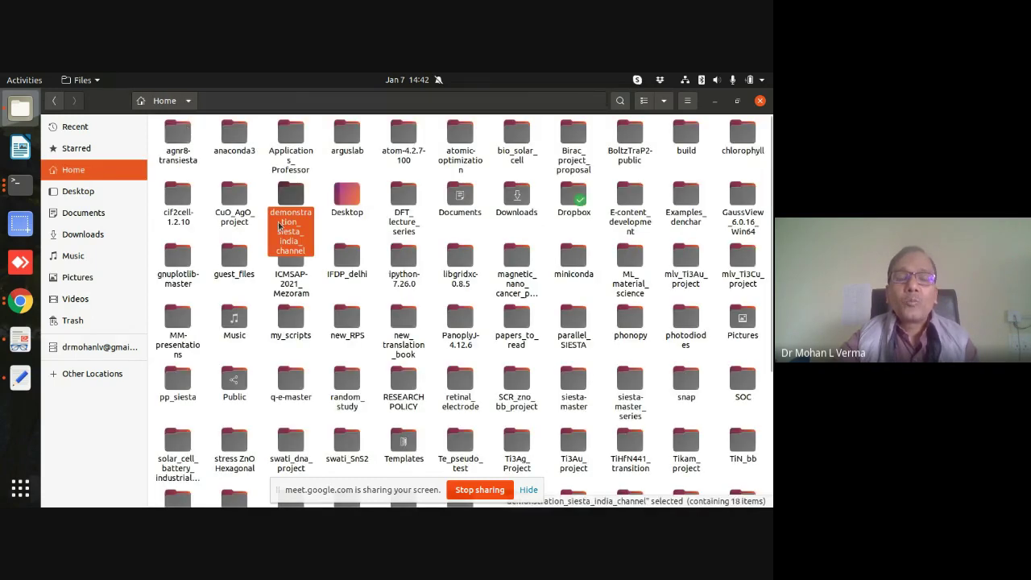
pyautogui.doubleClick(280, 227)
pyautogui.click(299, 148)
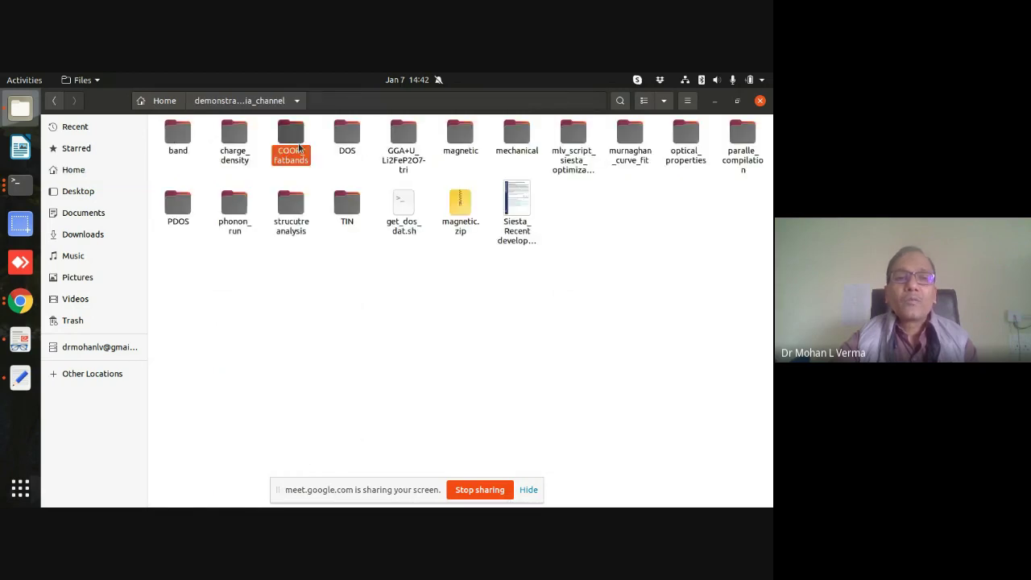
pyautogui.doubleClick(299, 147)
pyautogui.doubleClick(184, 136)
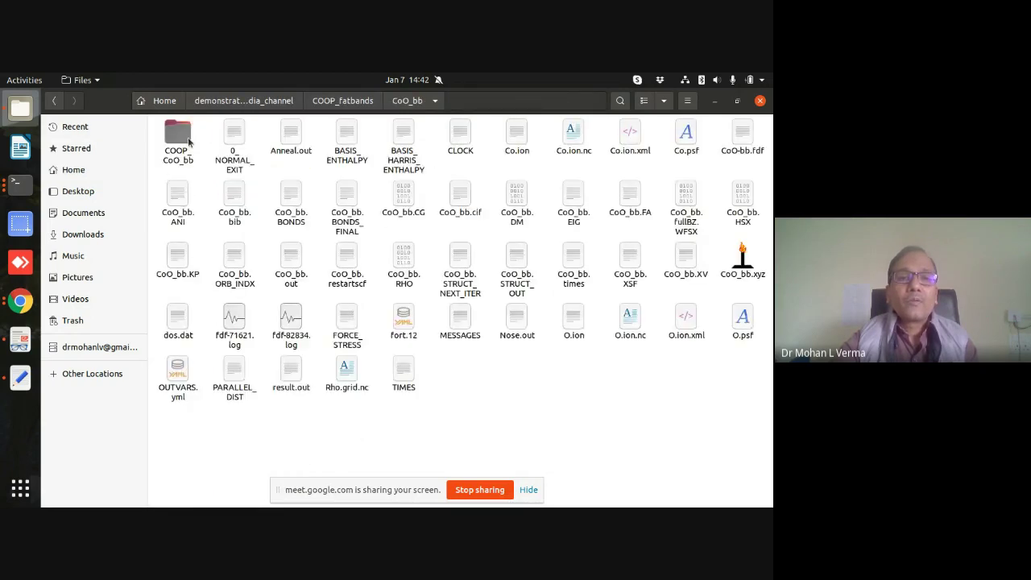
pyautogui.doubleClick(188, 141)
pyautogui.click(178, 137)
pyautogui.doubleClick(179, 137)
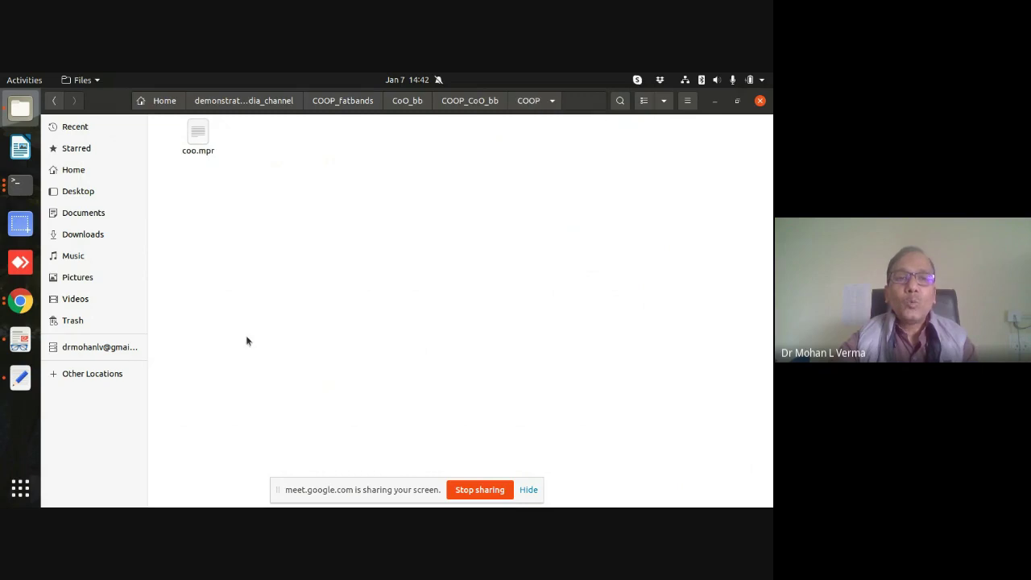
# - Copy the CoO_bb.fullBZ.WFSX and CoO_bb.HSX files from the parent CoO_bb folder
pyautogui.click(475, 102)
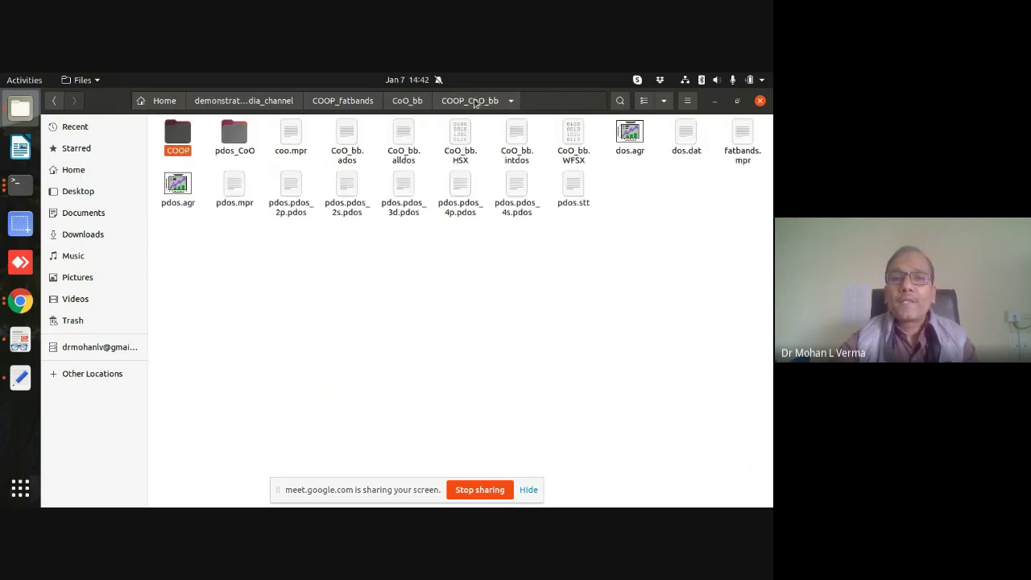
pyautogui.click(410, 102)
pyautogui.click(688, 297)
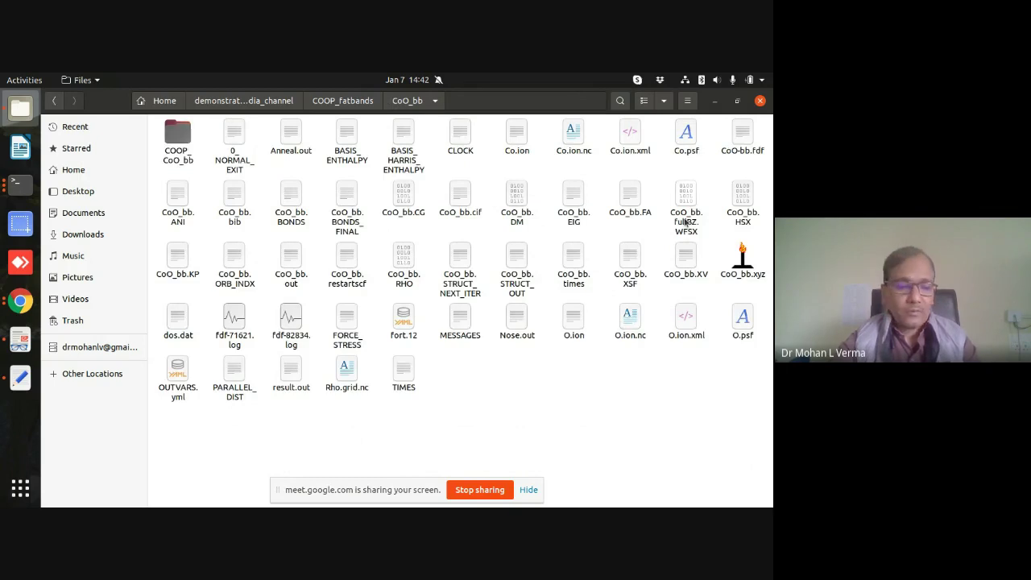
pyautogui.click(686, 221)
pyautogui.keyDown('ctrl'); pyautogui.click(741, 211); pyautogui.keyUp('ctrl')
pyautogui.rightClick(740, 215)
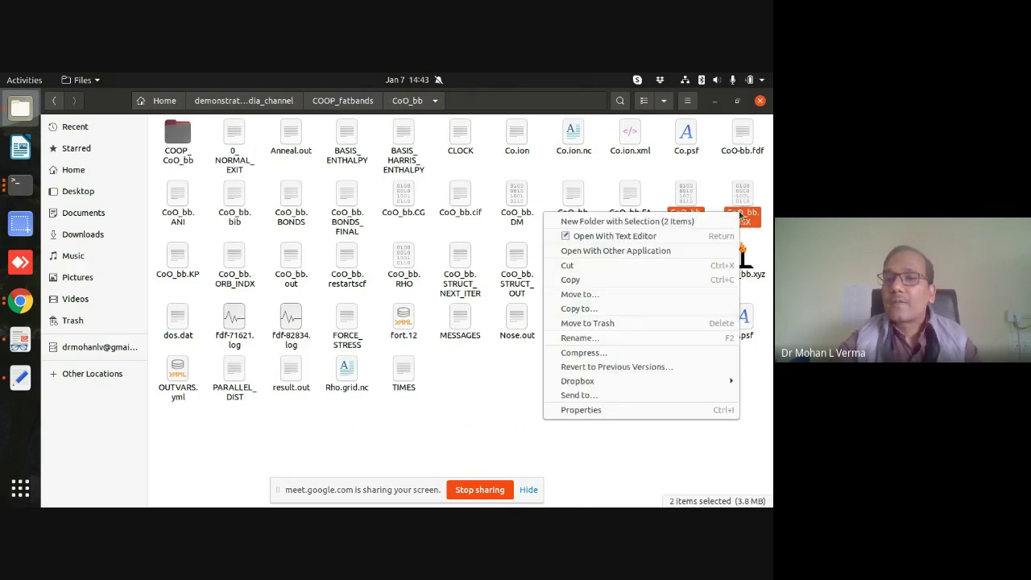
pyautogui.click(623, 275)
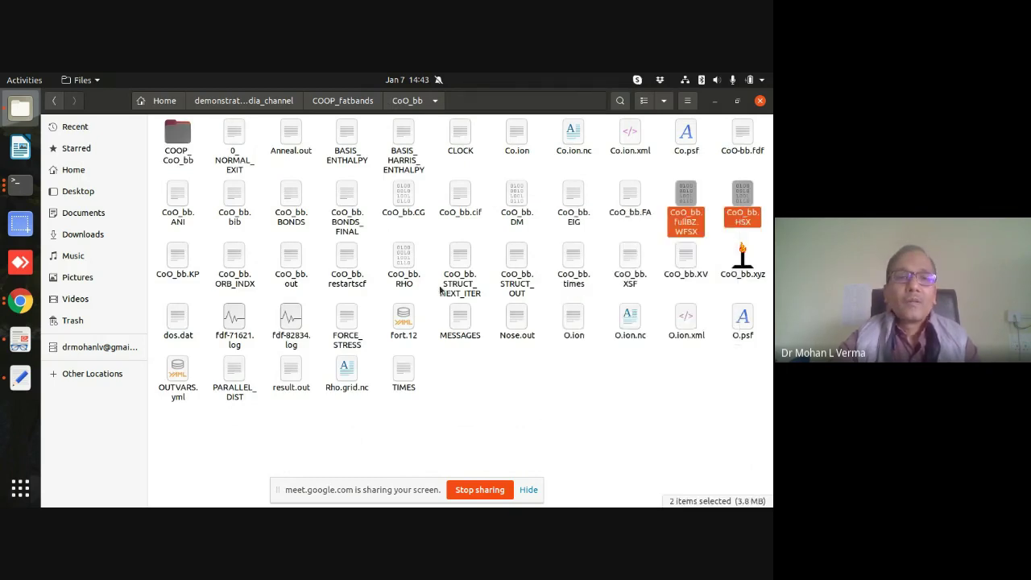
# - Paste the copied files into both the COOP and pdos_CoO subfolders of COOP_CoO_bb and open the COOP folder
pyautogui.doubleClick(177, 137)
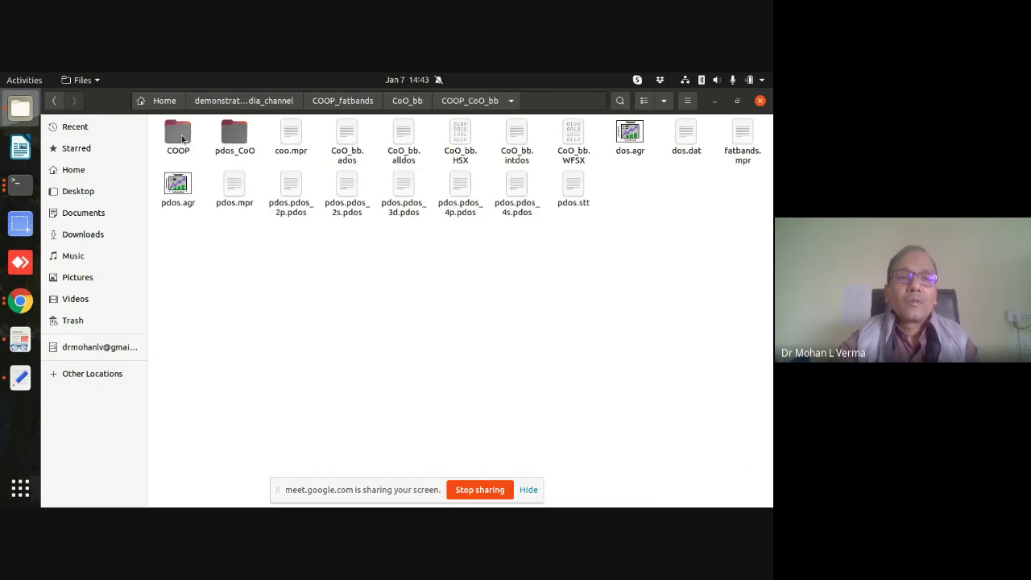
pyautogui.rightClick(181, 139)
pyautogui.click(195, 233)
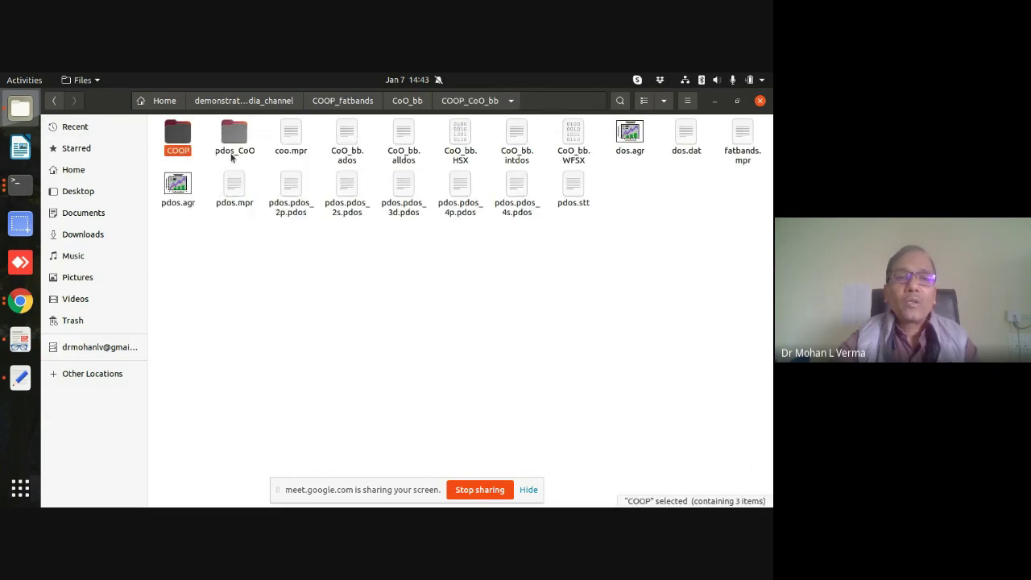
pyautogui.rightClick(230, 144)
pyautogui.click(253, 235)
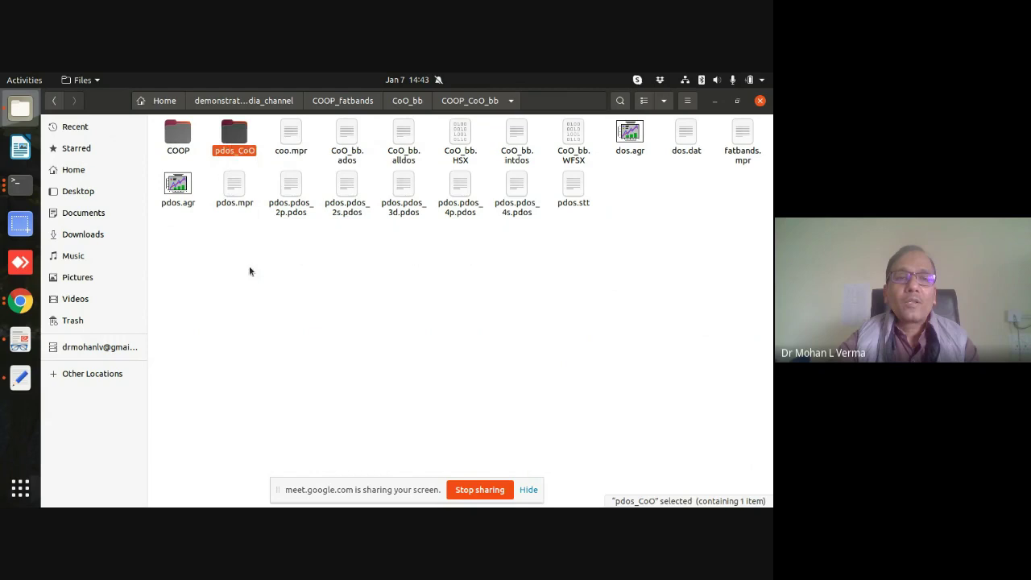
pyautogui.click(174, 143)
pyautogui.doubleClick(174, 143)
pyautogui.click(203, 241)
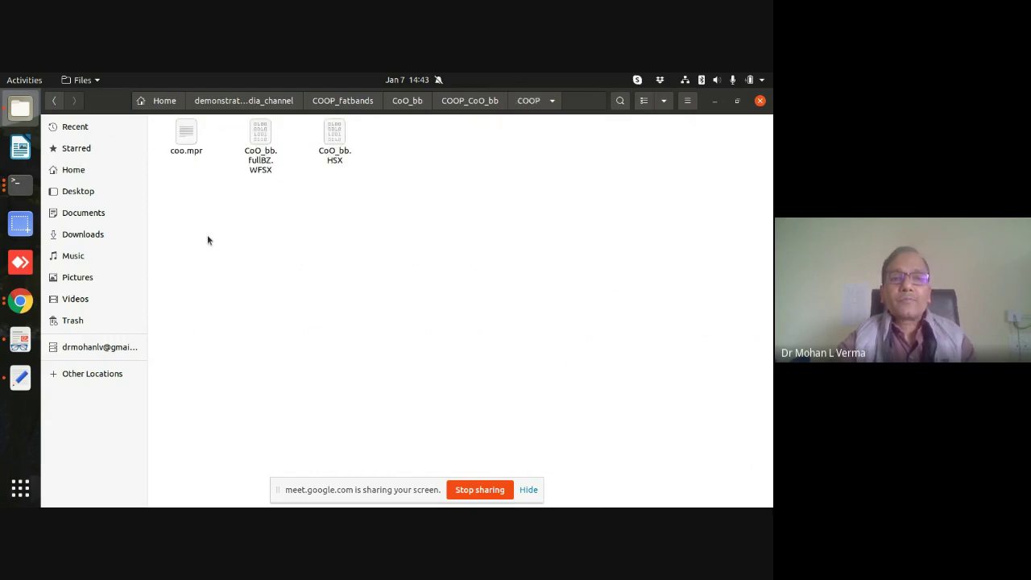
# - Rename CoO_bb.fullBZ.WFSX in the COOP folder as CoO_bb.WFSX
pyautogui.rightClick(255, 165)
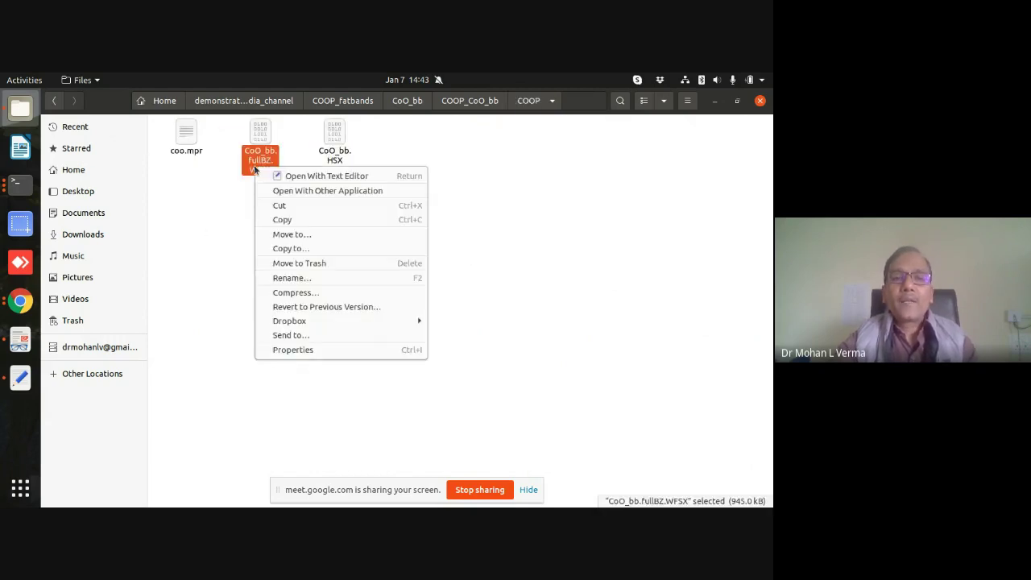
pyautogui.click(280, 281)
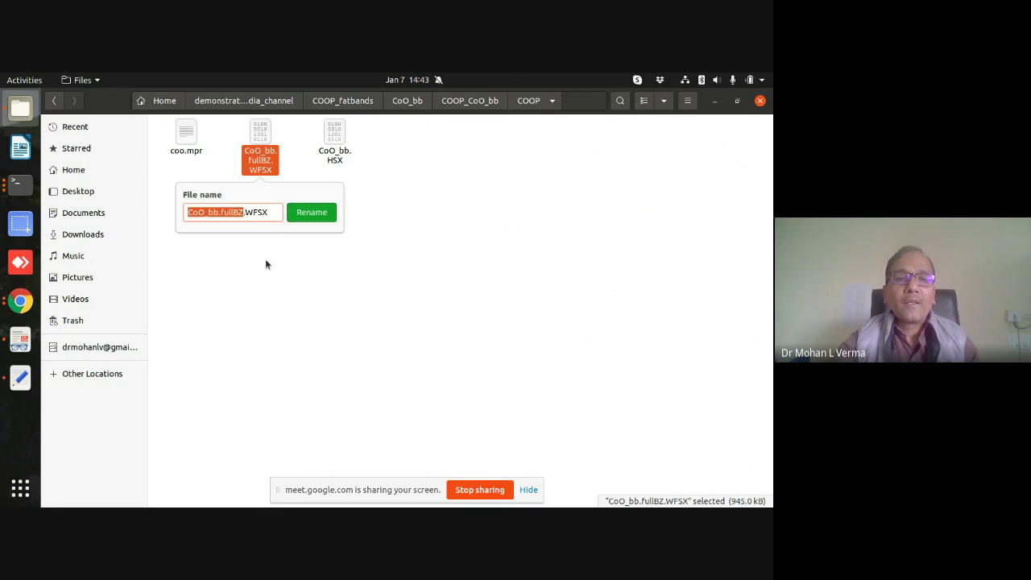
pyautogui.click(222, 213)
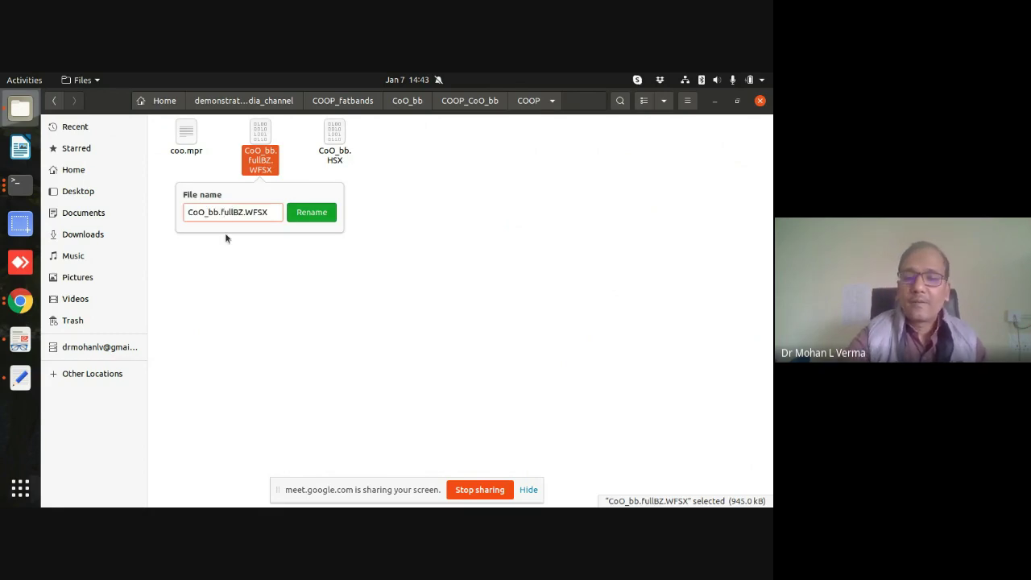
pyautogui.press('Delete')
pyautogui.press('Delete')
pyautogui.press('Delete')
pyautogui.press('Delete')
pyautogui.press('Delete')
pyautogui.press('Delete')
pyautogui.press('Delete')
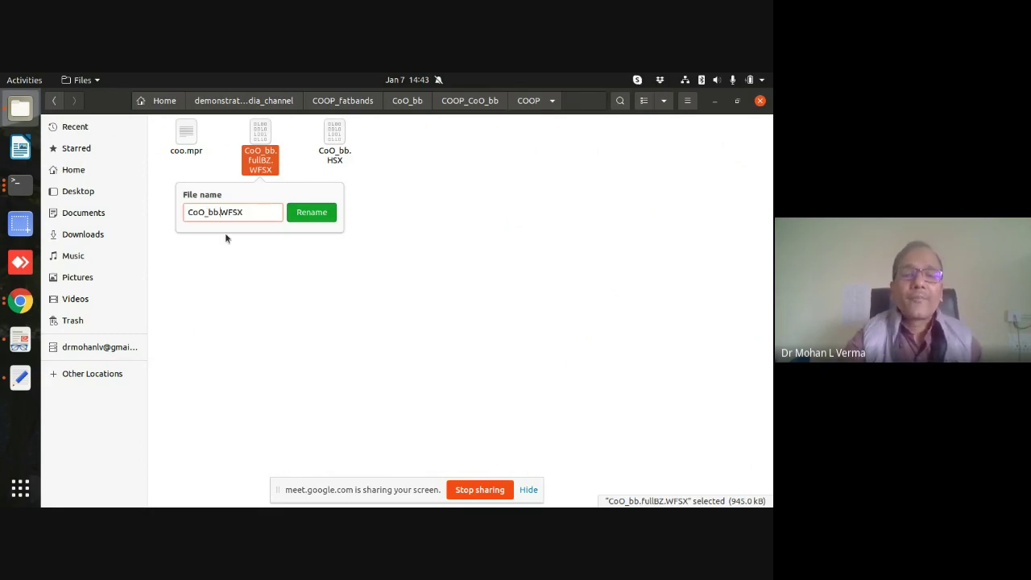
pyautogui.click(308, 219)
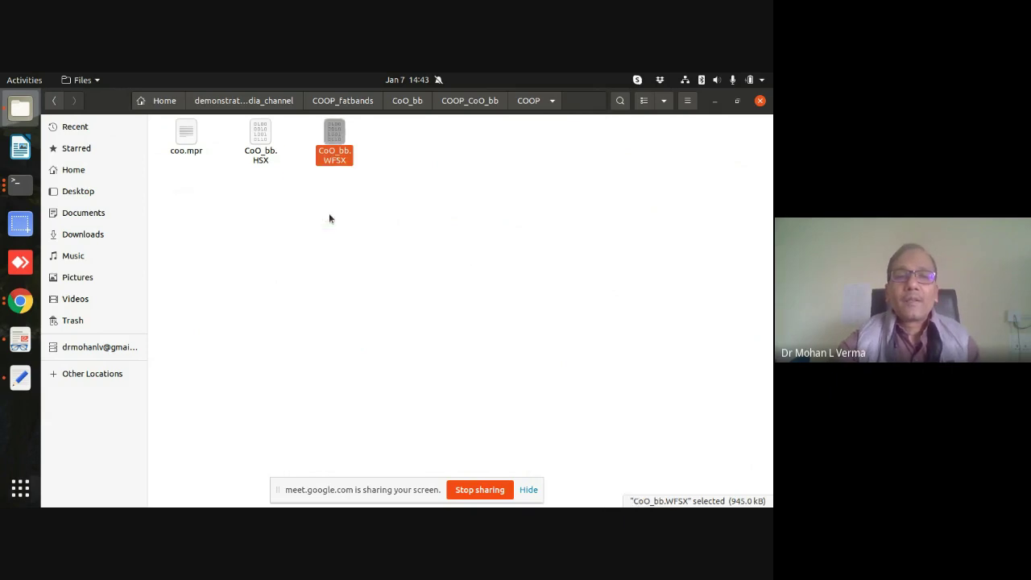
# - Open coo.mpr in the text editor, review its Co and O orbital-pair curve definitions, and minimise the editor
pyautogui.click(186, 153)
pyautogui.doubleClick(187, 153)
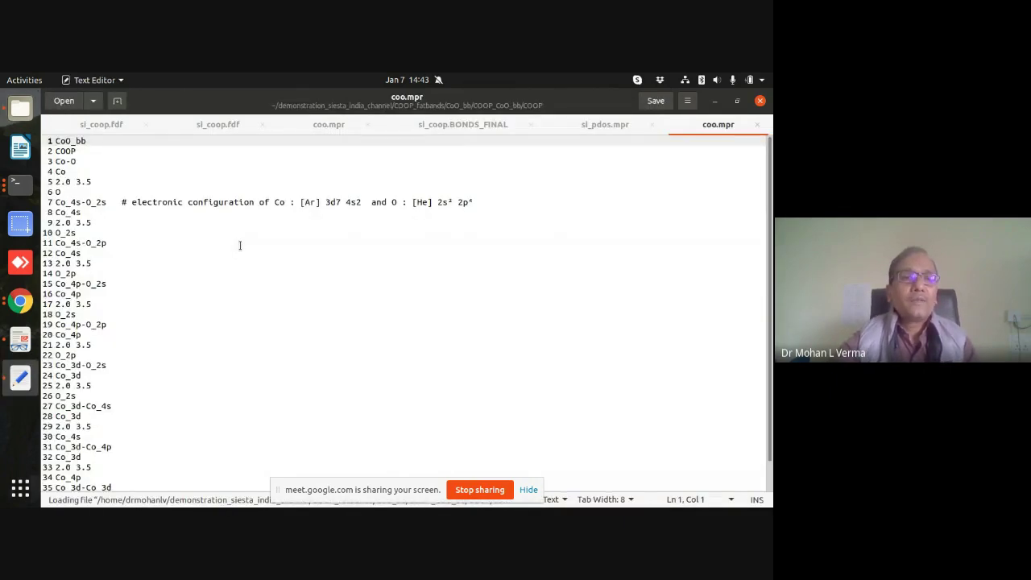
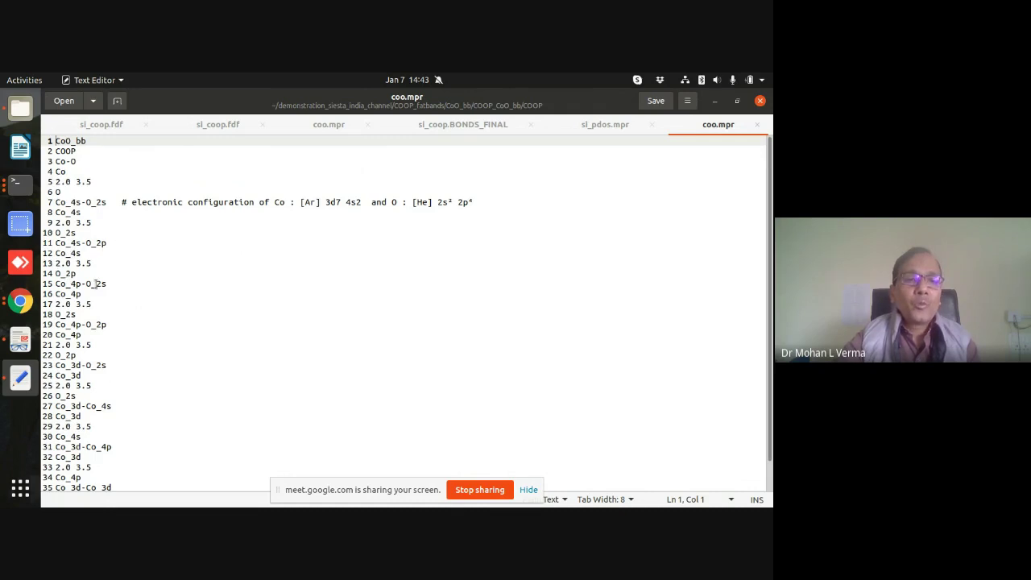
pyautogui.scroll(-1, 96, 284)
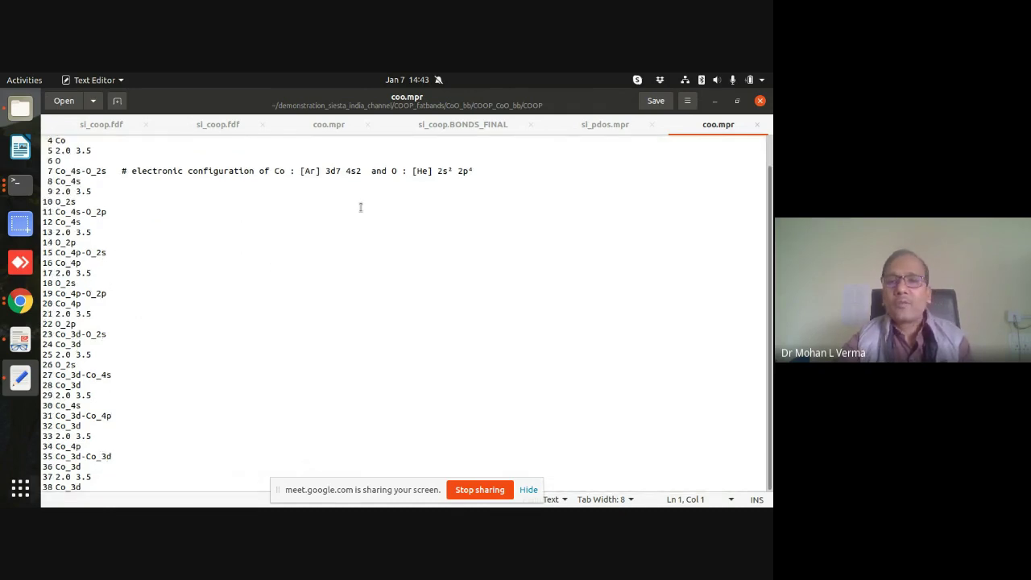
pyautogui.click(715, 100)
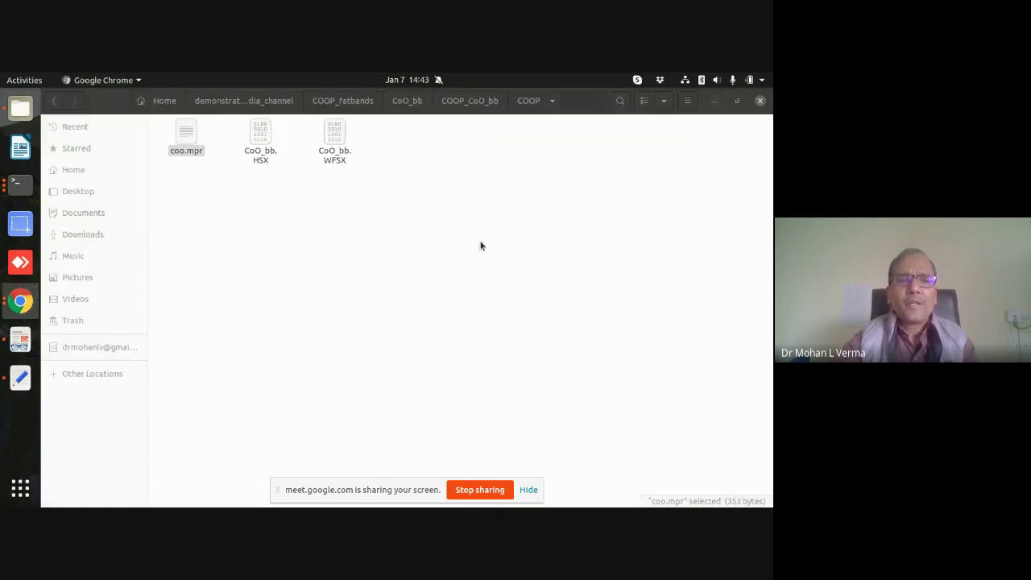
# - Open a terminal in the COOP folder and list its files with ls
pyautogui.rightClick(309, 232)
pyautogui.click(360, 310)
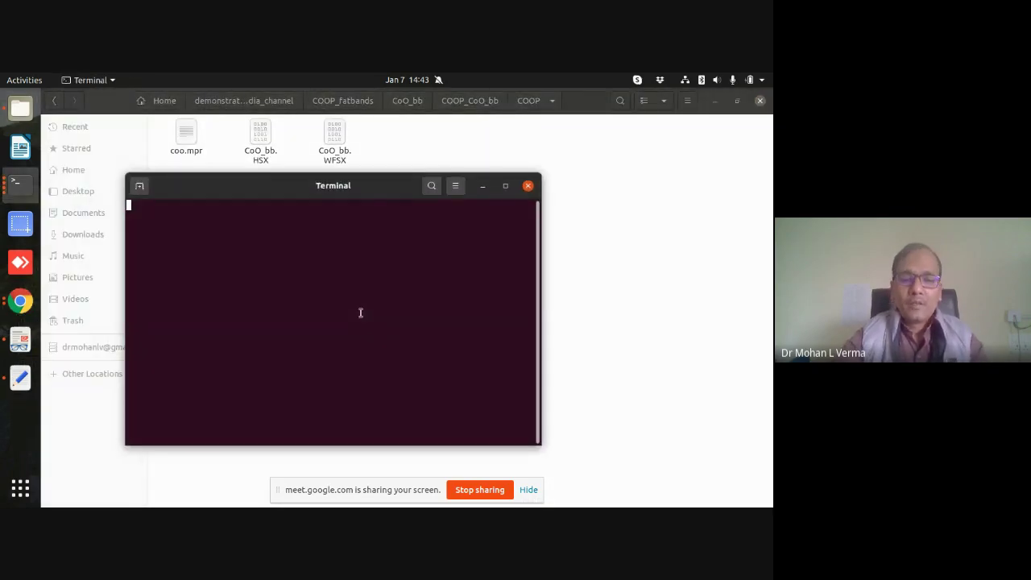
pyautogui.write('ls')
pyautogui.press('Return')
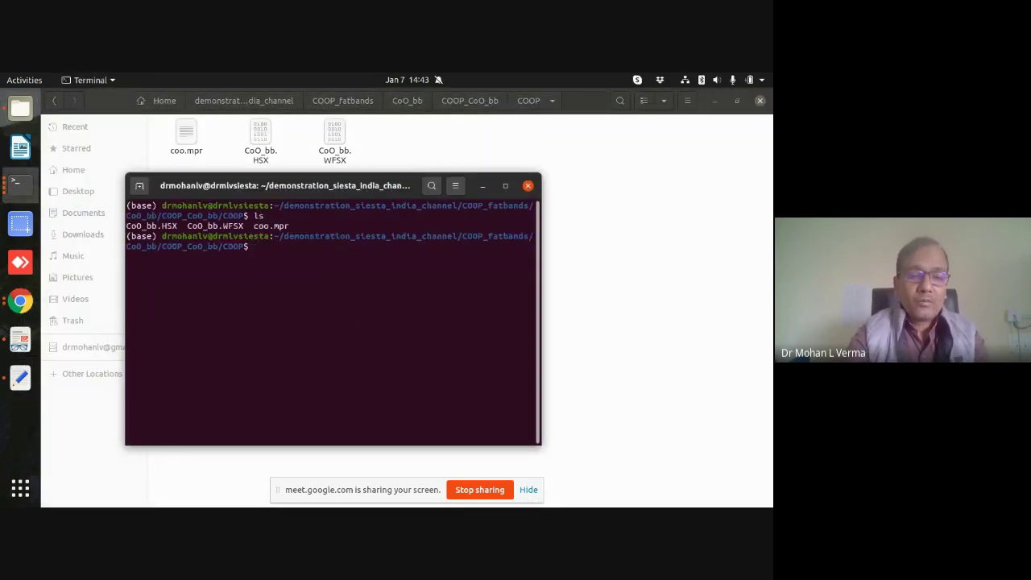
# - Run "mprop -s 0.2 -n 2000 -m -20.0 -M 20.0 coo" and list the output files with ls
pyautogui.write('mpro')
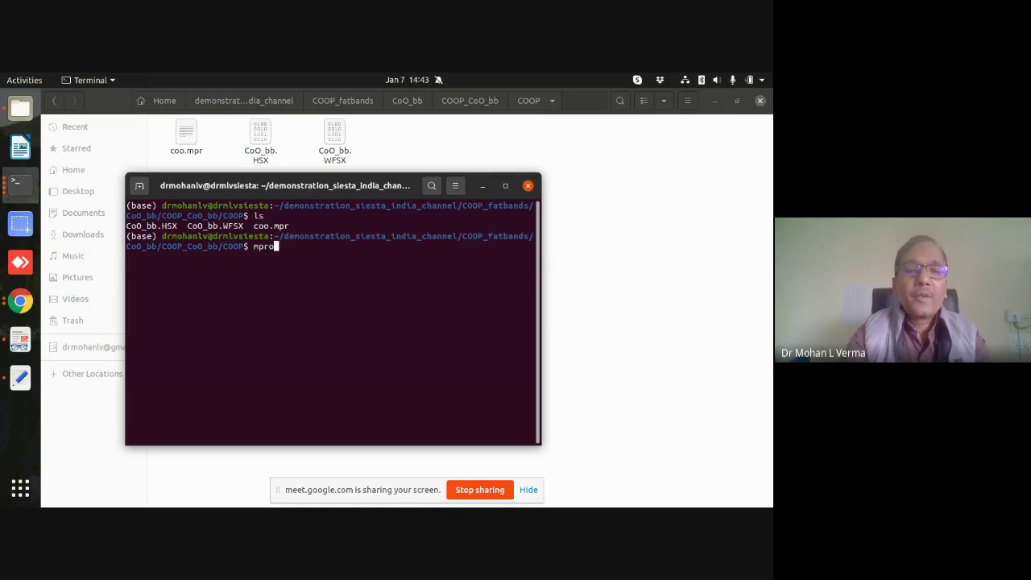
pyautogui.write('p -s ')
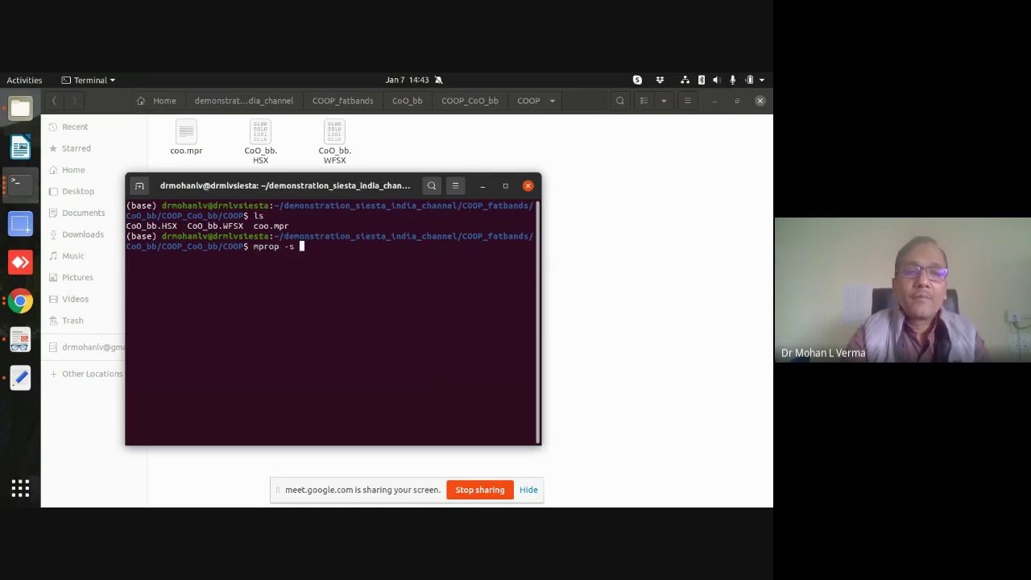
pyautogui.write('0.2 ')
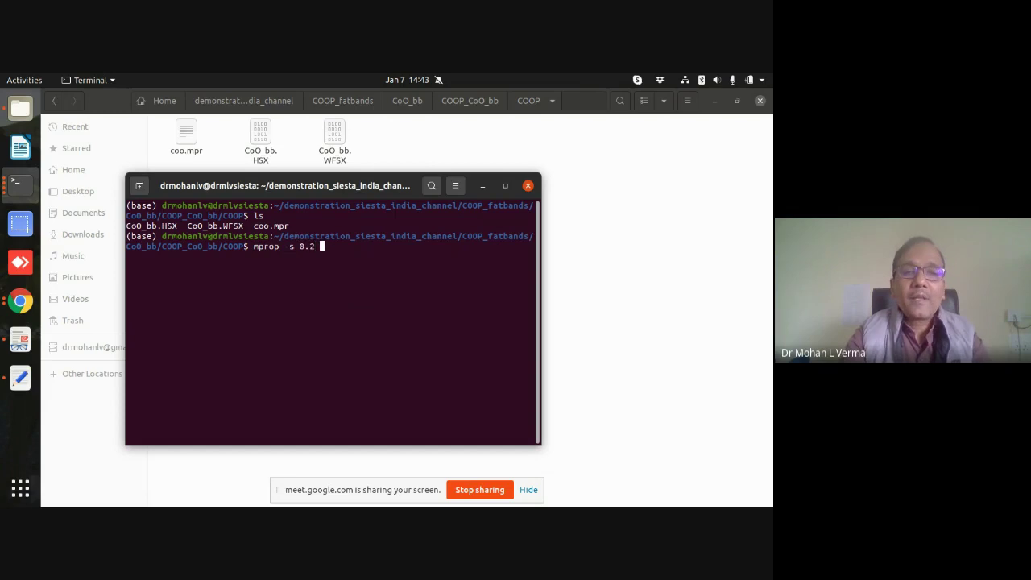
pyautogui.write('-n ')
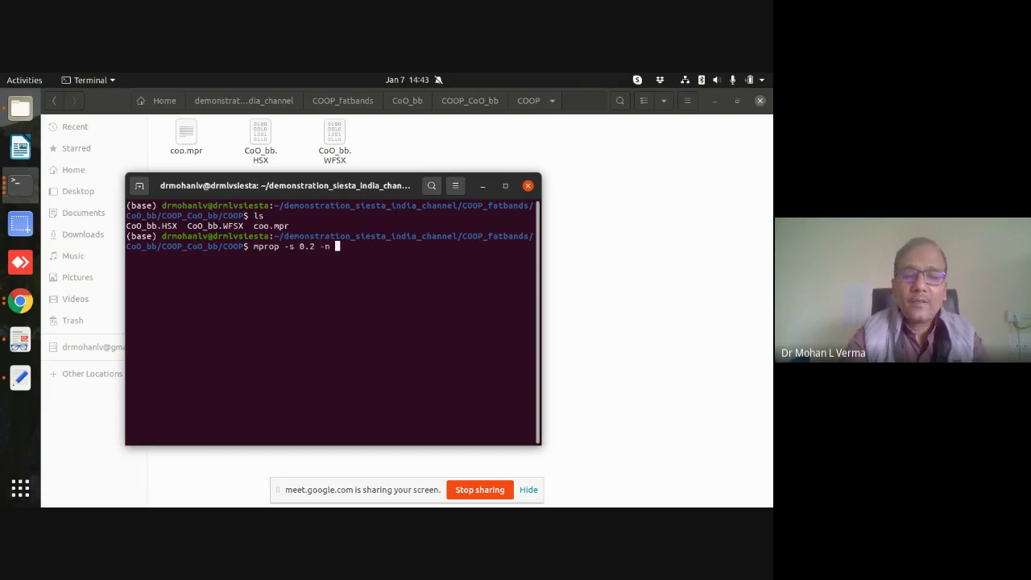
pyautogui.write('2000 -')
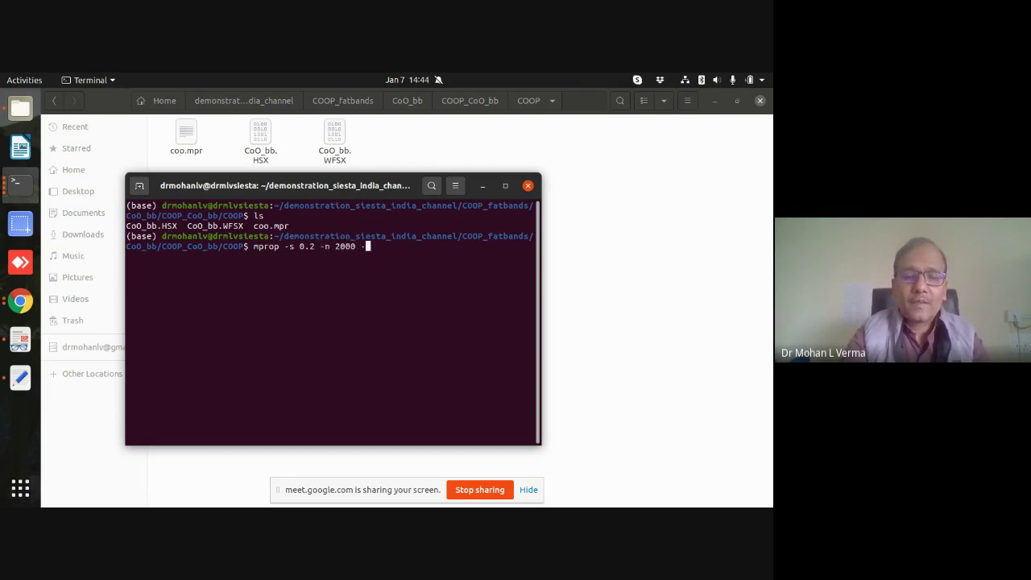
pyautogui.write('m -20.0')
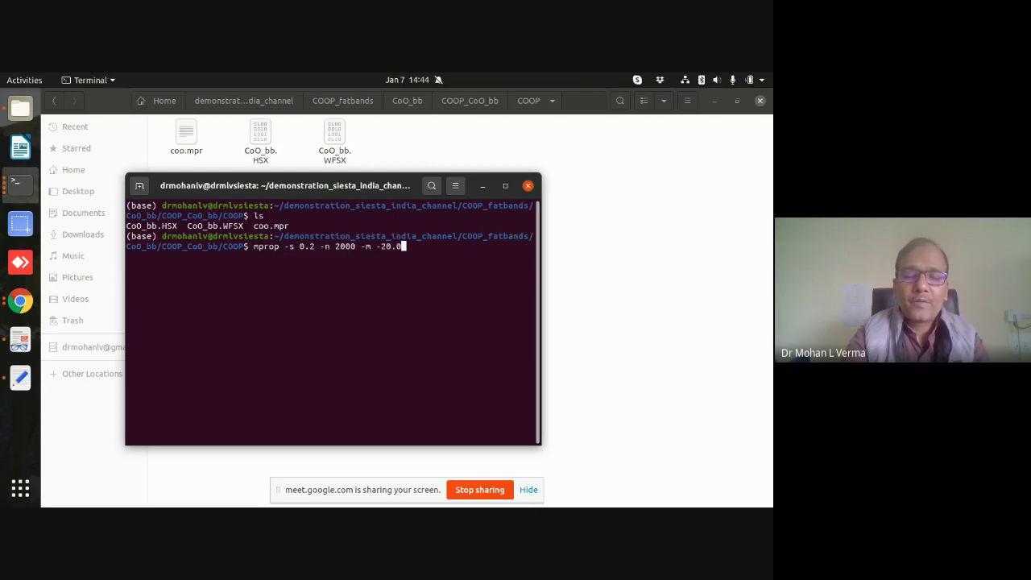
pyautogui.write(' -M 2')
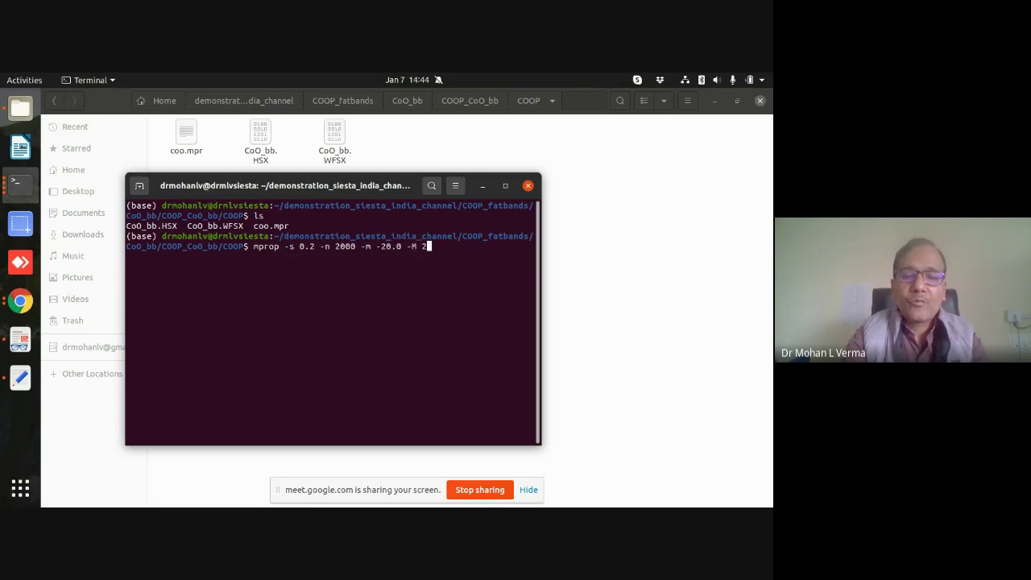
pyautogui.write('0.0 ')
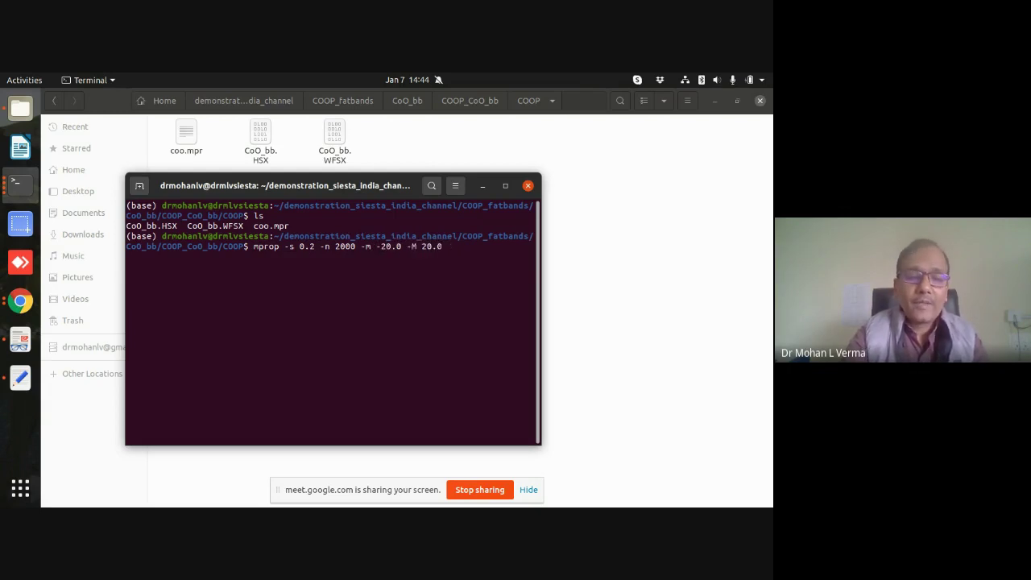
pyautogui.write('coo')
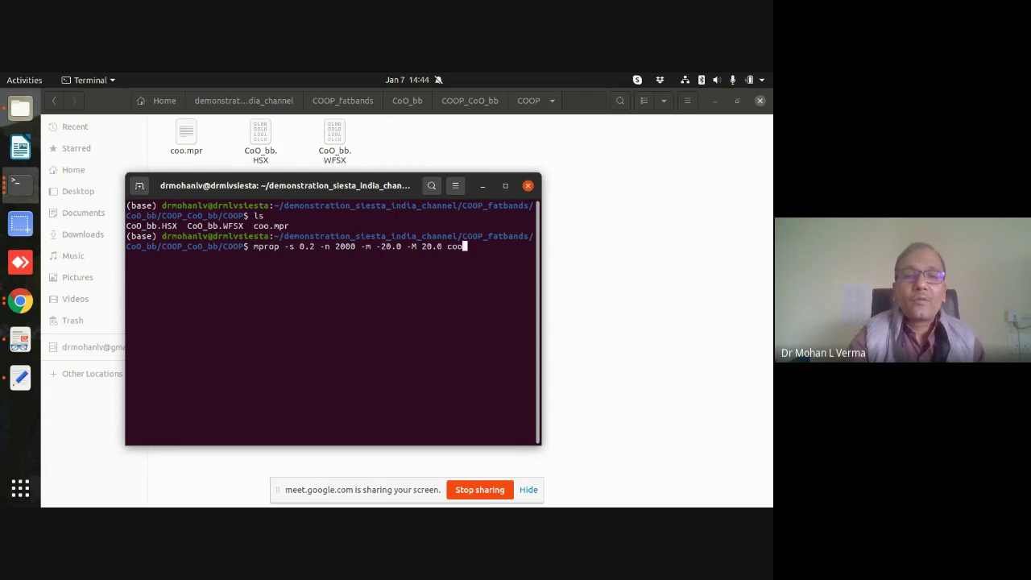
pyautogui.press('Return')
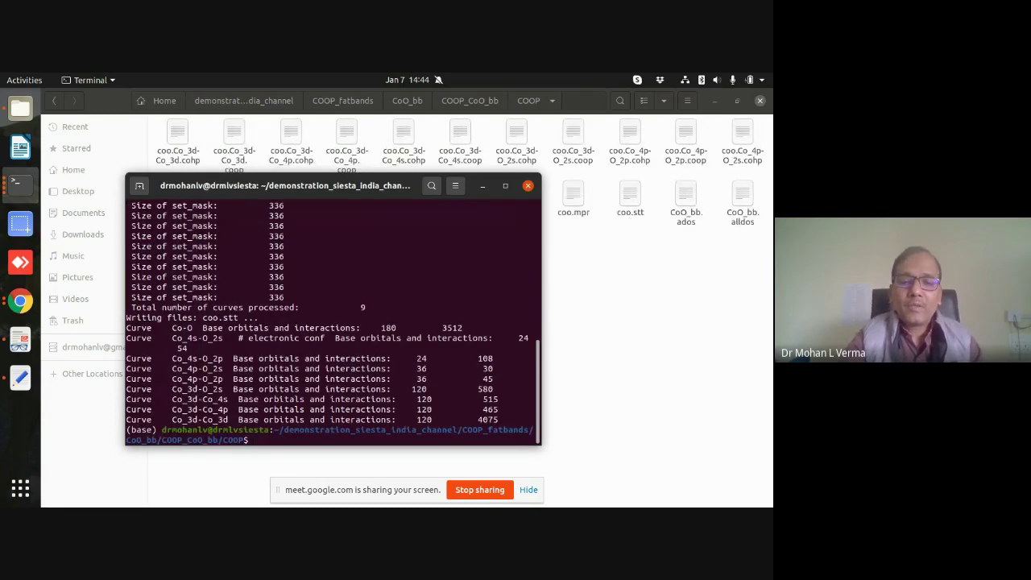
pyautogui.write('ls')
pyautogui.press('Return')
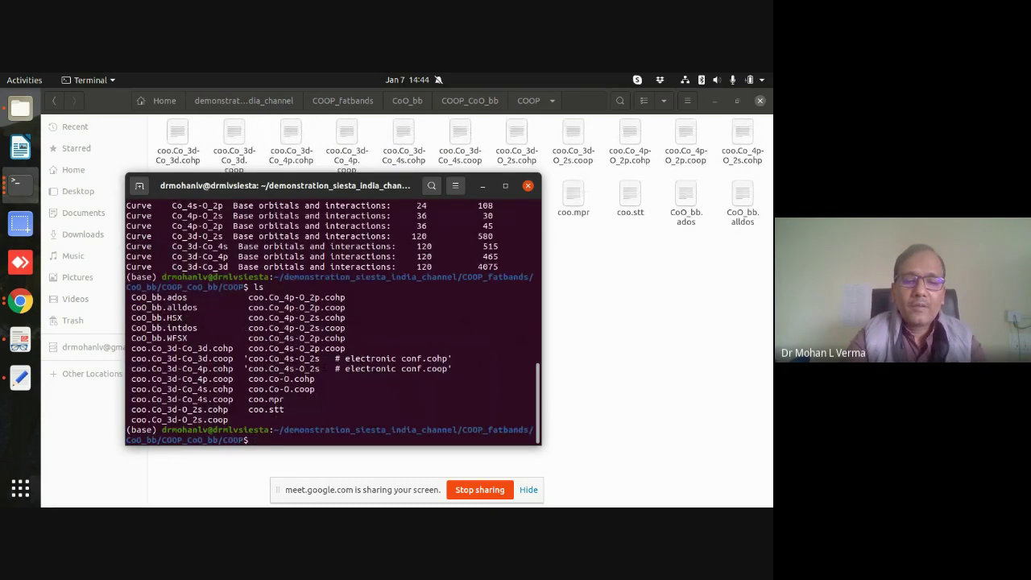
# - Plot coo.Co-O.coop with xmgrace, copying the file name from the terminal's file listing
pyautogui.write('xmgrace')
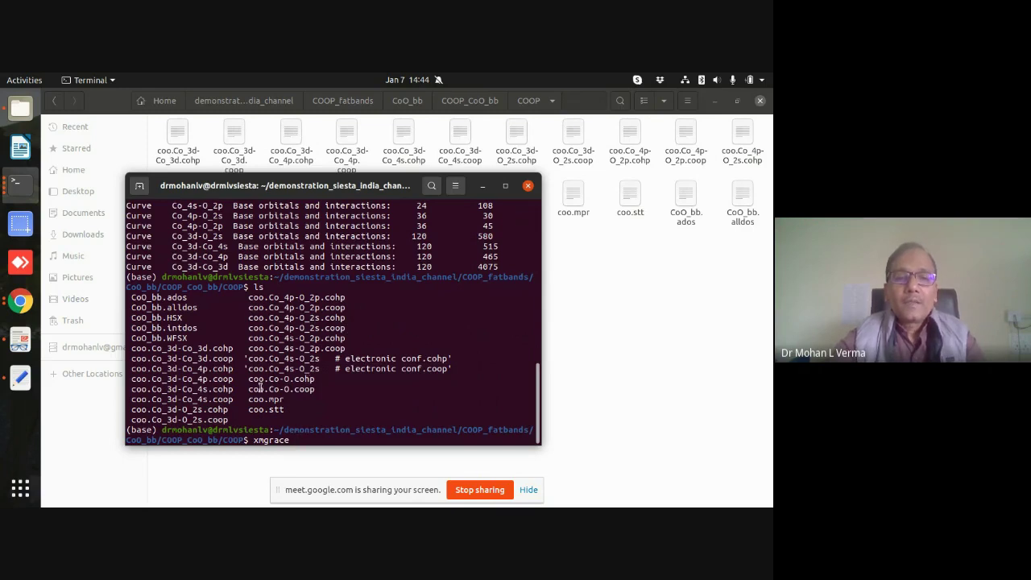
pyautogui.moveTo(248, 391); pyautogui.dragTo(314, 392)
pyautogui.rightClick(314, 393)
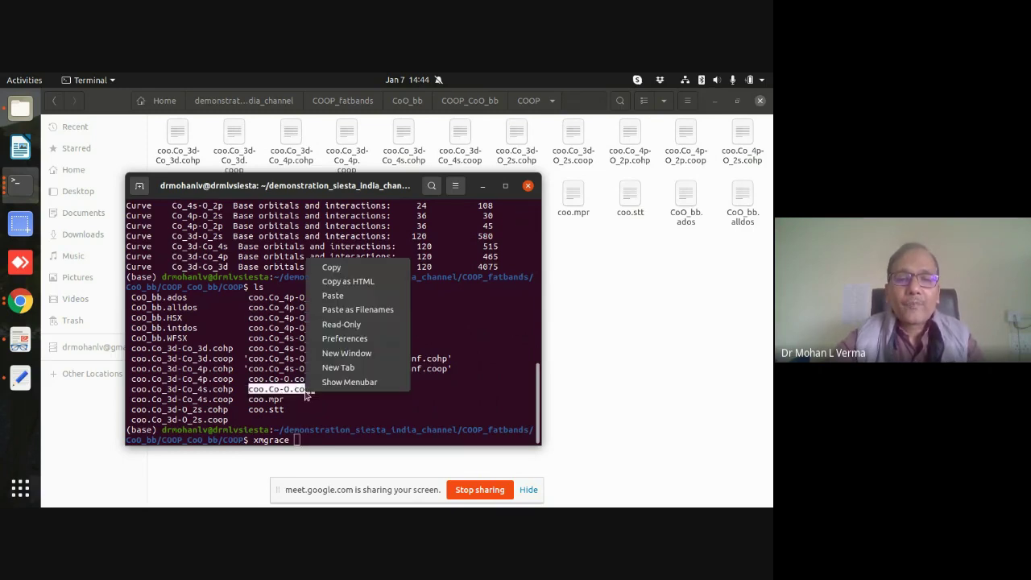
pyautogui.click(354, 277)
pyautogui.click(303, 435)
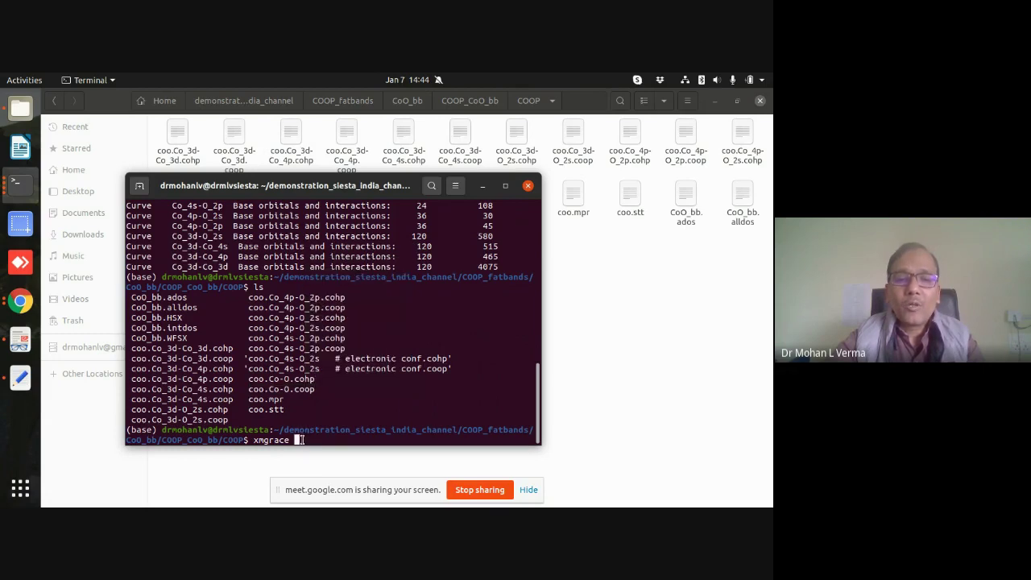
pyautogui.rightClick(310, 435)
pyautogui.click(330, 358)
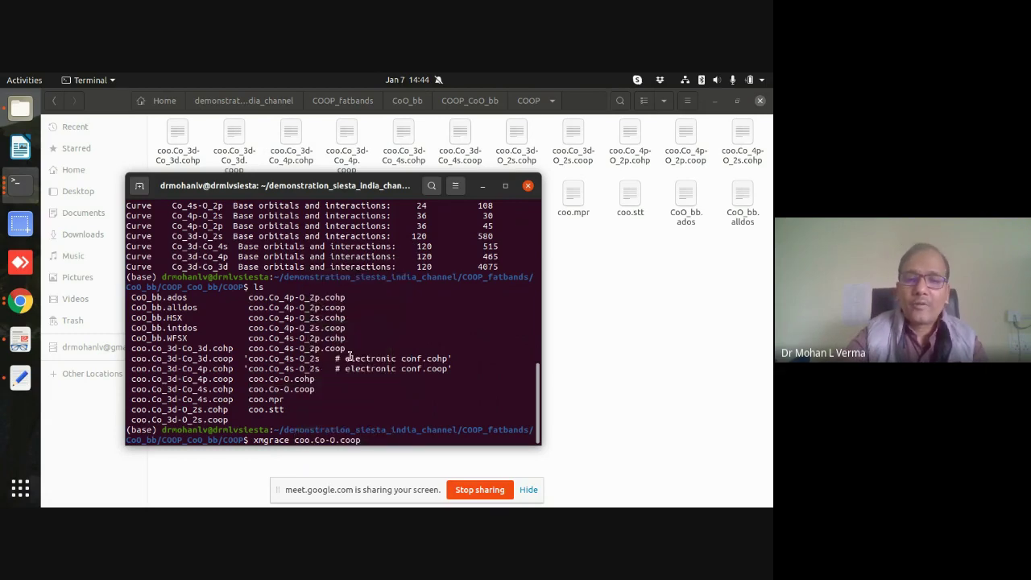
pyautogui.press('Return')
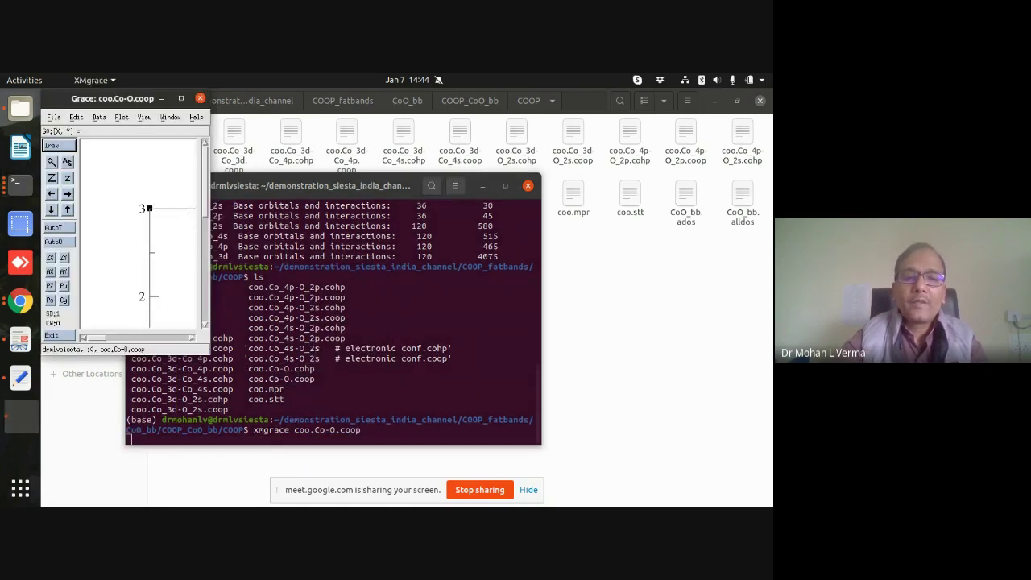
# - Maximise the coo.Co-O.coop plot window, examine the whole Co-O COOP curve, and close the plot
pyautogui.click(180, 99)
pyautogui.scroll(-3, 766, 323)
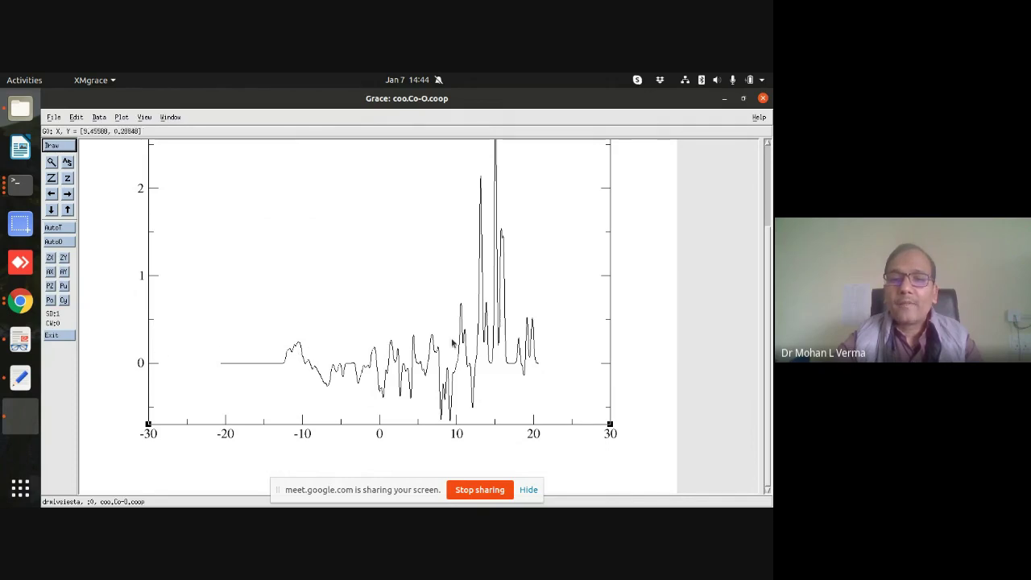
pyautogui.click(763, 98)
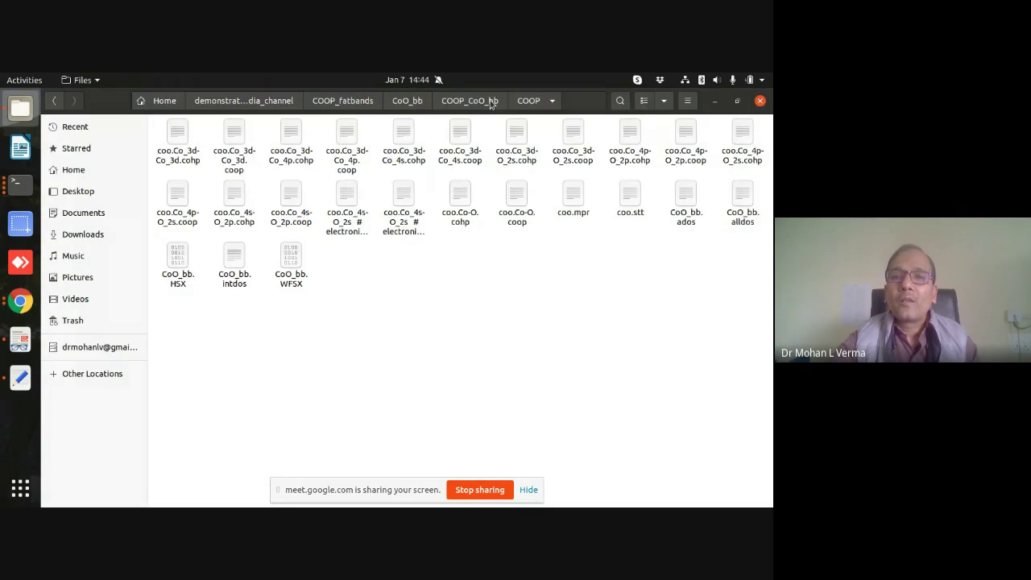
# - In the pdos_CoO folder inside COOP_CoO_bb, rename CoO_bb.fullBZ.WFSX as CoO_bb.WFSX
pyautogui.click(492, 103)
pyautogui.doubleClick(235, 133)
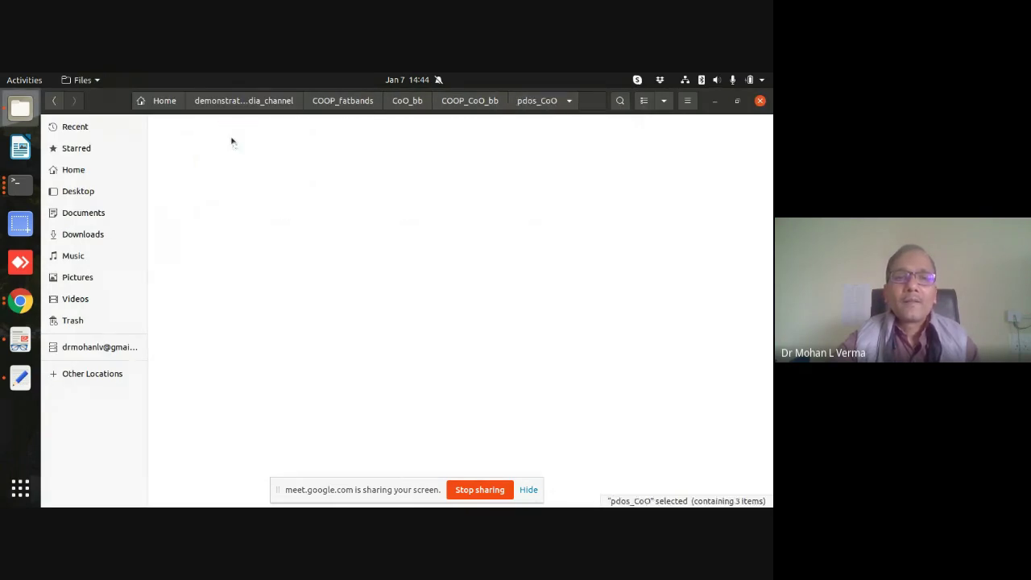
pyautogui.click(259, 257)
pyautogui.rightClick(179, 166)
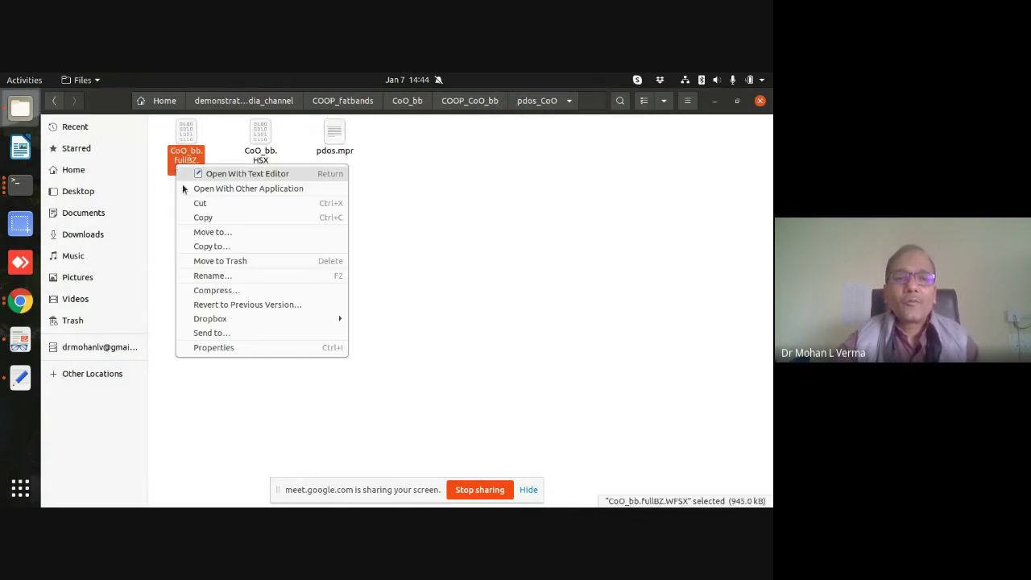
pyautogui.click(212, 275)
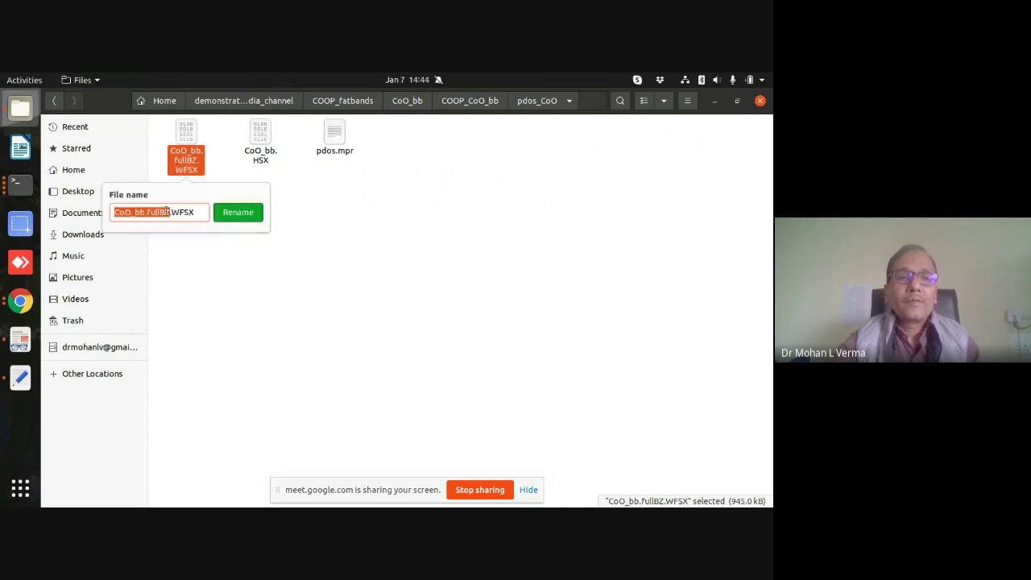
pyautogui.click(147, 211)
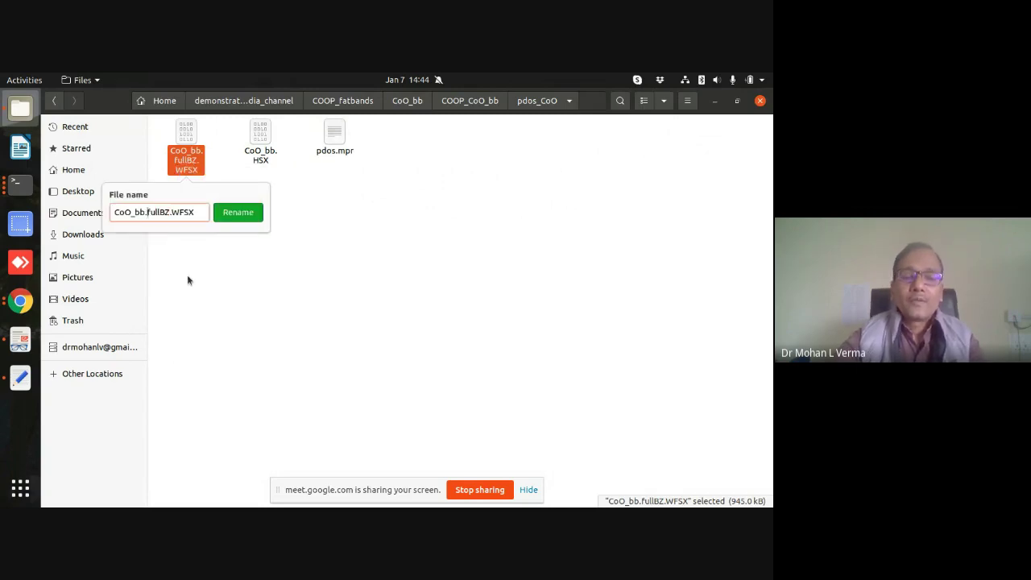
pyautogui.press('Delete')
pyautogui.press('Delete')
pyautogui.press('Delete')
pyautogui.press('Delete')
pyautogui.press('Delete')
pyautogui.press('Delete')
pyautogui.press('Delete')
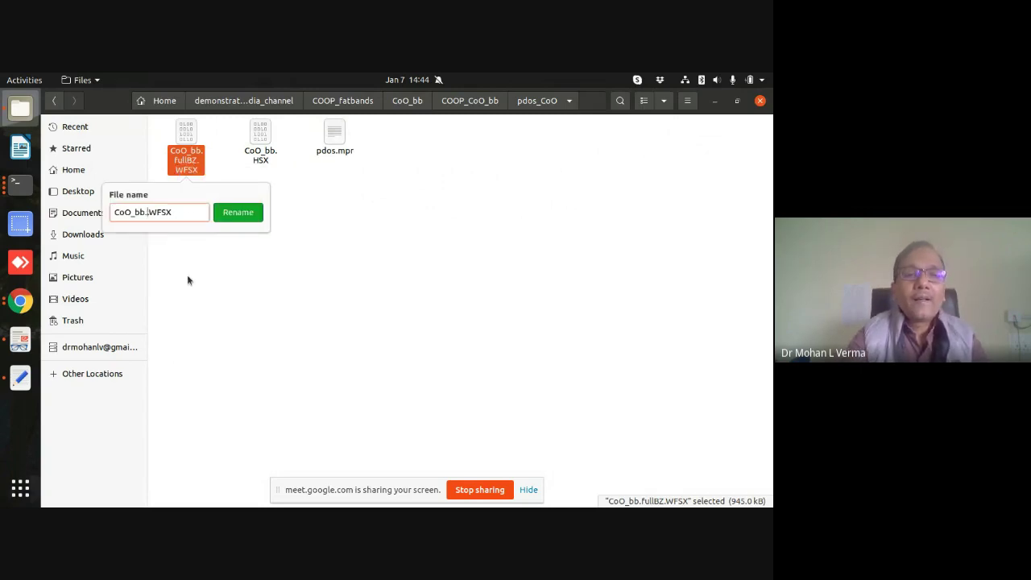
pyautogui.press('Return')
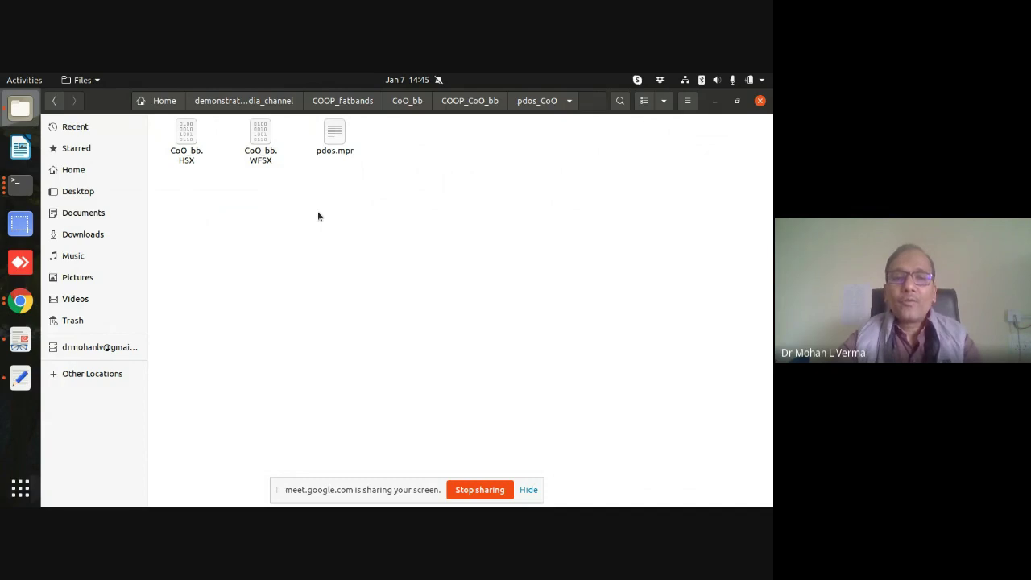
# - Open pdos.mpr in the text editor, review its Co and O PDOS curve definitions, then save it and minimise the editor
pyautogui.doubleClick(334, 136)
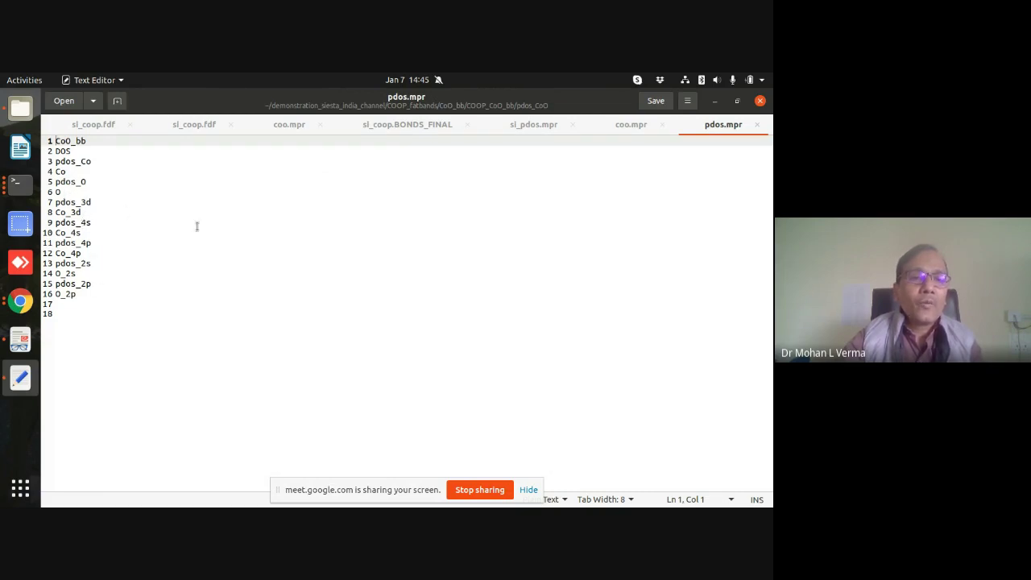
pyautogui.click(656, 101)
pyautogui.click(715, 100)
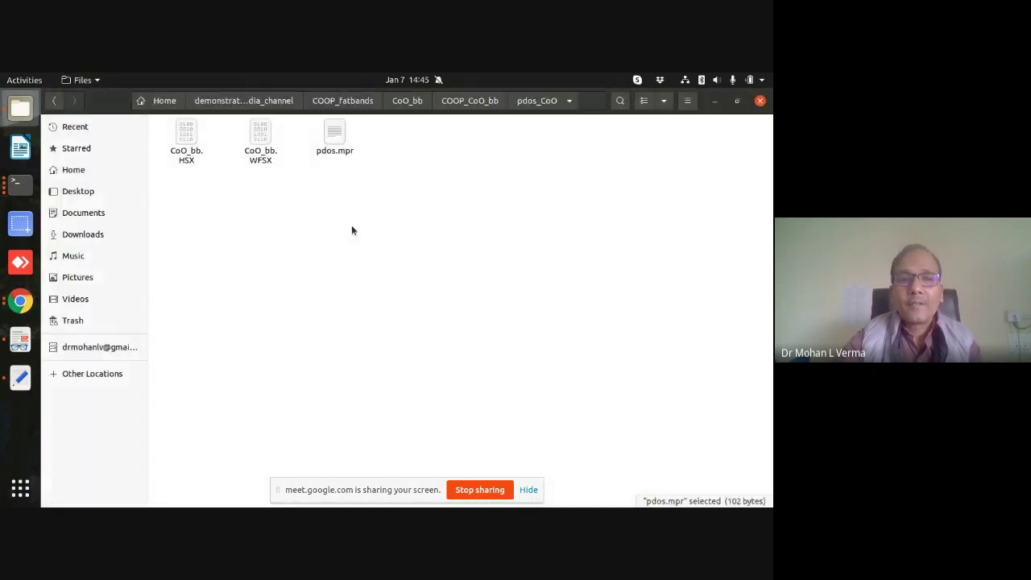
# - Open a terminal in the pdos_CoO folder and list its files with ls
pyautogui.rightClick(352, 228)
pyautogui.click(395, 308)
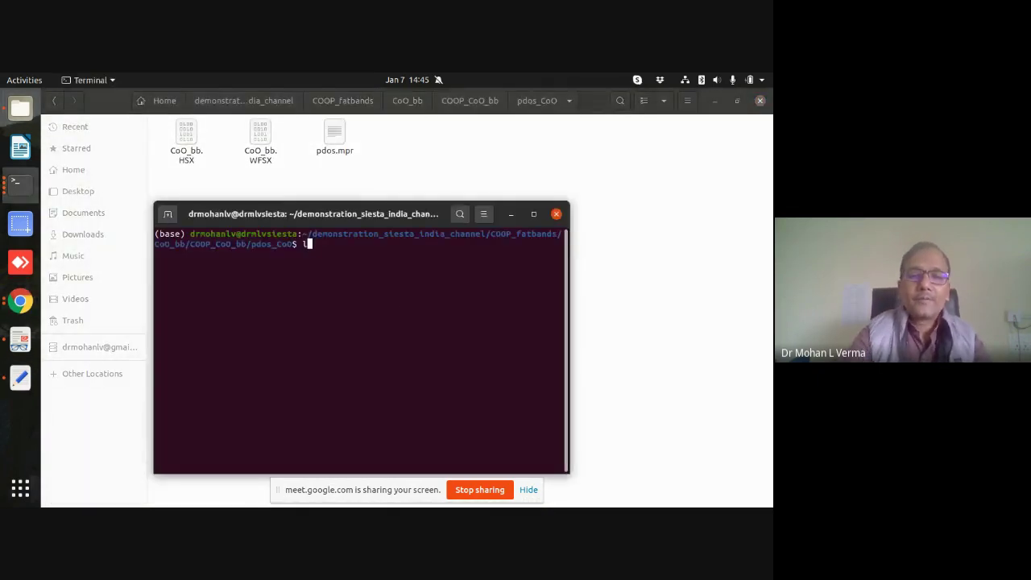
pyautogui.write('ls')
pyautogui.press('Return')
pyautogui.write('xmgrace')
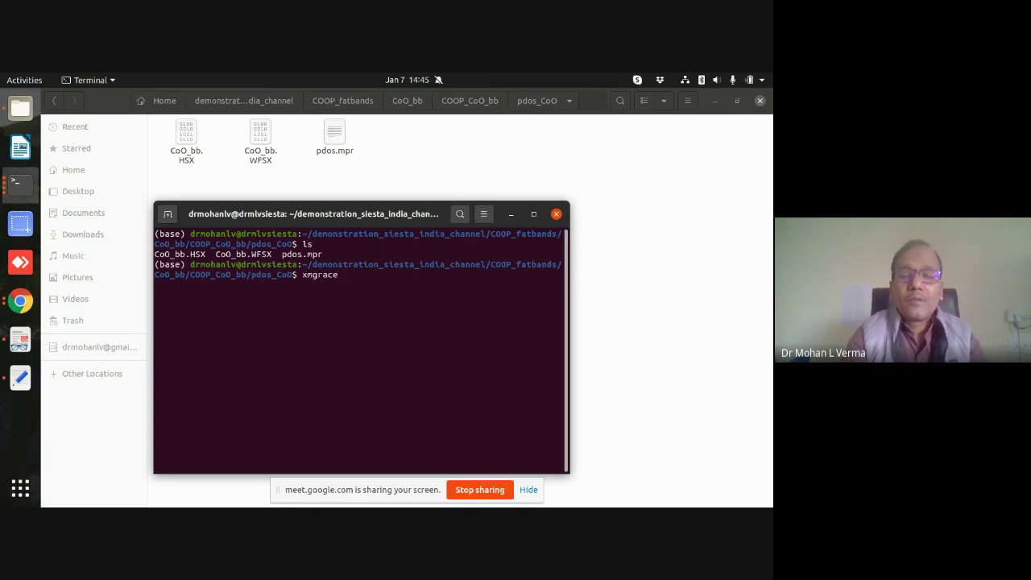
pyautogui.press('BackSpace')
pyautogui.press('BackSpace')
pyautogui.press('BackSpace')
pyautogui.press('BackSpace')
pyautogui.press('BackSpace')
pyautogui.press('BackSpace')
pyautogui.press('BackSpace')
# - Run "mprop -s 0.2 -n 2000 -m -20.0 -M 20.0 pdos" and list the output files with ls
pyautogui.write('mp')
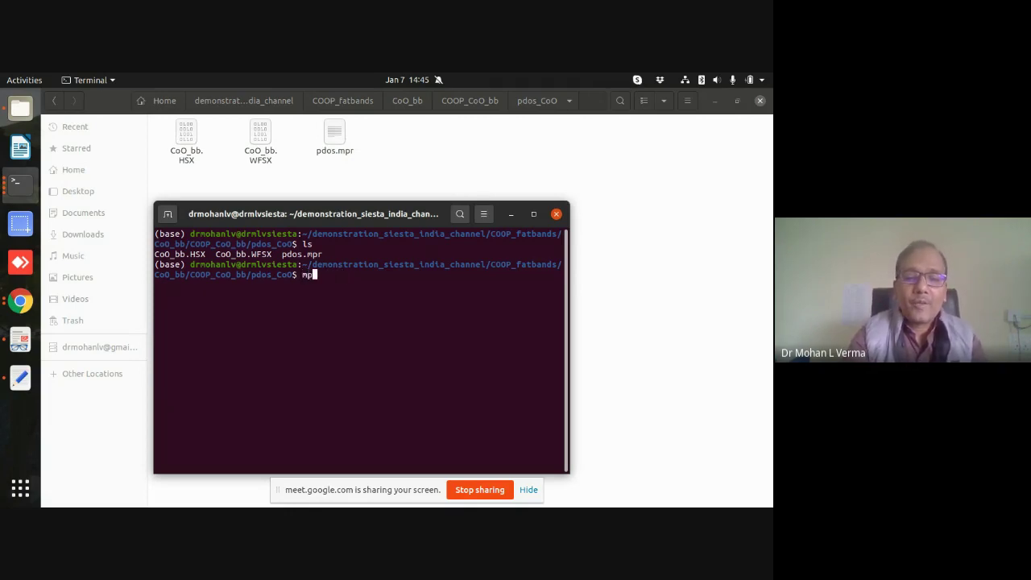
pyautogui.write('rop -s 02.')
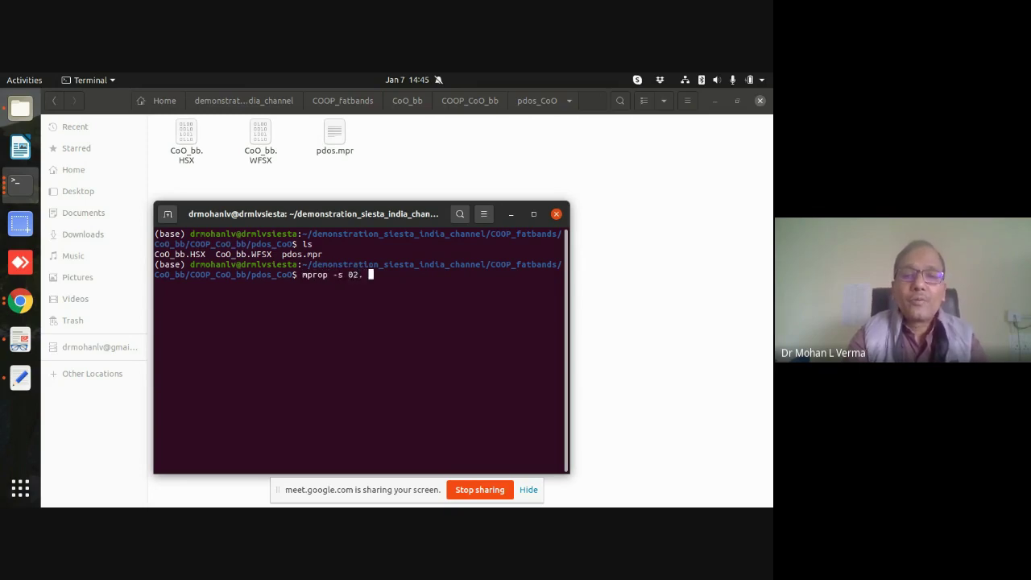
pyautogui.press('BackSpace')
pyautogui.press('BackSpace')
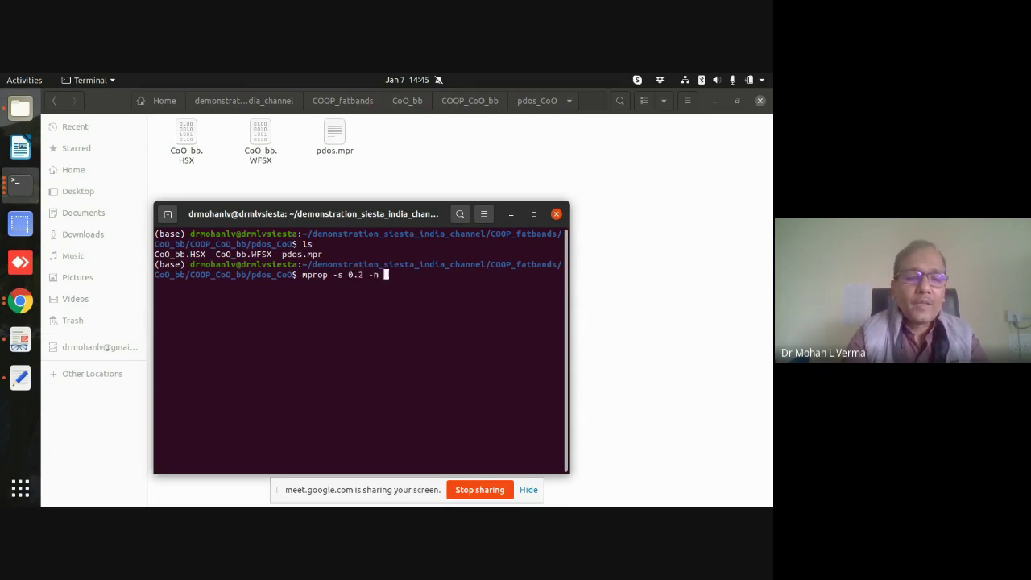
pyautogui.write('.2 -n 2000 -m')
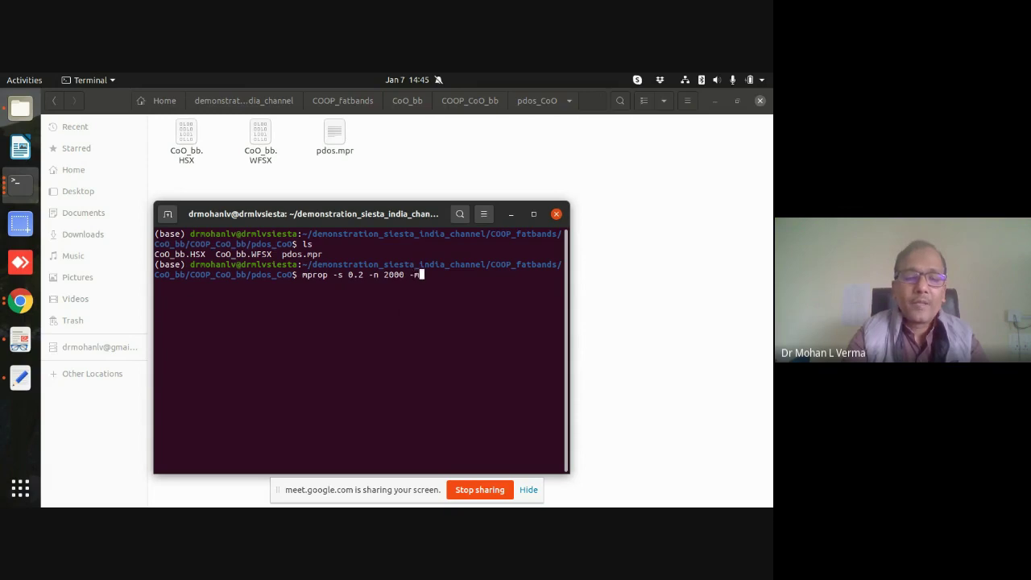
pyautogui.write(' -')
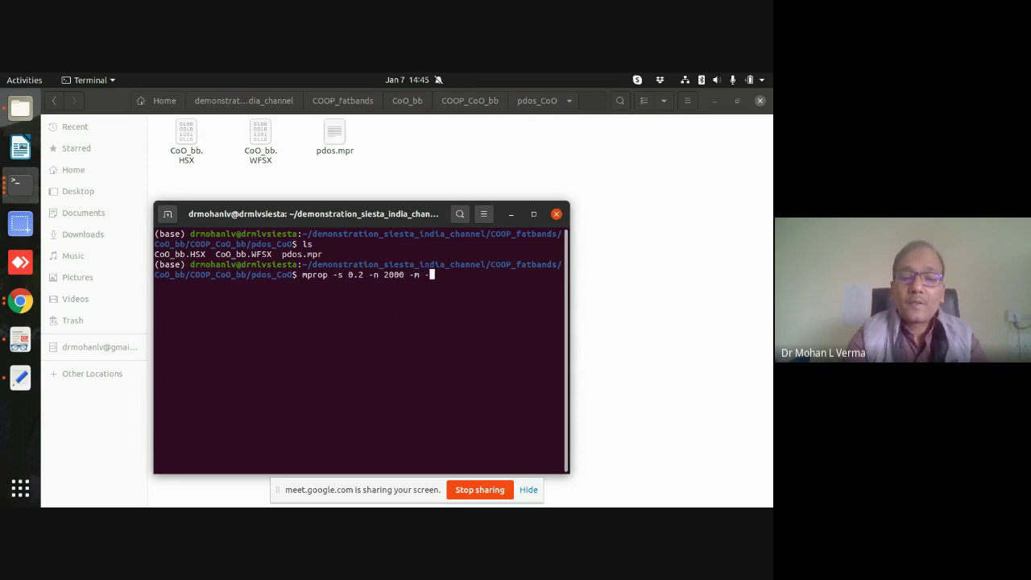
pyautogui.write('20.0 -')
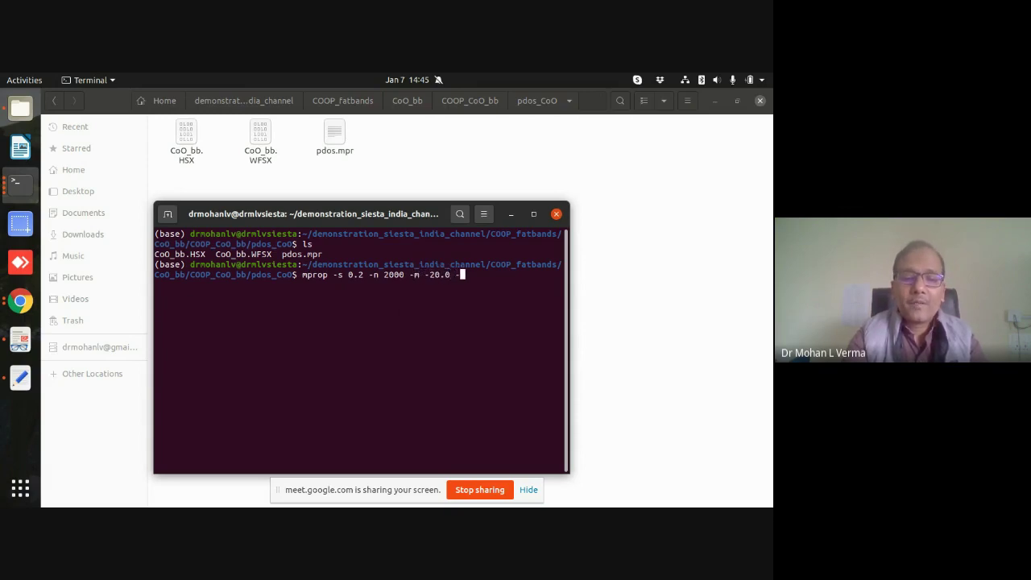
pyautogui.write('M 20.0 ')
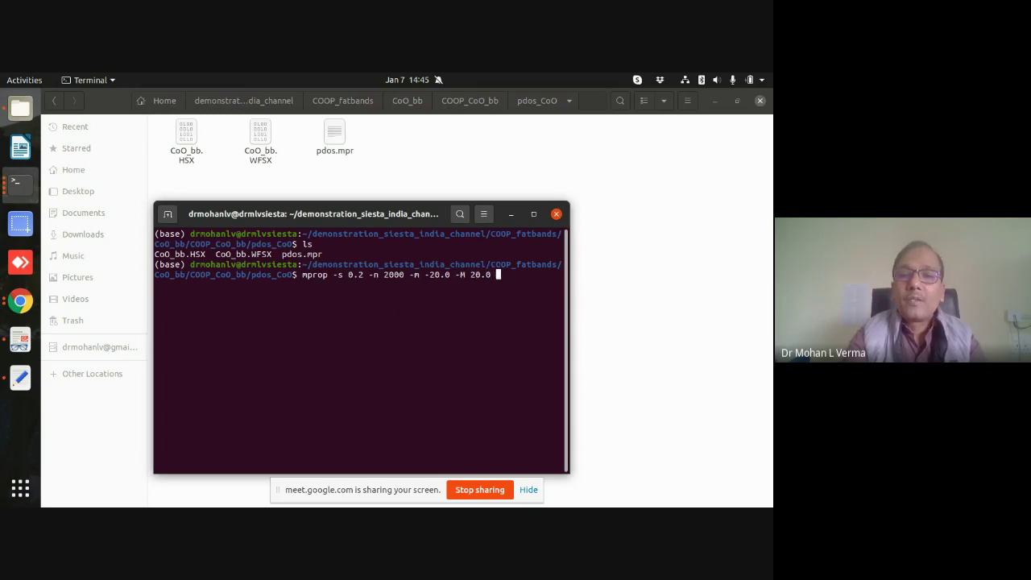
pyautogui.write('pdos')
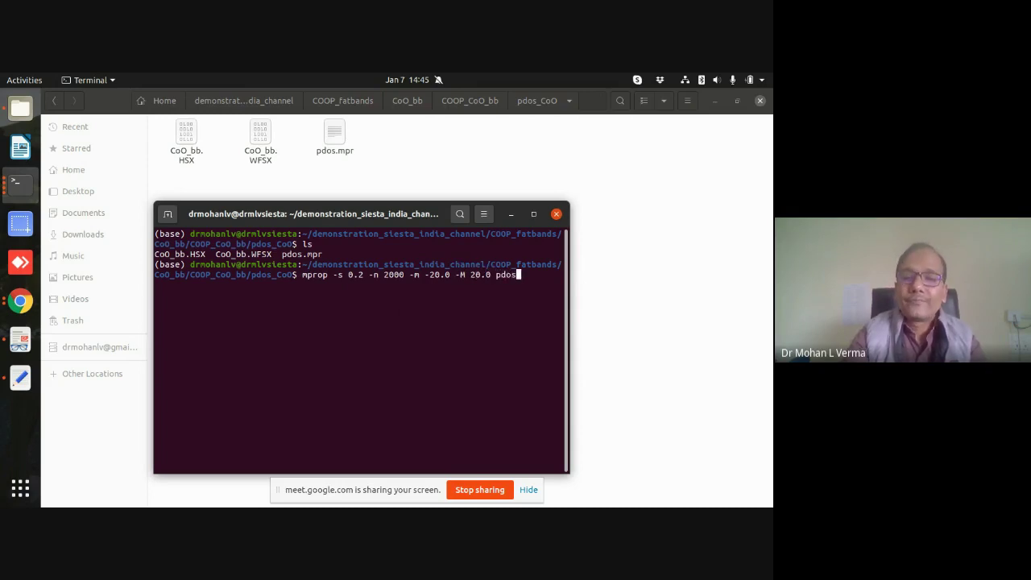
pyautogui.press('Return')
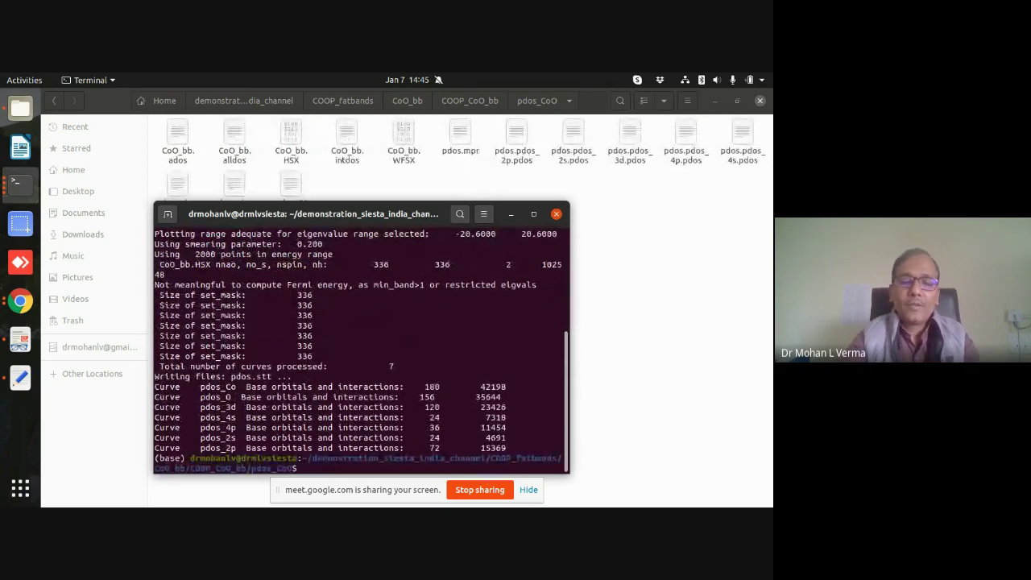
pyautogui.write('ls')
pyautogui.press('Return')
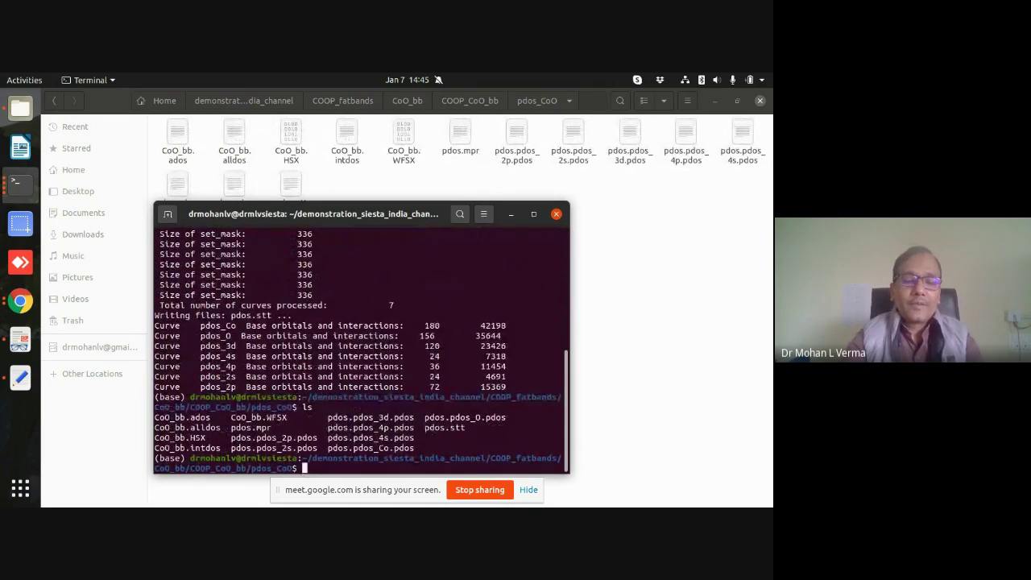
# - Launch xmgrace from the terminal with an empty graph and maximise its window
pyautogui.write('xmgrace')
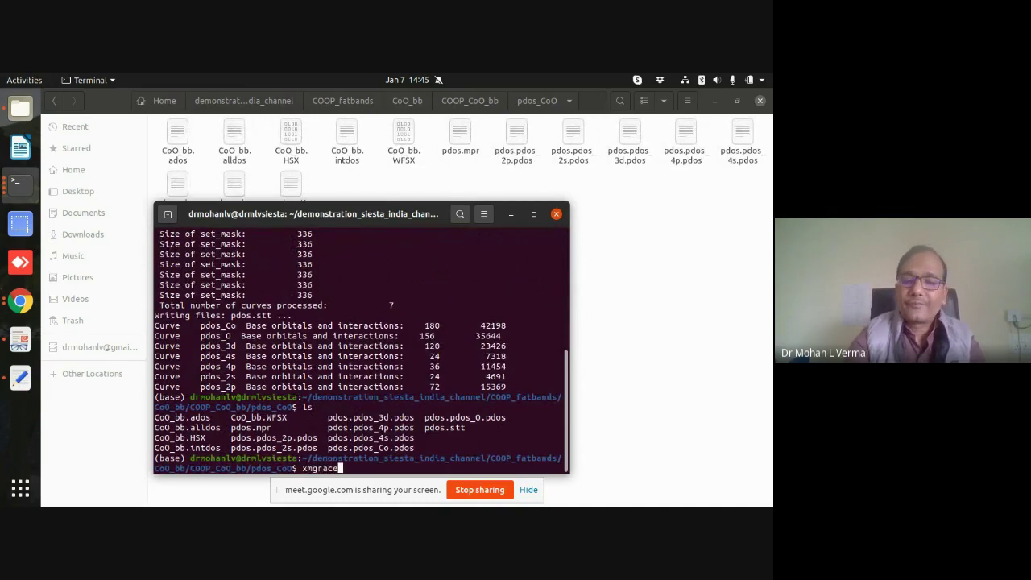
pyautogui.press('Return')
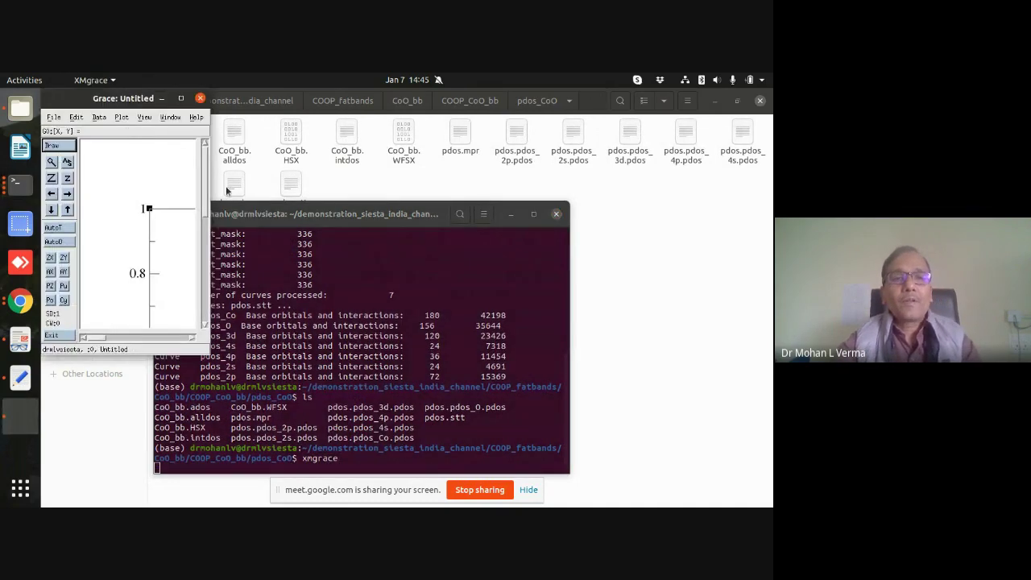
pyautogui.click(182, 99)
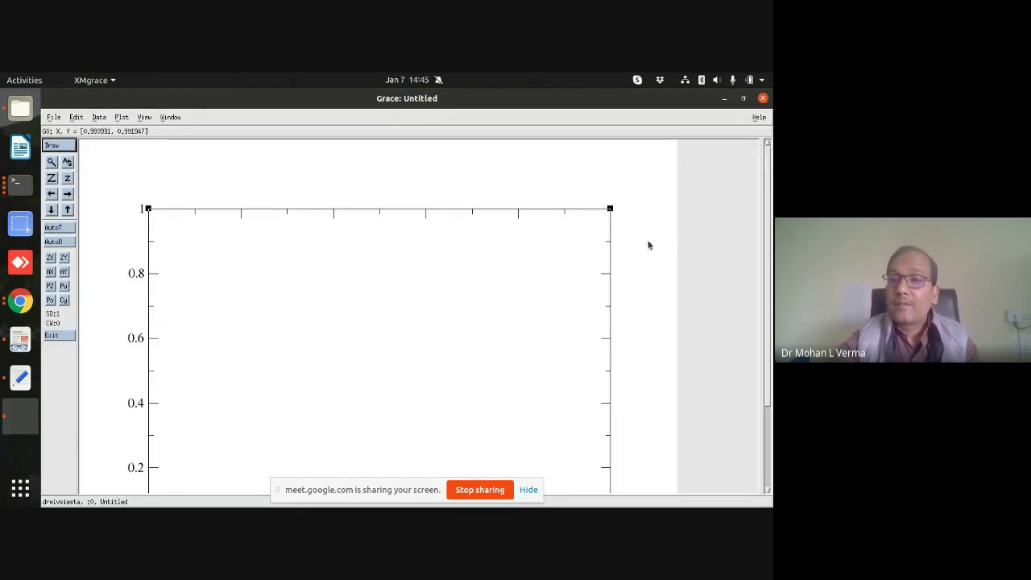
pyautogui.moveTo(767, 274); pyautogui.dragTo(764, 298)
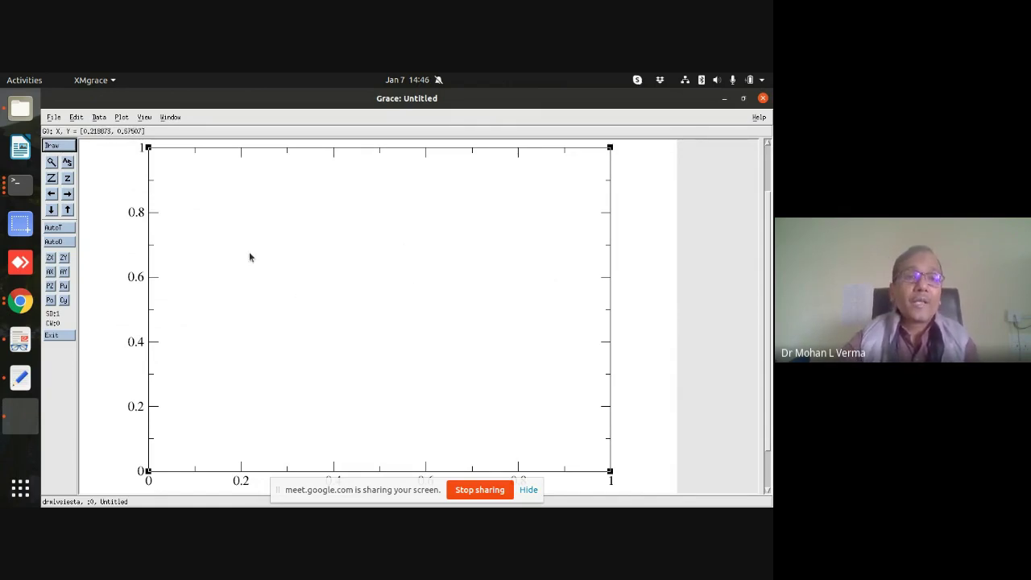
# - Import pdos.pdos_Co.pdos from the pdos_CoO folder as ASCII block data into graph G0
pyautogui.click(98, 117)
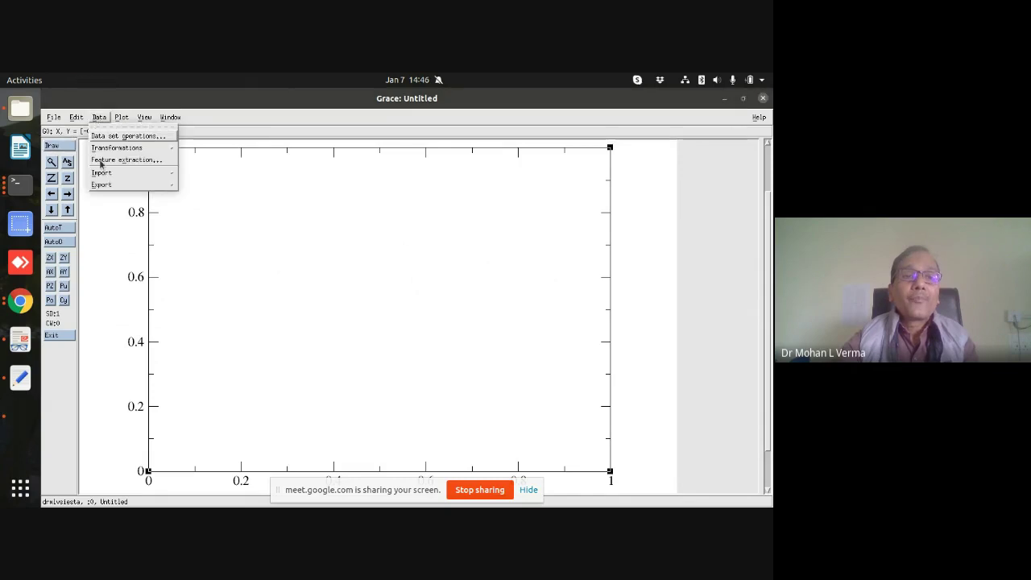
pyautogui.moveTo(104, 178)
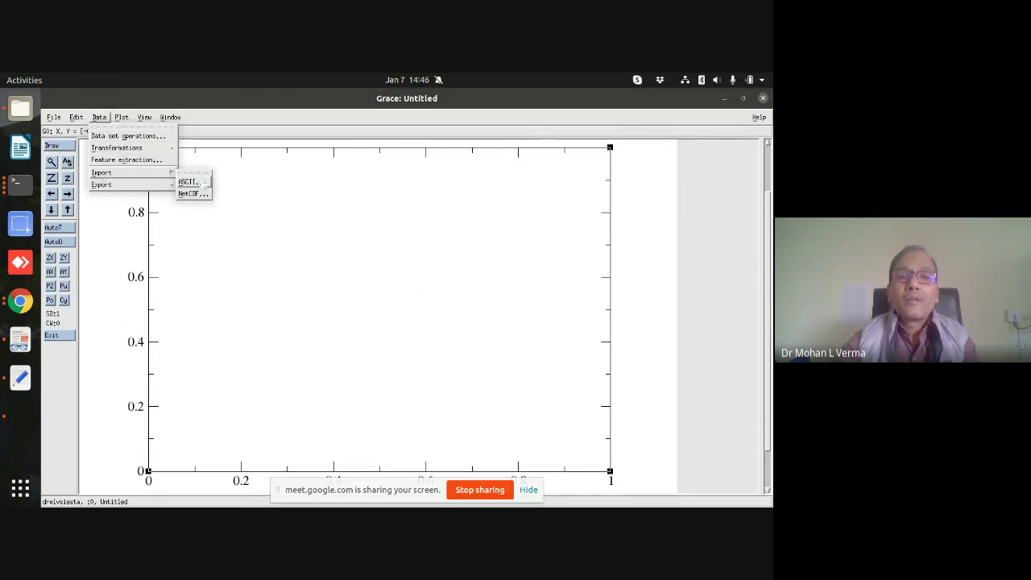
pyautogui.click(204, 184)
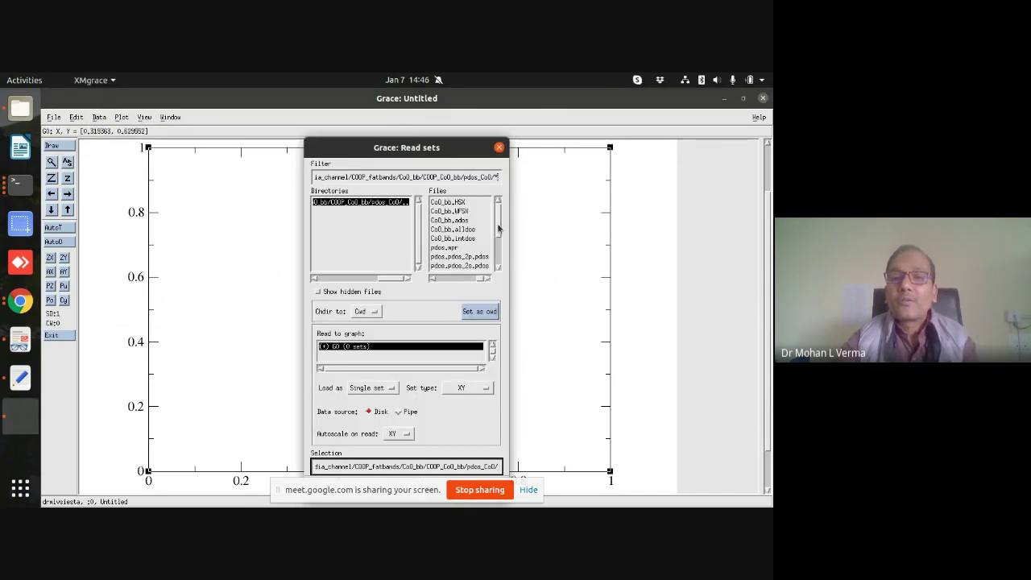
pyautogui.moveTo(498, 229); pyautogui.dragTo(499, 264)
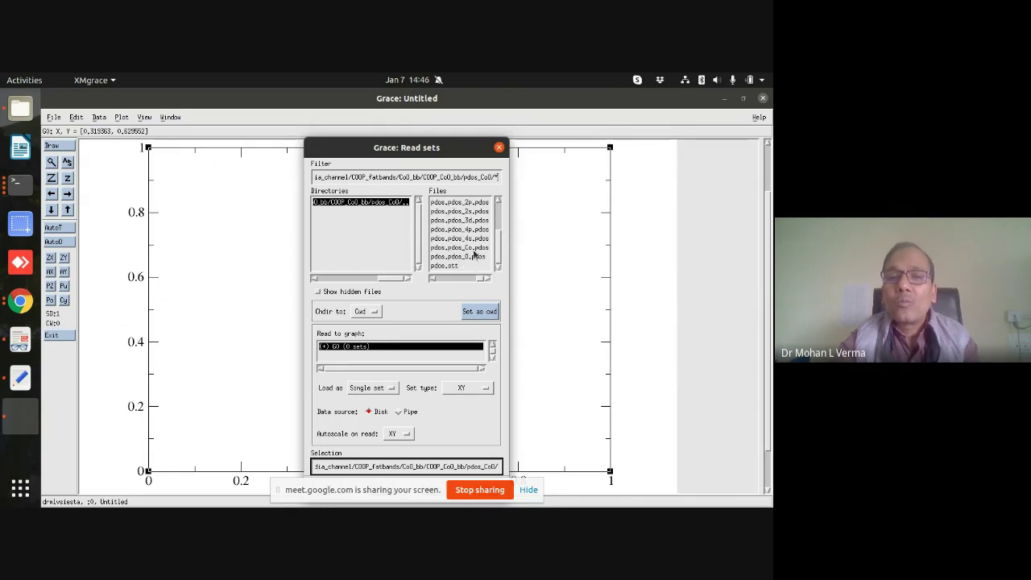
pyautogui.click(474, 248)
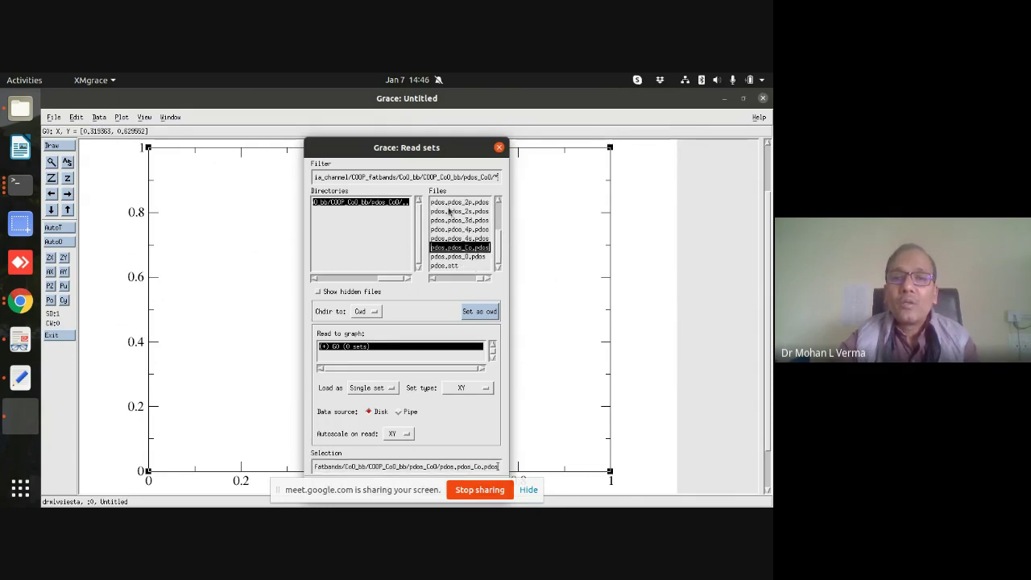
pyautogui.moveTo(457, 155); pyautogui.dragTo(585, 121)
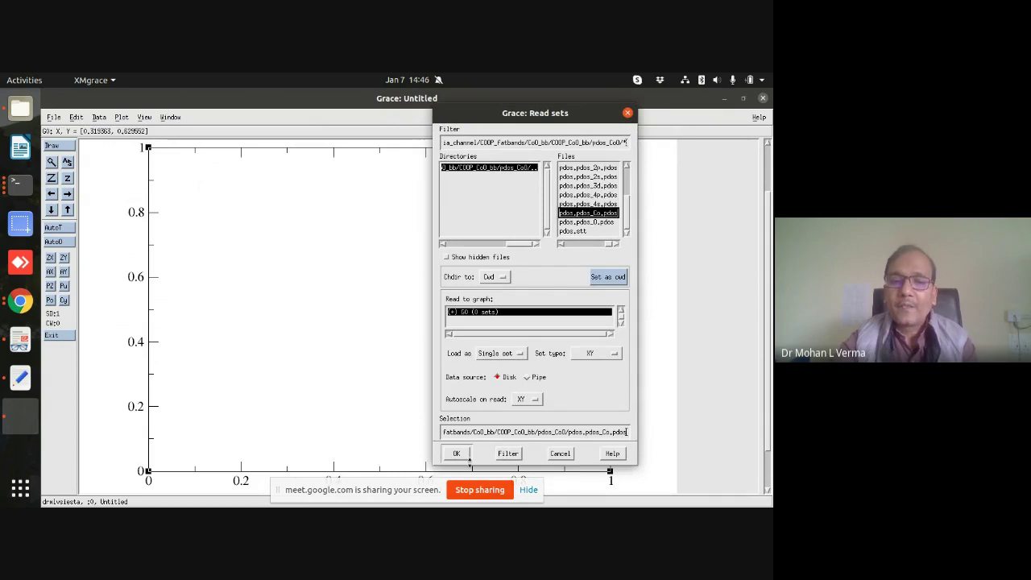
pyautogui.click(498, 356)
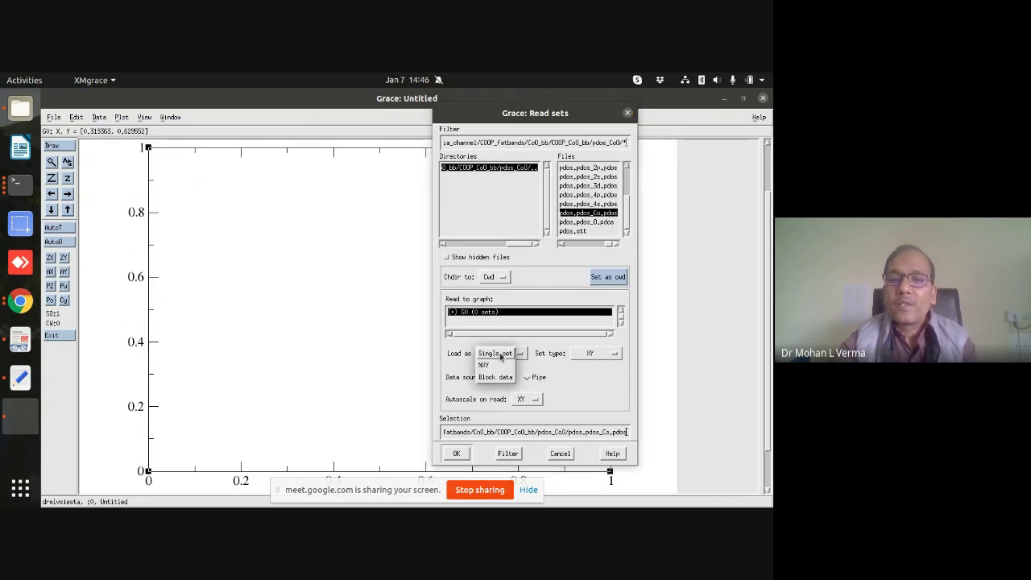
pyautogui.click(489, 379)
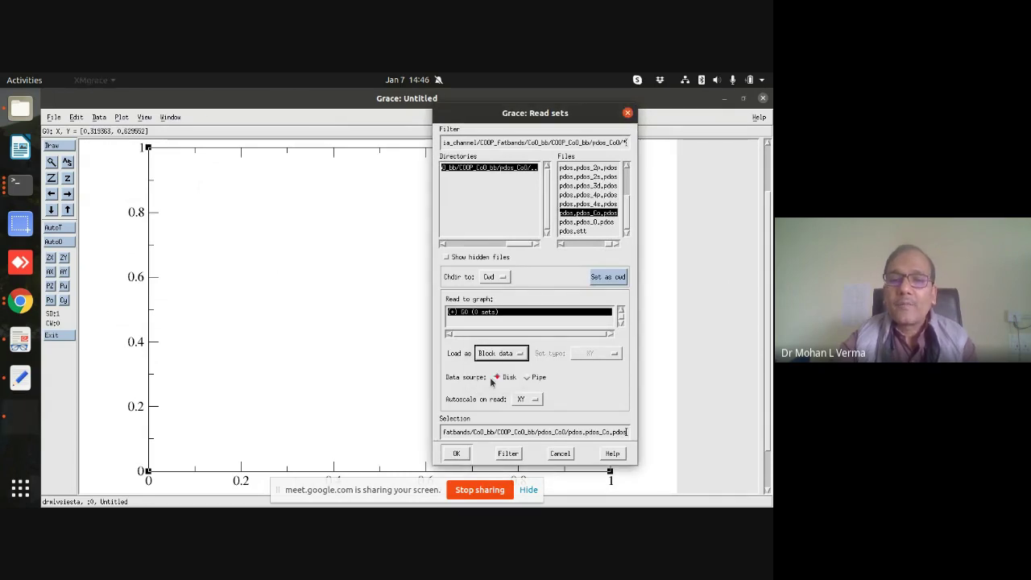
pyautogui.click(457, 454)
# - Plot the Co PDOS block data as an XY set with X from column 1 and Y from column 2
pyautogui.click(399, 133)
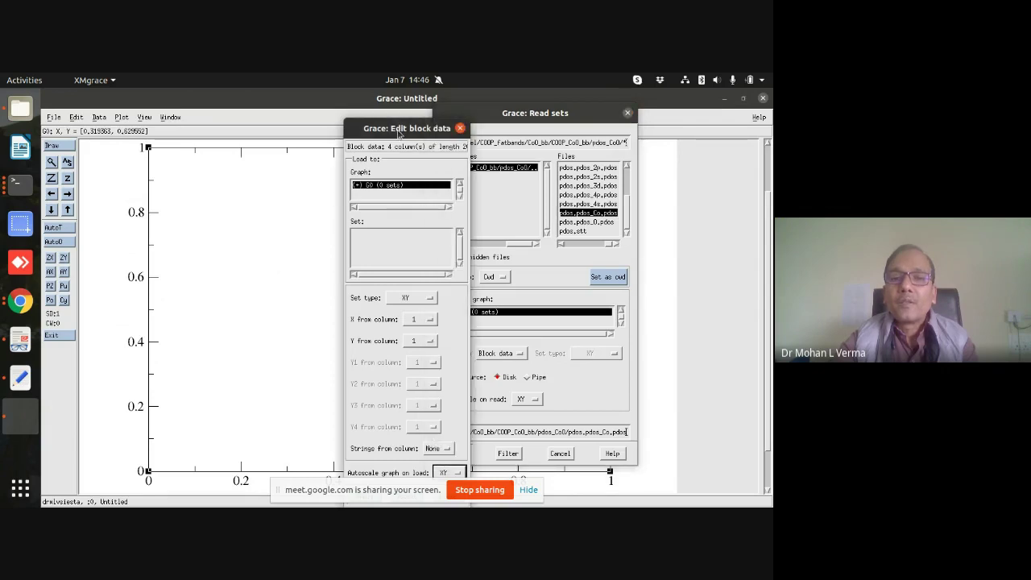
pyautogui.click(424, 321)
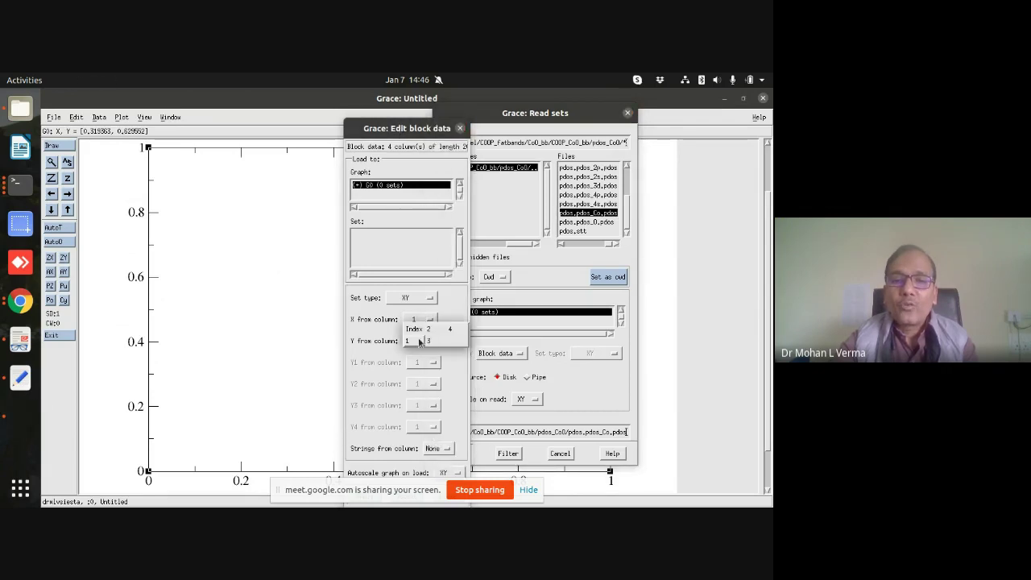
pyautogui.click(428, 331)
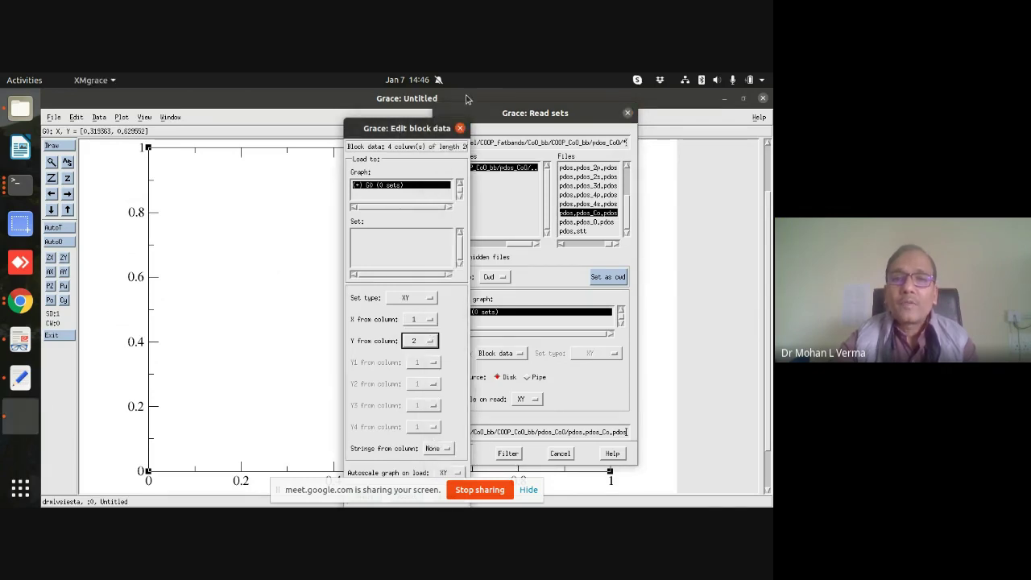
pyautogui.moveTo(417, 131); pyautogui.dragTo(439, 100)
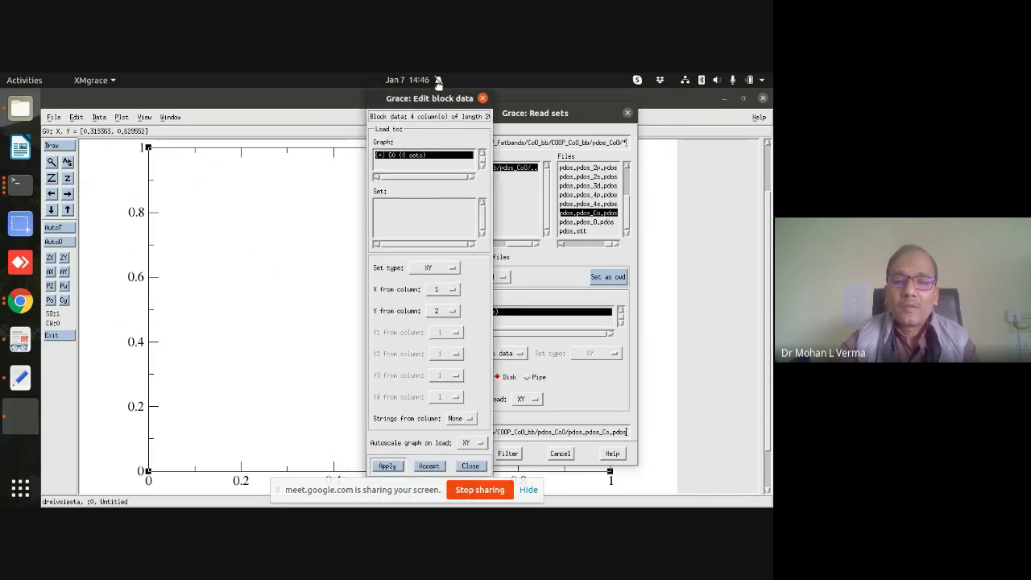
pyautogui.click(388, 467)
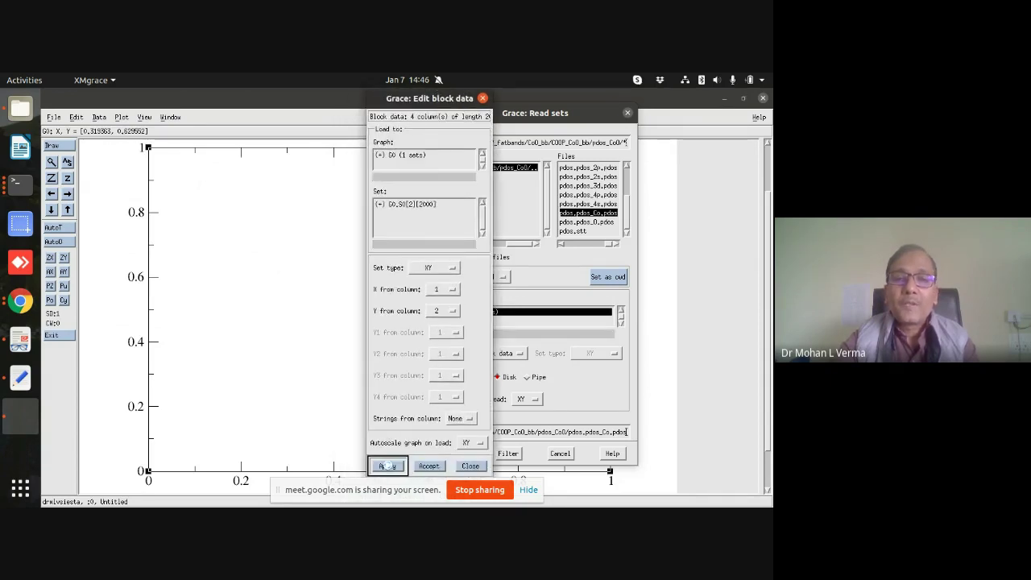
# - Add a second Co PDOS curve with Y from column 3, and close the block data dialog
pyautogui.click(453, 311)
pyautogui.click(430, 324)
pyautogui.click(388, 466)
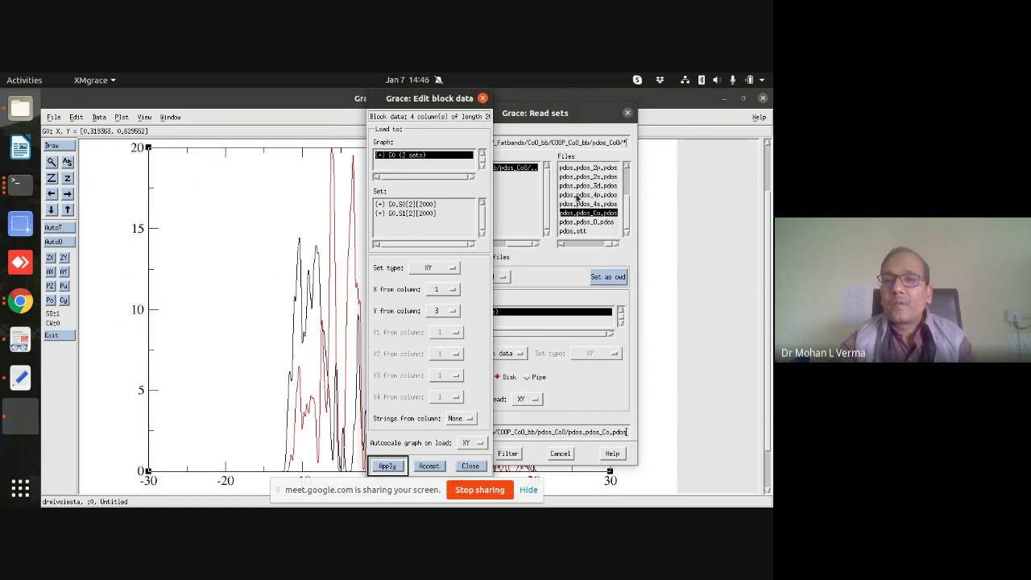
pyautogui.click(483, 97)
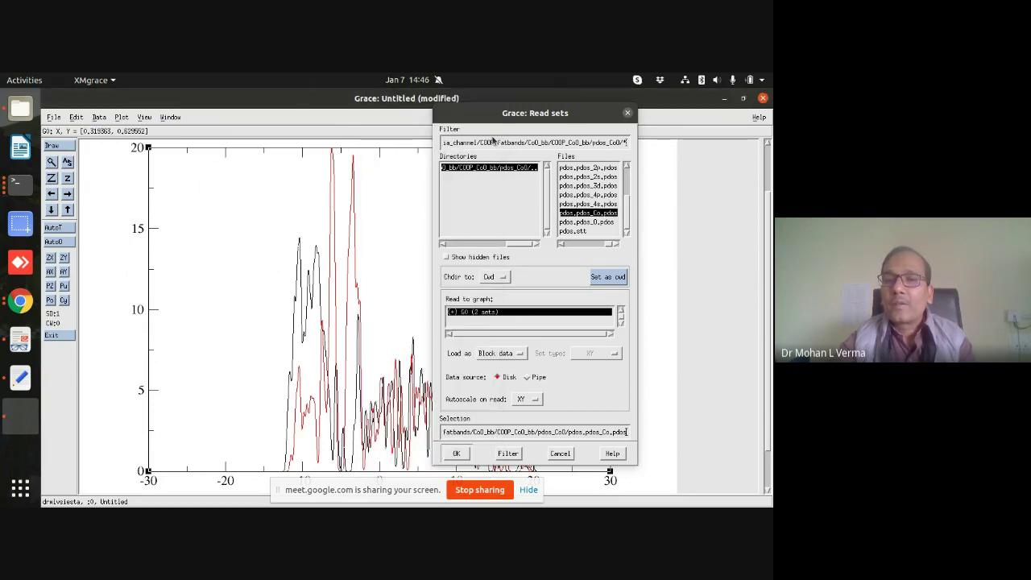
# - Load pdos.pdos_O.pdos as block data and plot its column 2 against column 1
pyautogui.click(578, 222)
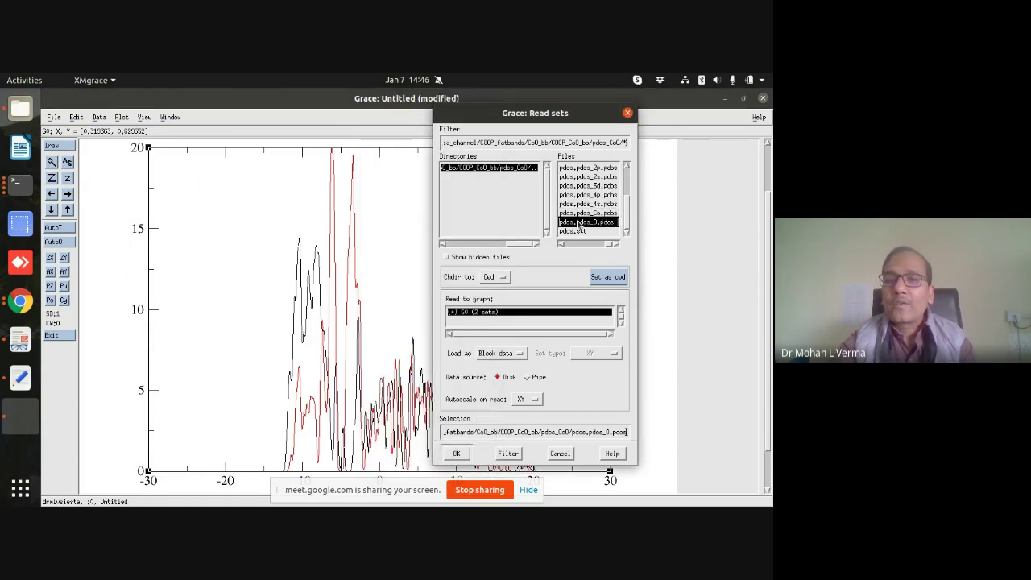
pyautogui.click(457, 453)
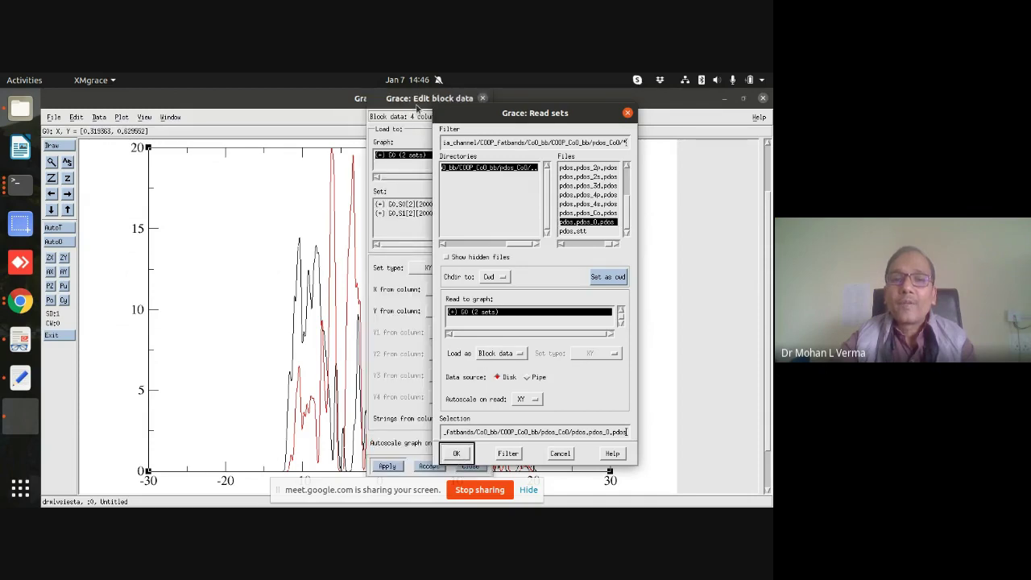
pyautogui.click(420, 110)
pyautogui.click(451, 312)
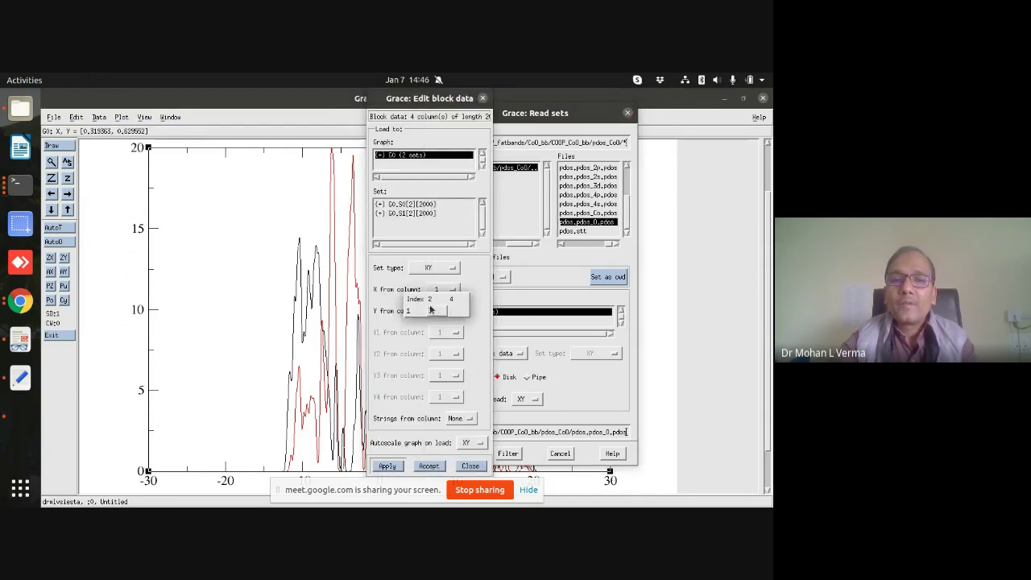
pyautogui.click(430, 299)
pyautogui.click(386, 465)
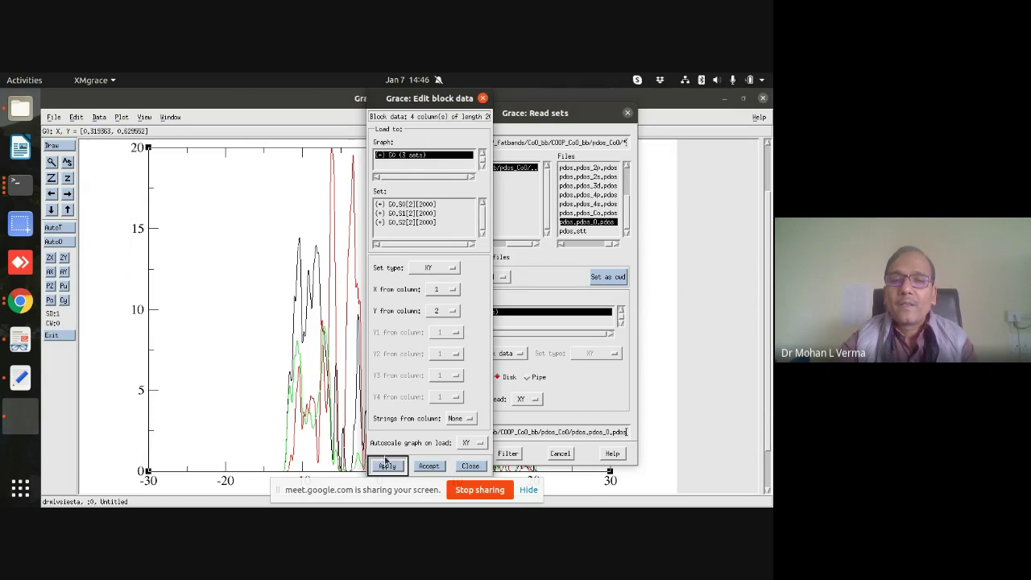
# - Add the second O PDOS curve with Y from column 3, and close both import dialogs
pyautogui.click(449, 311)
pyautogui.click(433, 324)
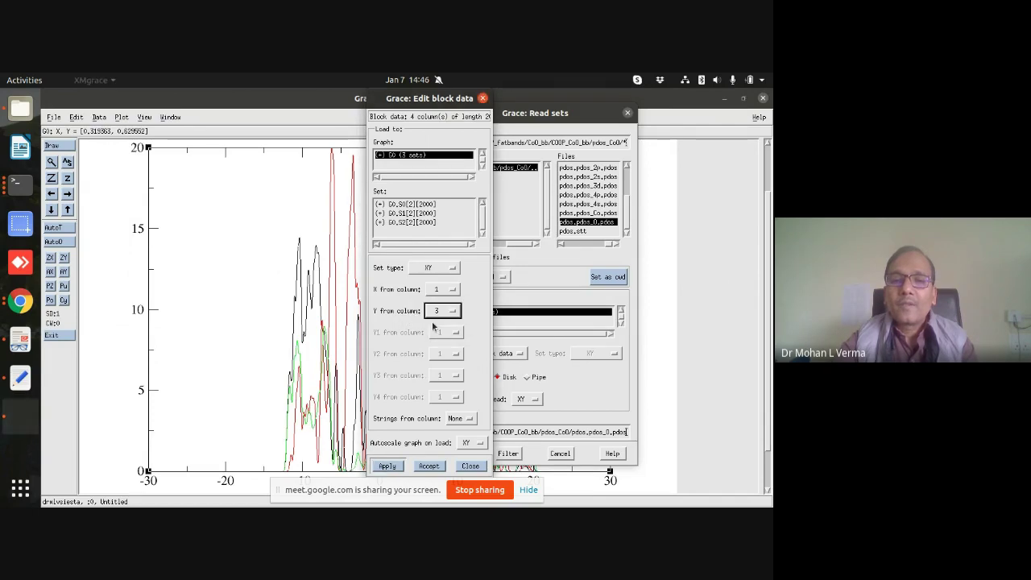
pyautogui.click(387, 466)
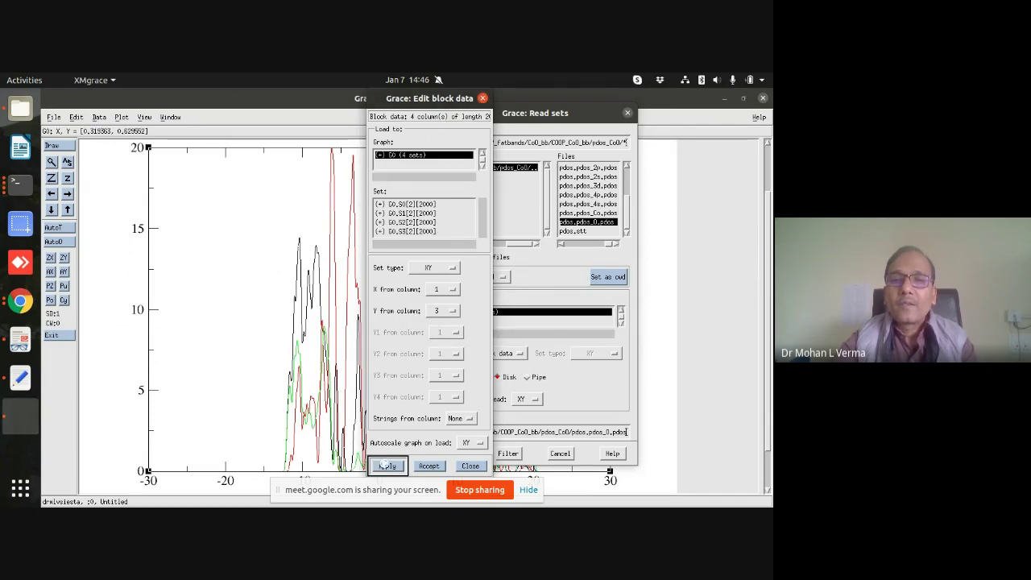
pyautogui.click(482, 98)
pyautogui.click(627, 113)
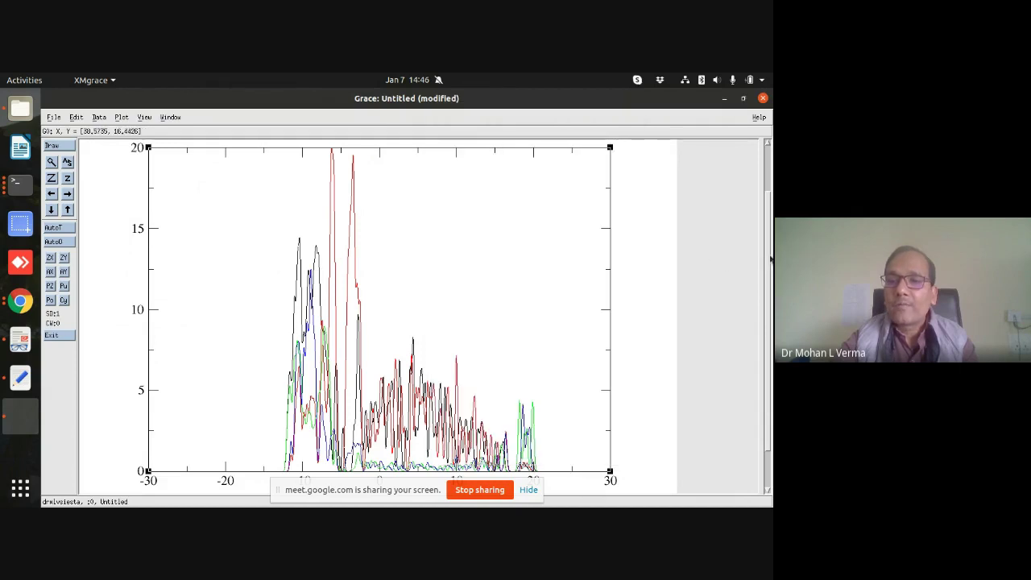
# - Set the Y axis start value to -20, apply it to the graph and close the axis settings
pyautogui.scroll(-2, 766, 258)
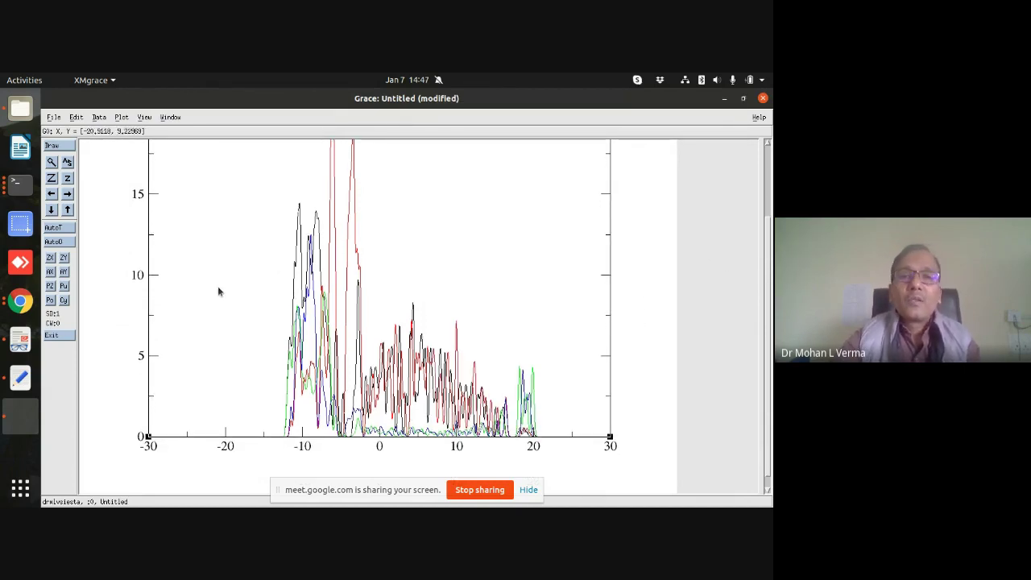
pyautogui.moveTo(765, 299); pyautogui.dragTo(771, 274)
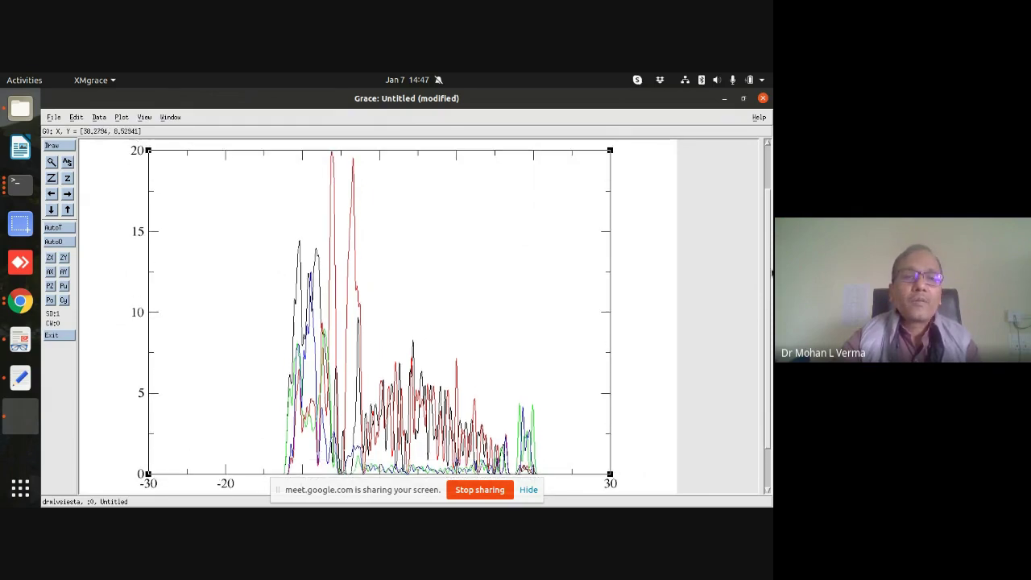
pyautogui.doubleClick(149, 302)
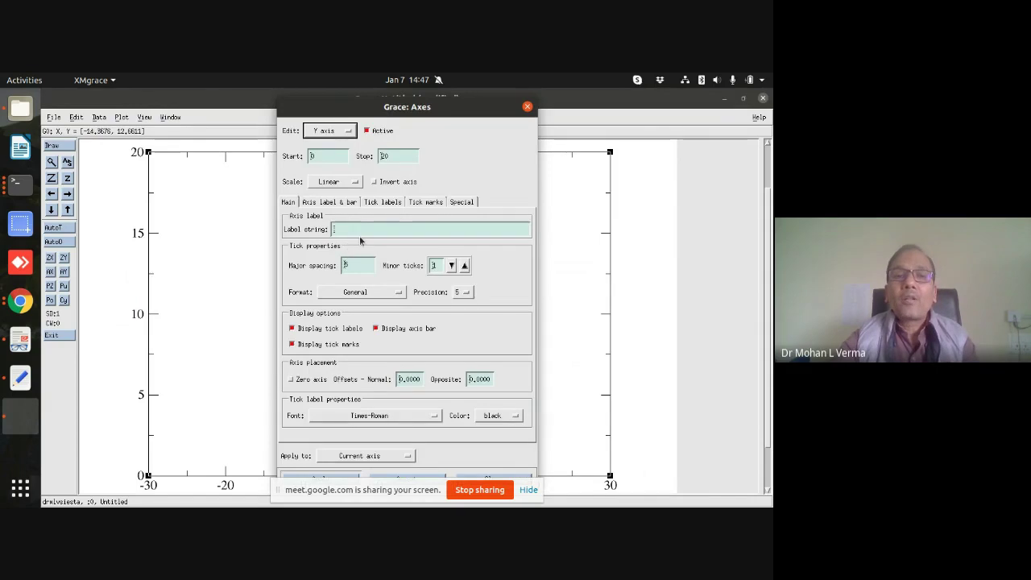
pyautogui.click(331, 160)
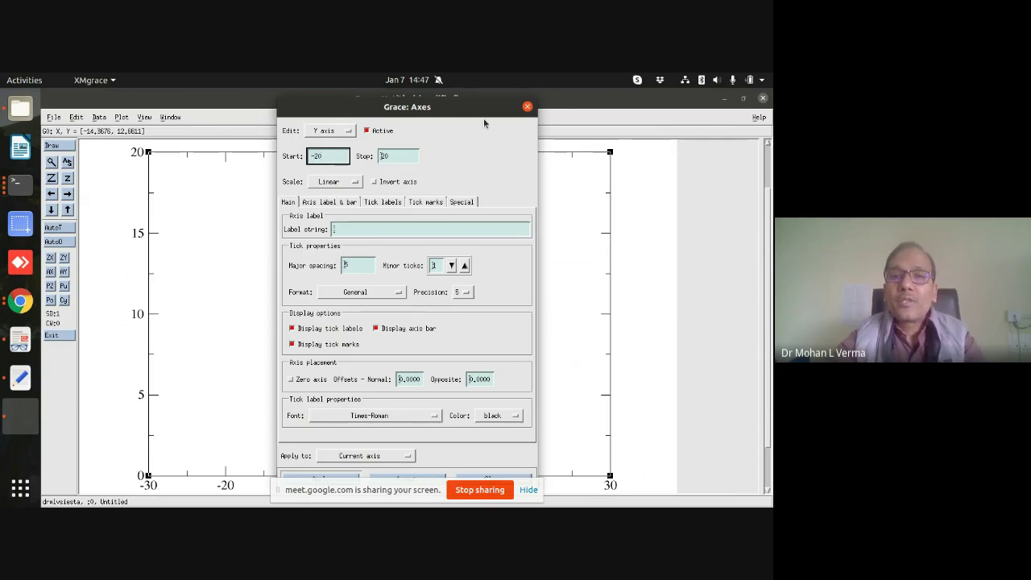
pyautogui.moveTo(483, 107); pyautogui.dragTo(488, 99)
pyautogui.click(359, 474)
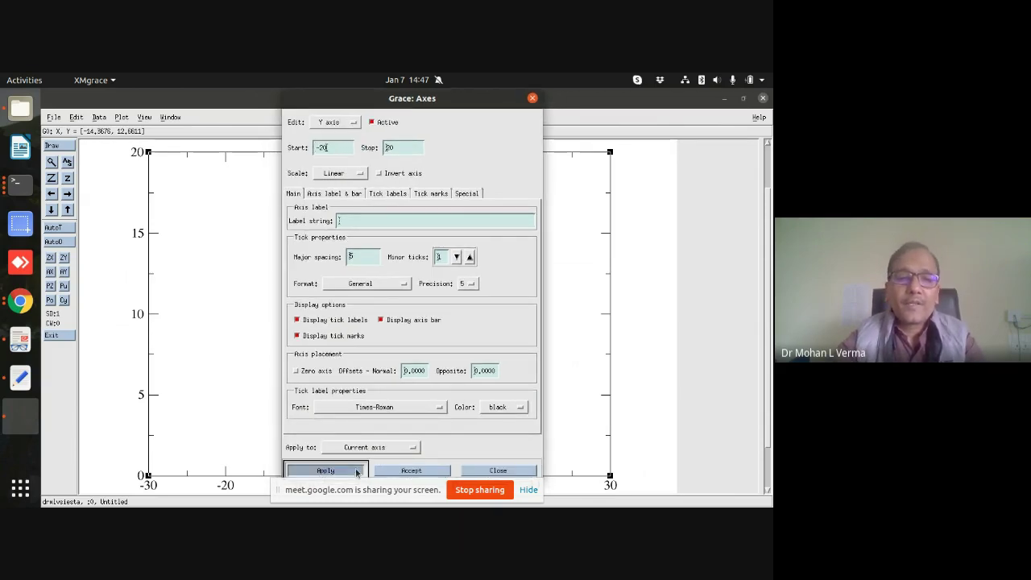
pyautogui.click(533, 98)
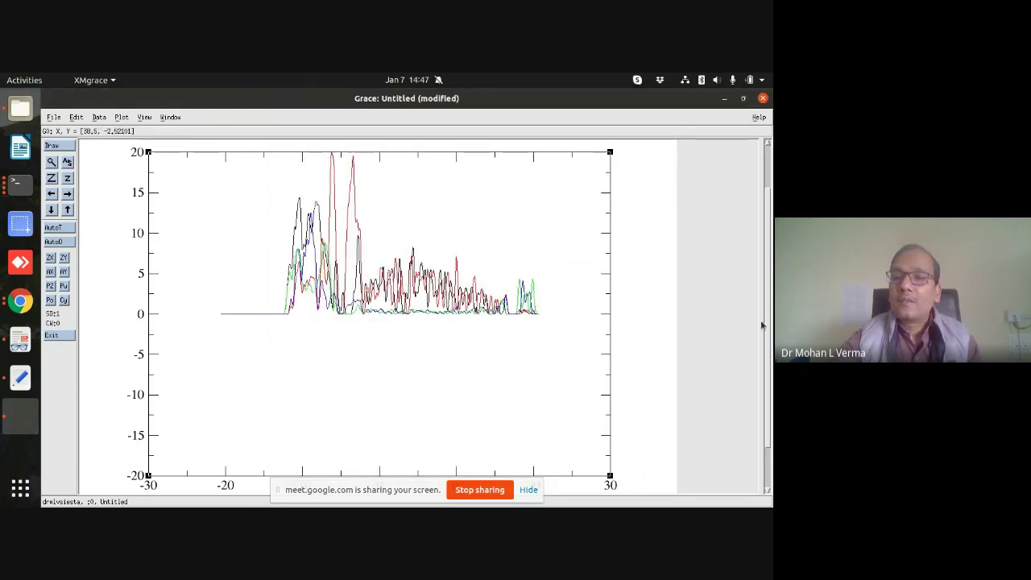
pyautogui.scroll(2, 762, 323)
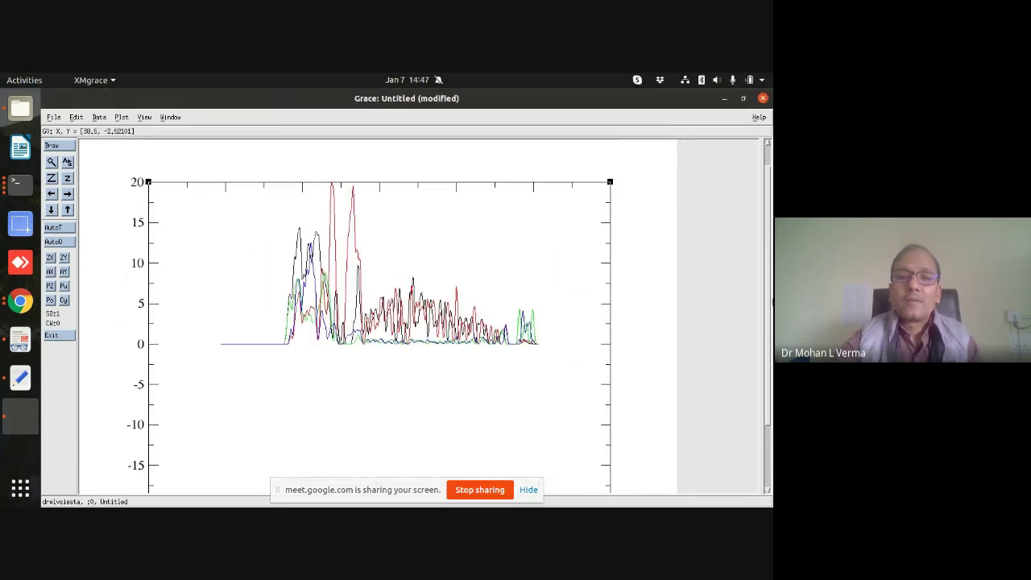
# - Evaluate the expression y=-y on sets S1 and S3, using the same sets as source and destination, and close the expression dialog
pyautogui.click(99, 117)
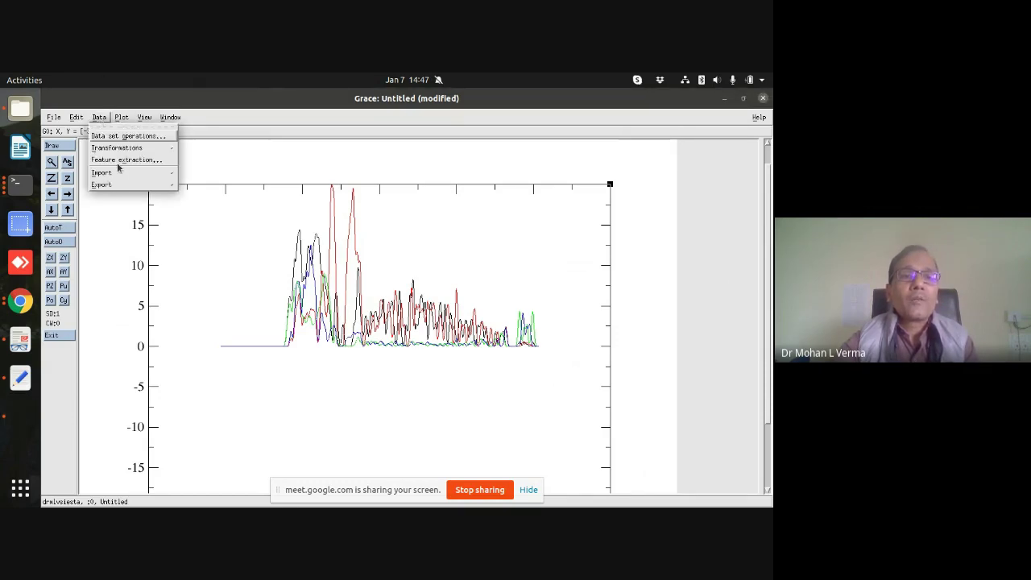
pyautogui.moveTo(135, 149)
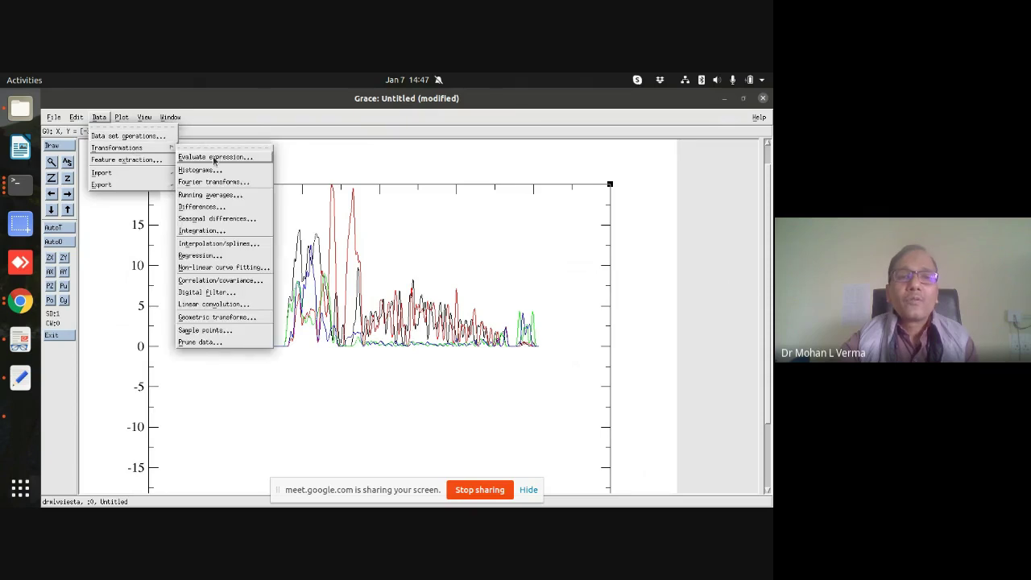
pyautogui.click(214, 158)
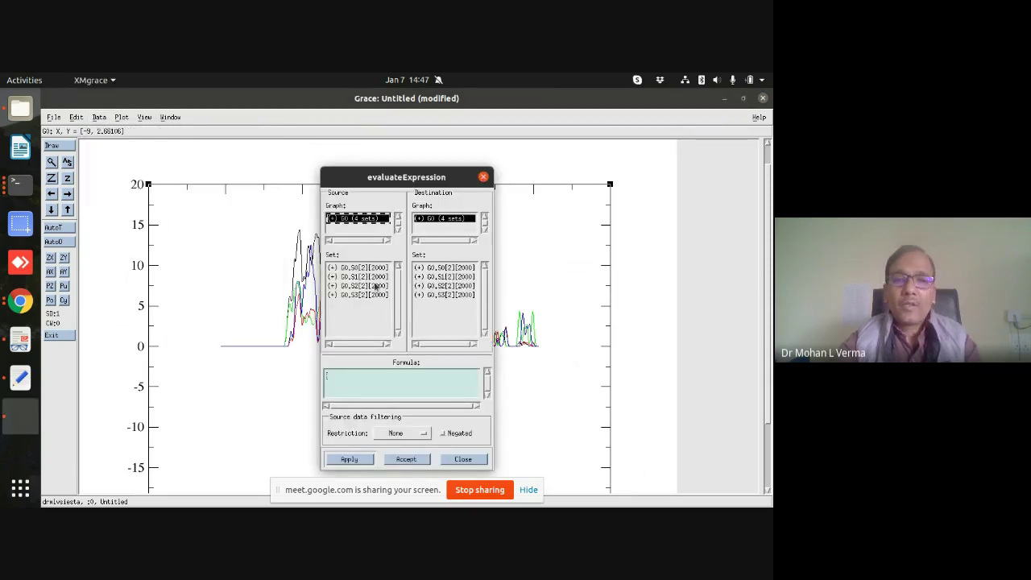
pyautogui.click(382, 277)
pyautogui.click(452, 277)
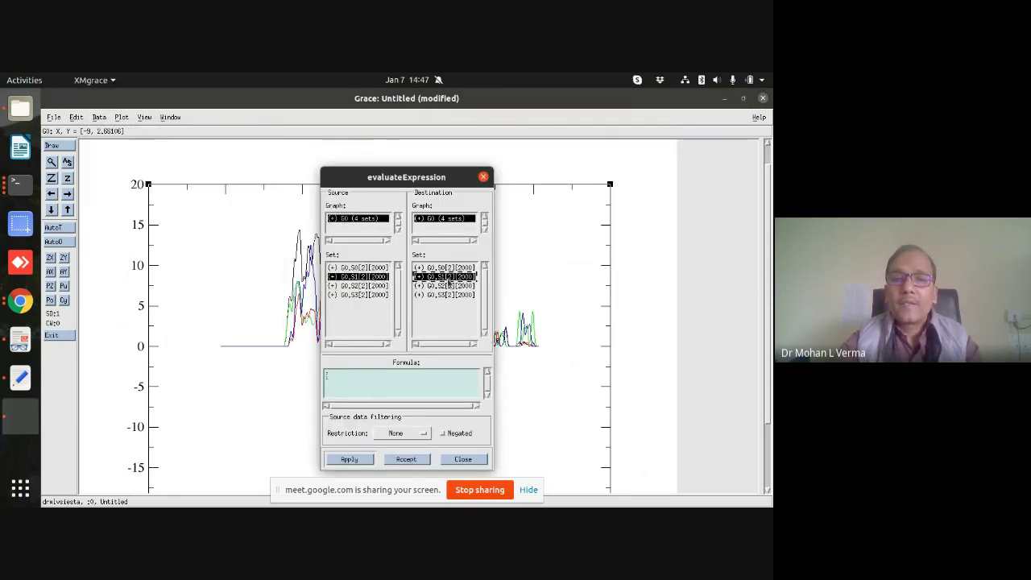
pyautogui.click(361, 295)
pyautogui.click(442, 295)
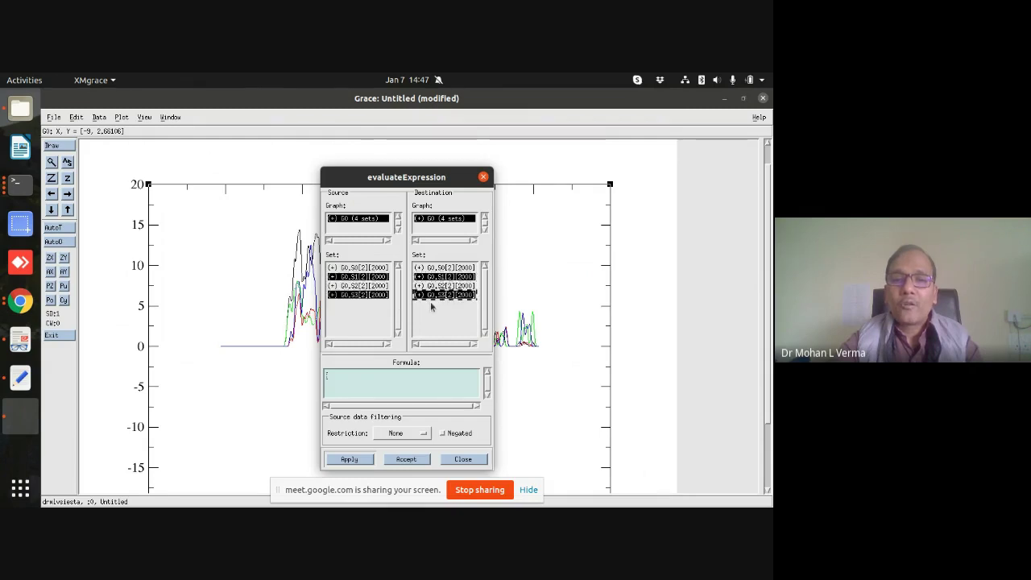
pyautogui.click(340, 385)
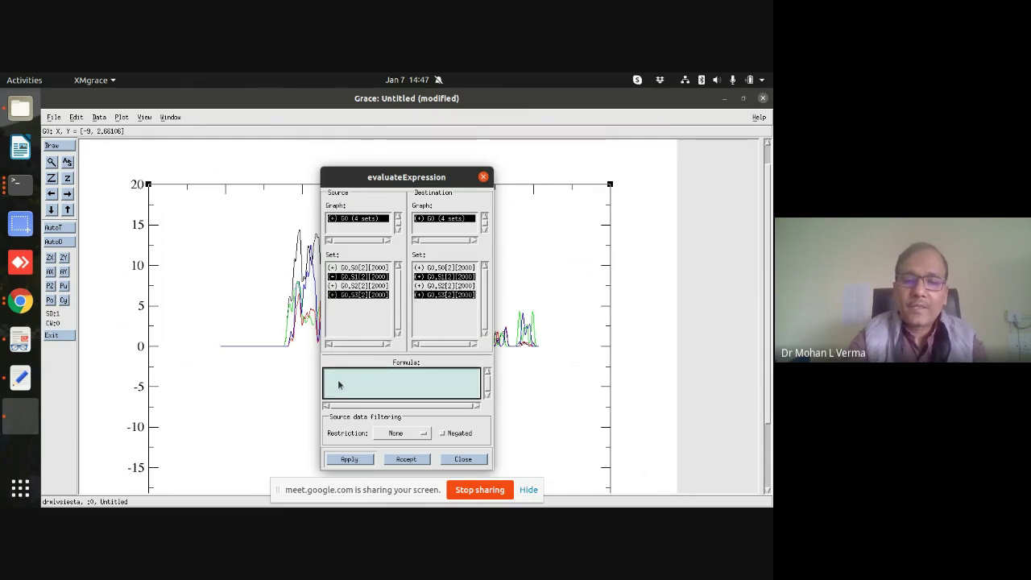
pyautogui.write('y=')
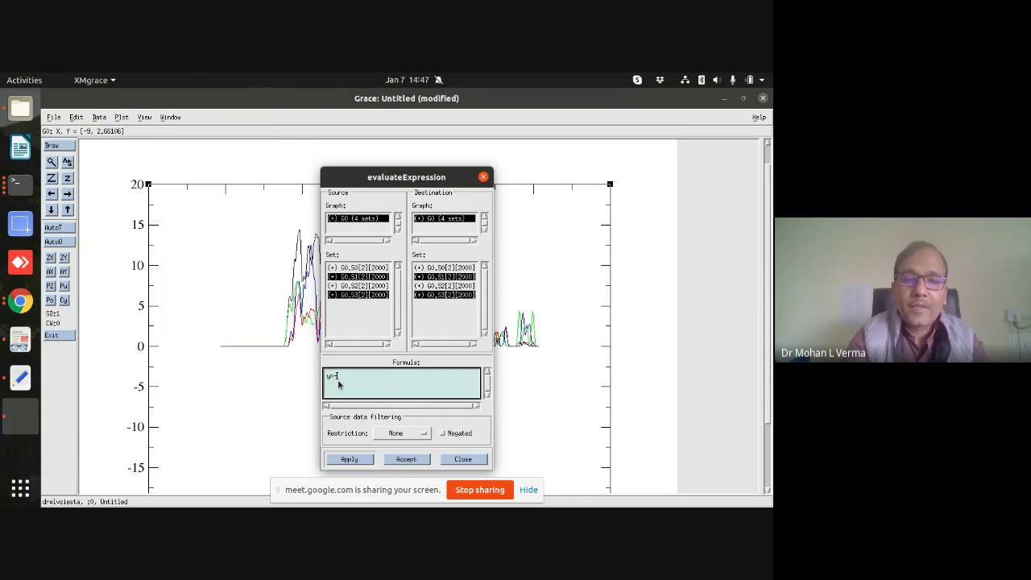
pyautogui.write('-y')
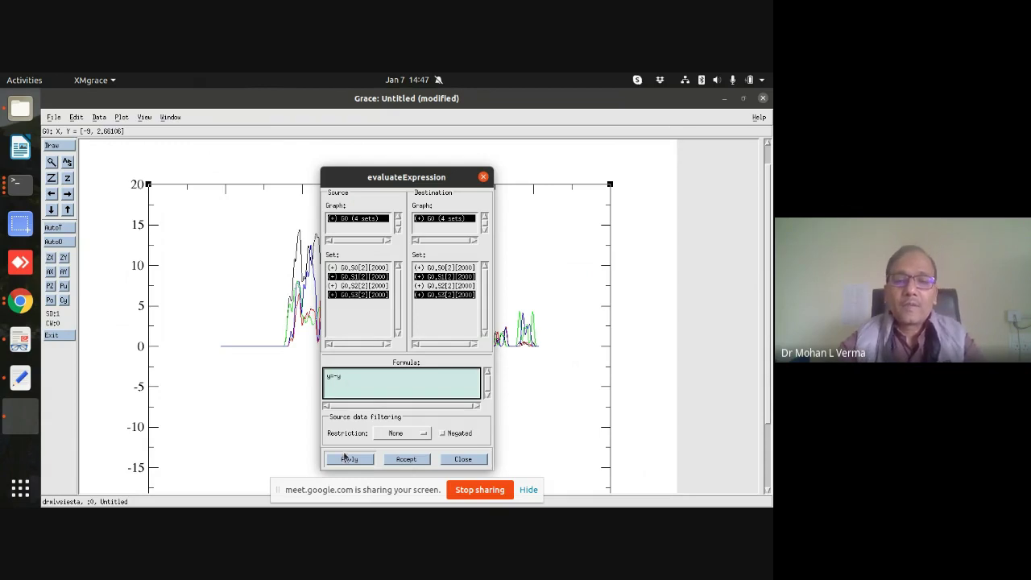
pyautogui.click(347, 459)
pyautogui.click(457, 459)
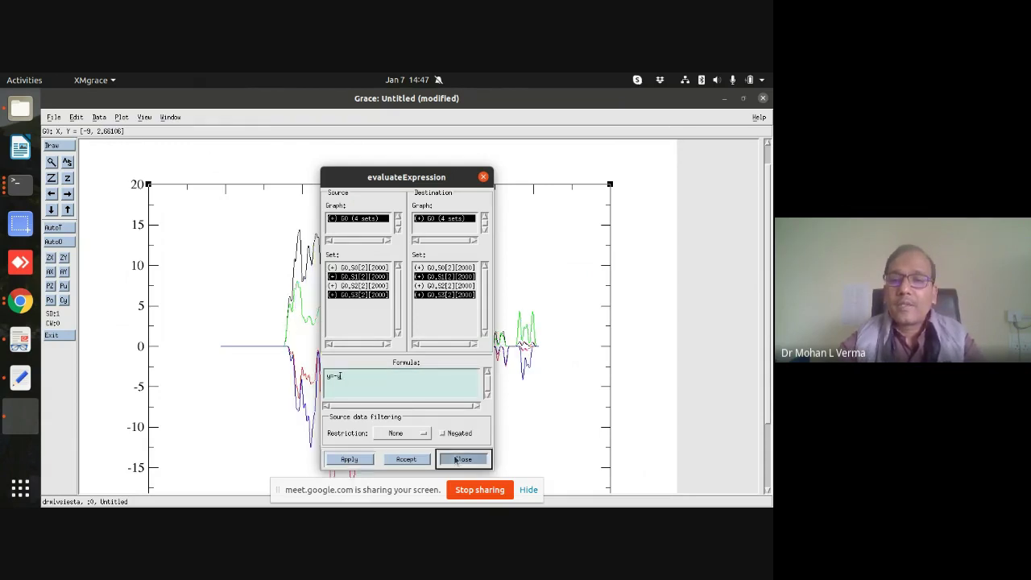
pyautogui.scroll(-3, 771, 369)
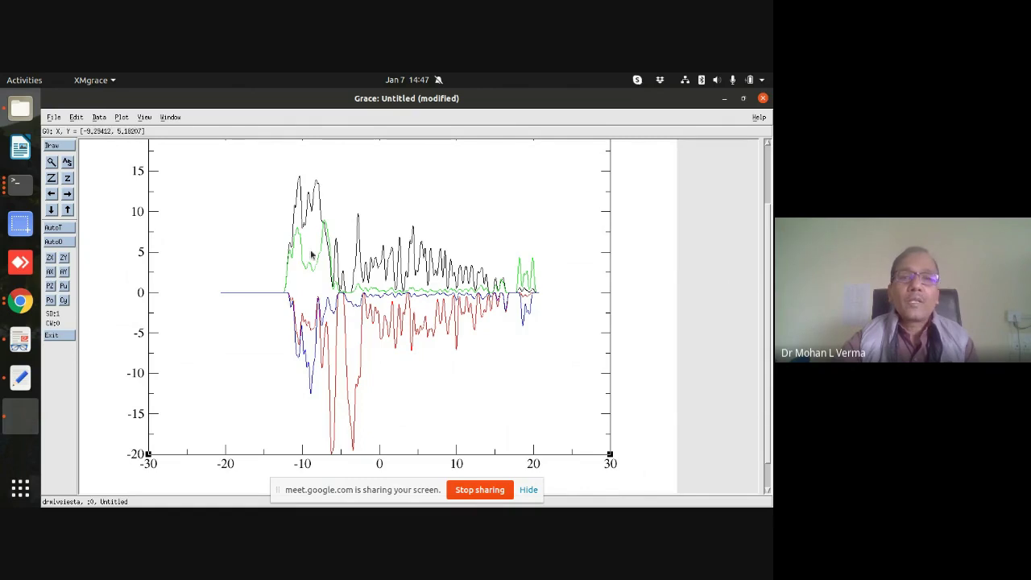
# - Open CoO_bb.EIG from the CoO_bb folder to read the Fermi energy on its first line, and minimize the text editor
pyautogui.click(725, 98)
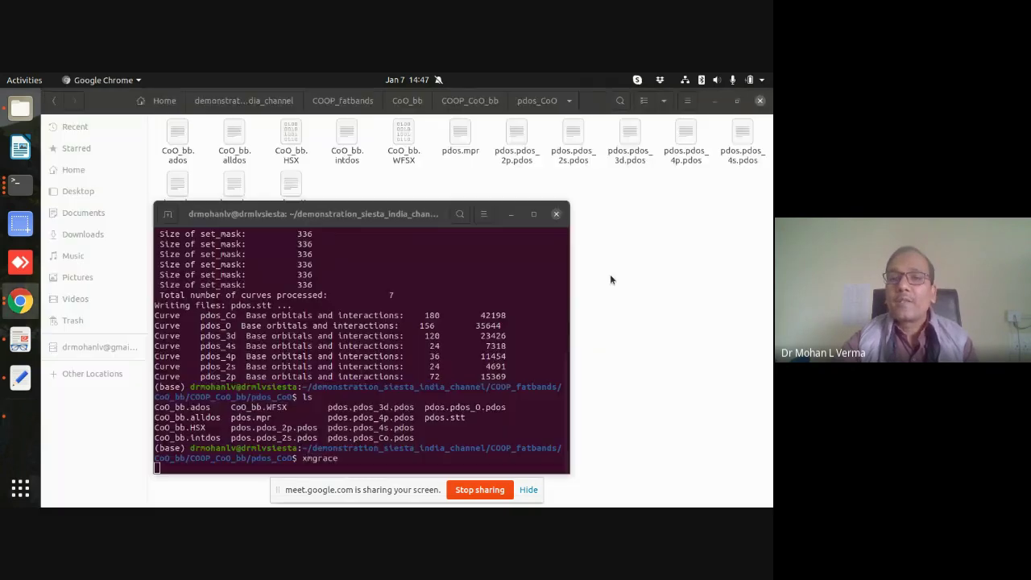
pyautogui.click(519, 129)
pyautogui.hotkey('alt', 'Up')
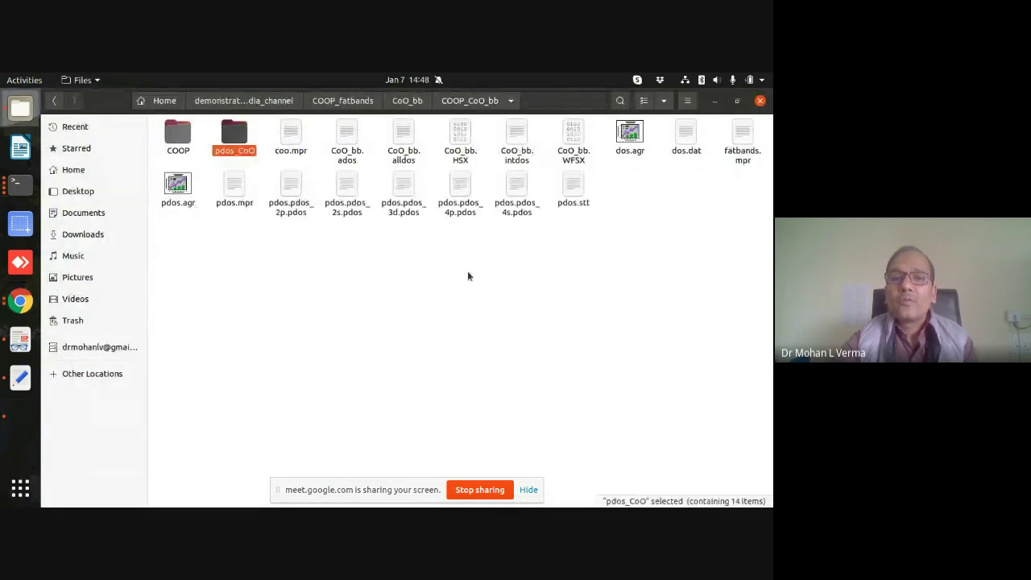
pyautogui.hotkey('alt', 'Up')
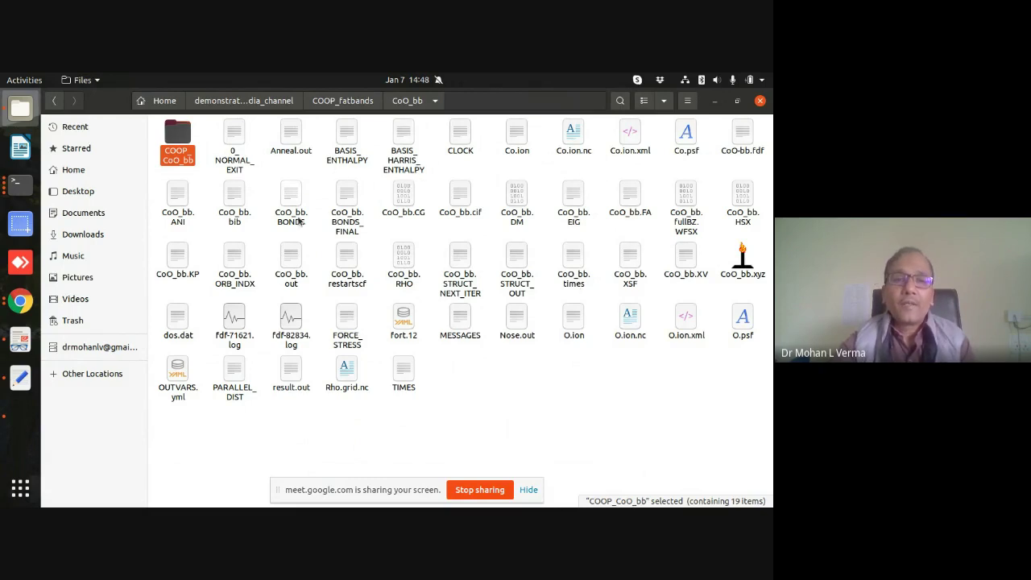
pyautogui.doubleClick(568, 224)
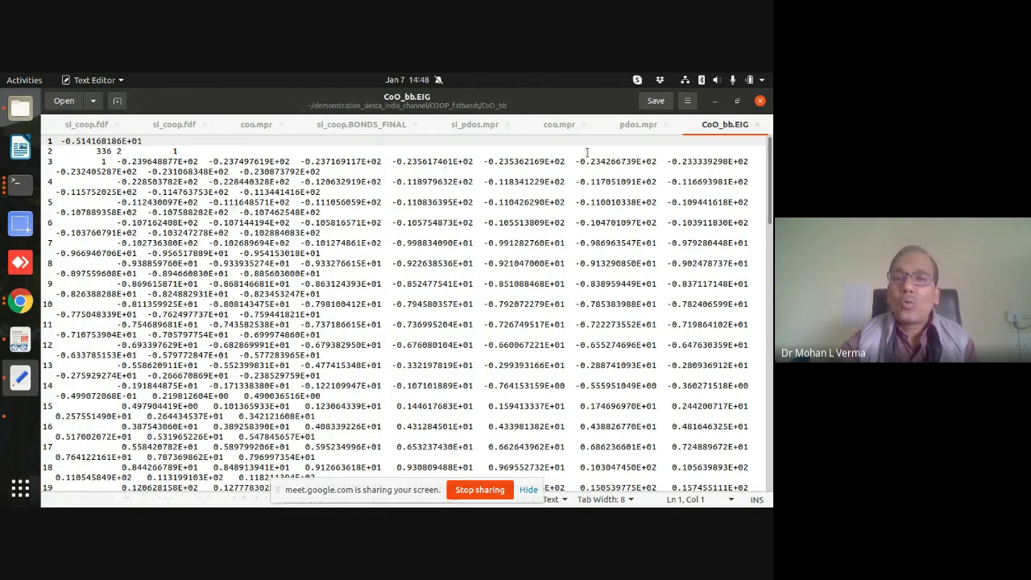
pyautogui.click(714, 100)
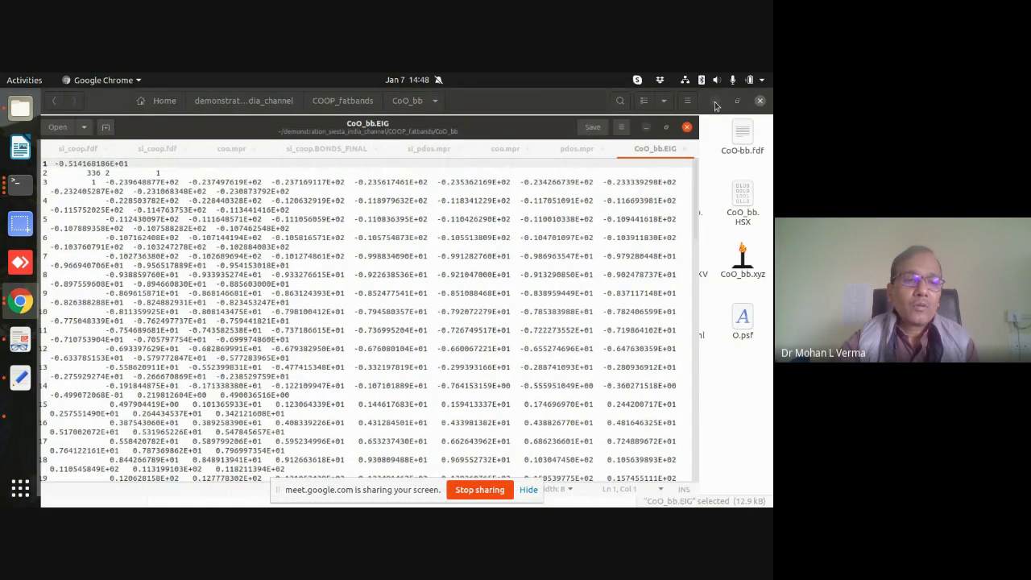
# - Switch back to xmgrace, evaluate x=x+5.14 on all four sets S0 to S3 as source and destination, and close the dialog
pyautogui.click(20, 415)
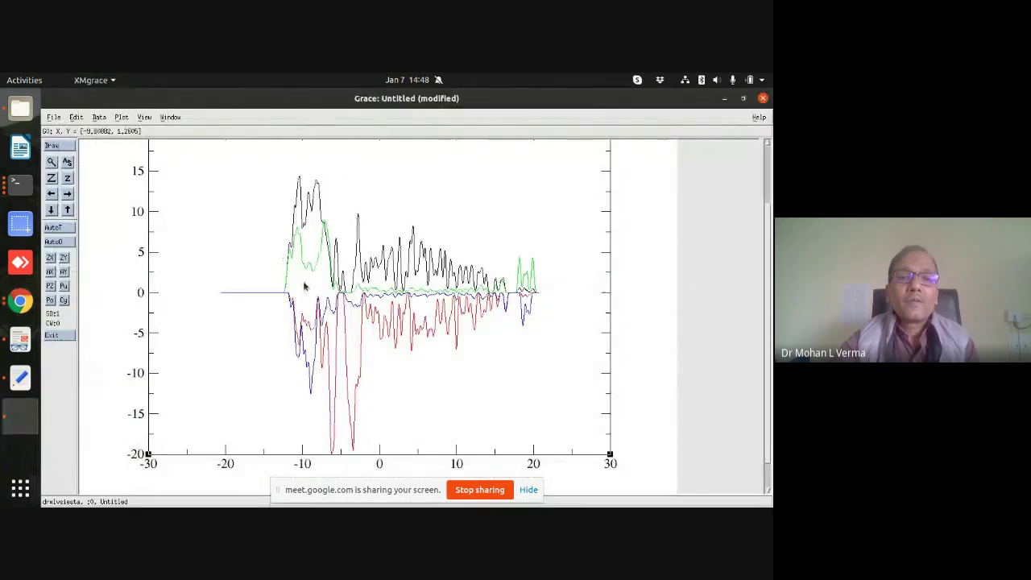
pyautogui.click(99, 117)
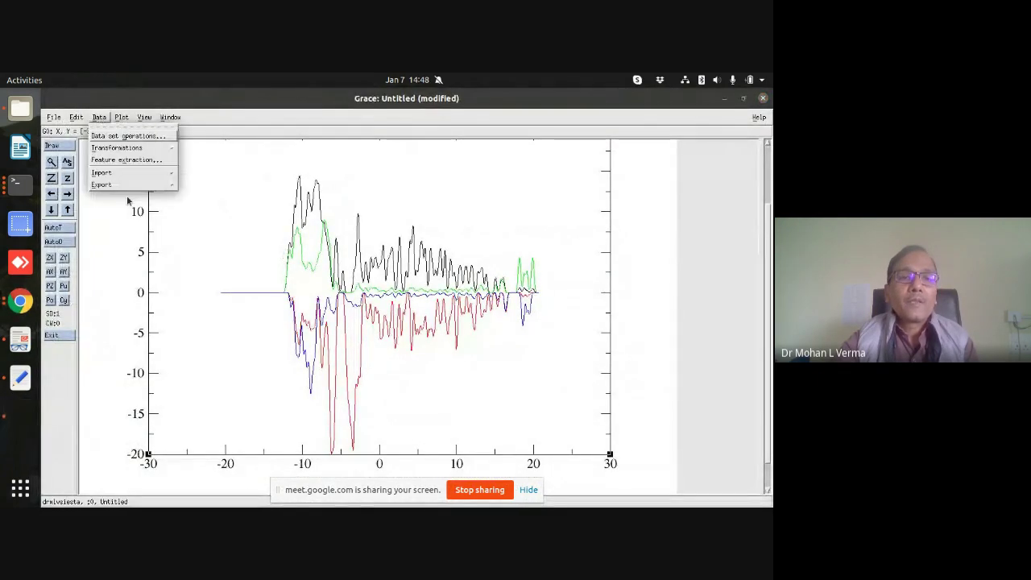
pyautogui.moveTo(153, 147)
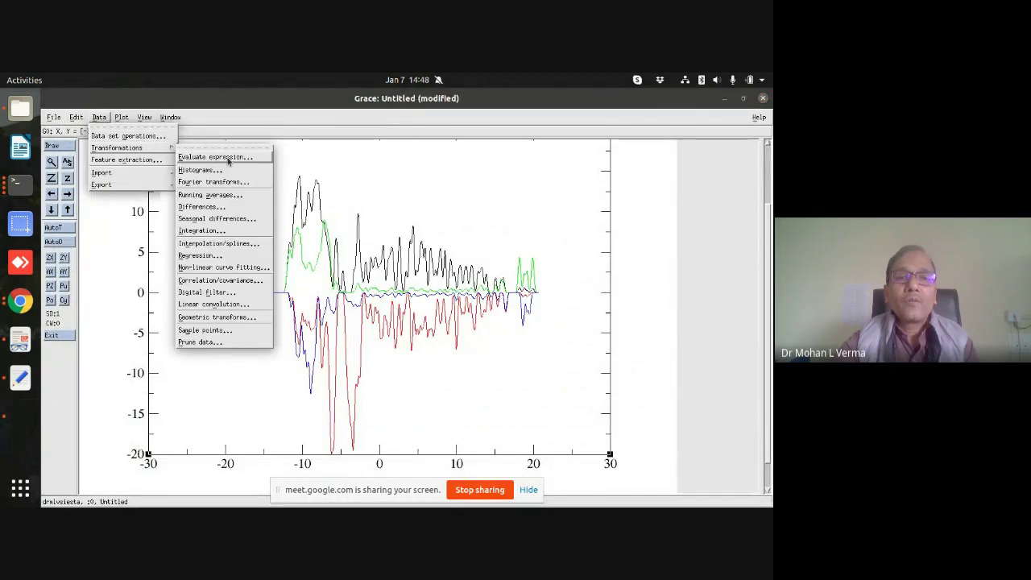
pyautogui.click(228, 158)
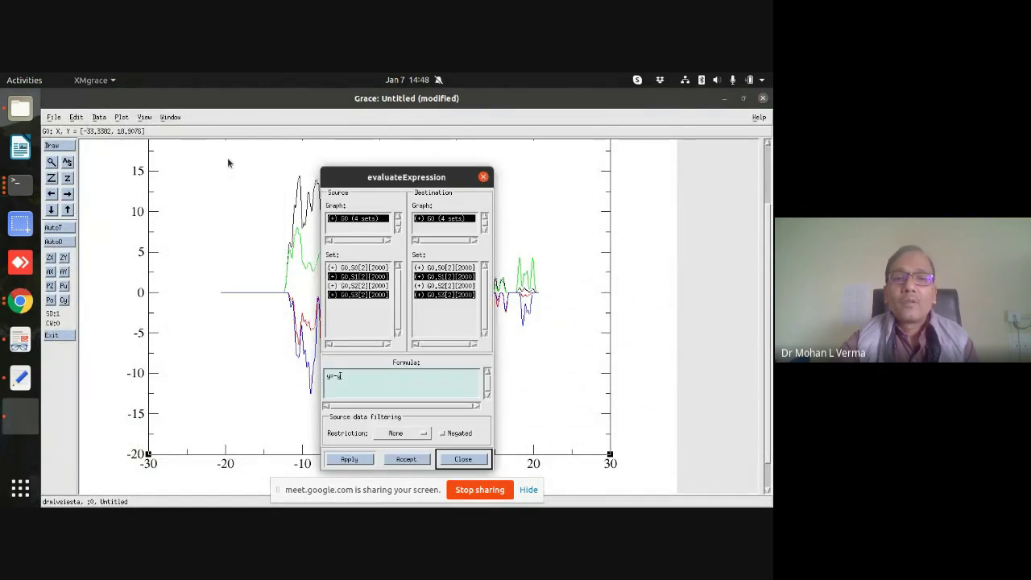
pyautogui.click(364, 268)
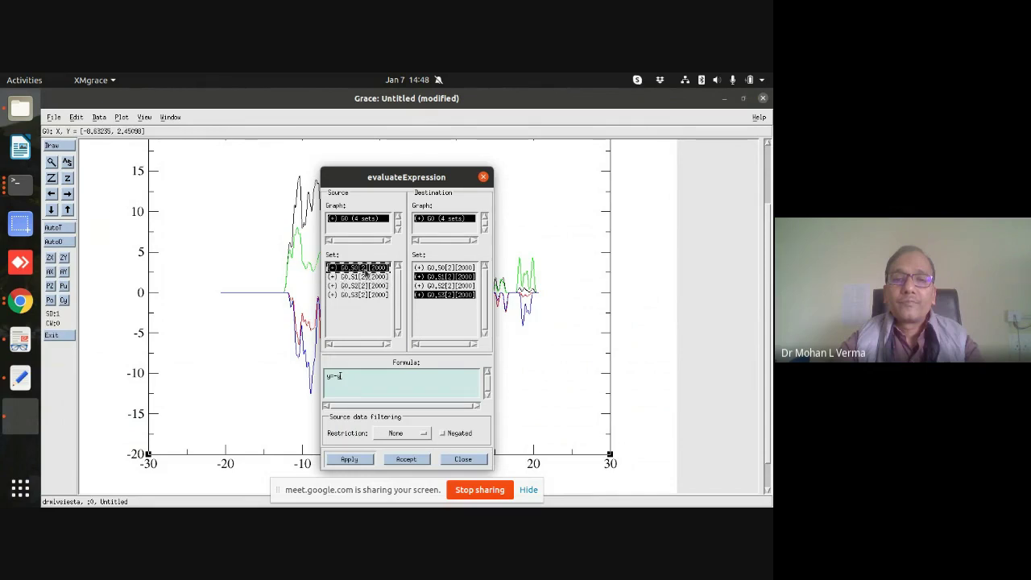
pyautogui.hotkey('shift', 'Down')
pyautogui.hotkey('shift', 'Down')
pyautogui.hotkey('shift', 'Down')
pyautogui.click(437, 268)
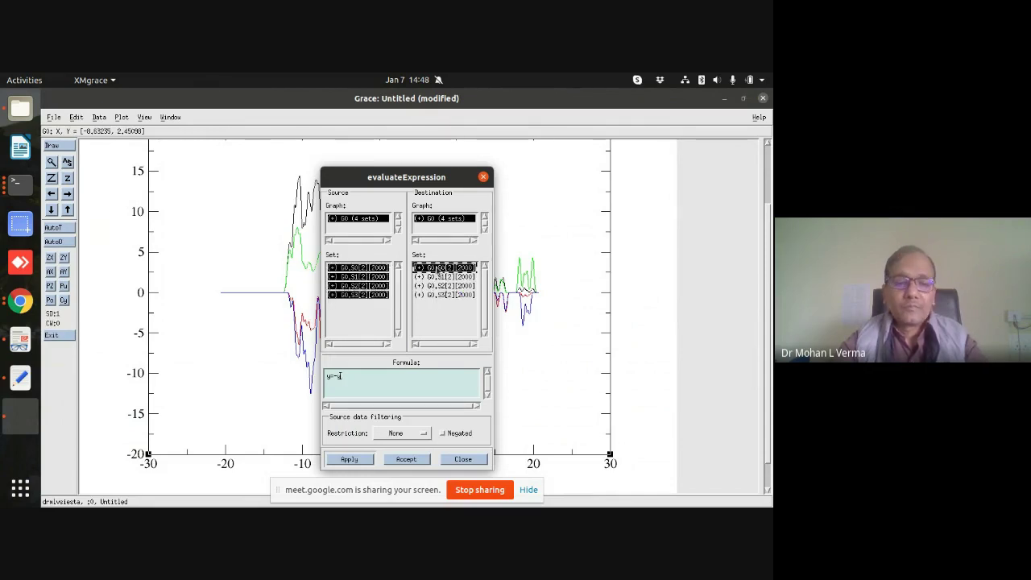
pyautogui.hotkey('shift', 'Down')
pyautogui.hotkey('shift', 'Down')
pyautogui.hotkey('shift', 'Down')
pyautogui.click(369, 385)
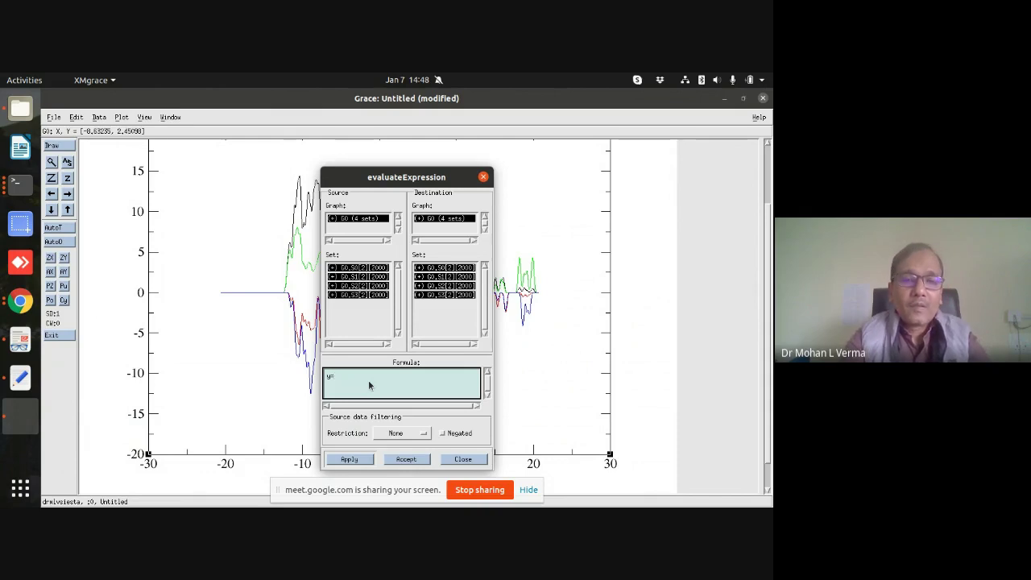
pyautogui.write('x=x')
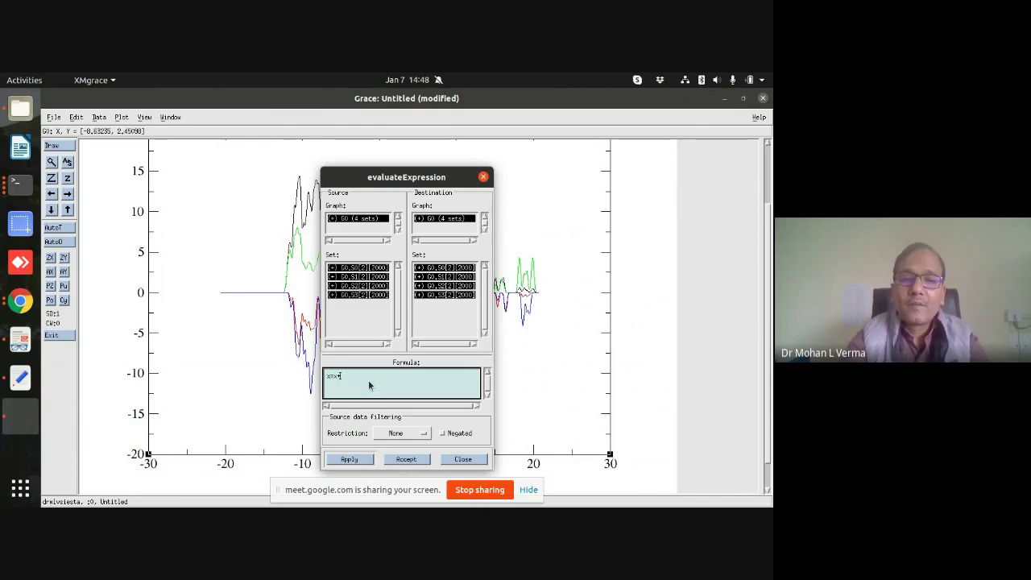
pyautogui.write('+5')
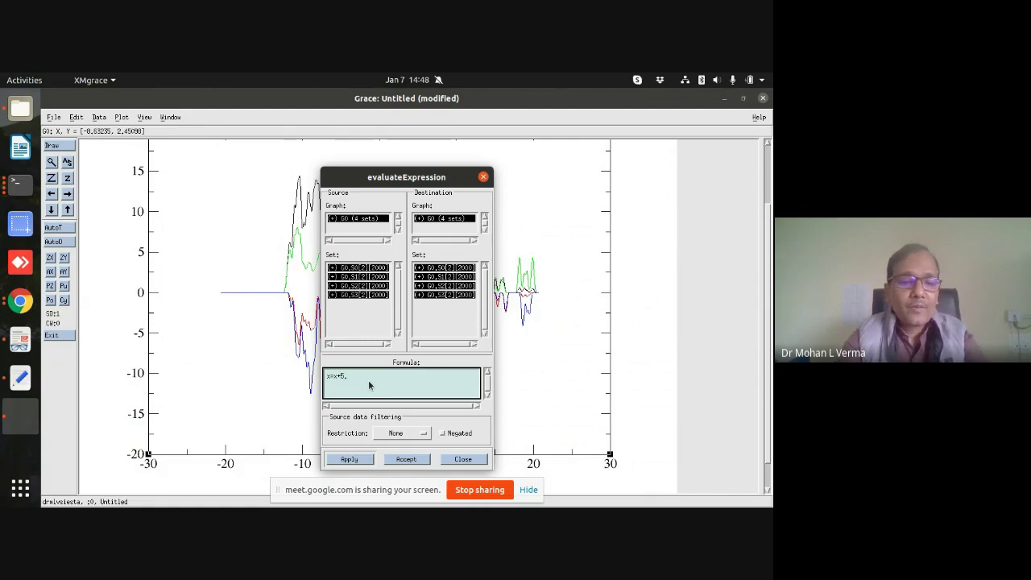
pyautogui.write('.14')
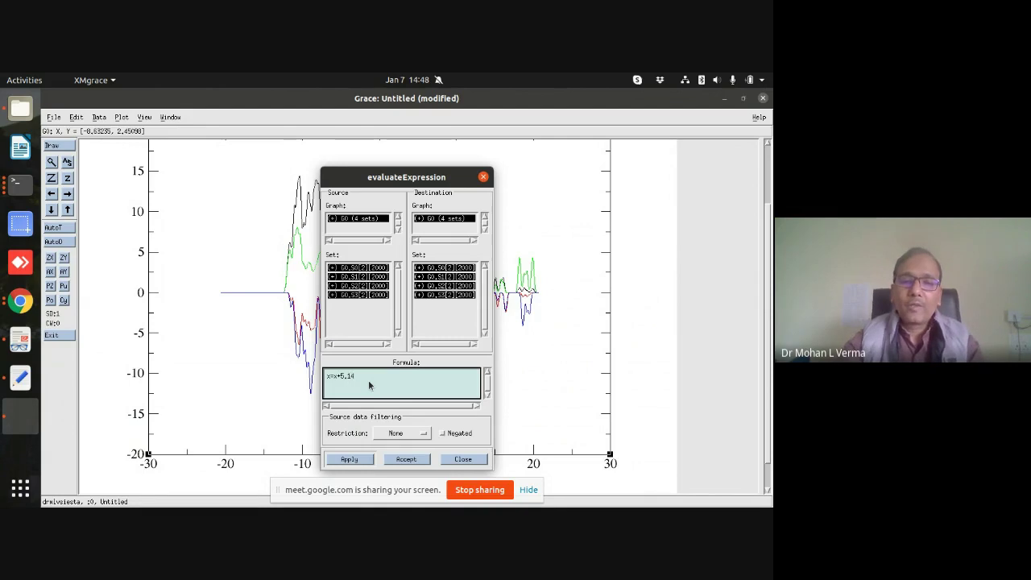
pyautogui.click(354, 459)
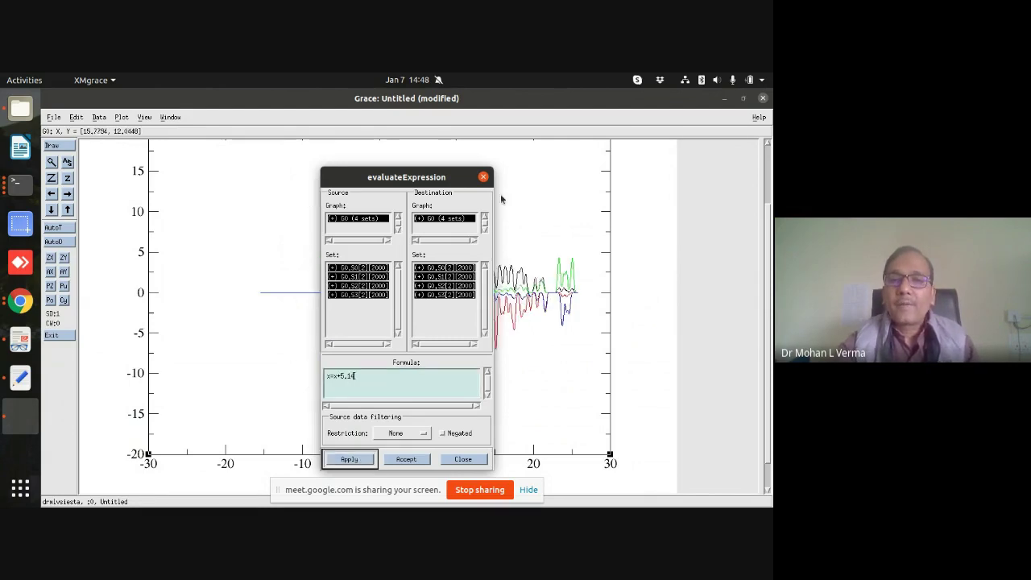
pyautogui.click(483, 176)
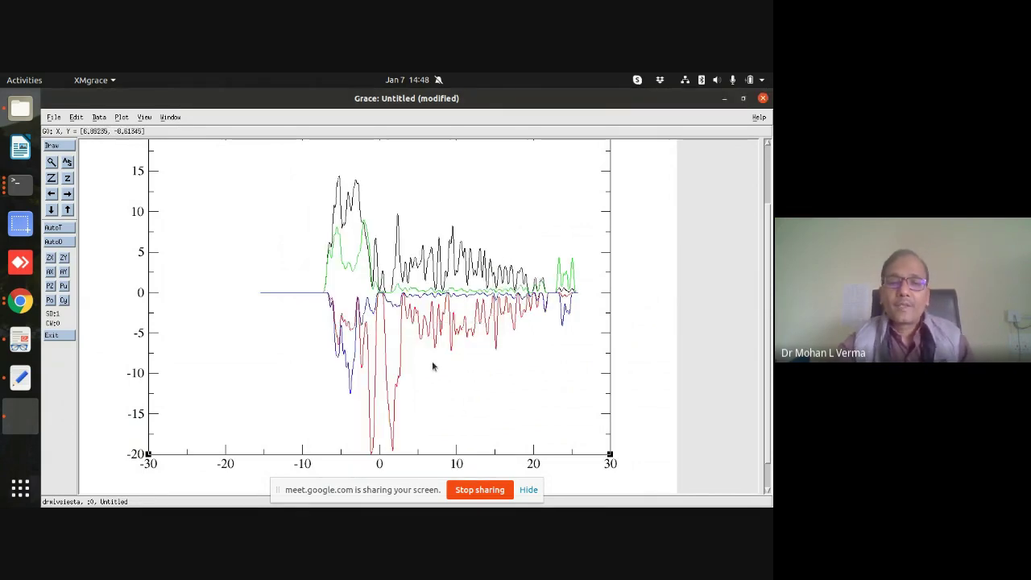
# - Set the X axis range from -10 to 20, apply it to the graph and close the axis settings
pyautogui.doubleClick(339, 454)
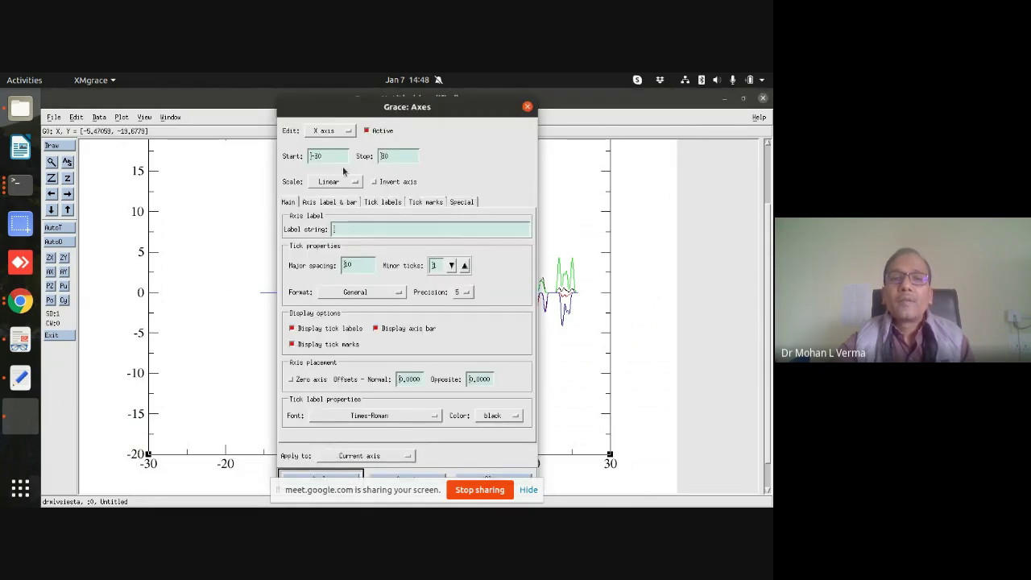
pyautogui.click(340, 160)
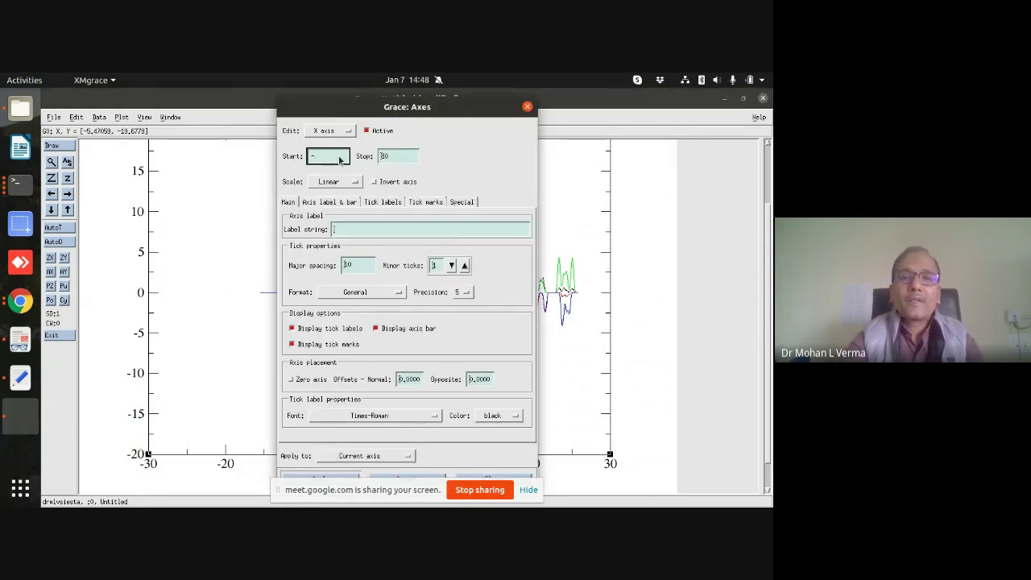
pyautogui.write('10')
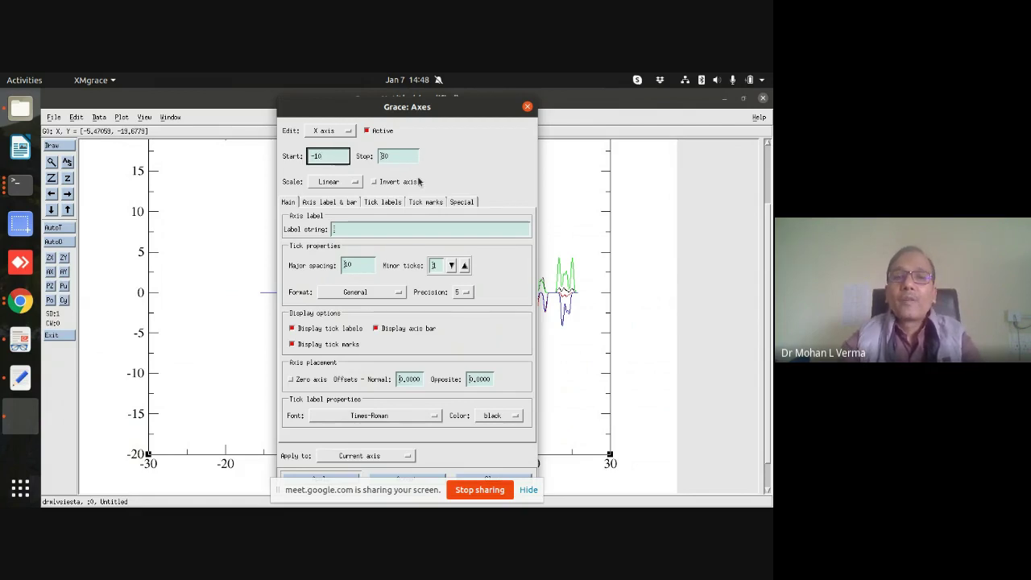
pyautogui.click(387, 158)
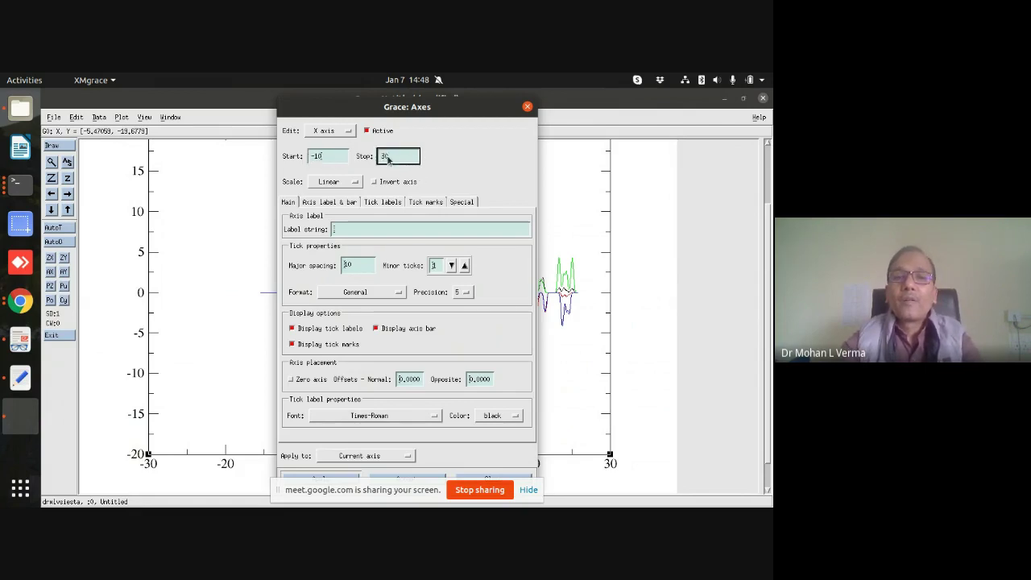
pyautogui.press('BackSpace')
pyautogui.press('BackSpace')
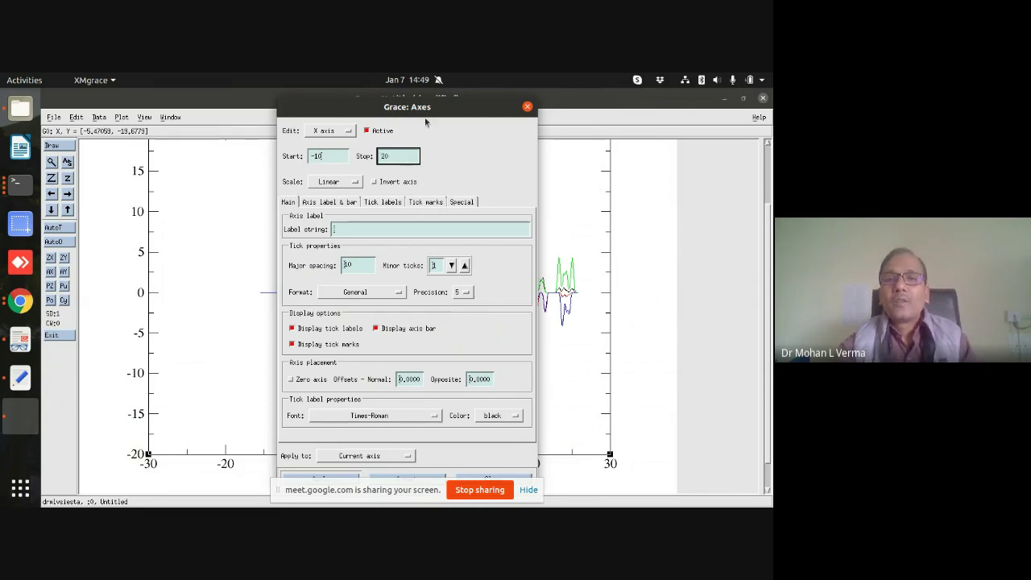
pyautogui.moveTo(429, 114); pyautogui.dragTo(439, 104)
pyautogui.click(342, 470)
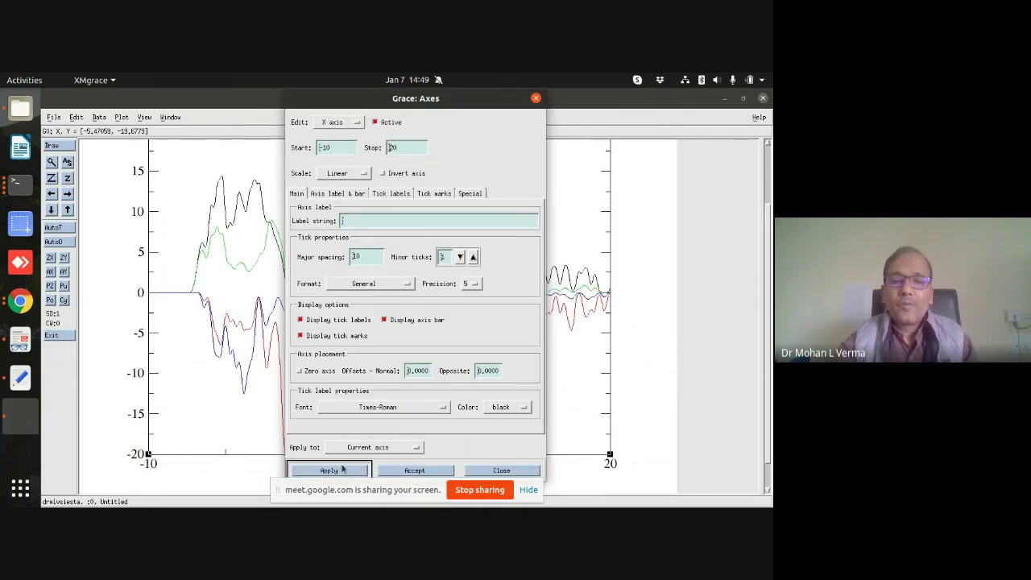
pyautogui.click(499, 471)
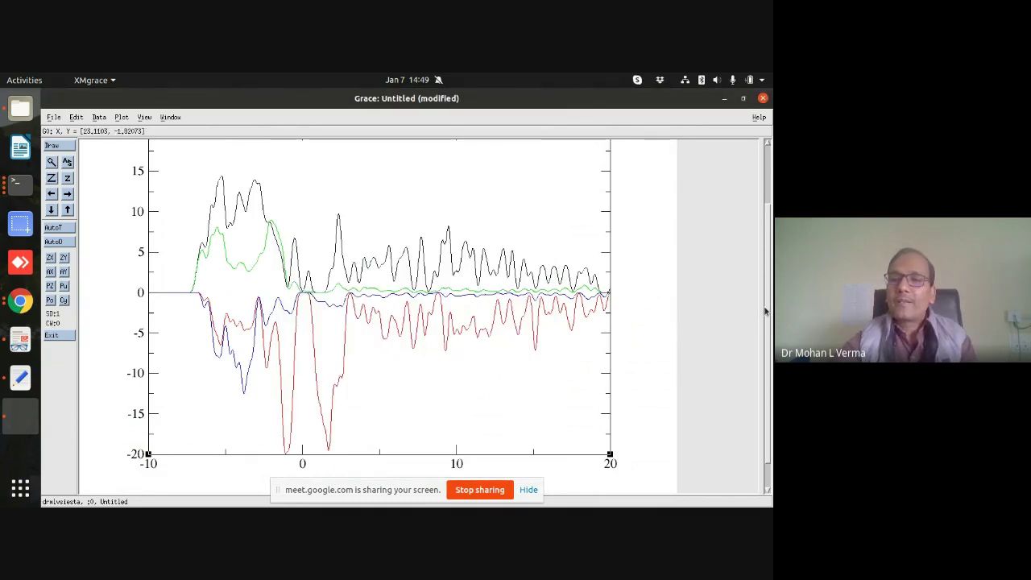
pyautogui.moveTo(768, 306); pyautogui.dragTo(771, 286)
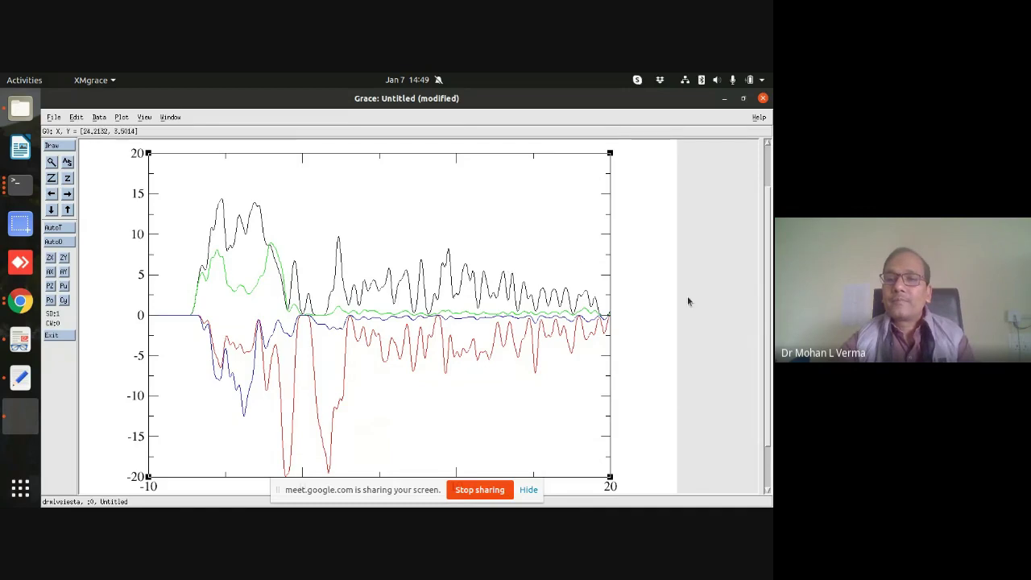
# - Minimize the plot, switch to the Google Meet call in Chrome and request to stop the meeting recording
pyautogui.click(725, 98)
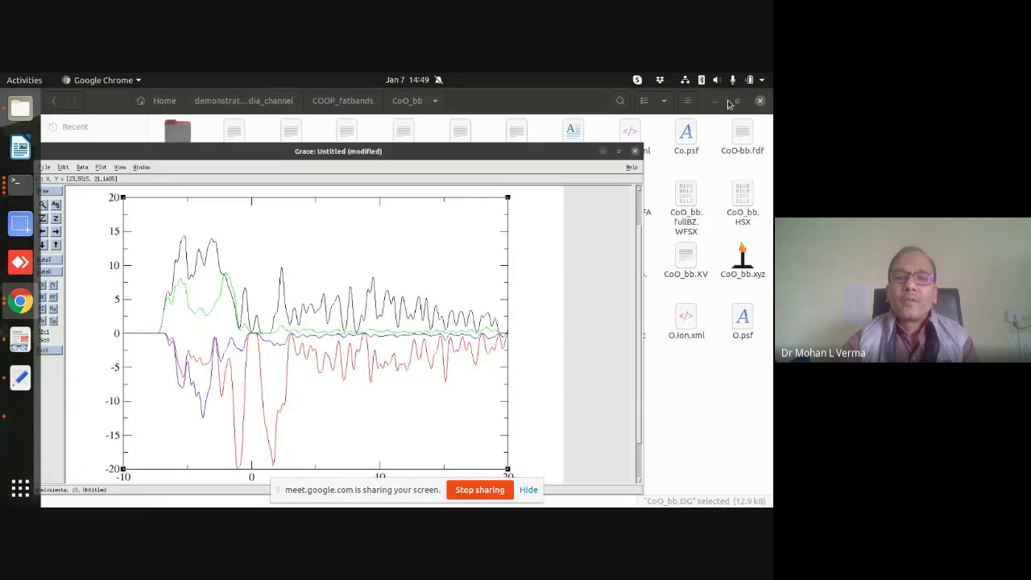
pyautogui.click(22, 302)
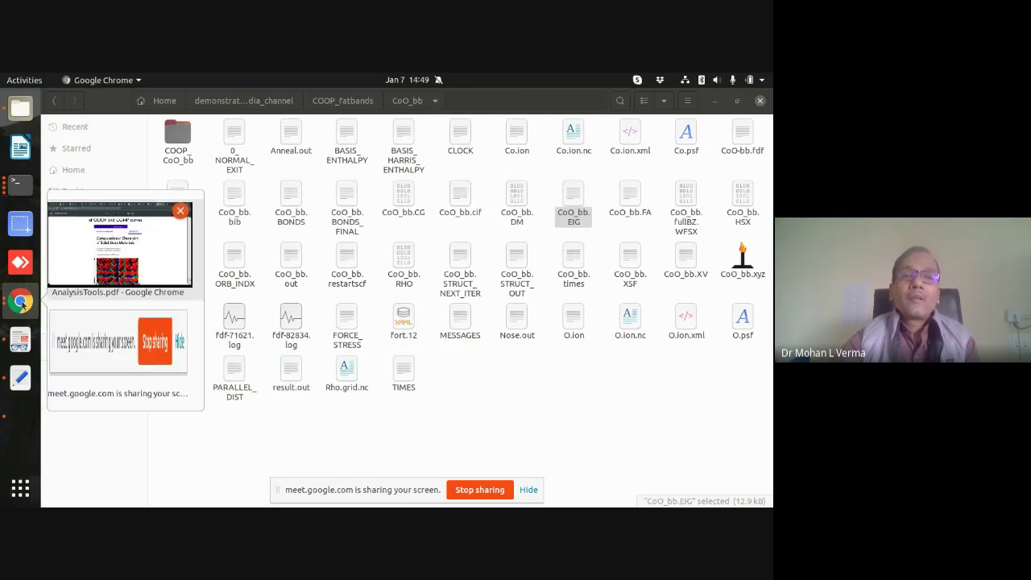
pyautogui.click(91, 272)
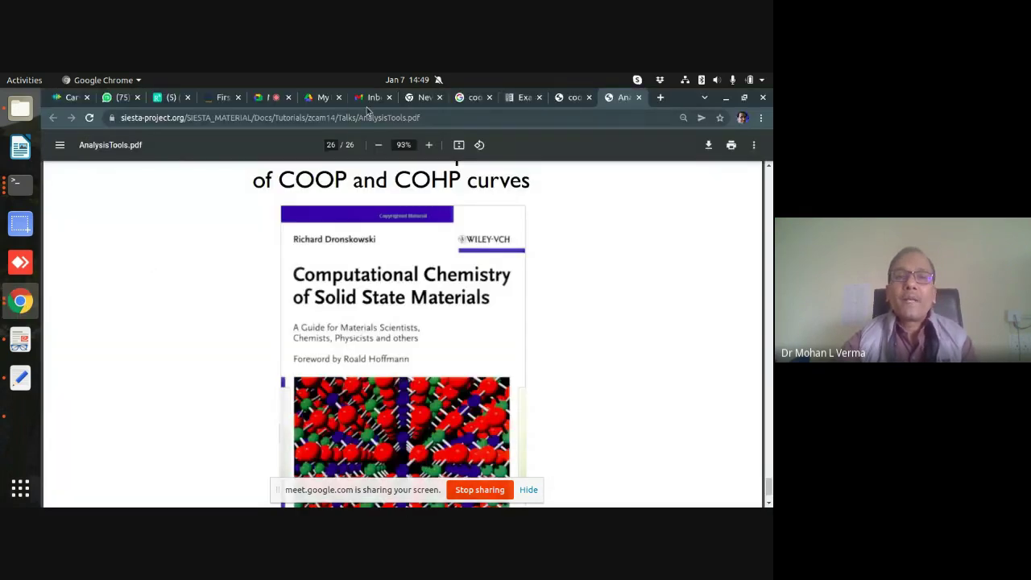
pyautogui.click(272, 98)
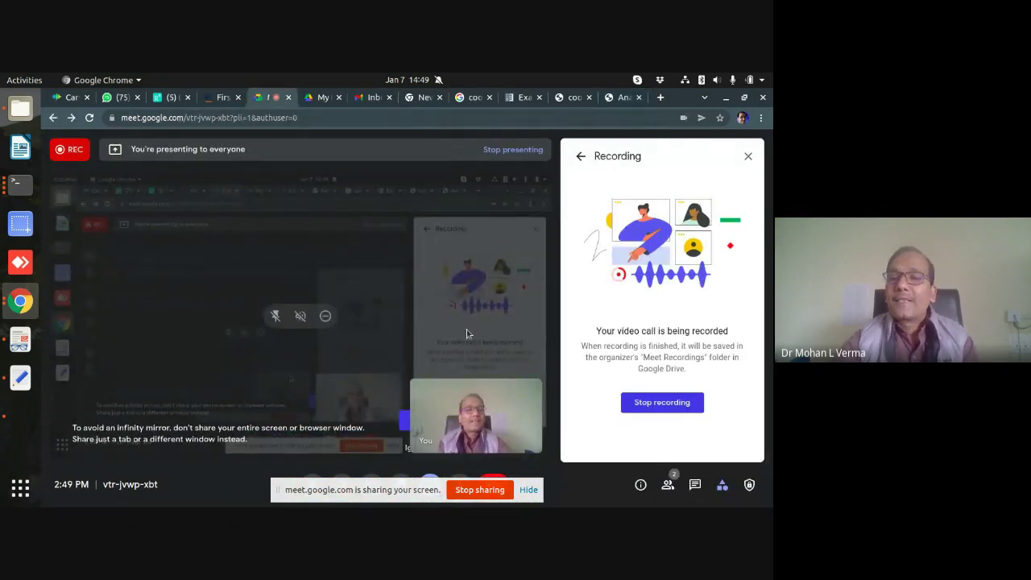
pyautogui.click(660, 403)
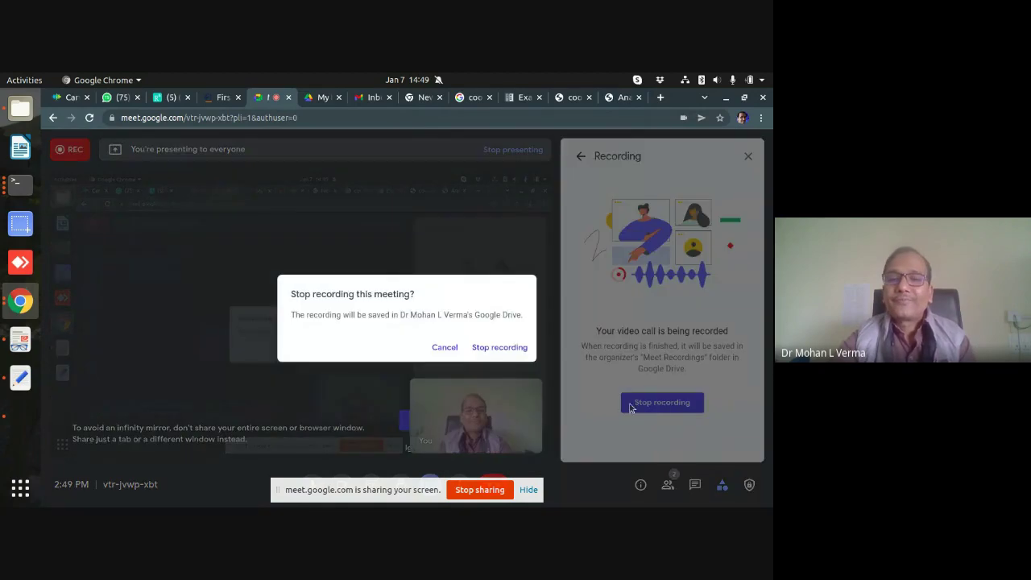